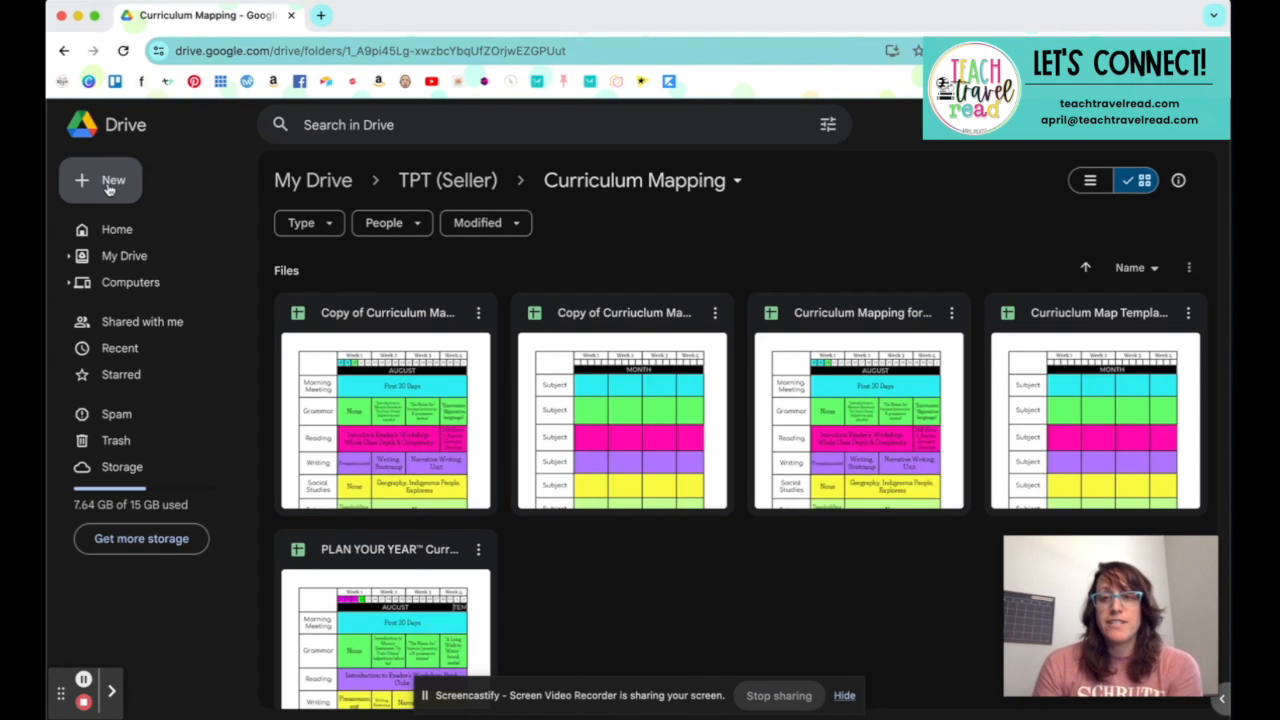
Step: Create a new blank Google Sheets spreadsheet in the Curriculum Mapping folder
left_click(110, 188)
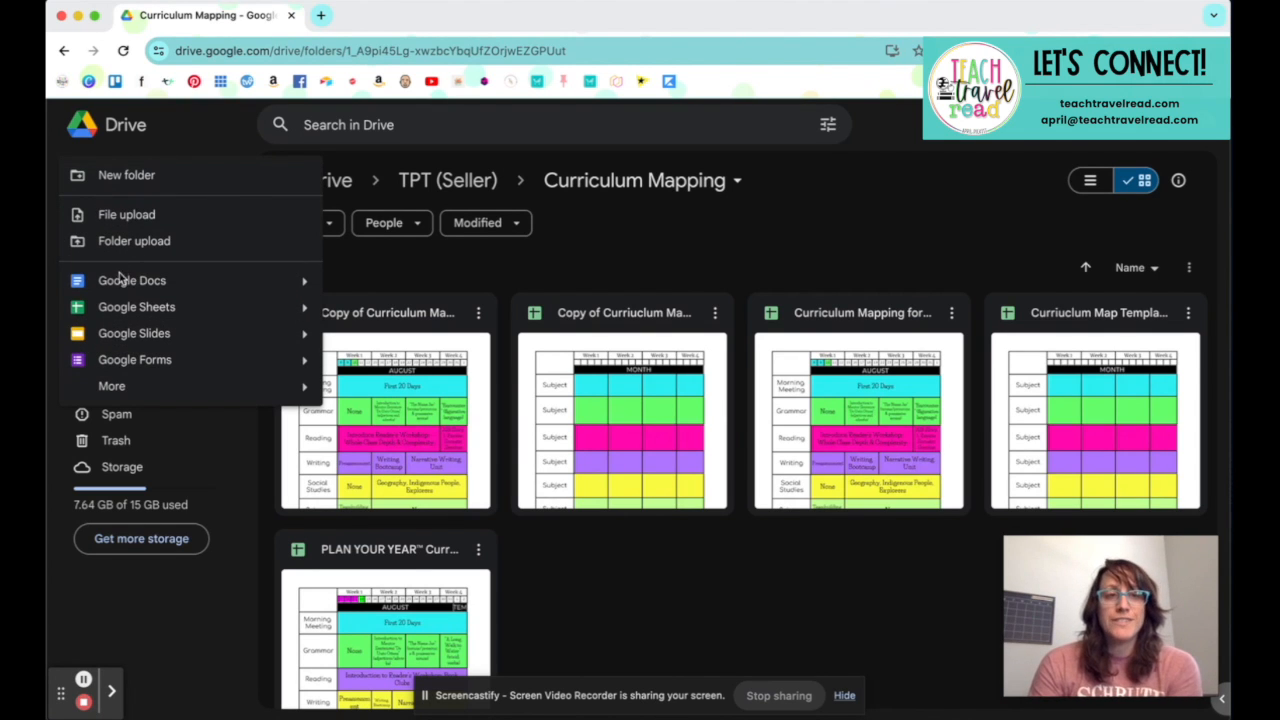
left_click(118, 308)
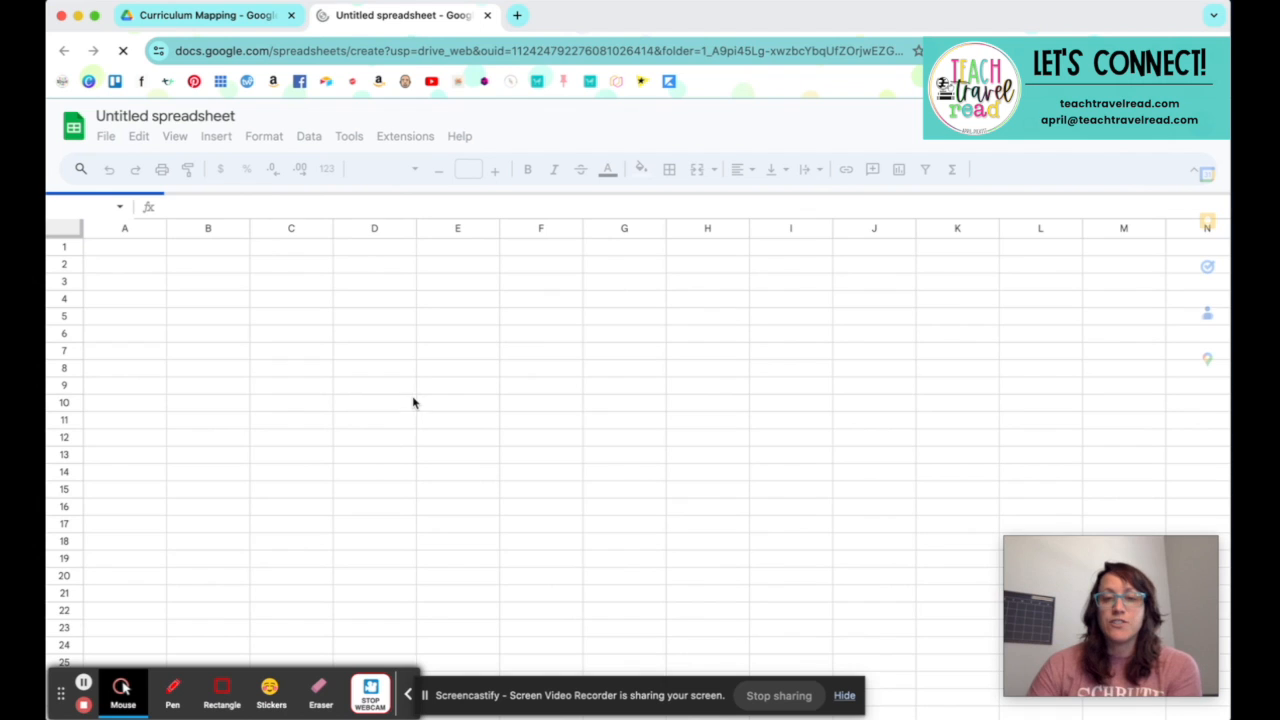
left_click(844, 695)
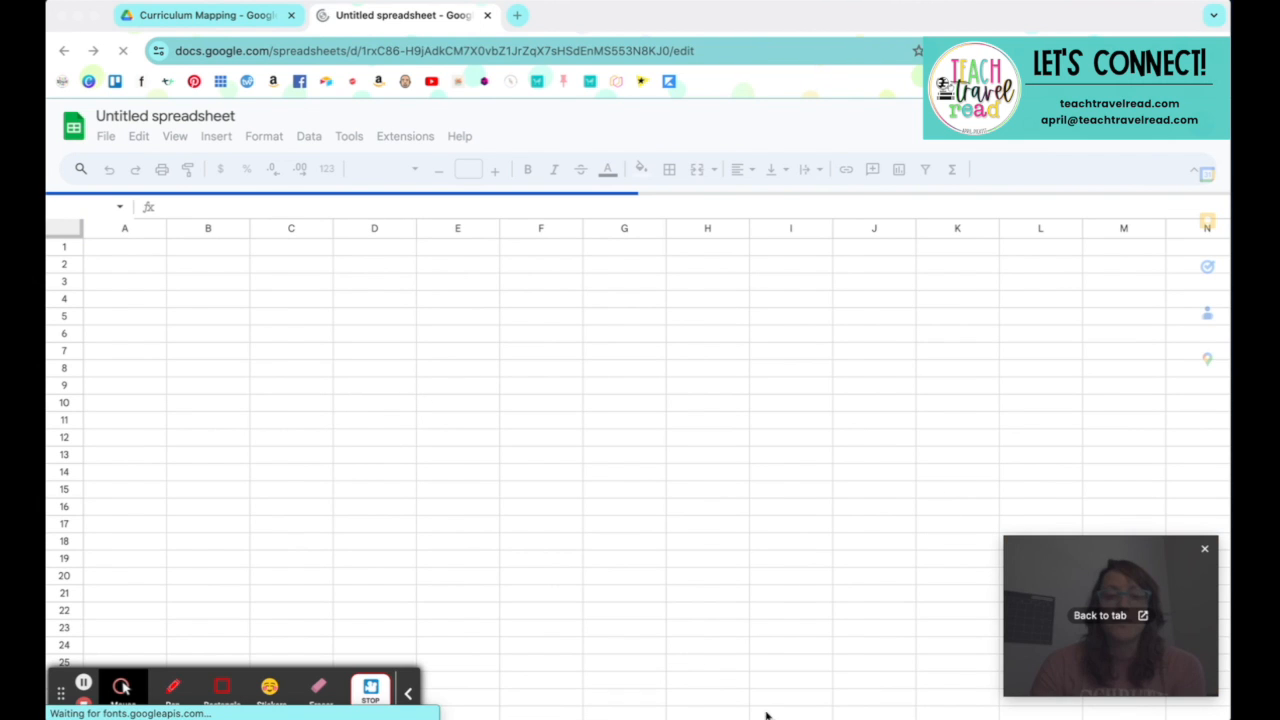
left_click(407, 697)
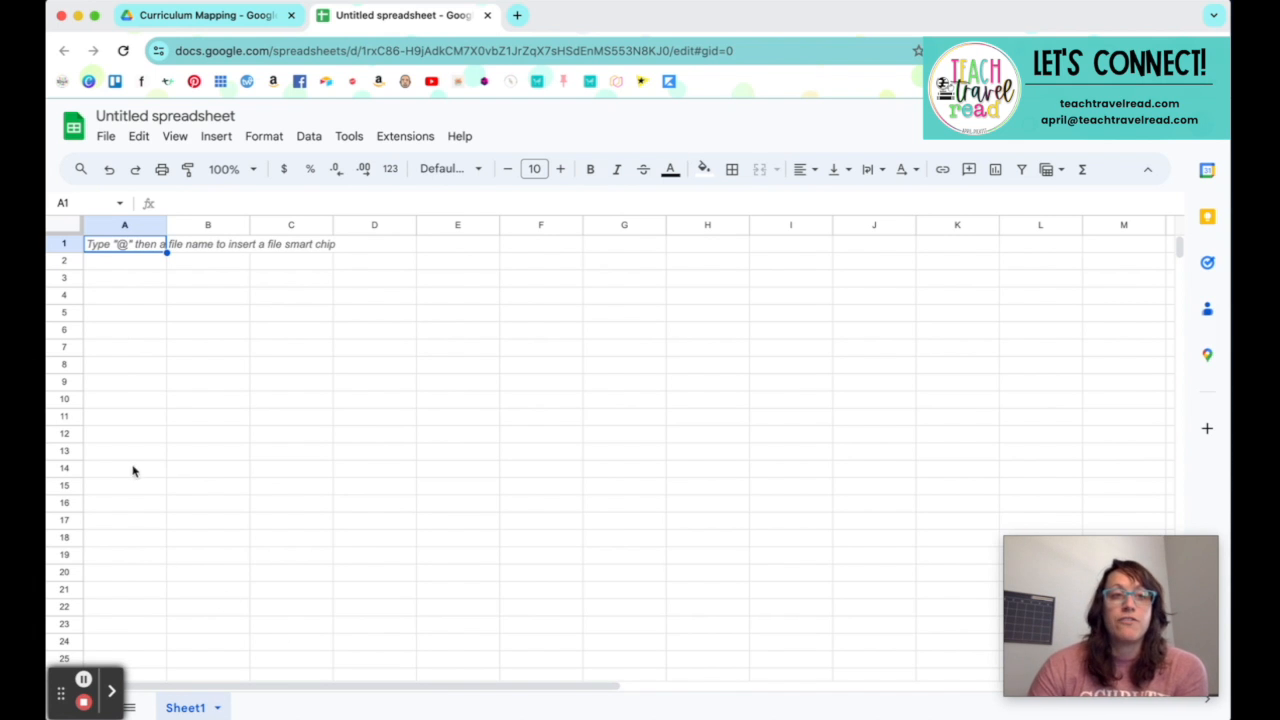
left_click(57, 224)
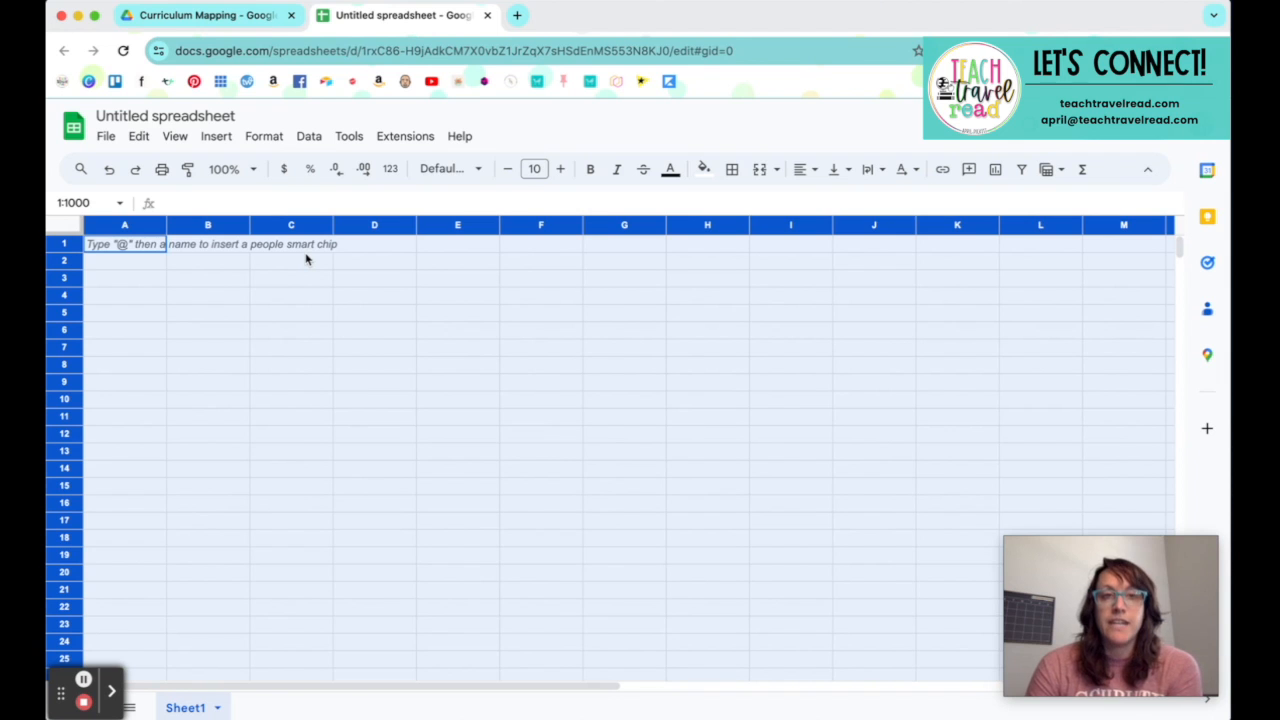
left_click(265, 137)
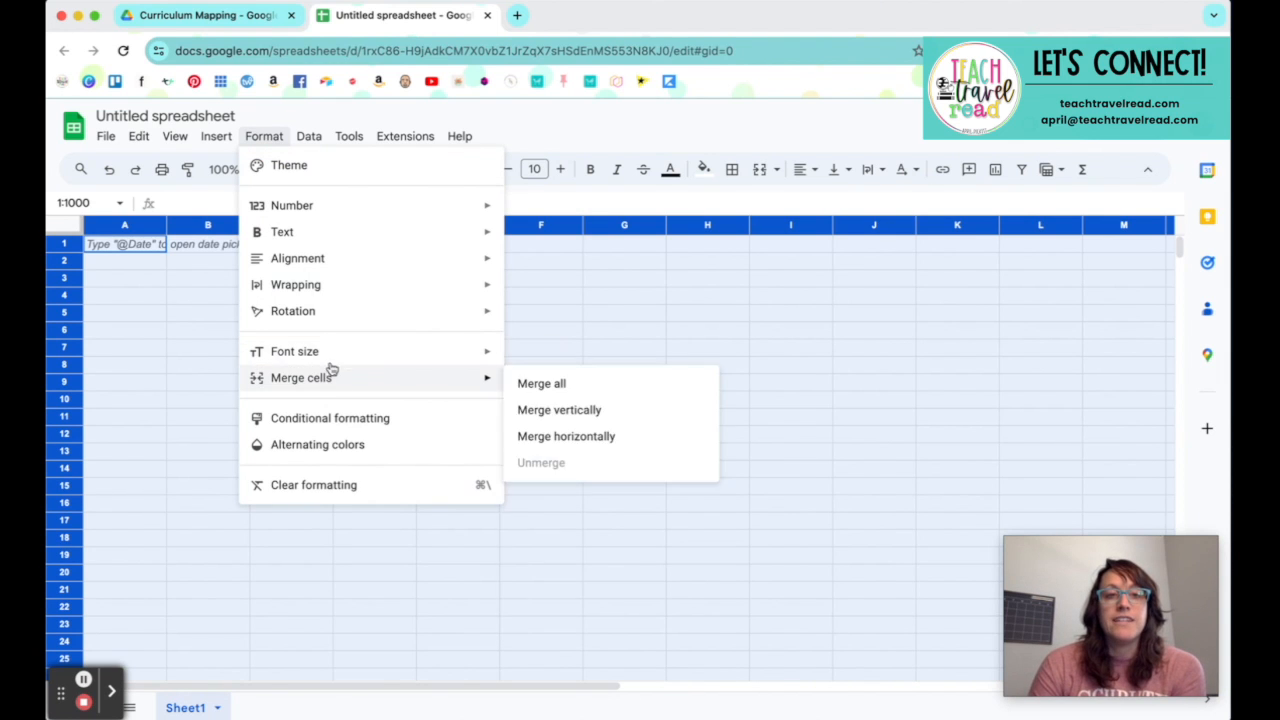
mouse_move(331, 362)
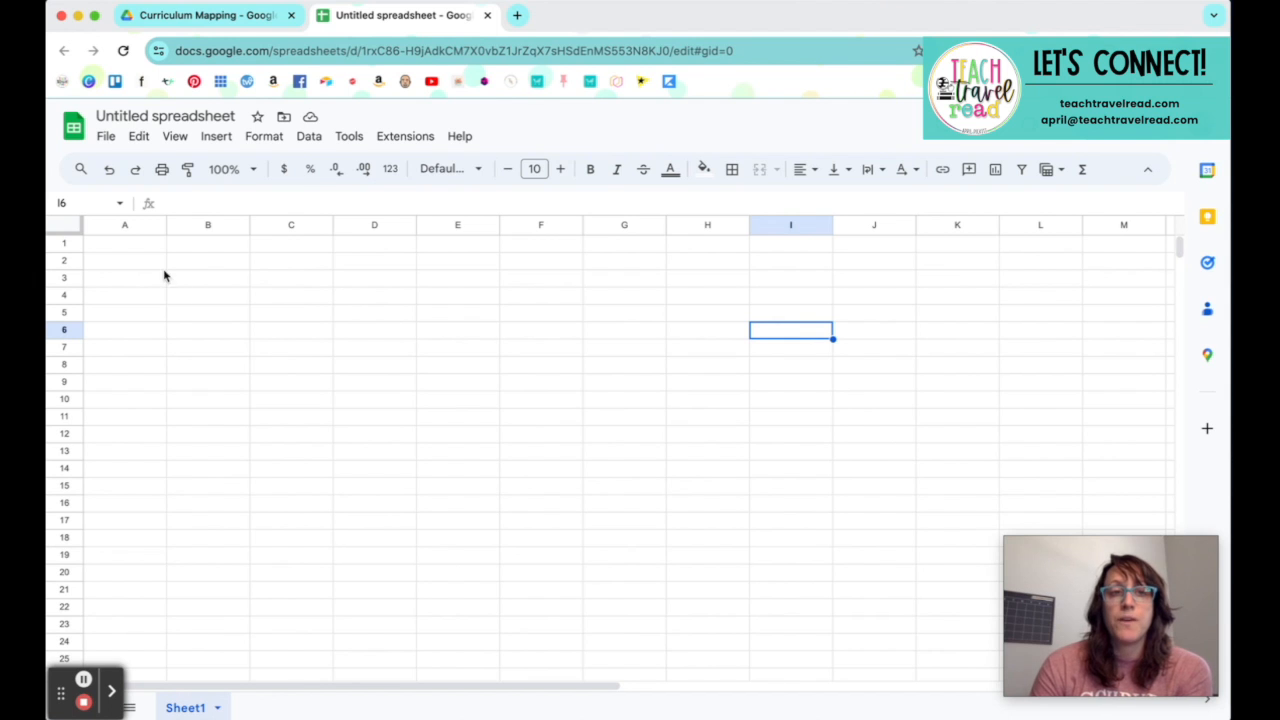
Step: Select columns A through Z and insert 26 more columns to their right
left_click(123, 225)
scroll(840, 384, "down", 1)
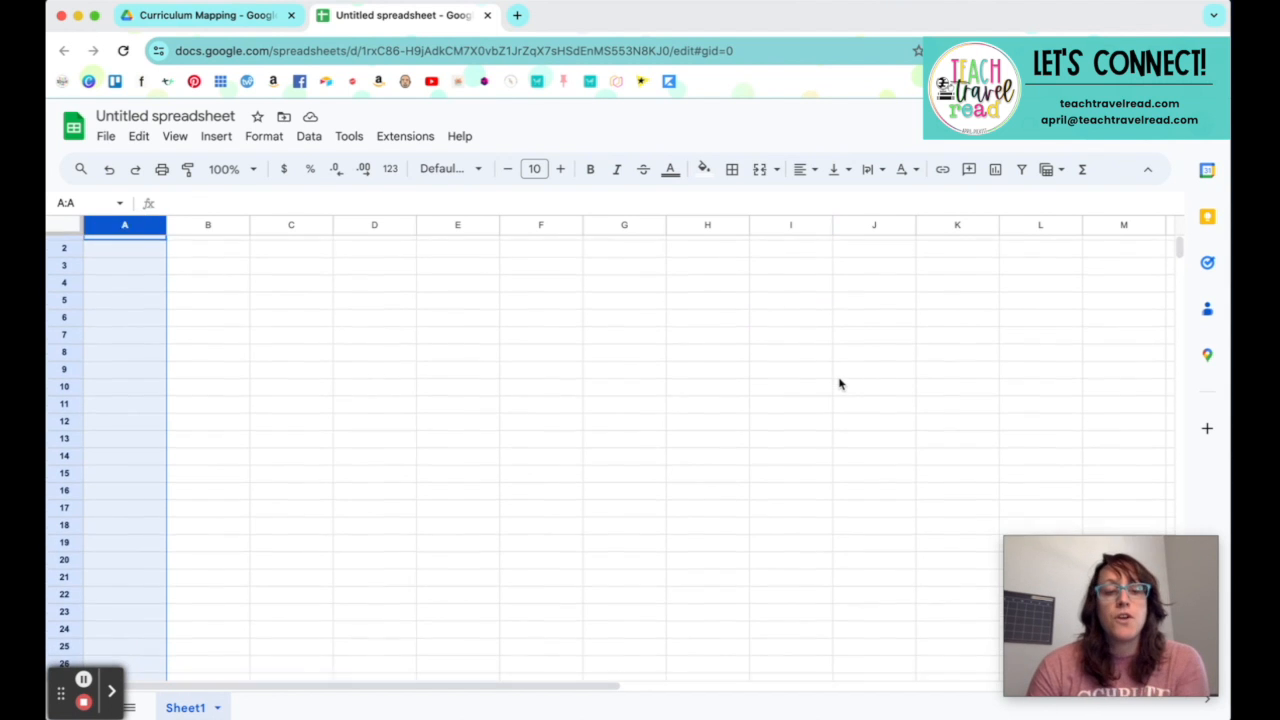
scroll(838, 380, "right", 10)
scroll(1130, 268, "up", 1)
left_click(1130, 228, "shift")
left_click(1166, 229)
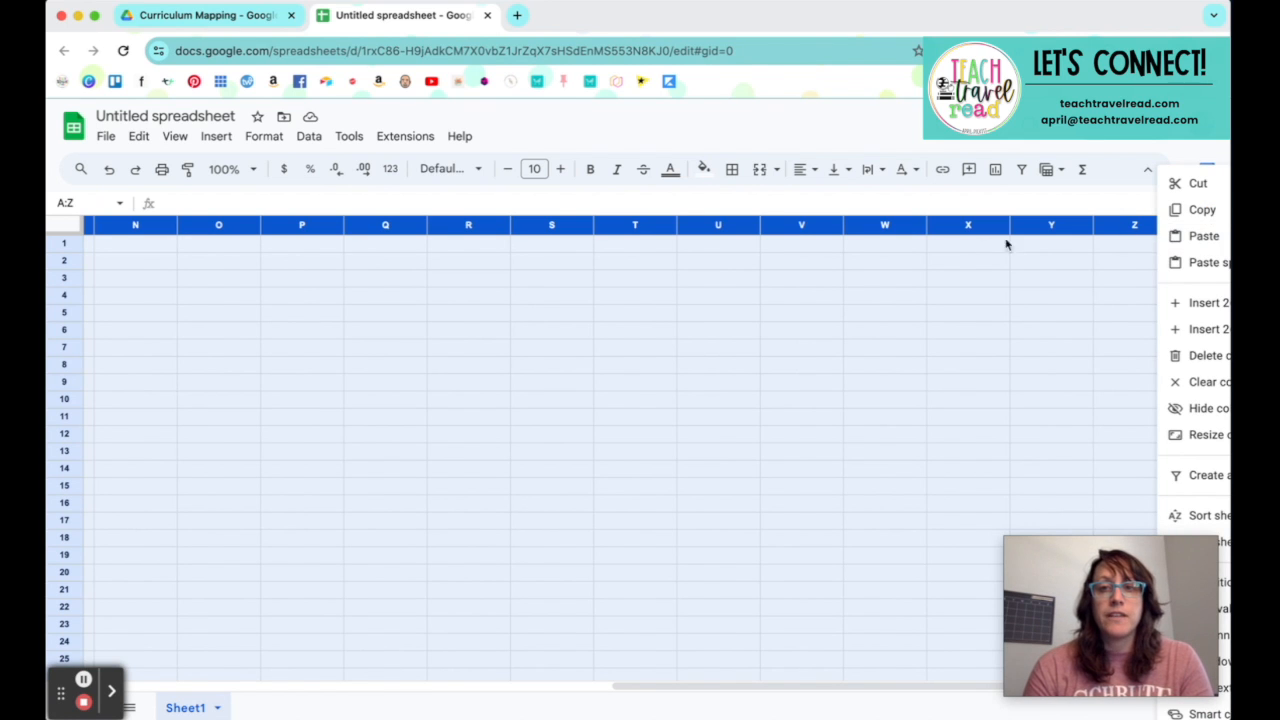
left_click(846, 223)
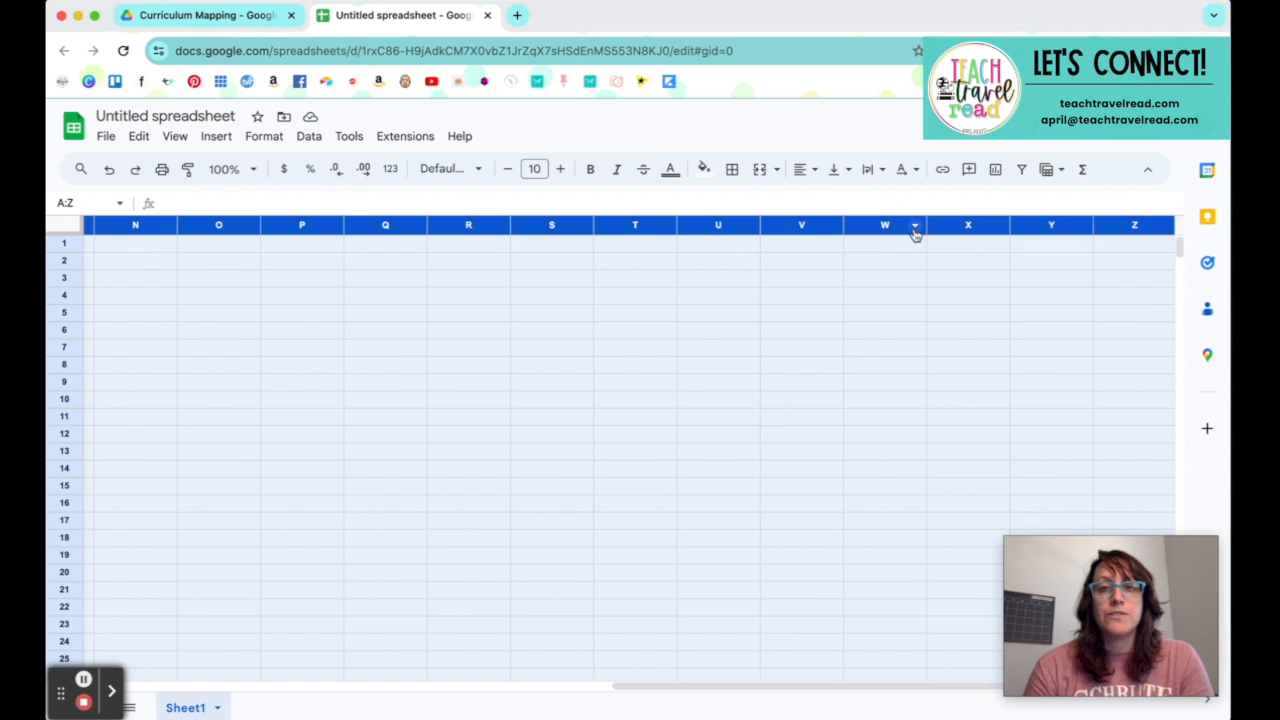
left_click(914, 226)
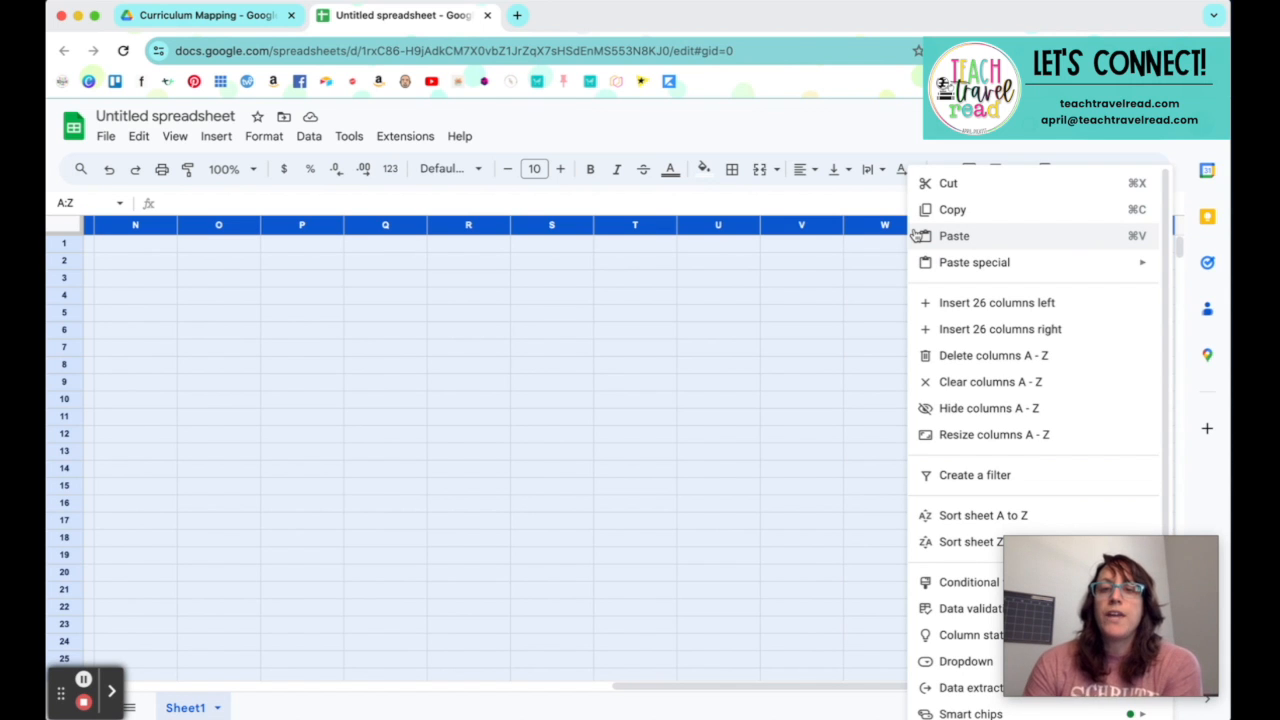
left_click(958, 330)
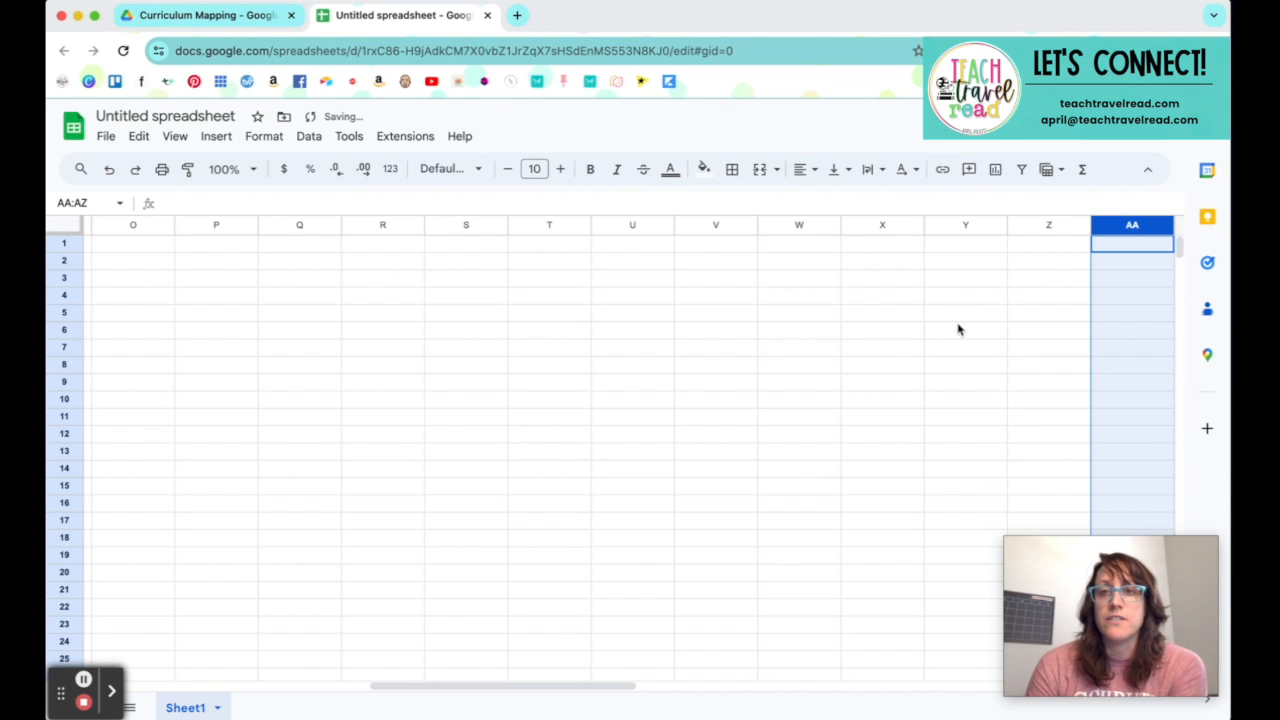
scroll(958, 330, "right", 10)
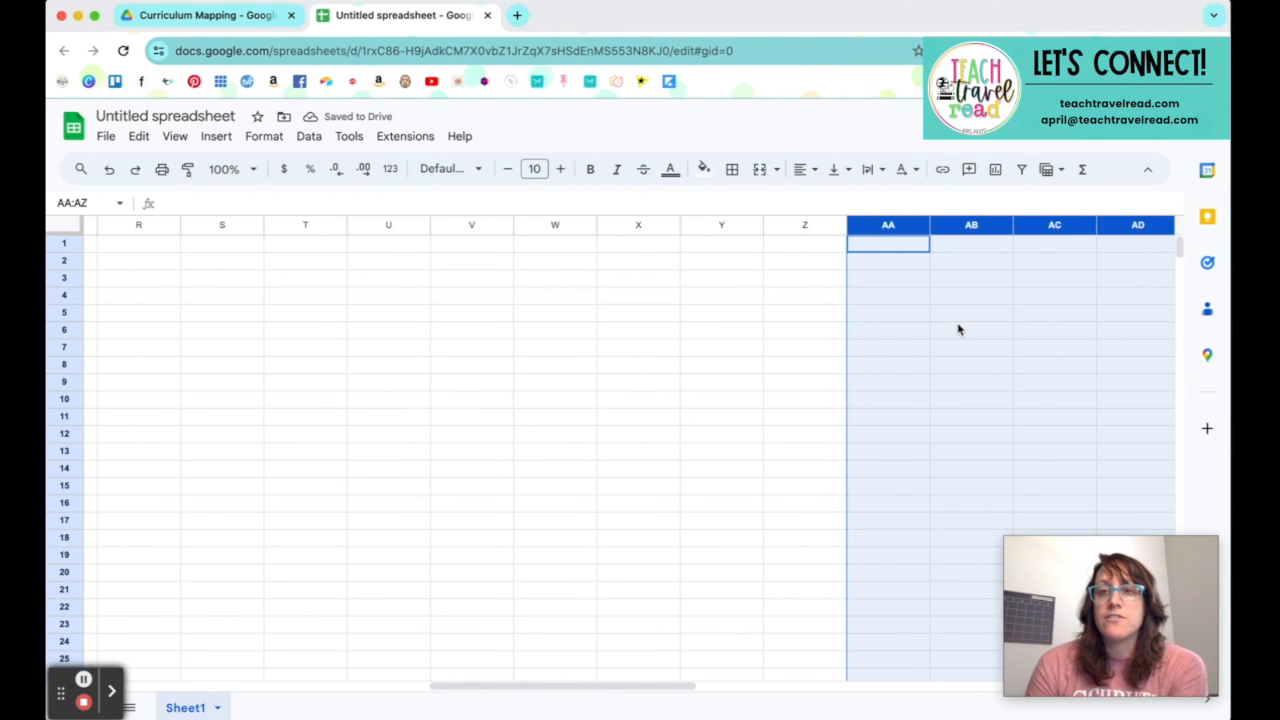
scroll(958, 330, "left", 10)
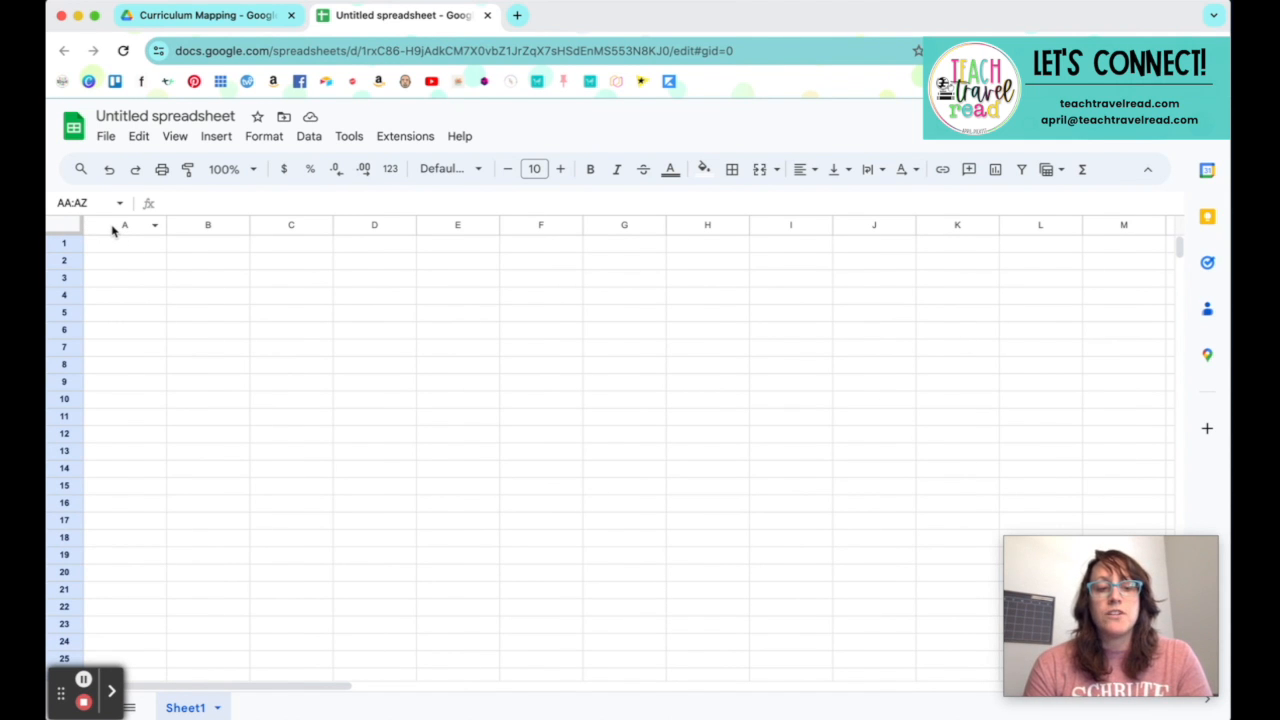
left_click(112, 226, "shift")
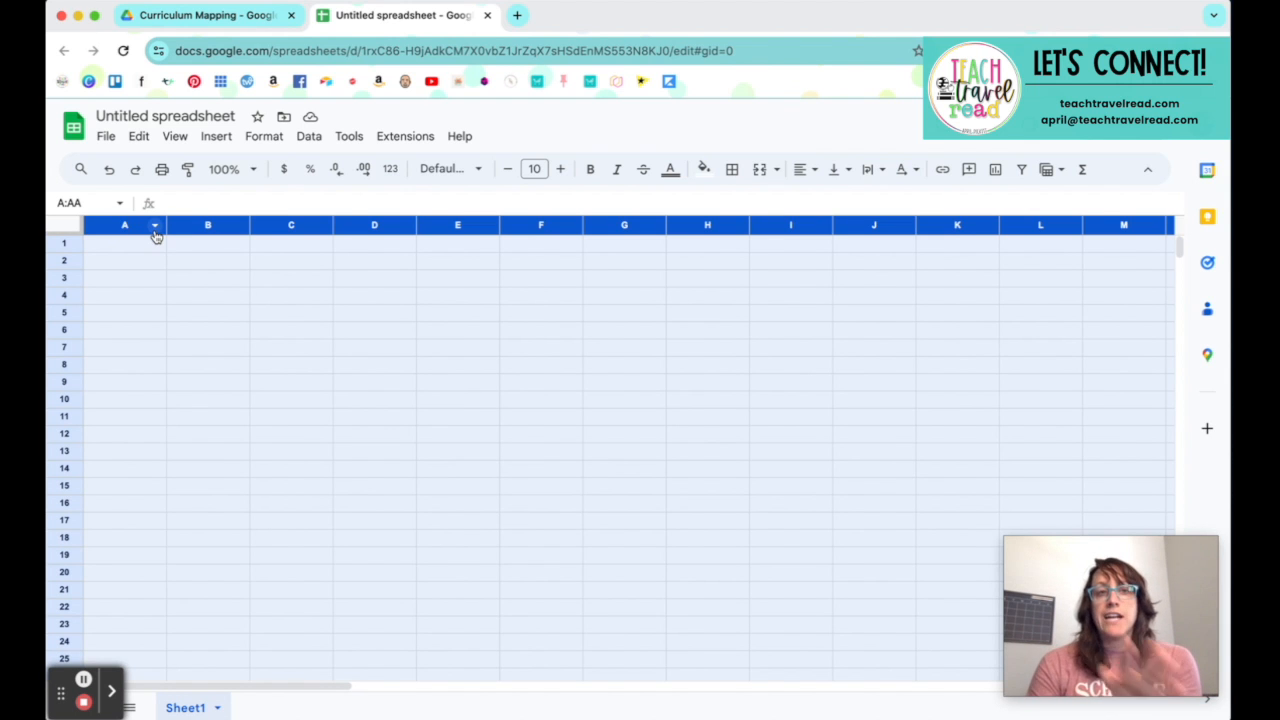
left_click(155, 230)
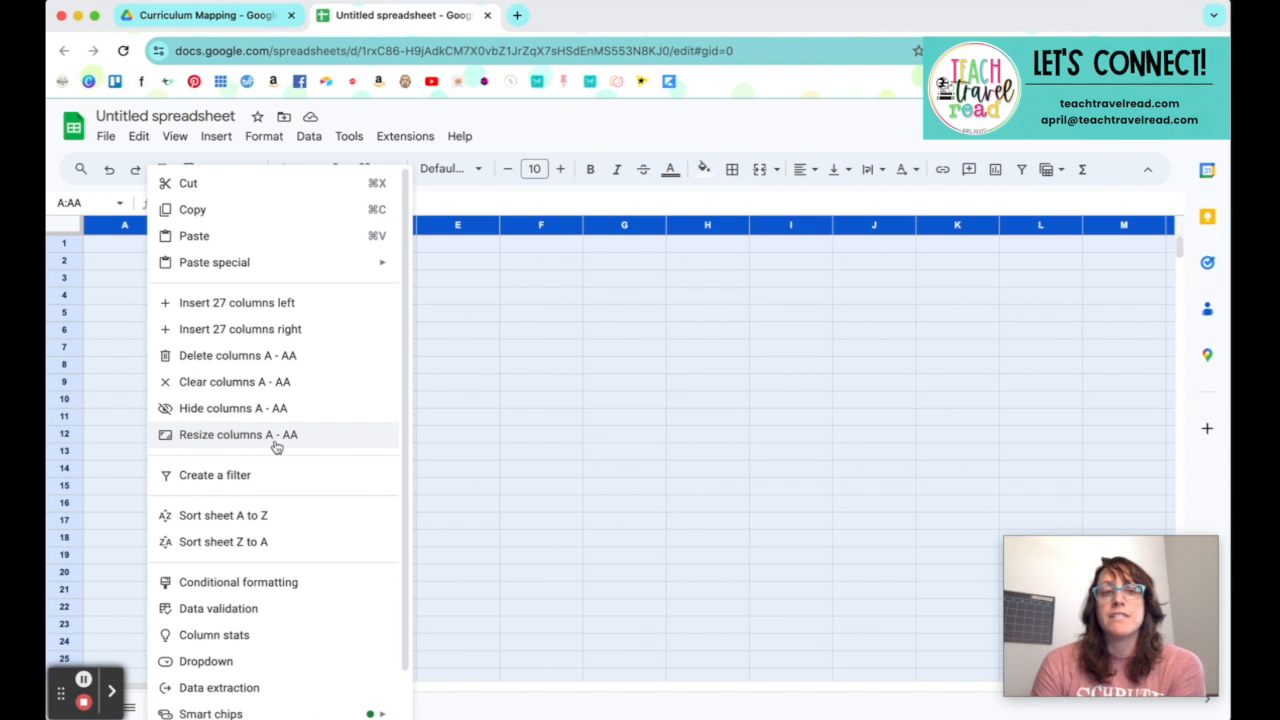
left_click(438, 389)
Step: Select columns A through AZ and resize them all to a width of 25 pixels
scroll(440, 389, "right", 10)
scroll(438, 389, "right", 15)
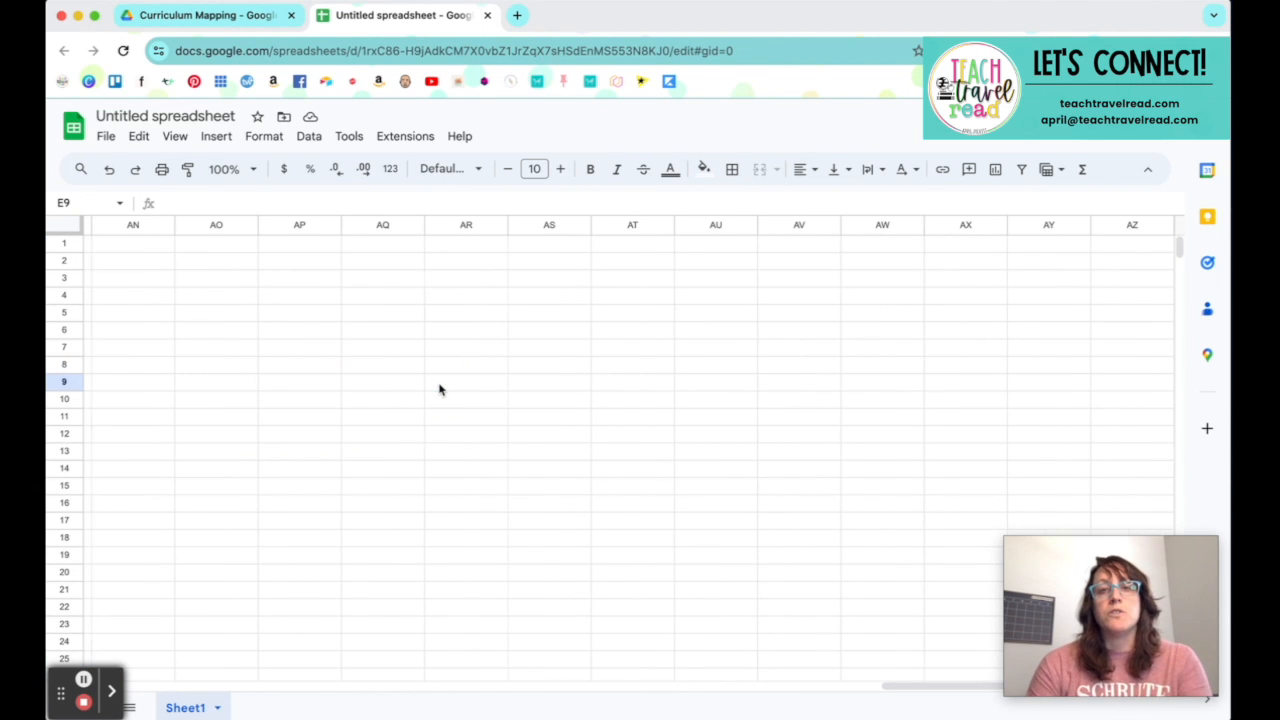
left_click(1122, 231)
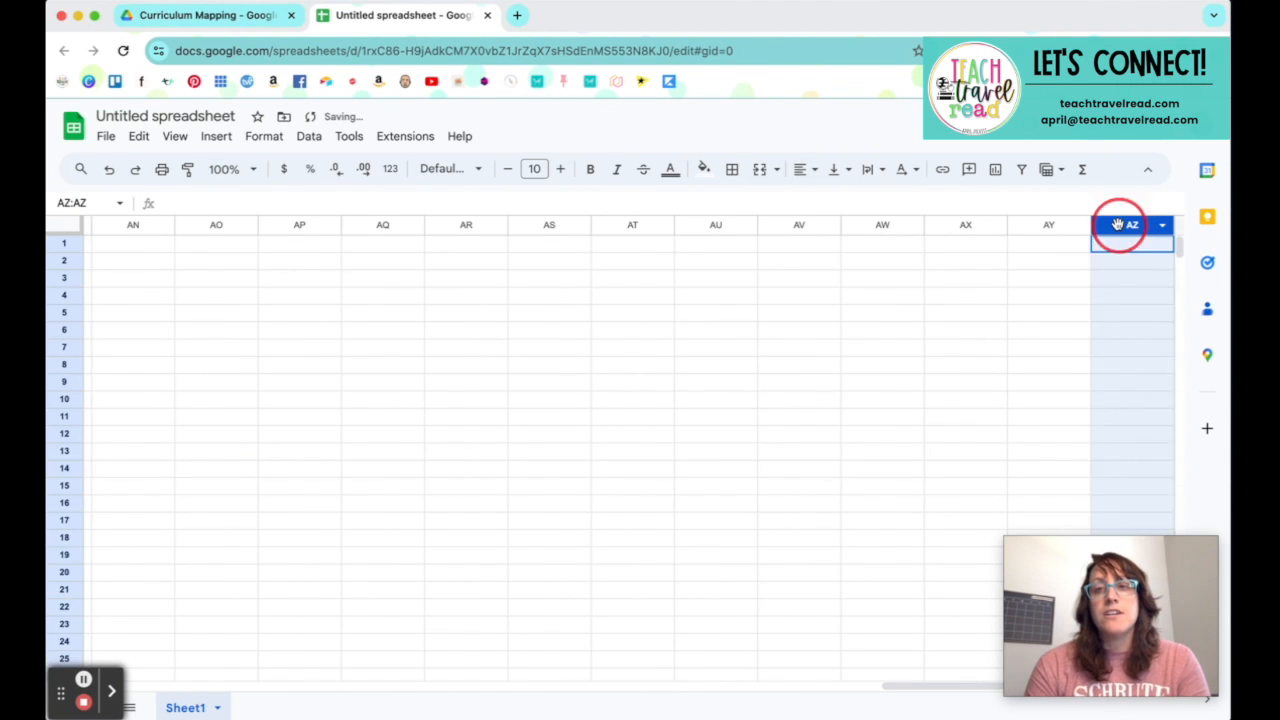
scroll(686, 357, "left", 10)
scroll(686, 357, "left", 15)
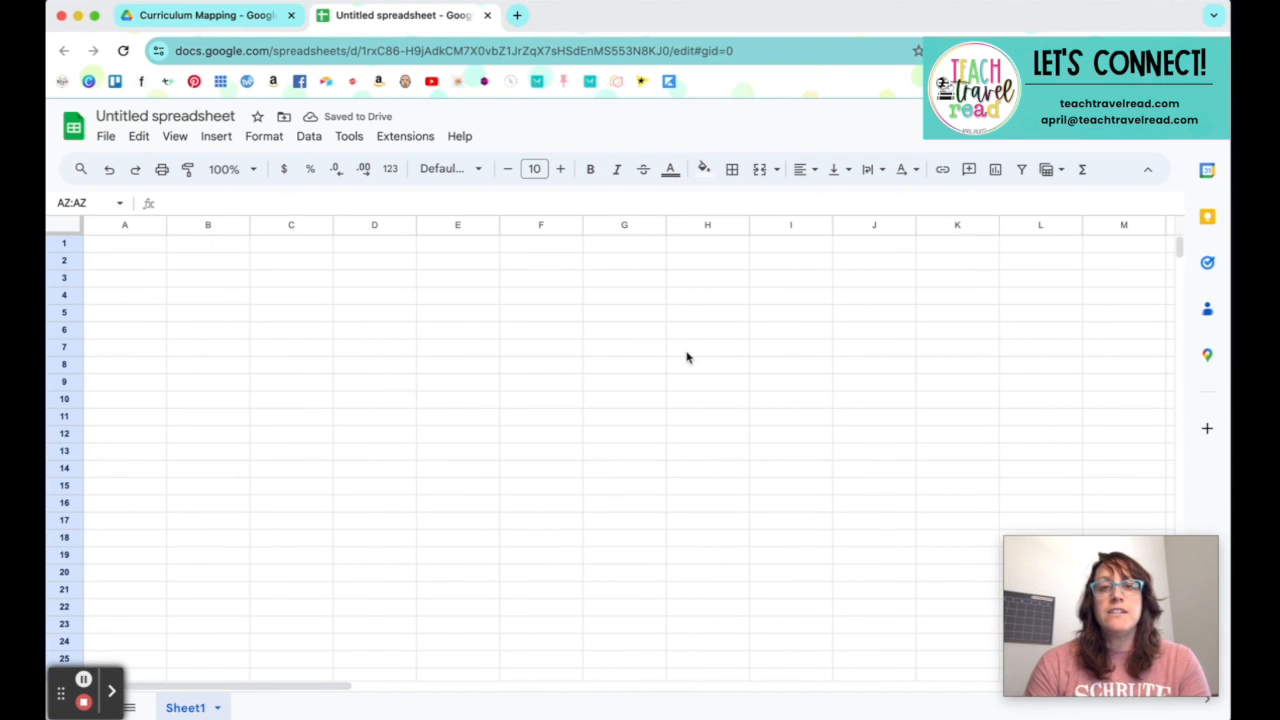
left_click(125, 222, "shift")
right_click(156, 226)
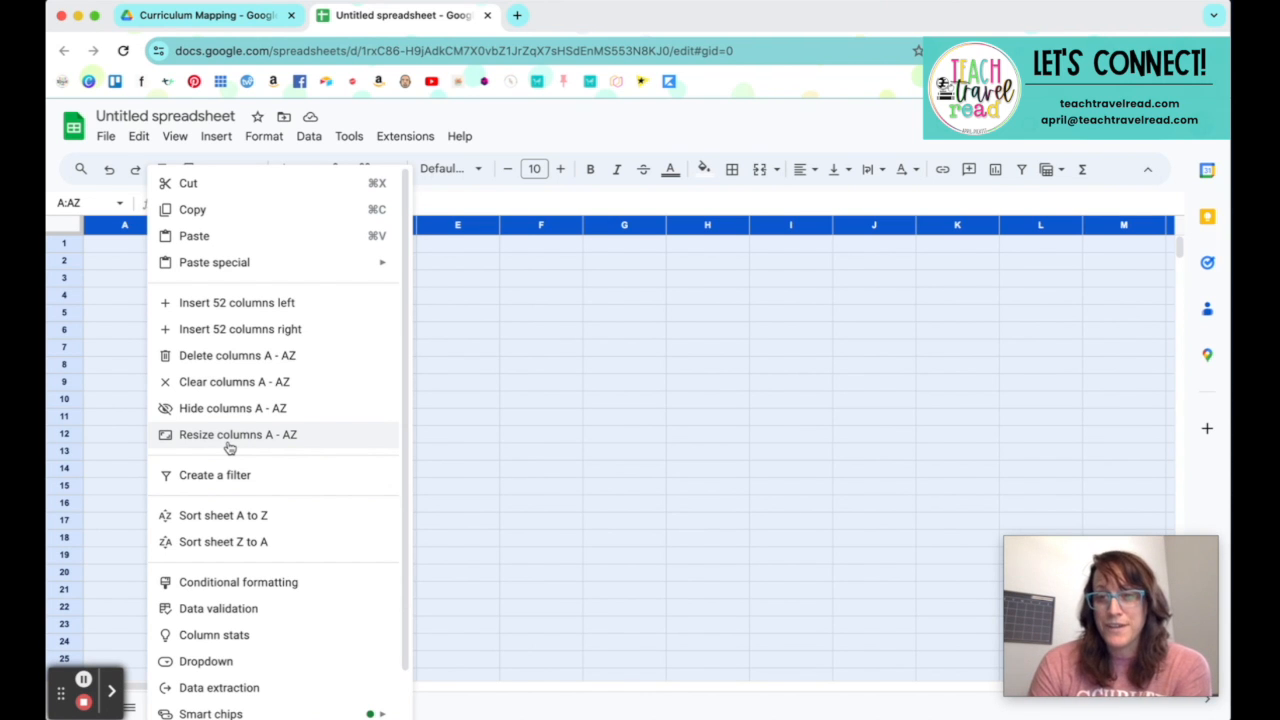
left_click(229, 436)
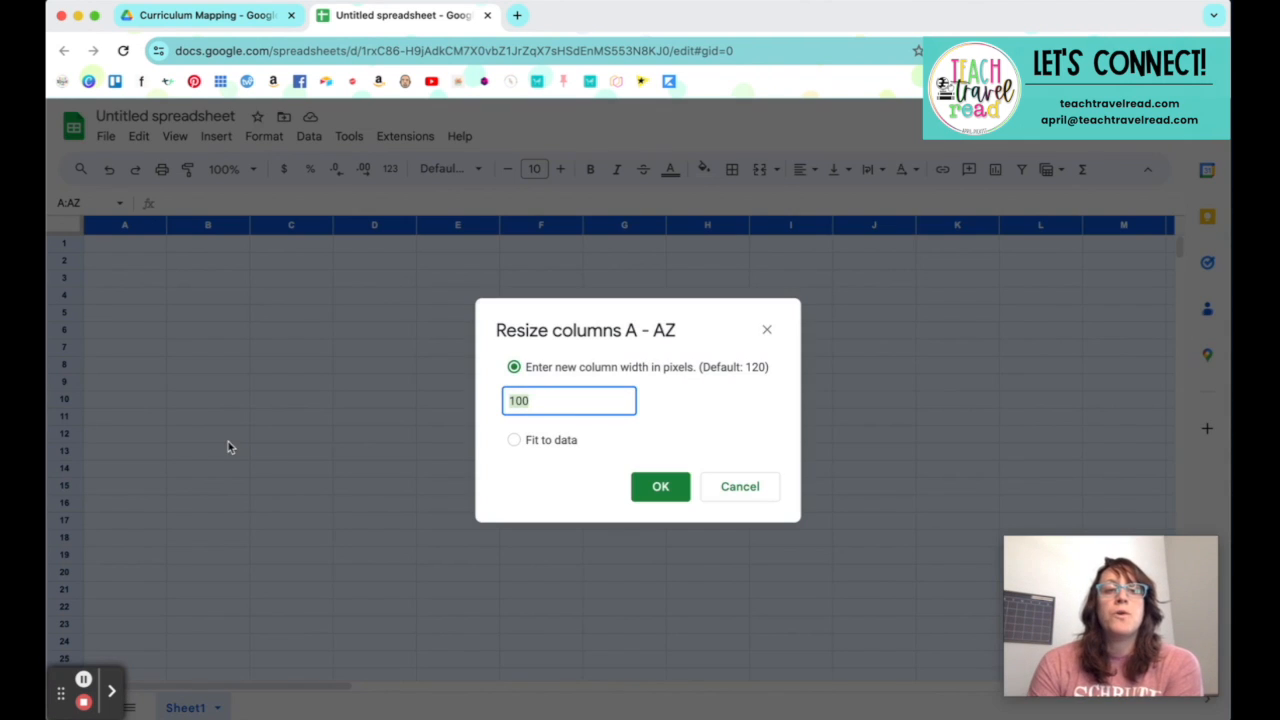
type("25")
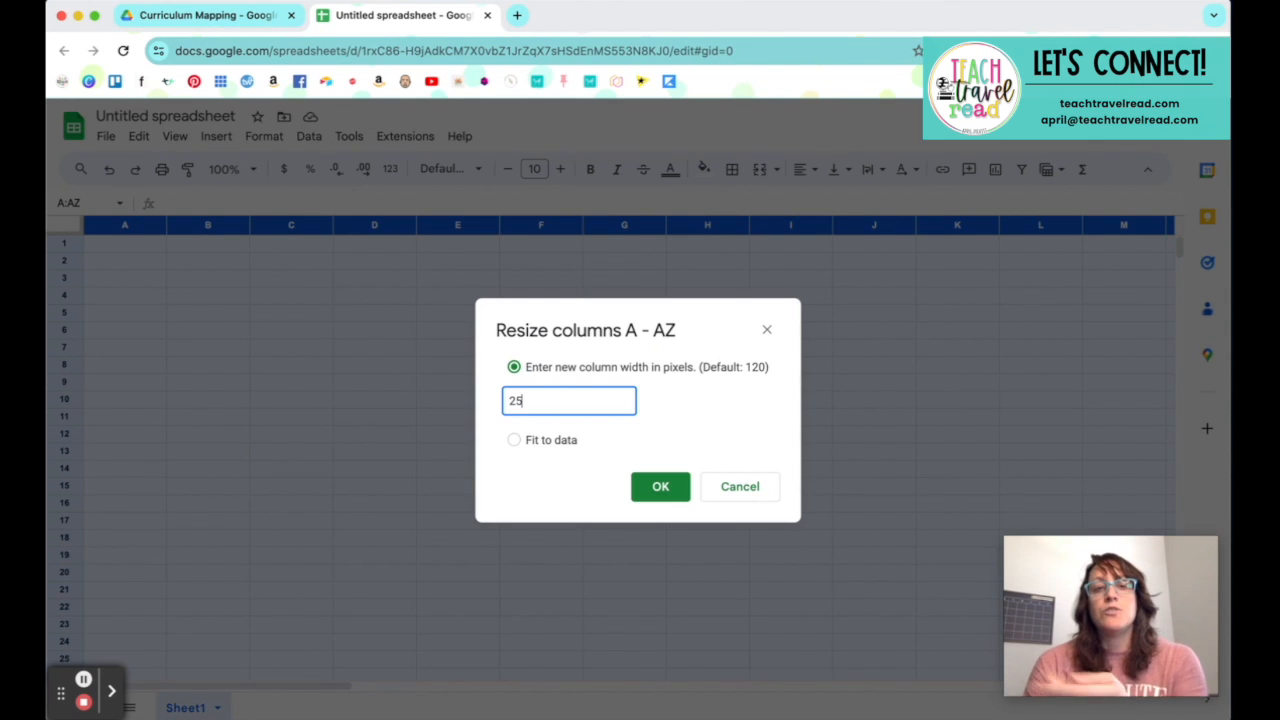
left_click(666, 492)
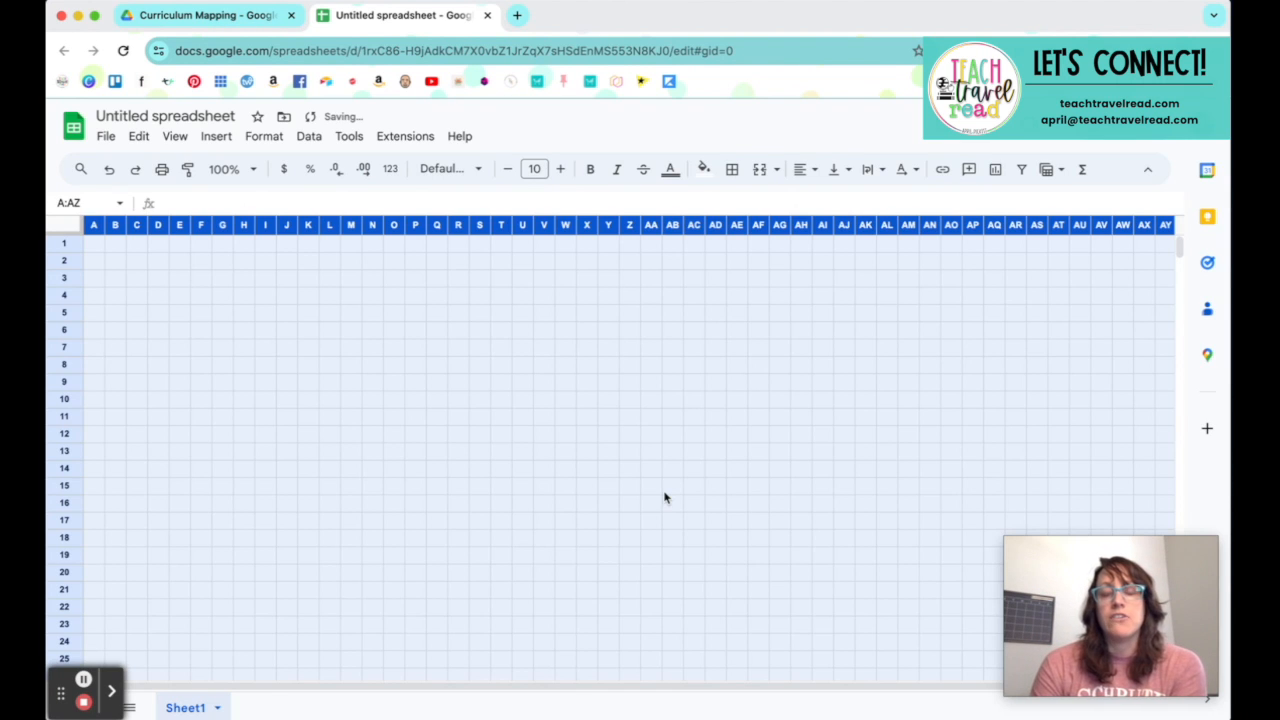
left_click(665, 497)
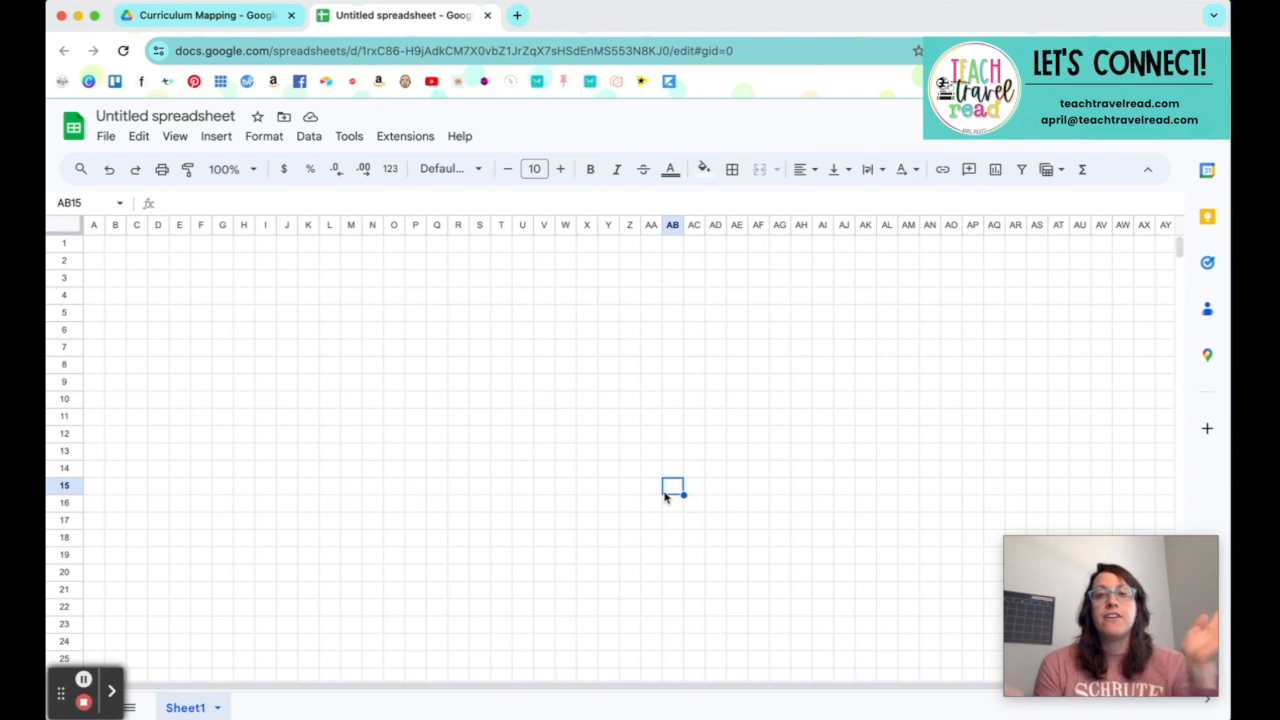
scroll(665, 497, "right", 1)
scroll(665, 497, "left", 1)
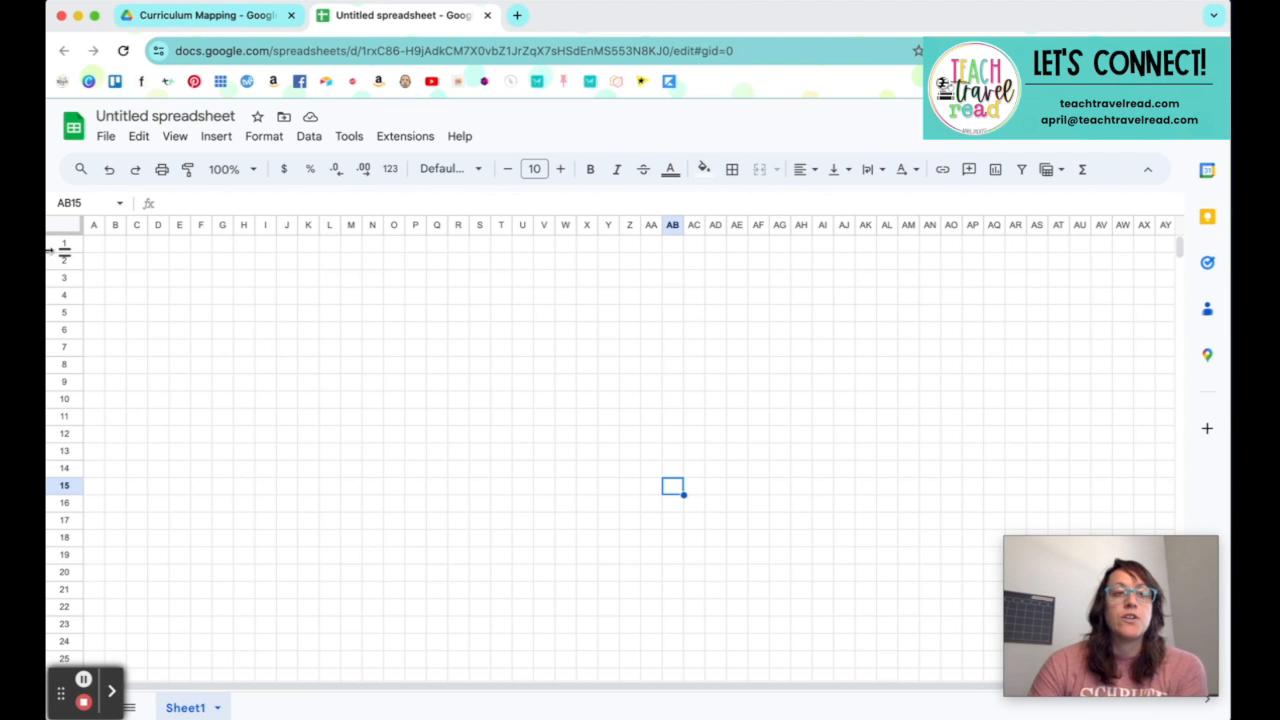
Step: Select rows 1 through 100 and resize them all to a height of 50 pixels
left_click(61, 243)
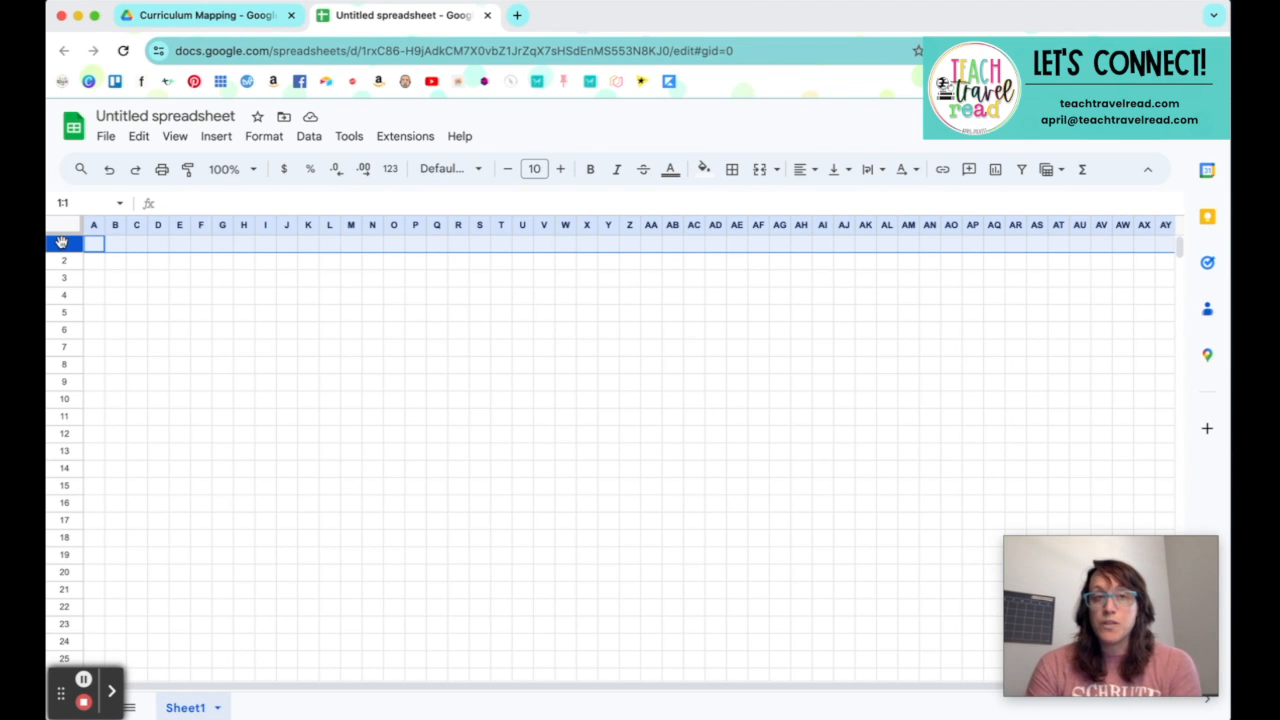
scroll(62, 345, "down", 15)
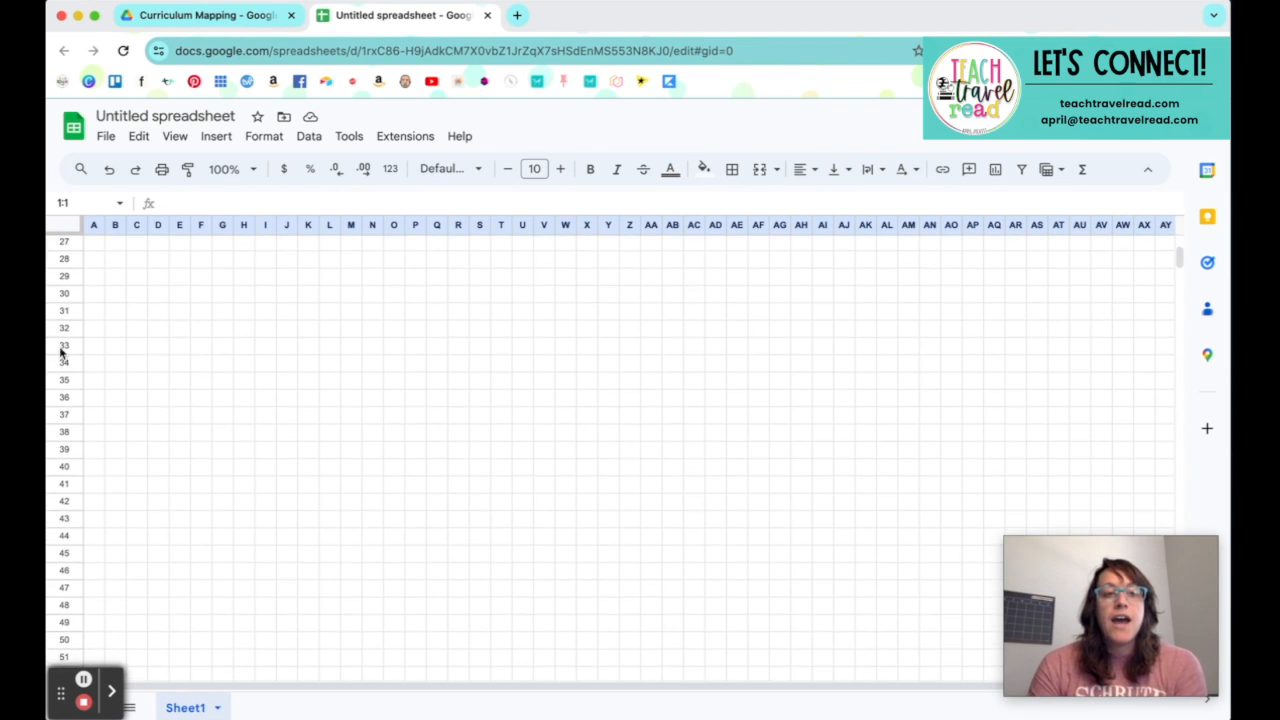
scroll(60, 352, "down", 13)
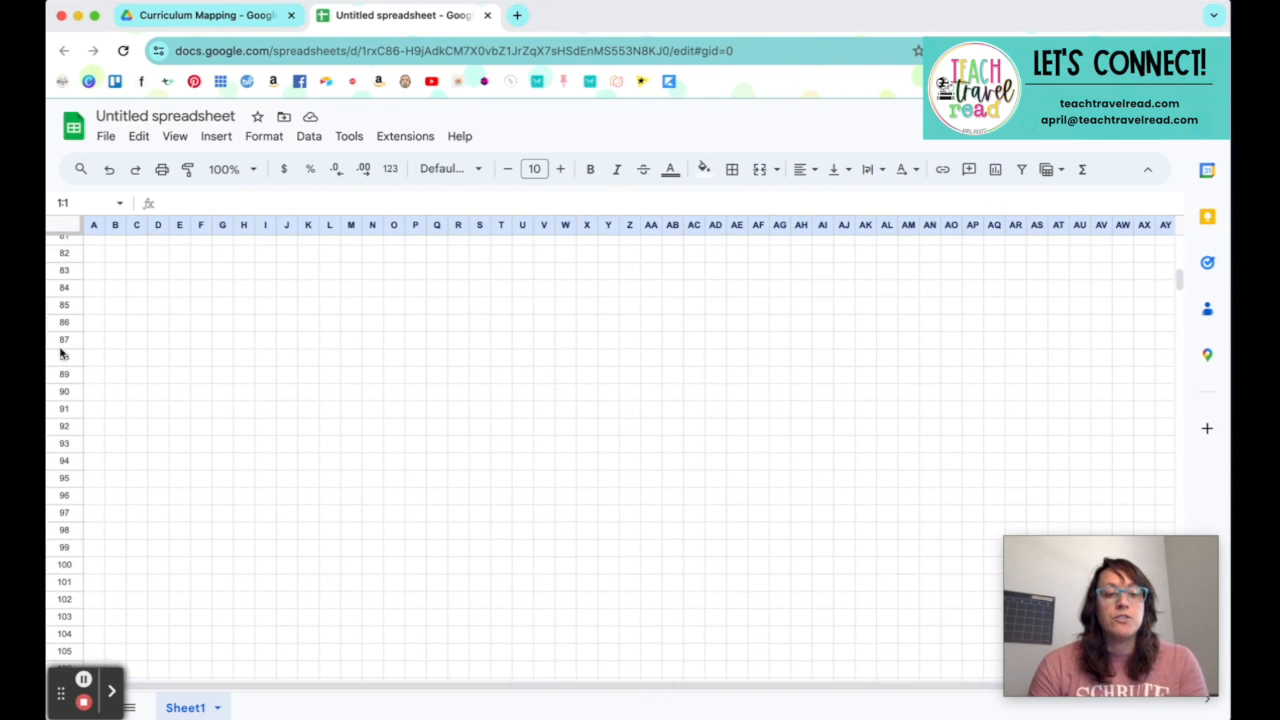
scroll(61, 352, "down", 1)
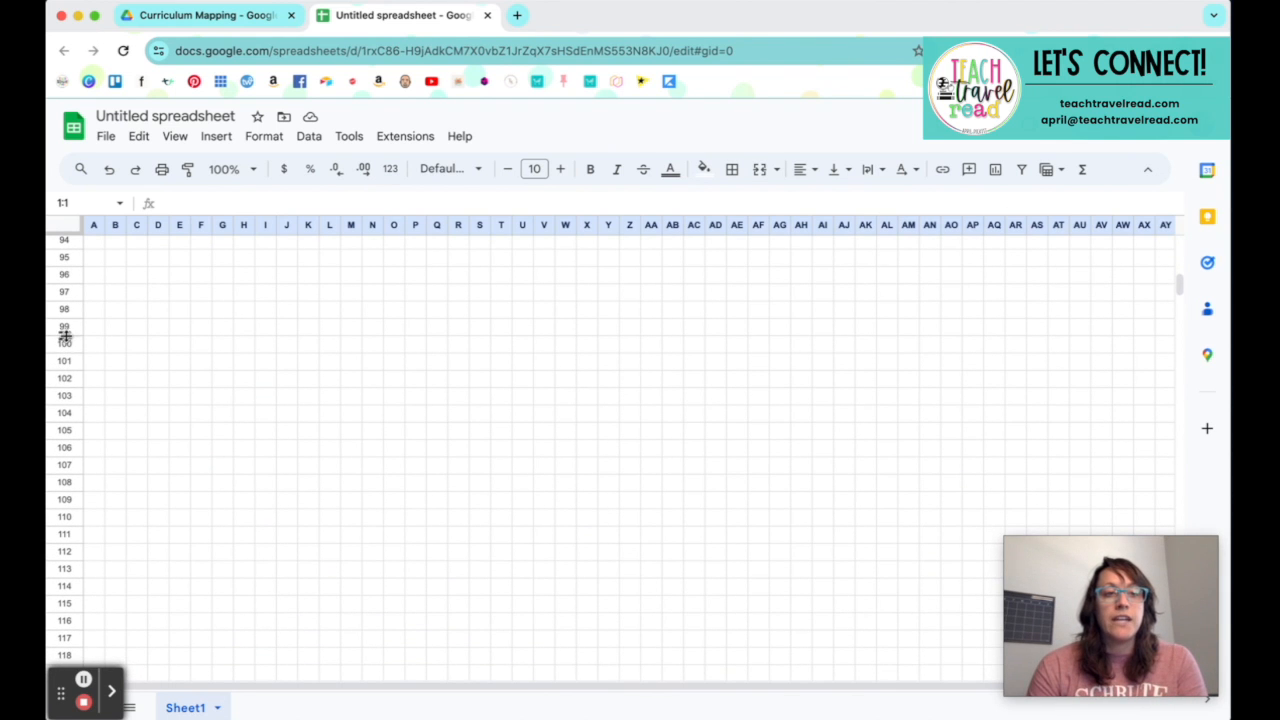
left_click(62, 348, "shift")
scroll(62, 347, "up", 20)
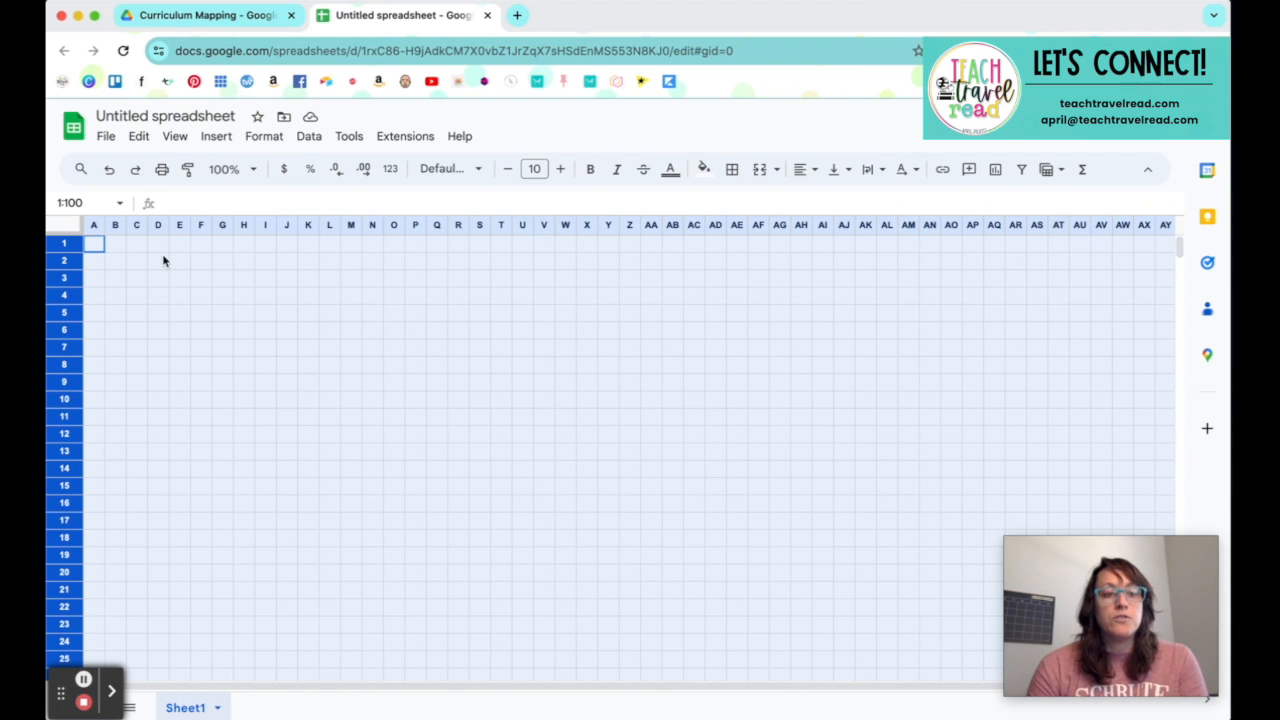
right_click(66, 346)
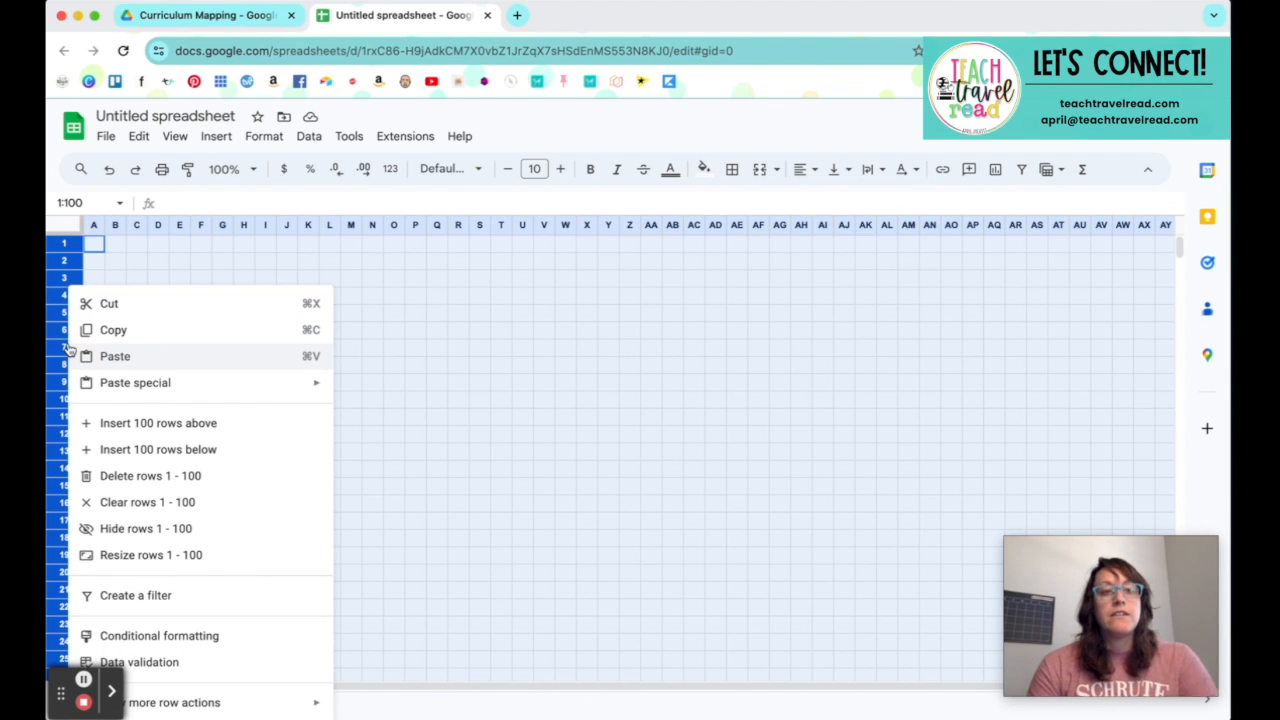
left_click(150, 556)
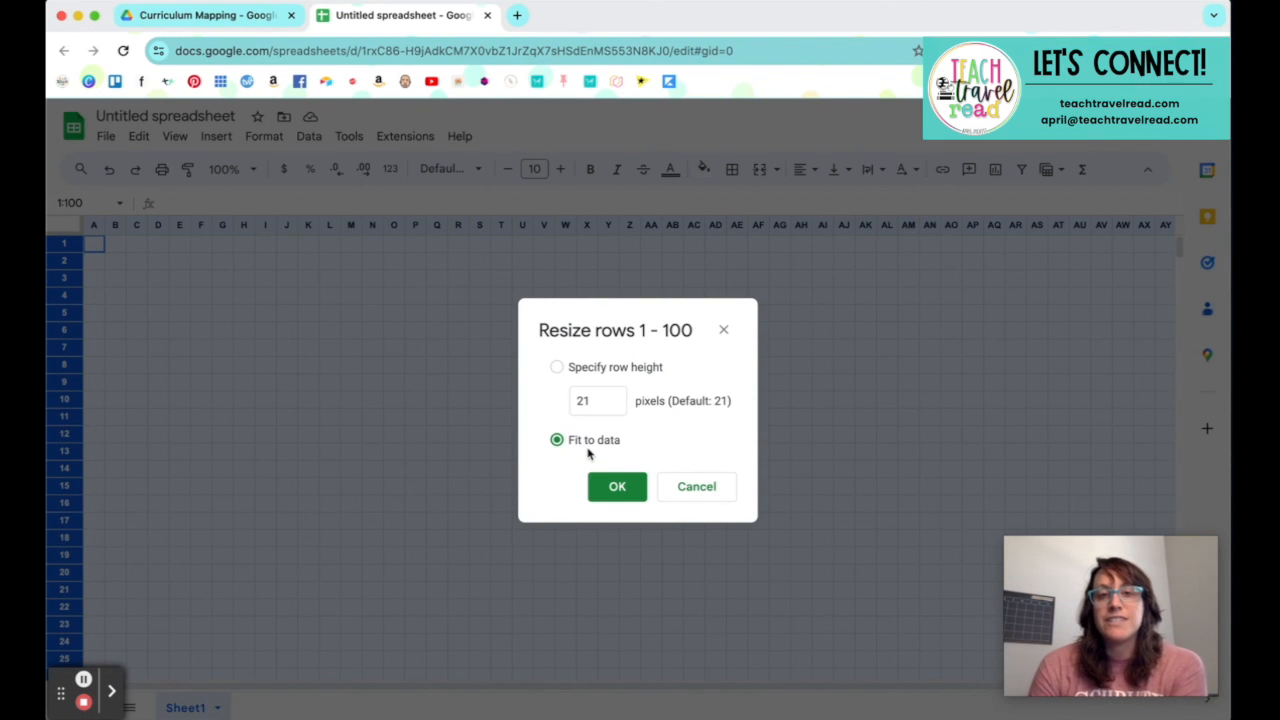
left_click(557, 367)
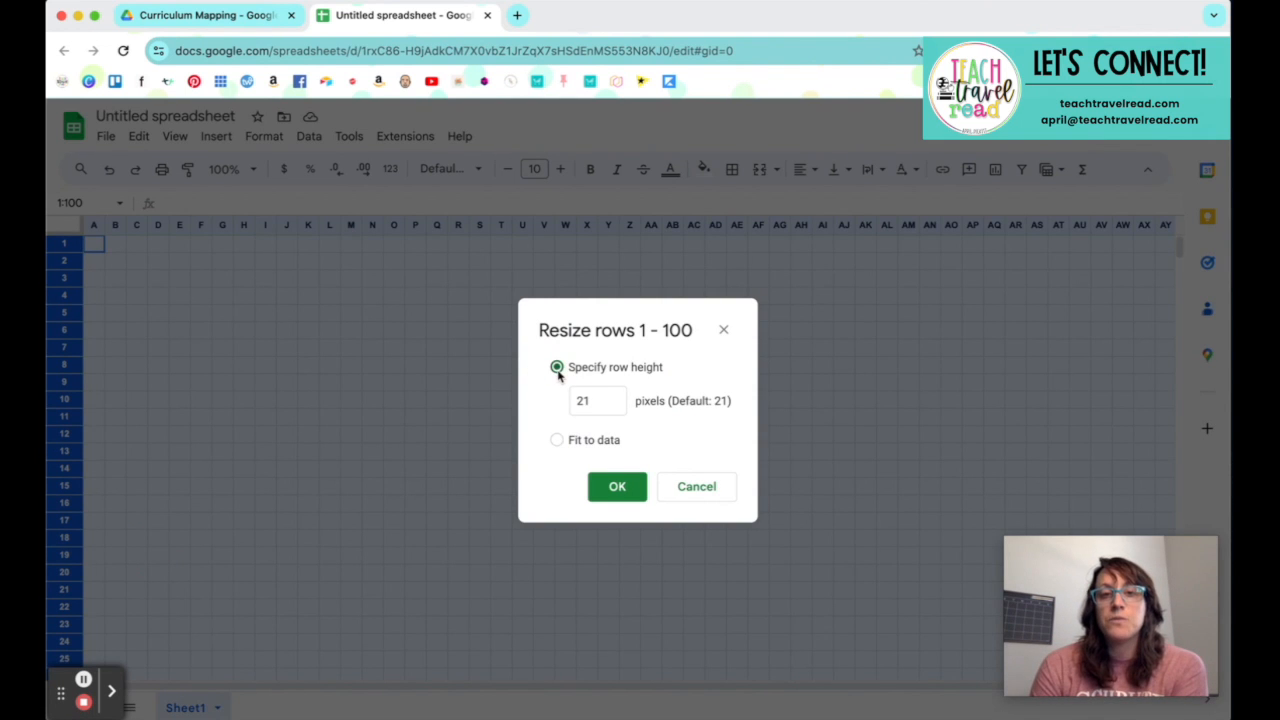
double_click(595, 403)
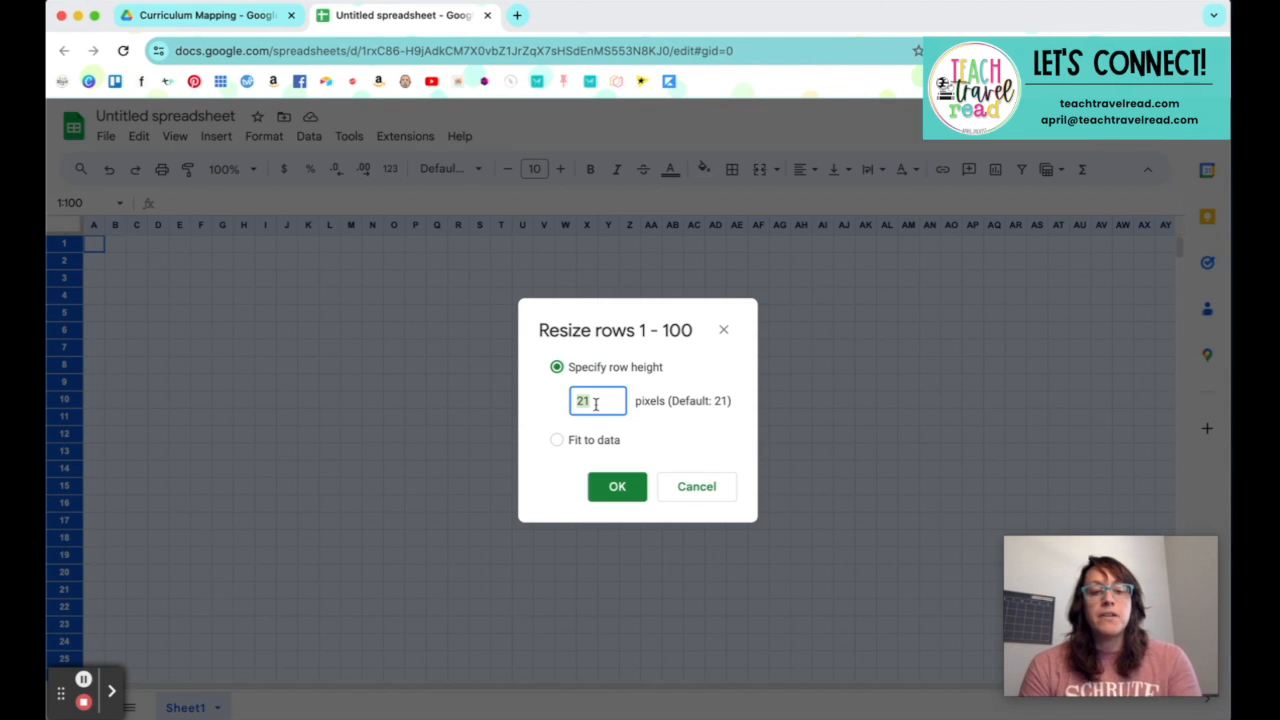
type("50")
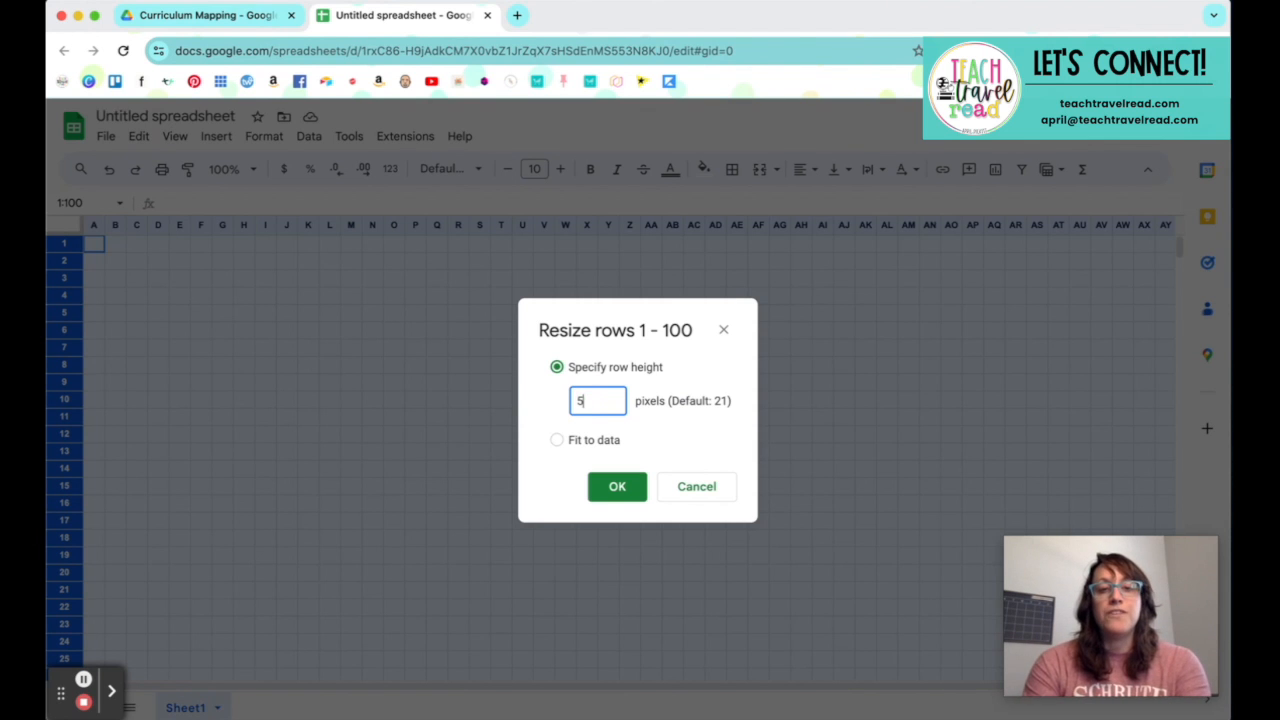
left_click(622, 484)
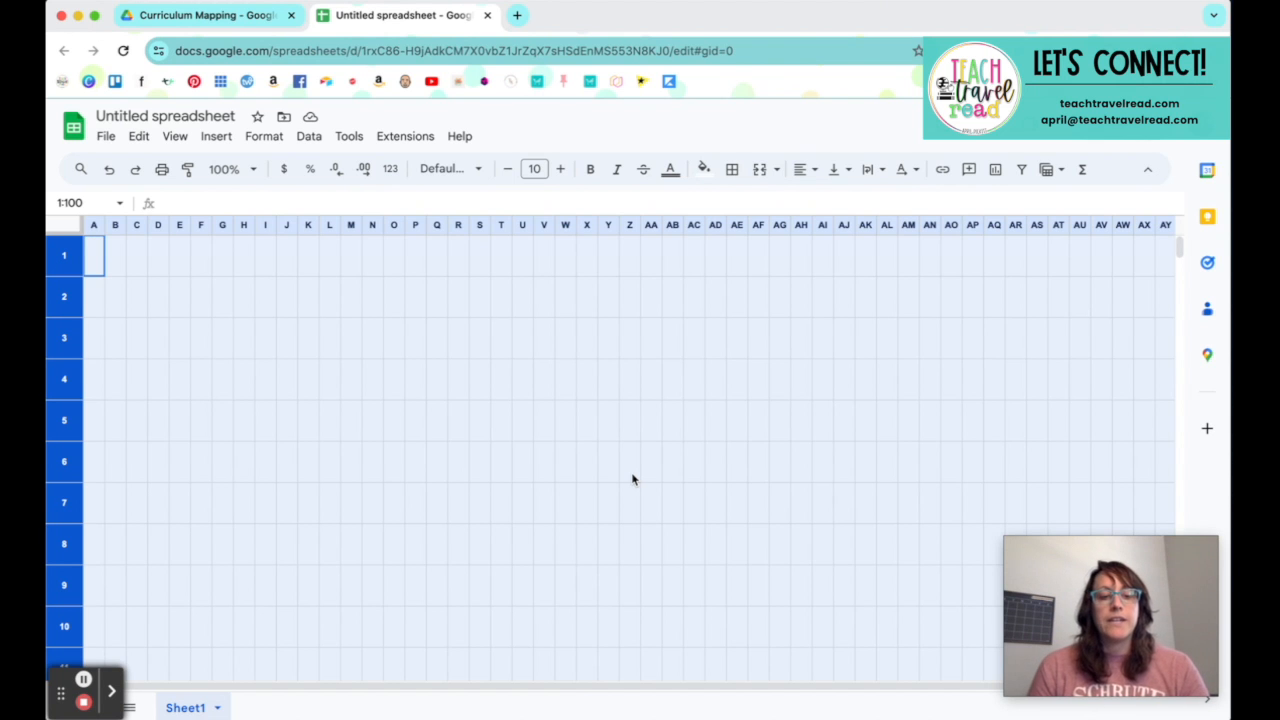
left_click(518, 448)
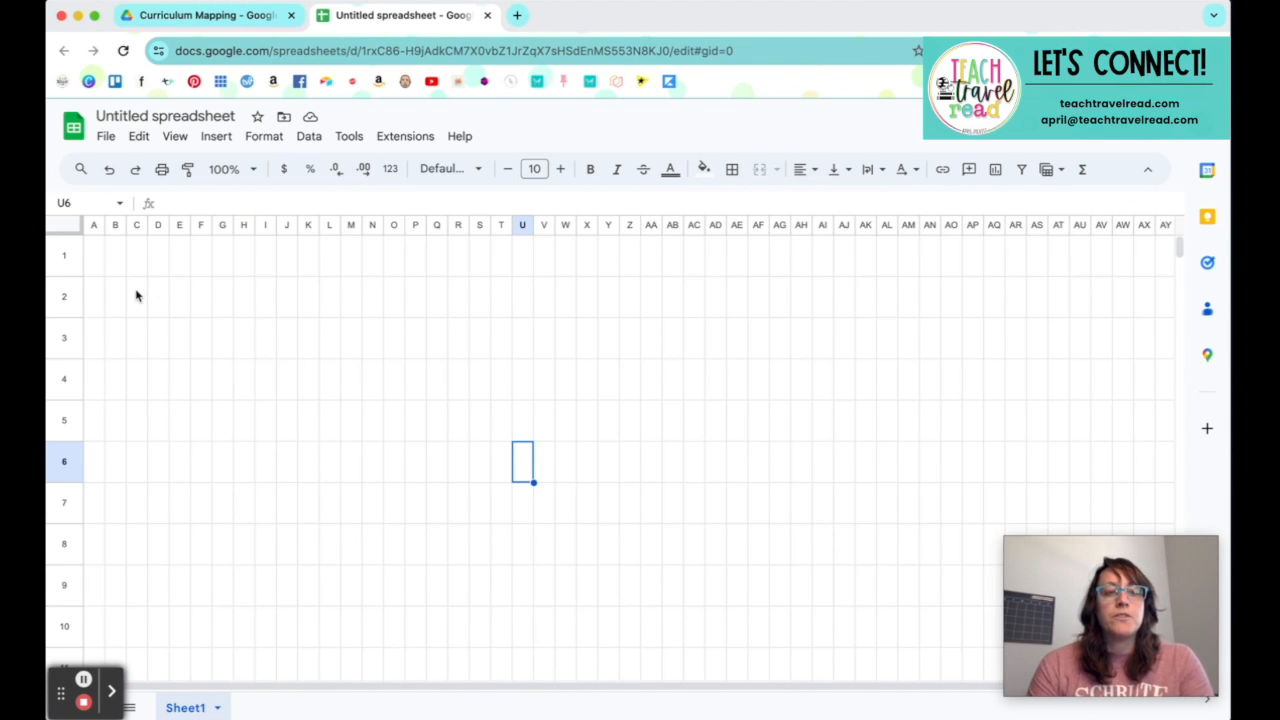
Step: Undo the row height change and select cell A1
key("ctrl+z")
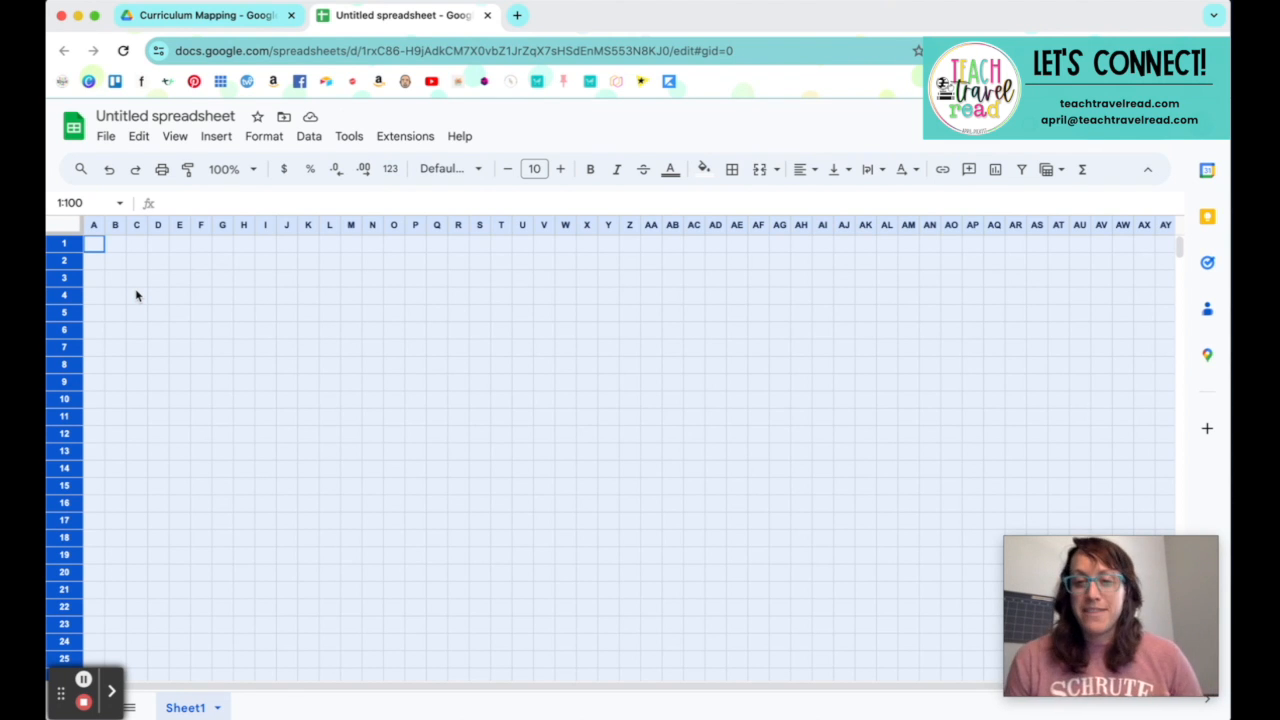
left_click(92, 248)
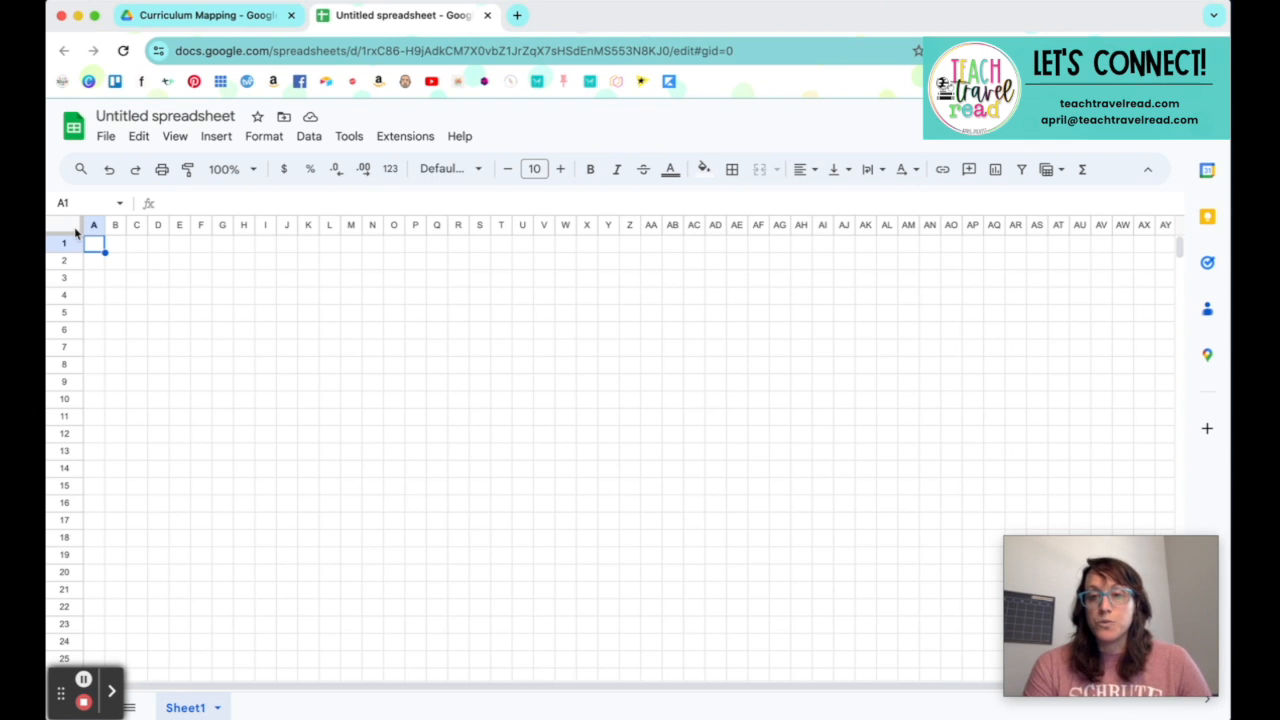
Step: Open the Curriuclum Map Template from the Curriculum Mapping folder and examine its week, day, month and subject layout
left_click(183, 14)
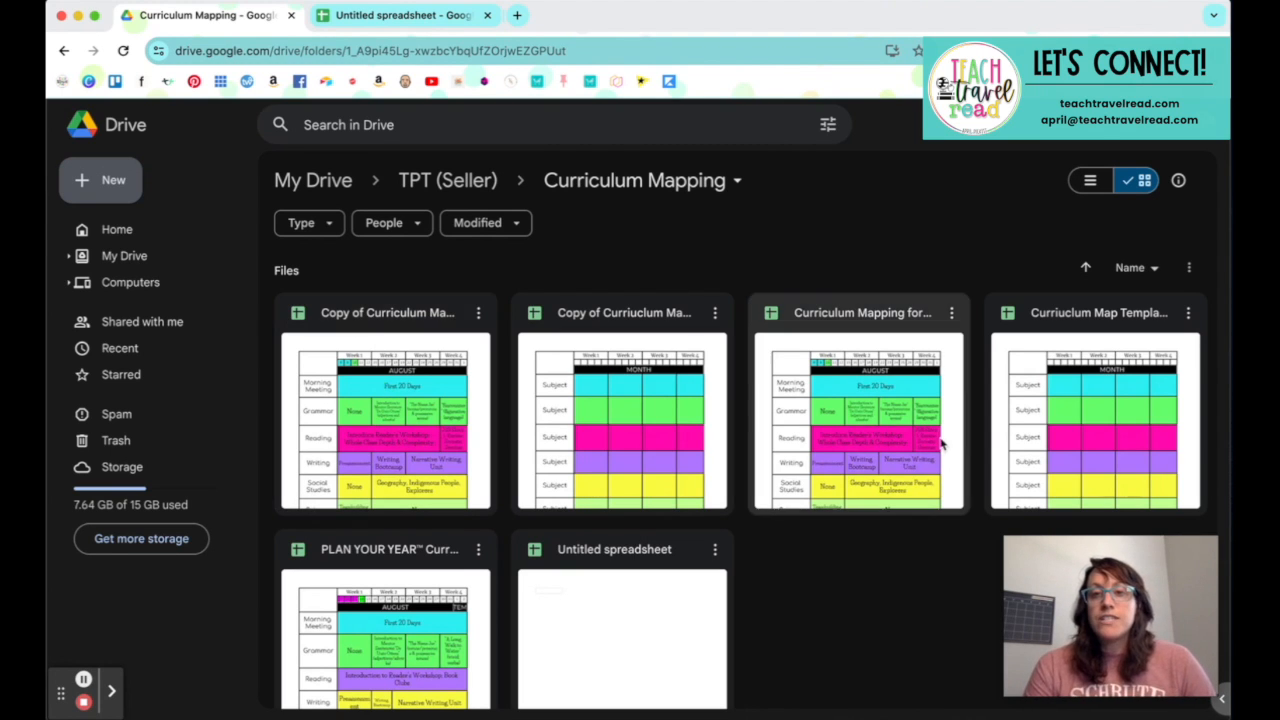
double_click(1068, 390)
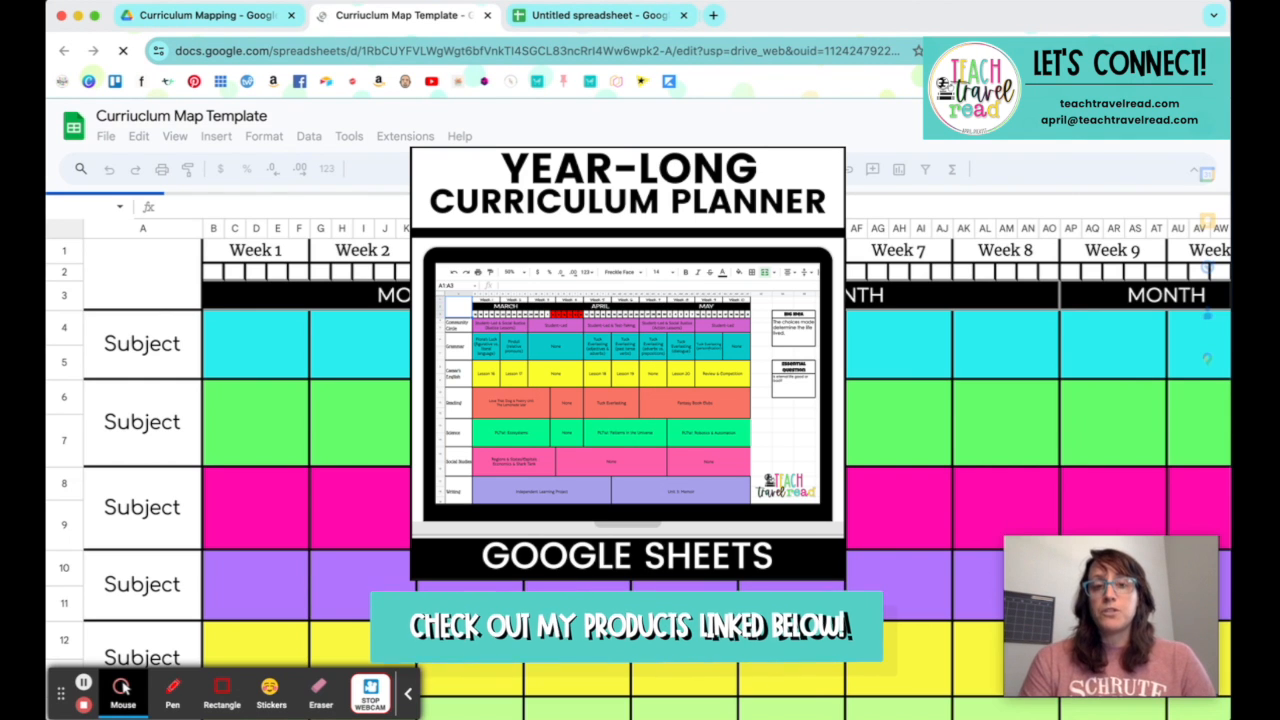
left_click(408, 693)
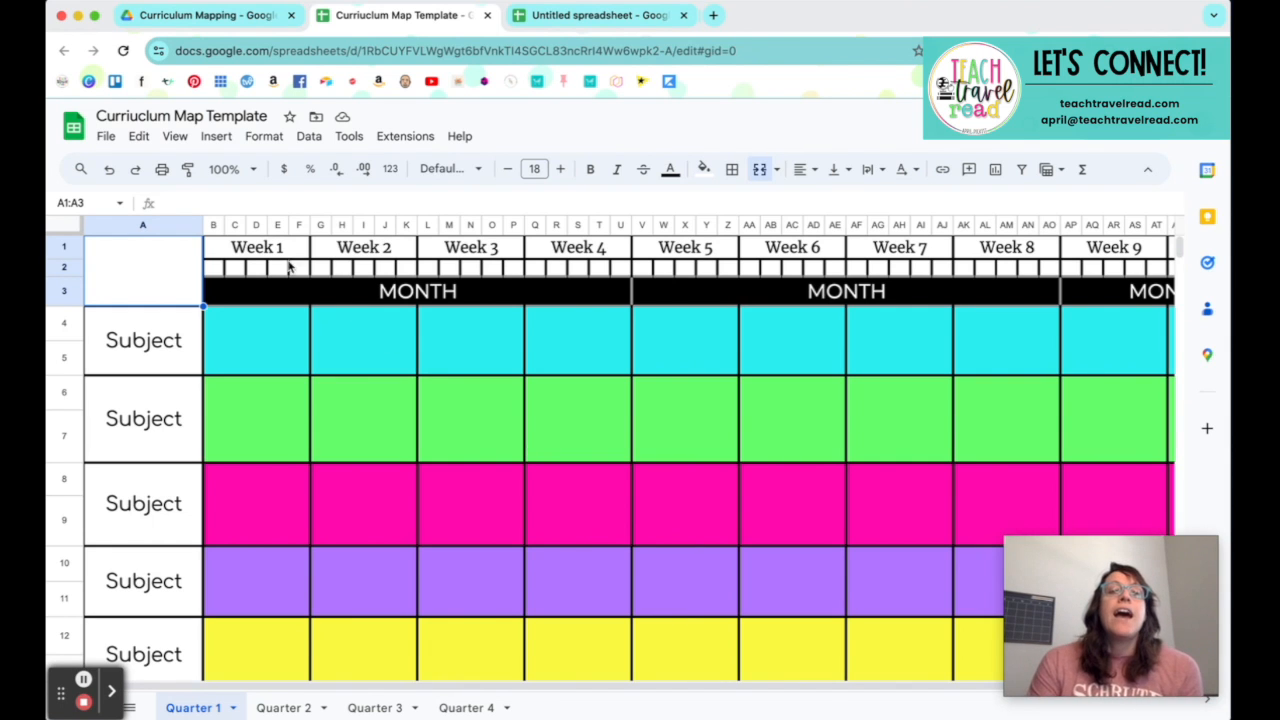
left_click(254, 250)
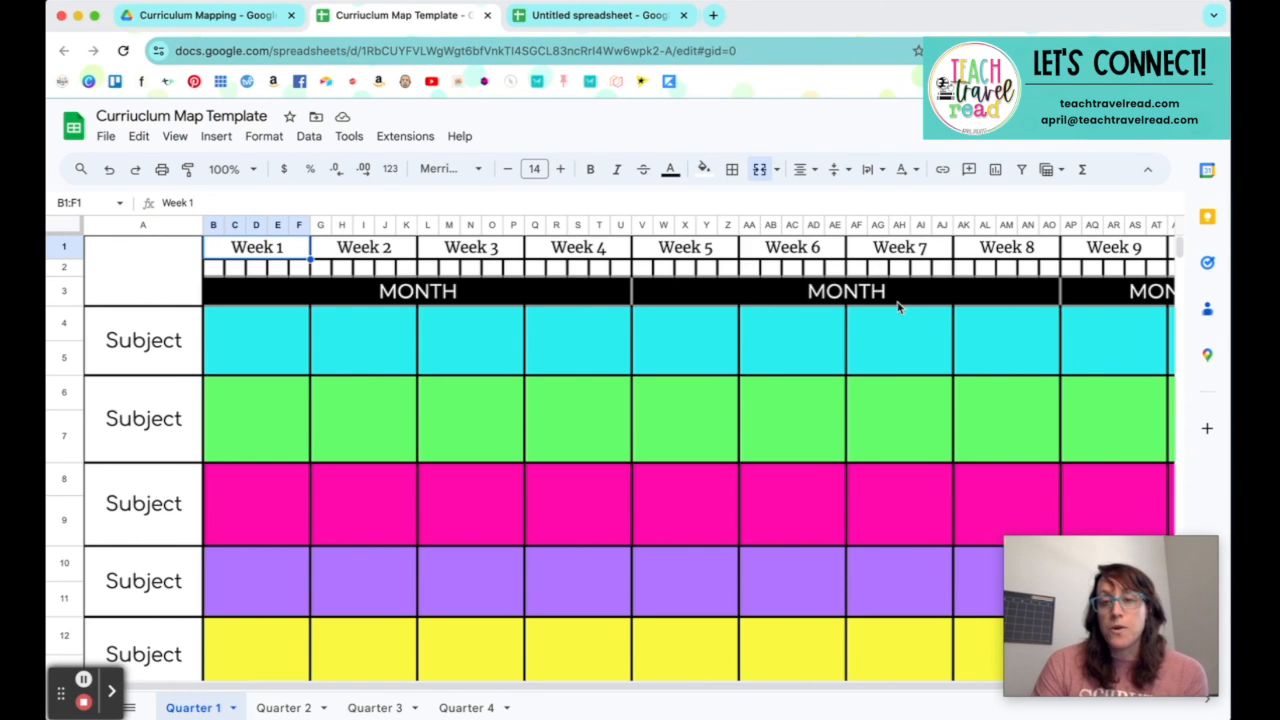
left_click(243, 268)
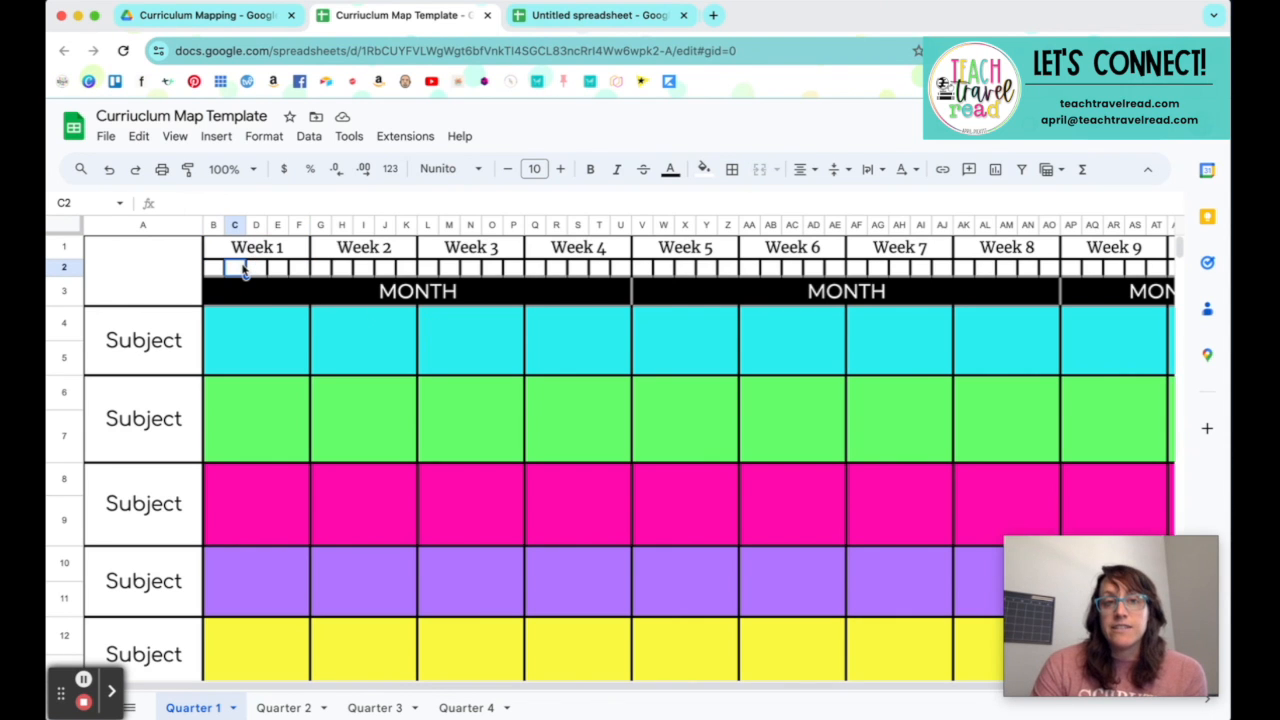
left_click(448, 290)
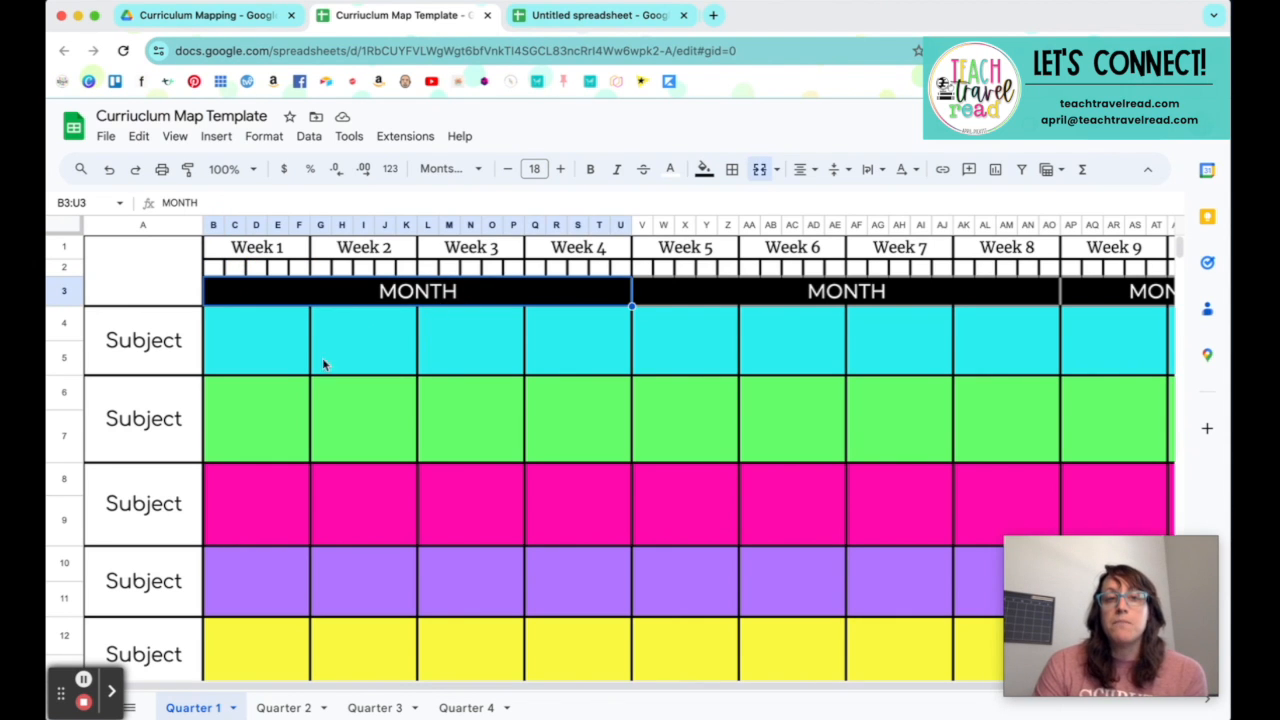
scroll(279, 375, "down", 5)
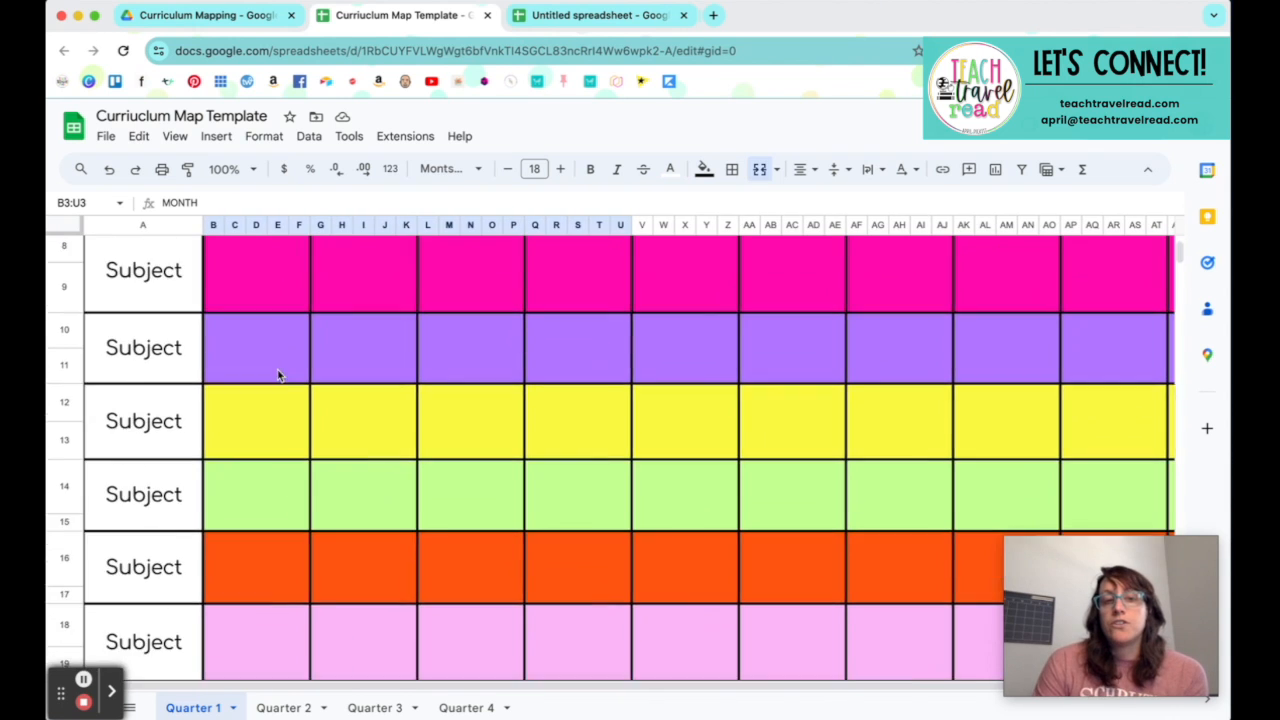
scroll(279, 375, "up", 5)
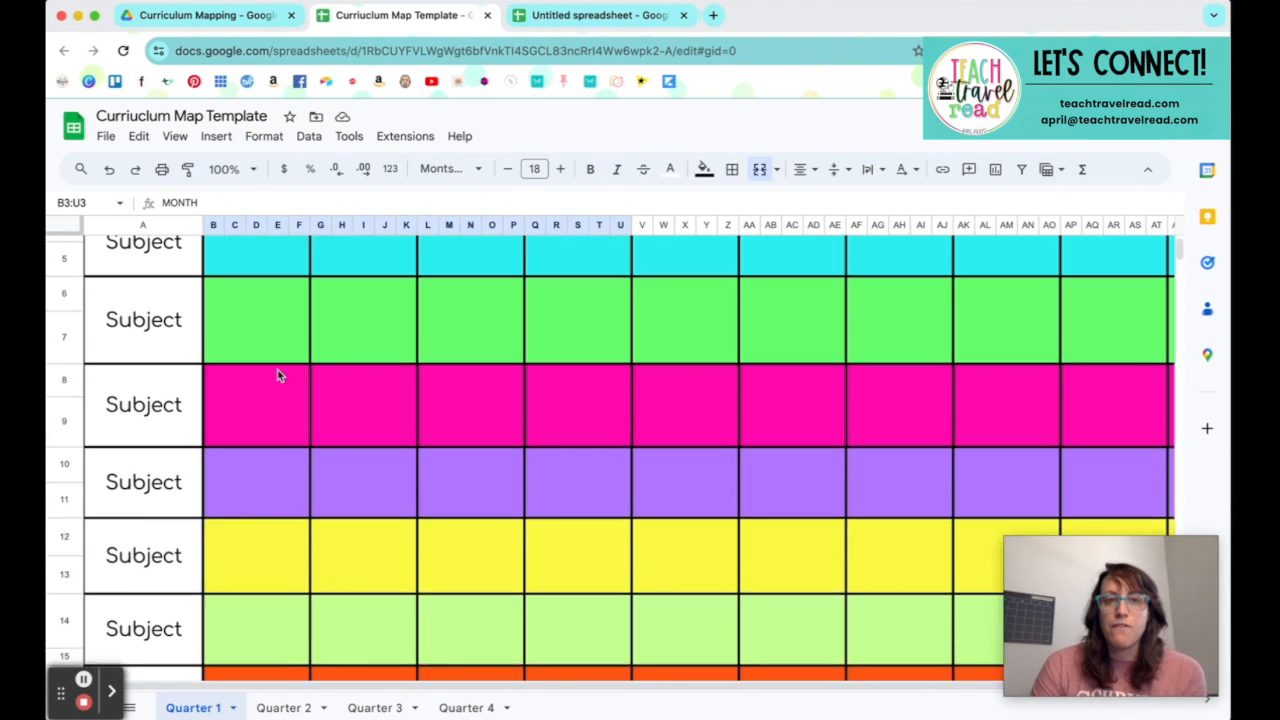
Step: Return to the untitled spreadsheet and apply thick black borders around every cell of the whole sheet
left_click(577, 17)
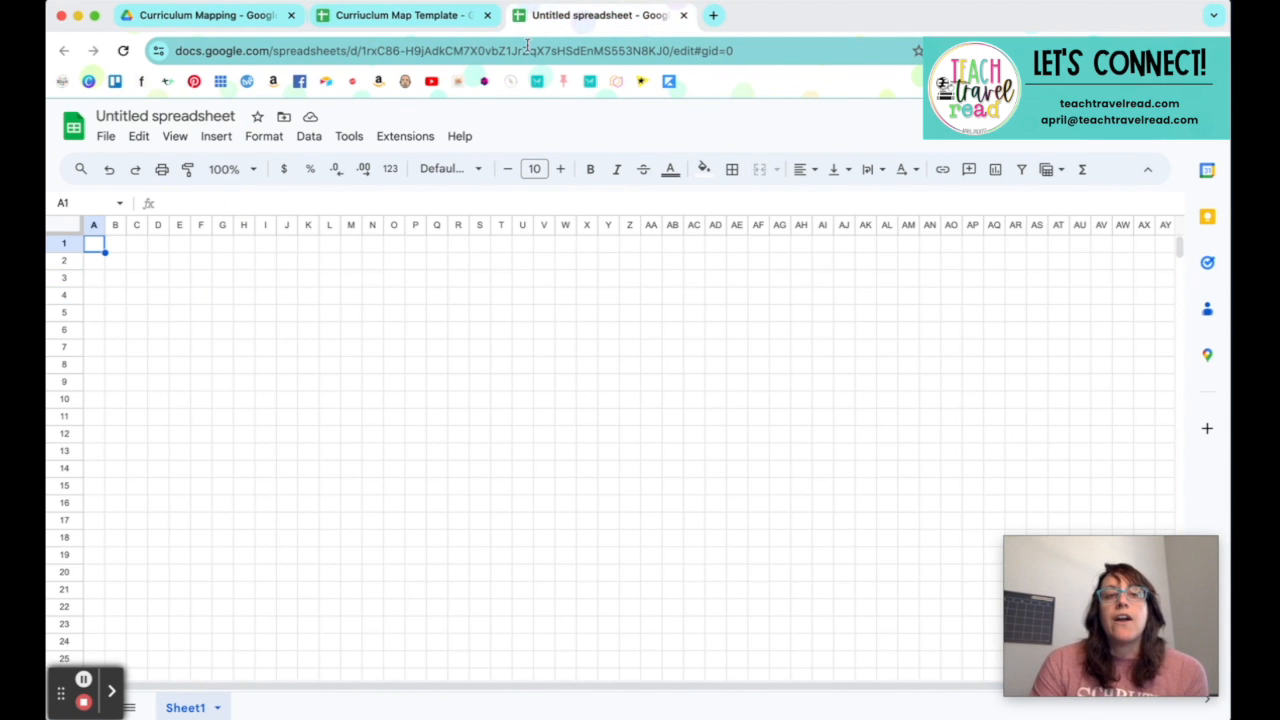
left_click(61, 228)
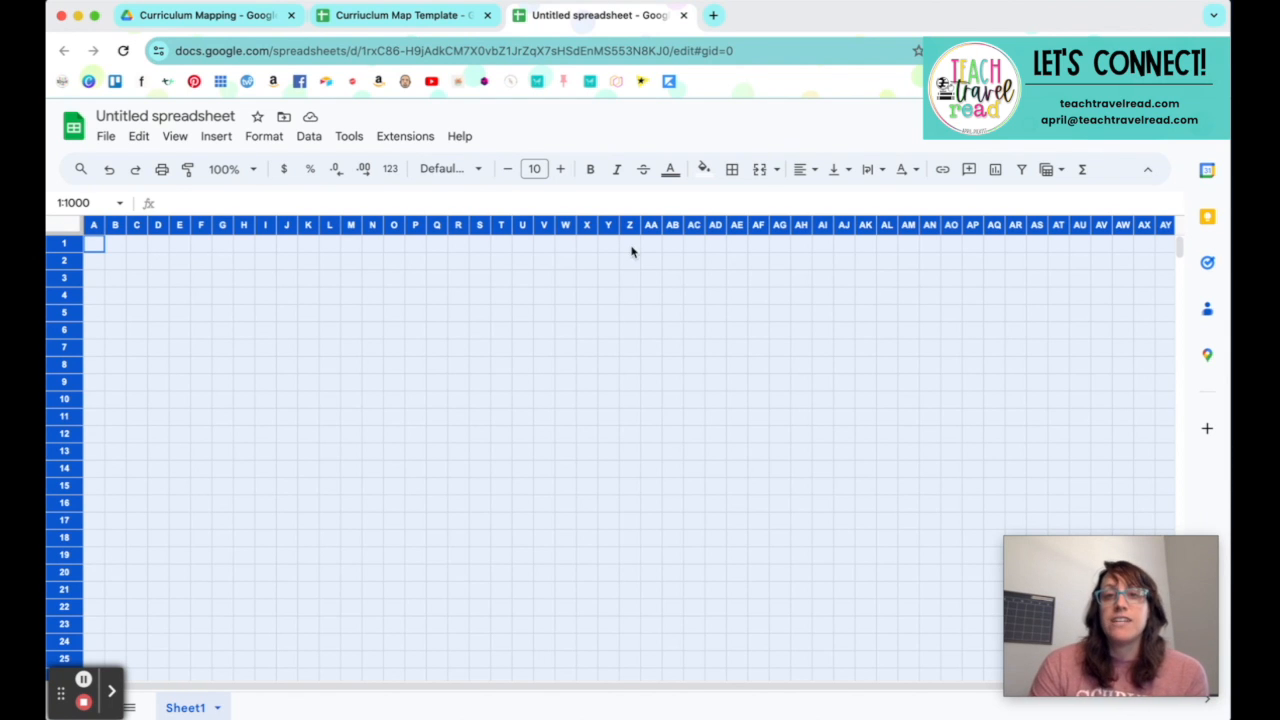
left_click(732, 172)
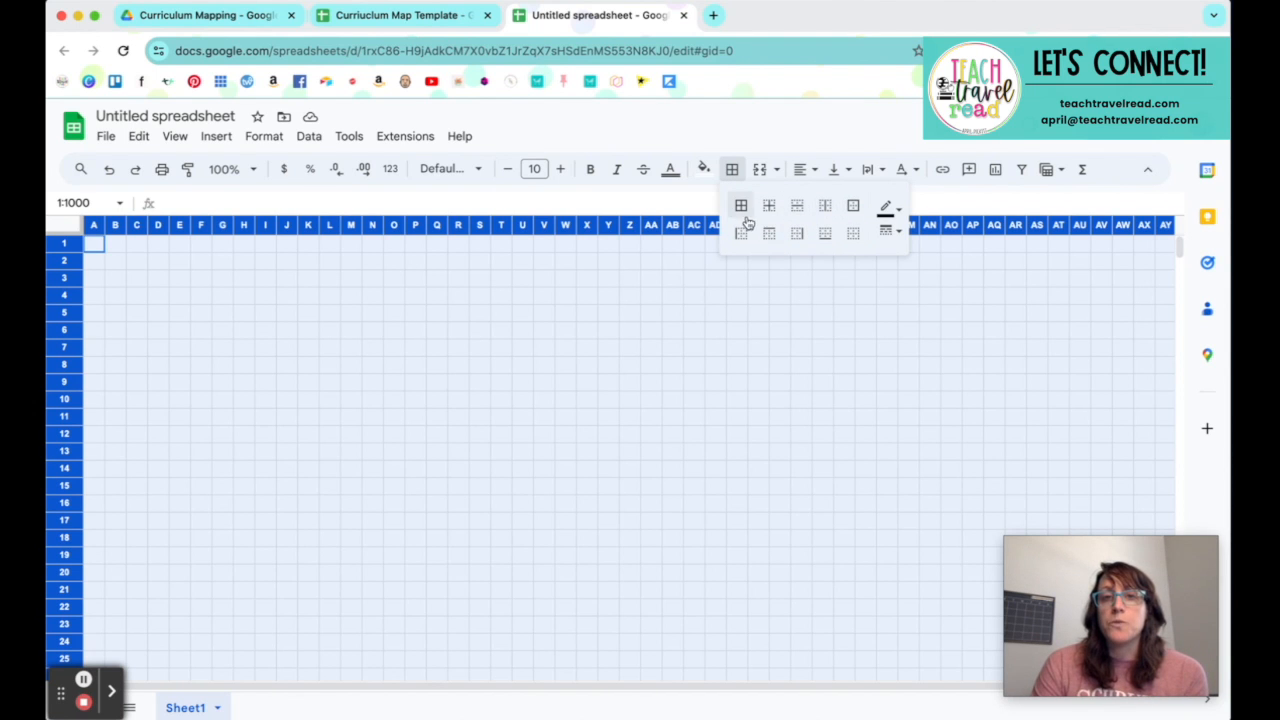
left_click(895, 210)
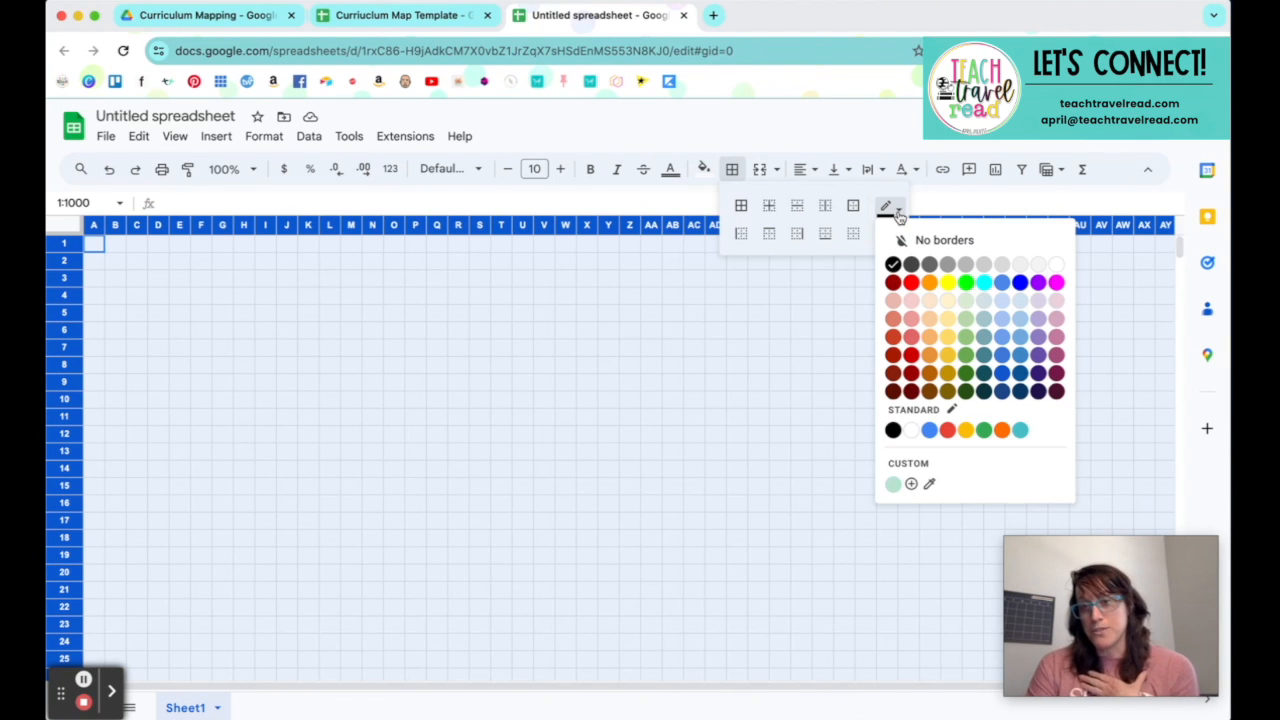
left_click(897, 211)
left_click(889, 231)
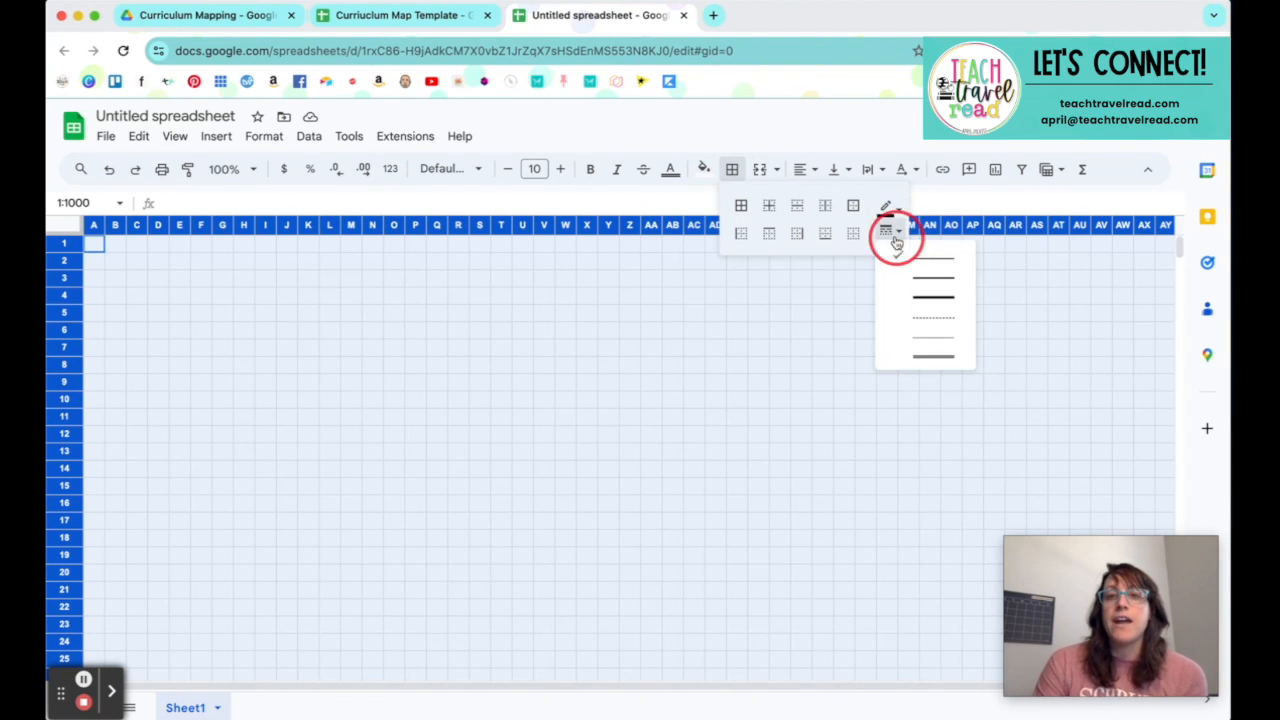
left_click(907, 297)
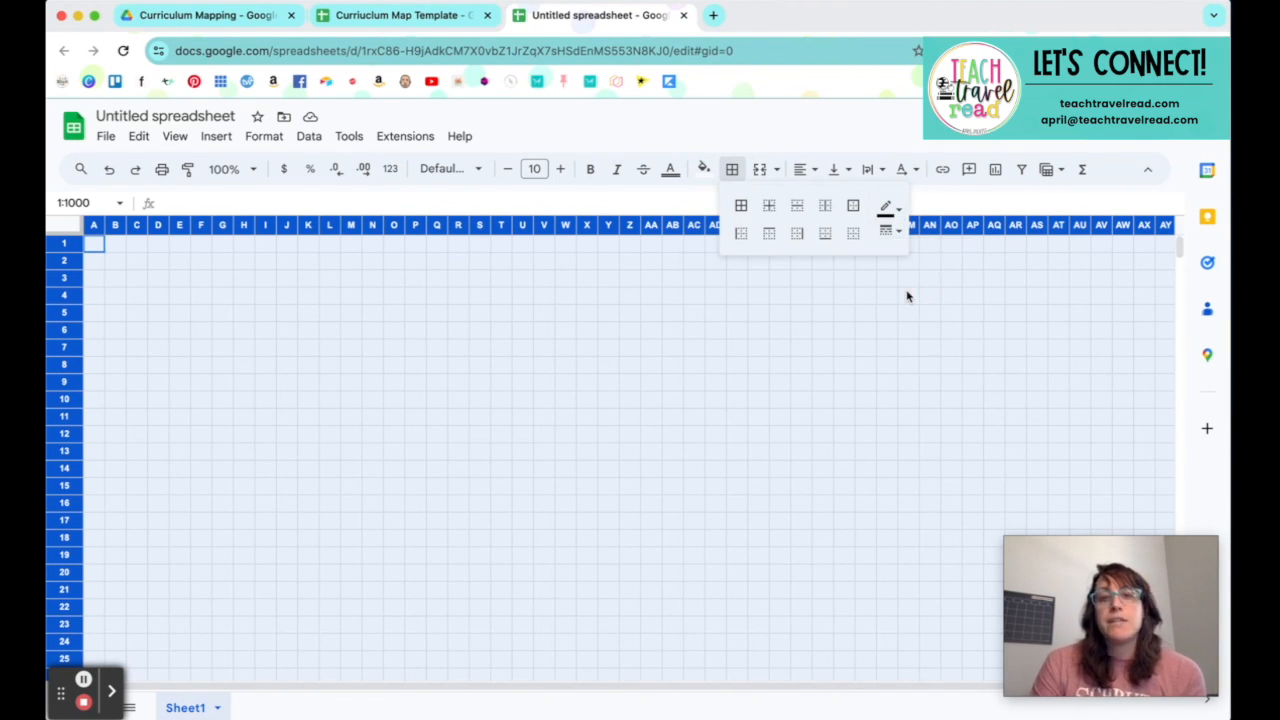
left_click(741, 206)
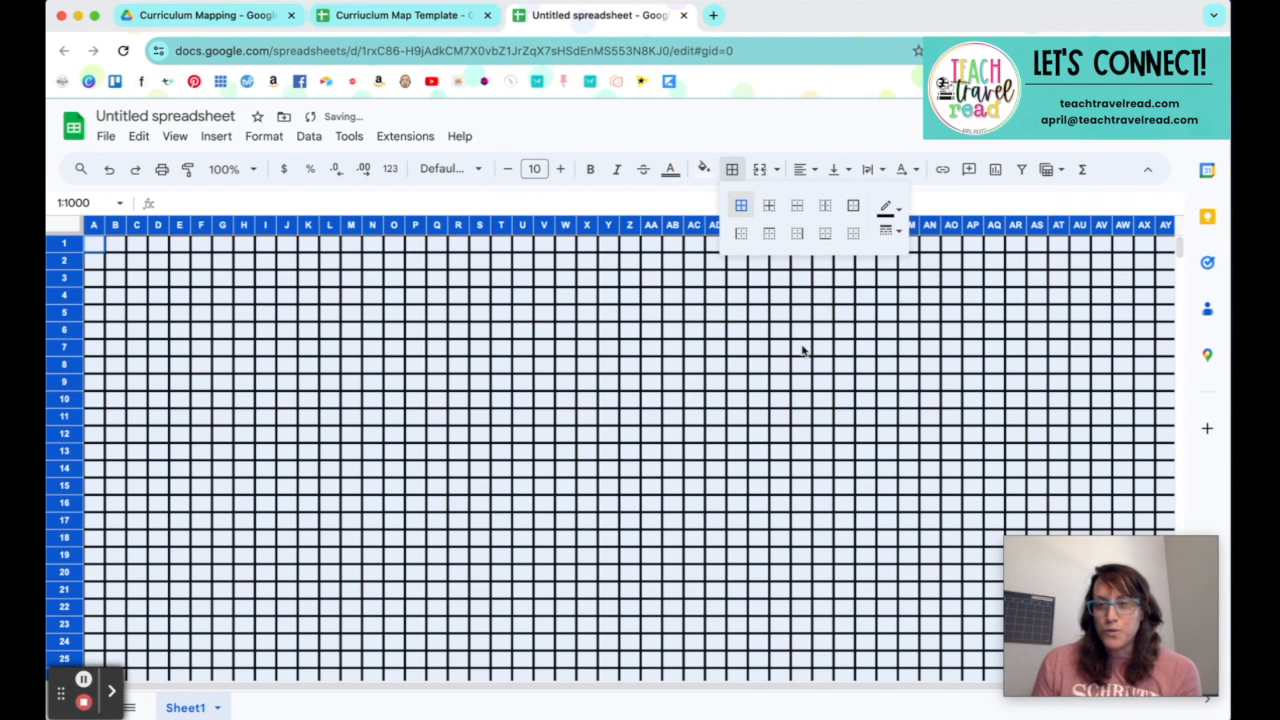
left_click(225, 389)
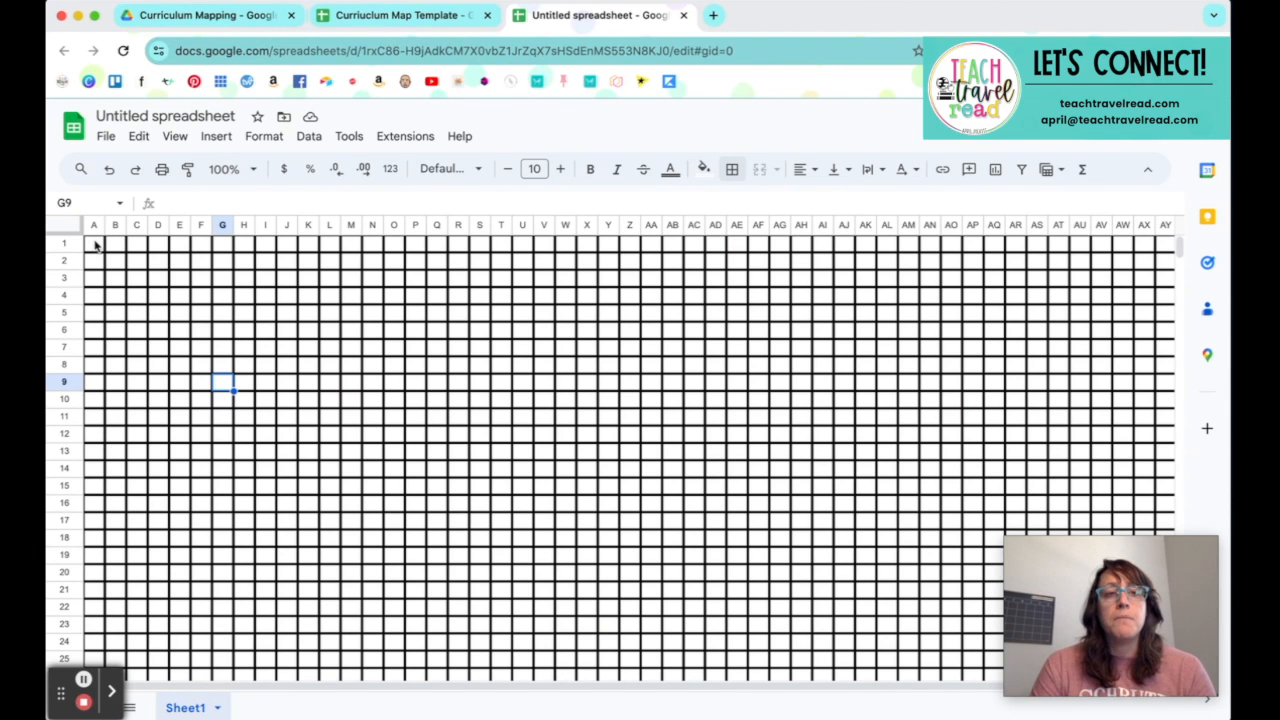
Step: Select columns A through E and merge all their cells together
left_click_drag(100, 245, 181, 248)
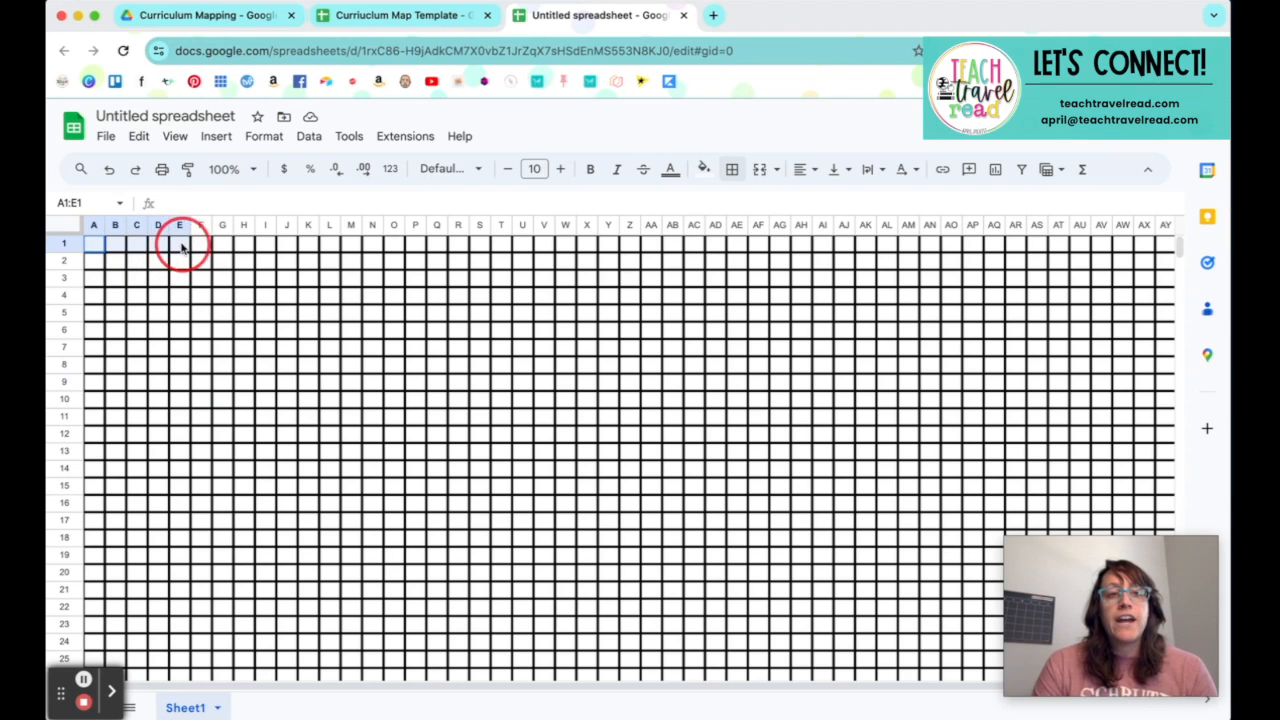
left_click(180, 225)
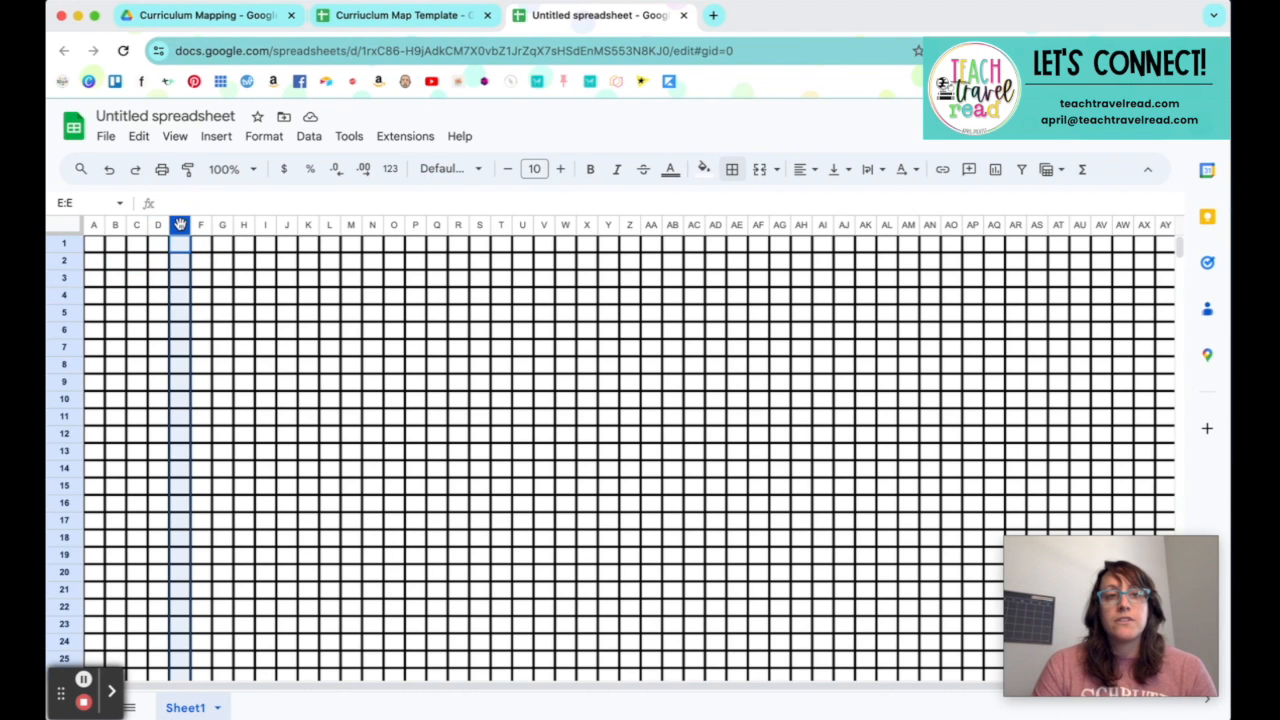
left_click(94, 225, "shift")
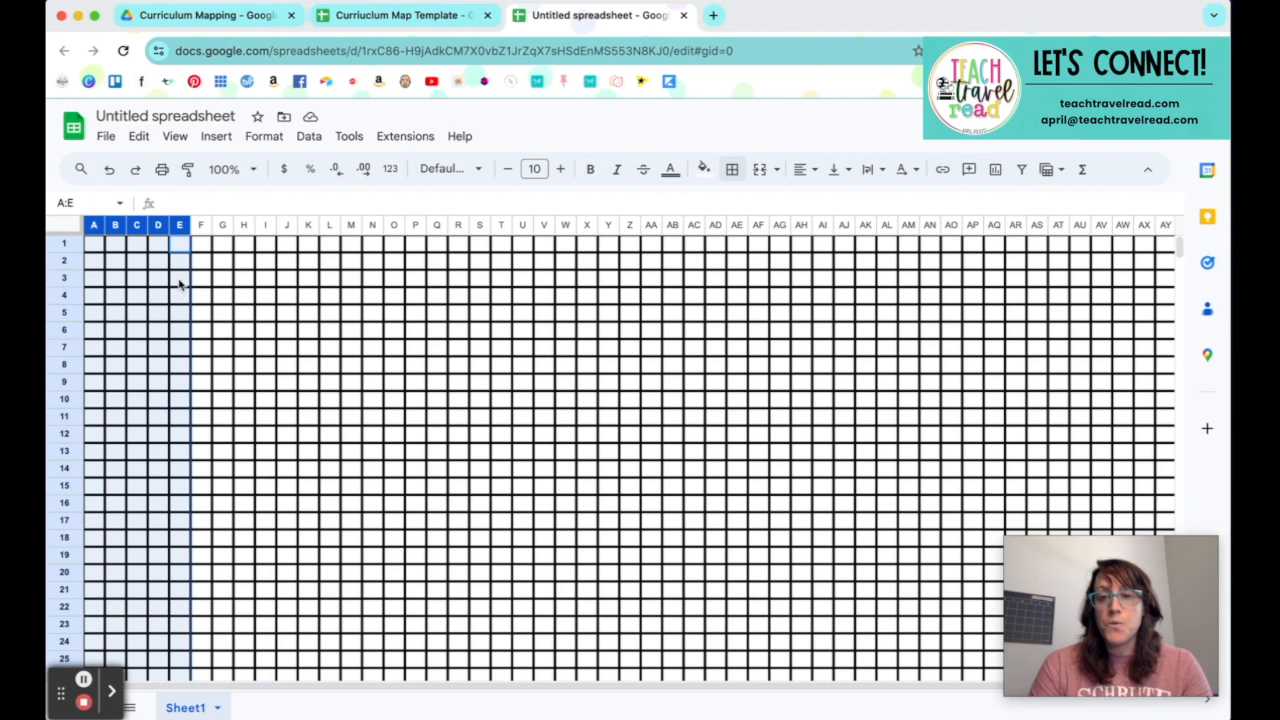
left_click(760, 171)
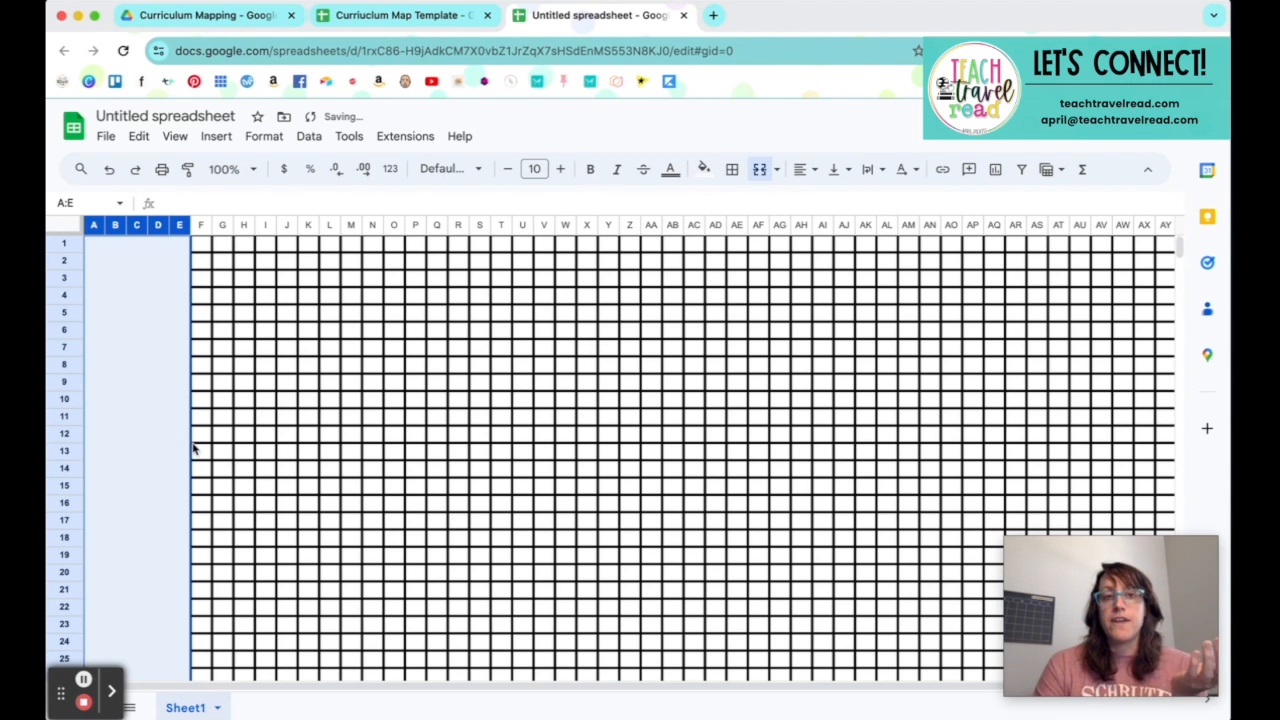
left_click(194, 443)
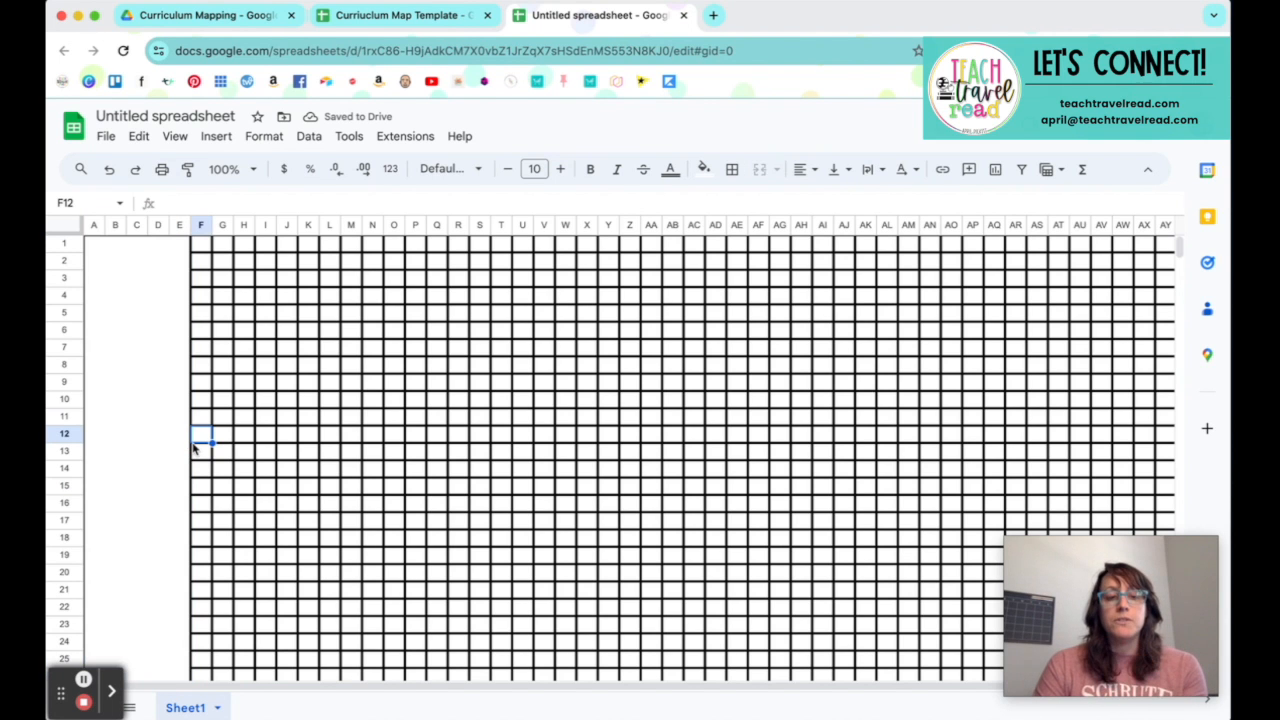
Step: Undo the merge of columns A through E and merge only cells A1:E5 into one block
key("ctrl+z")
left_click(62, 297)
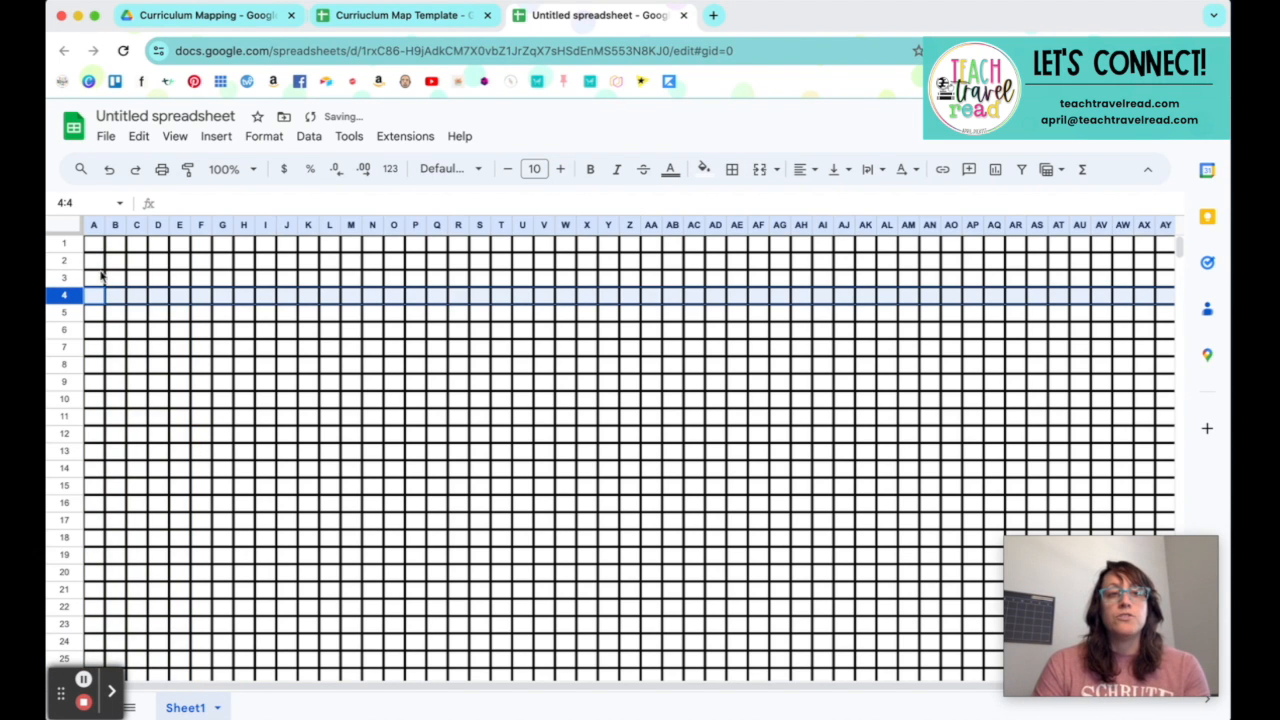
left_click(64, 244)
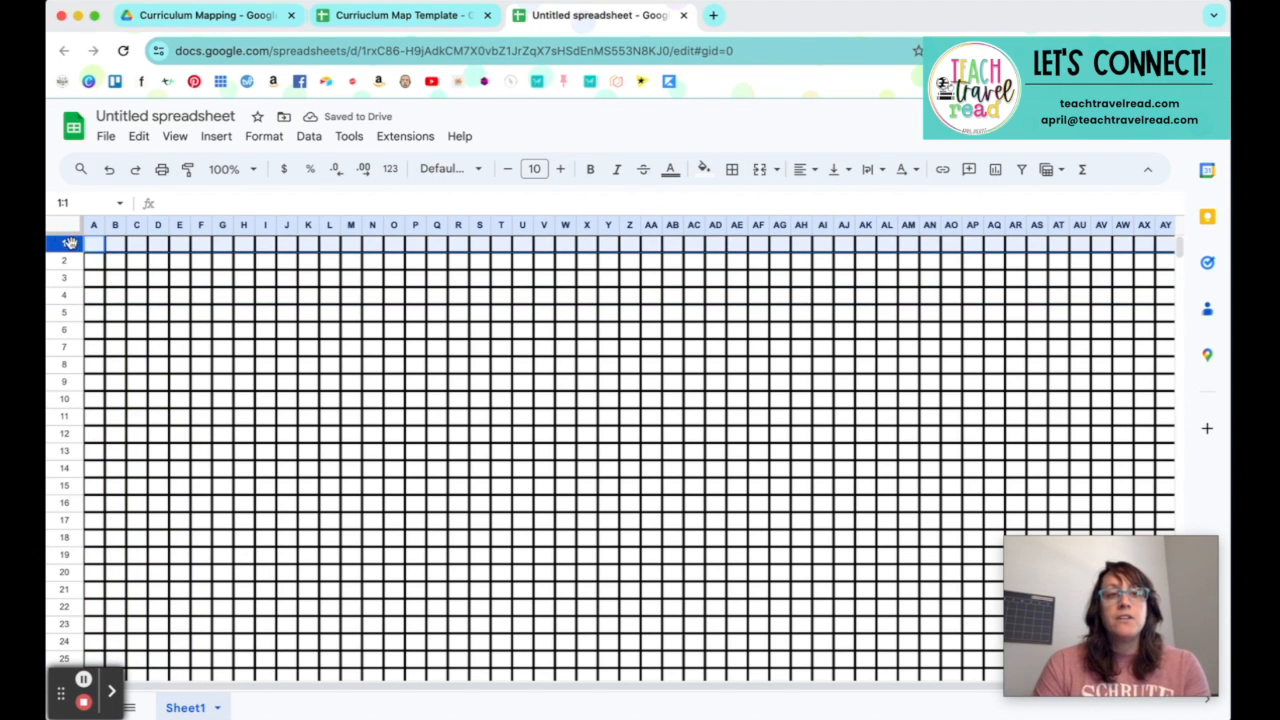
left_click(183, 232, "shift")
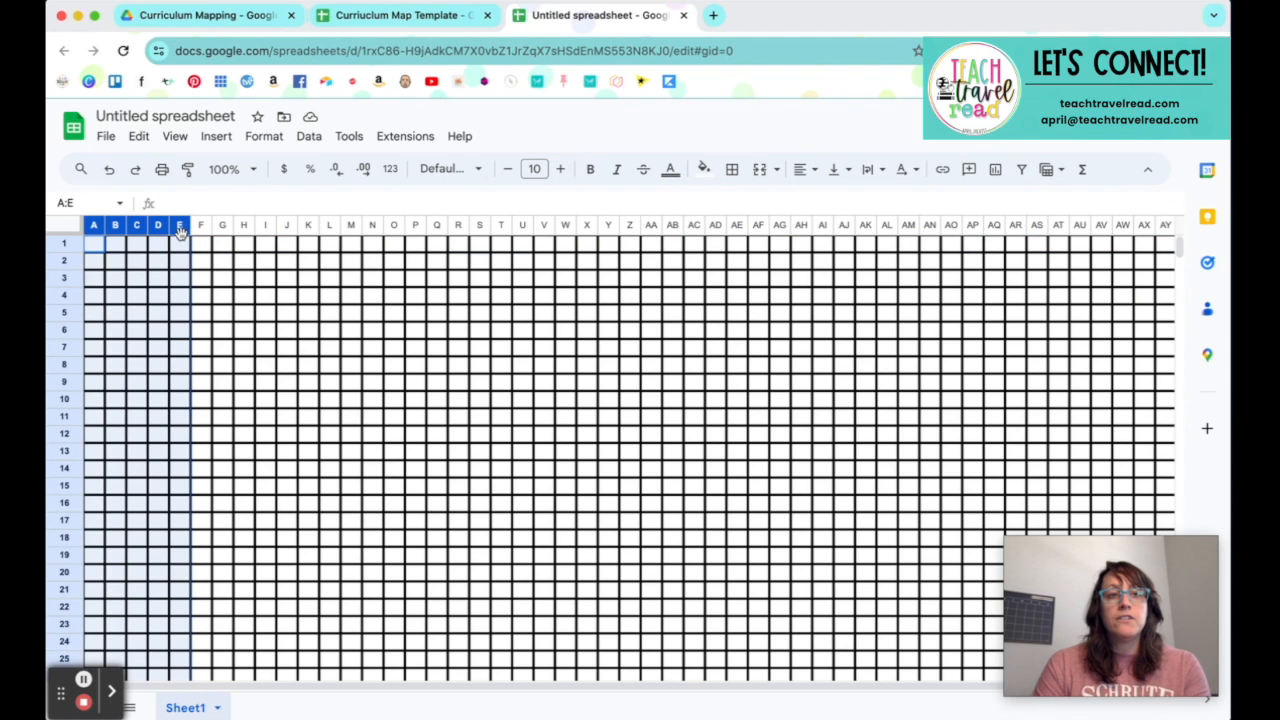
left_click_drag(179, 248, 94, 246)
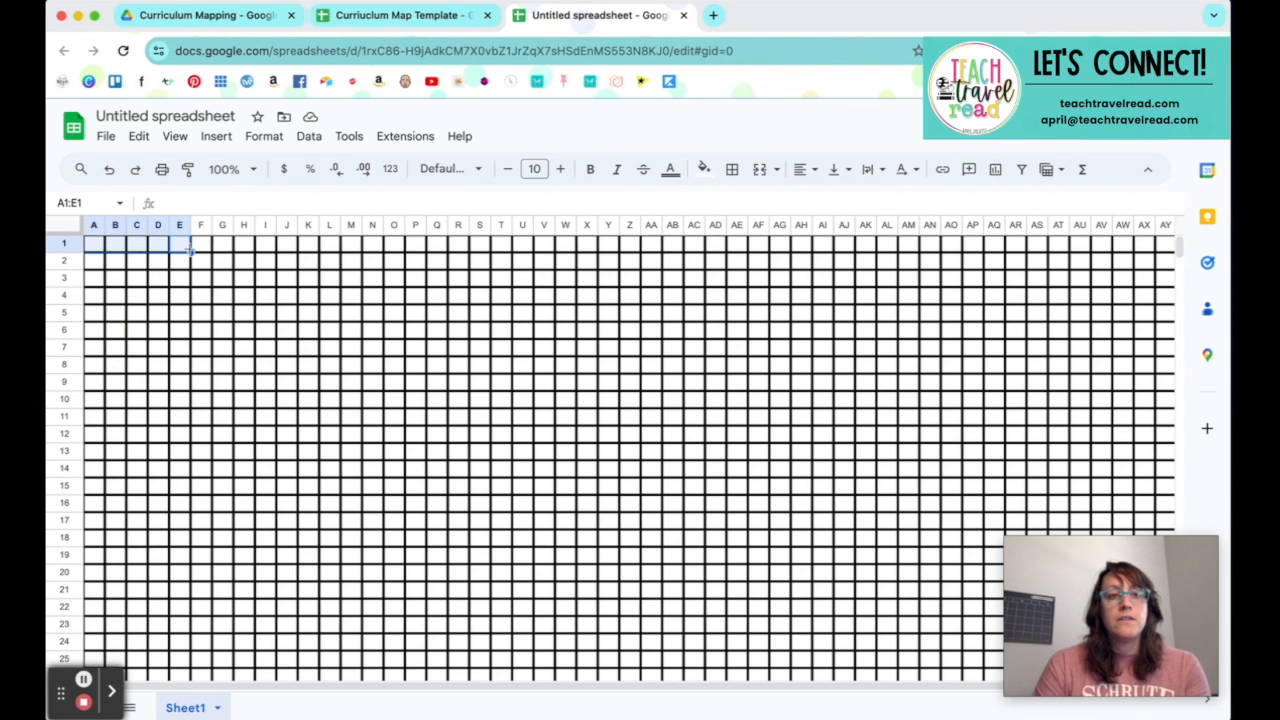
left_click(184, 313, "shift")
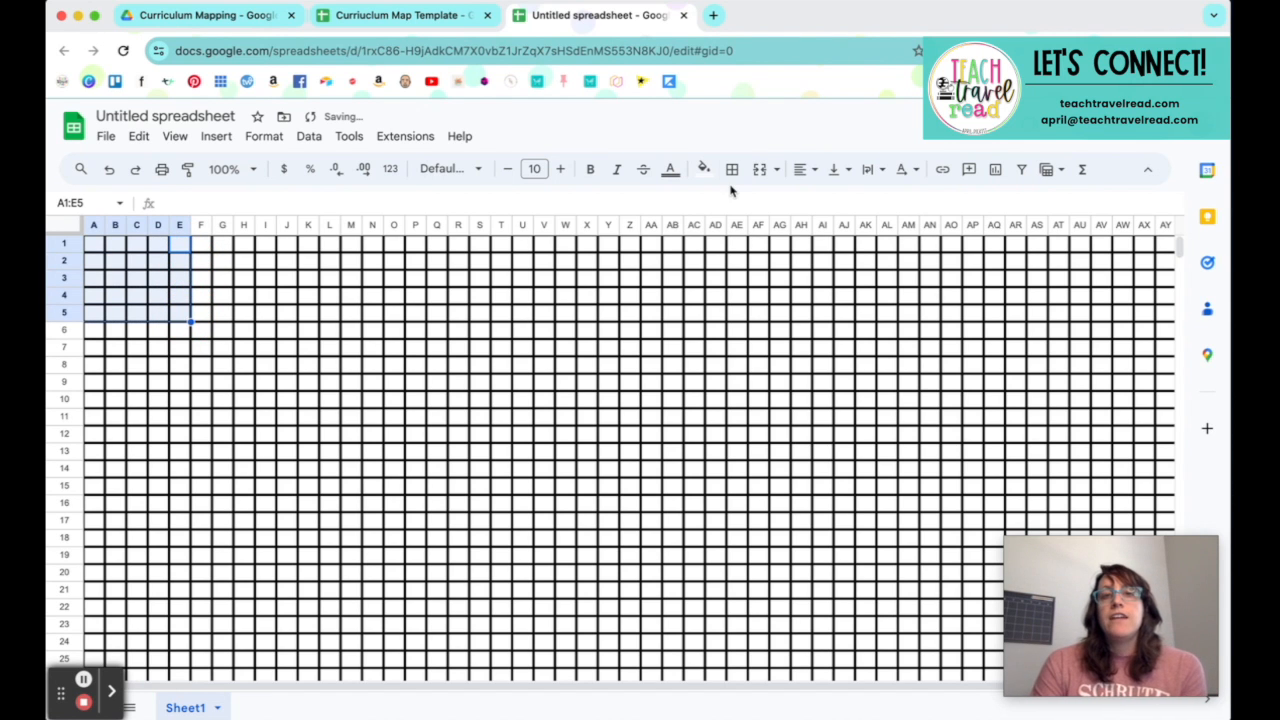
left_click(760, 169)
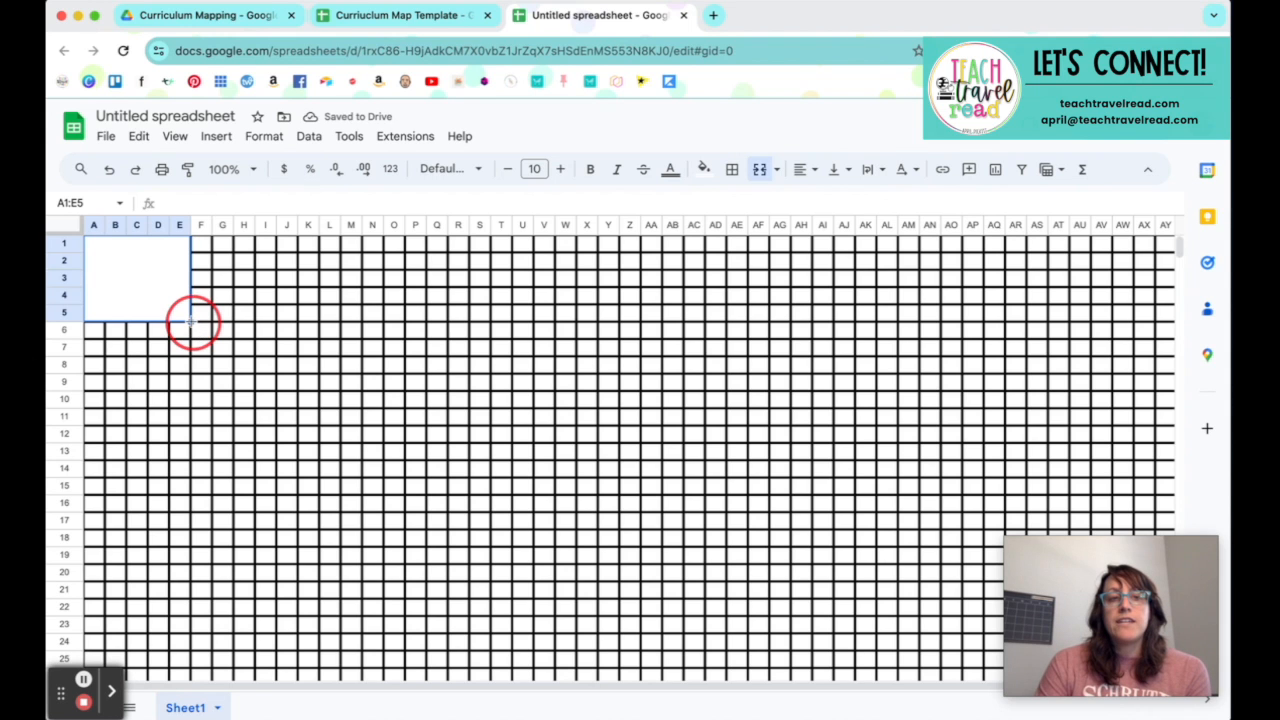
Step: Fill the merged A1:E5 block down columns A through E to row 100 and check the repeated blocks
left_click_drag(191, 320, 196, 622)
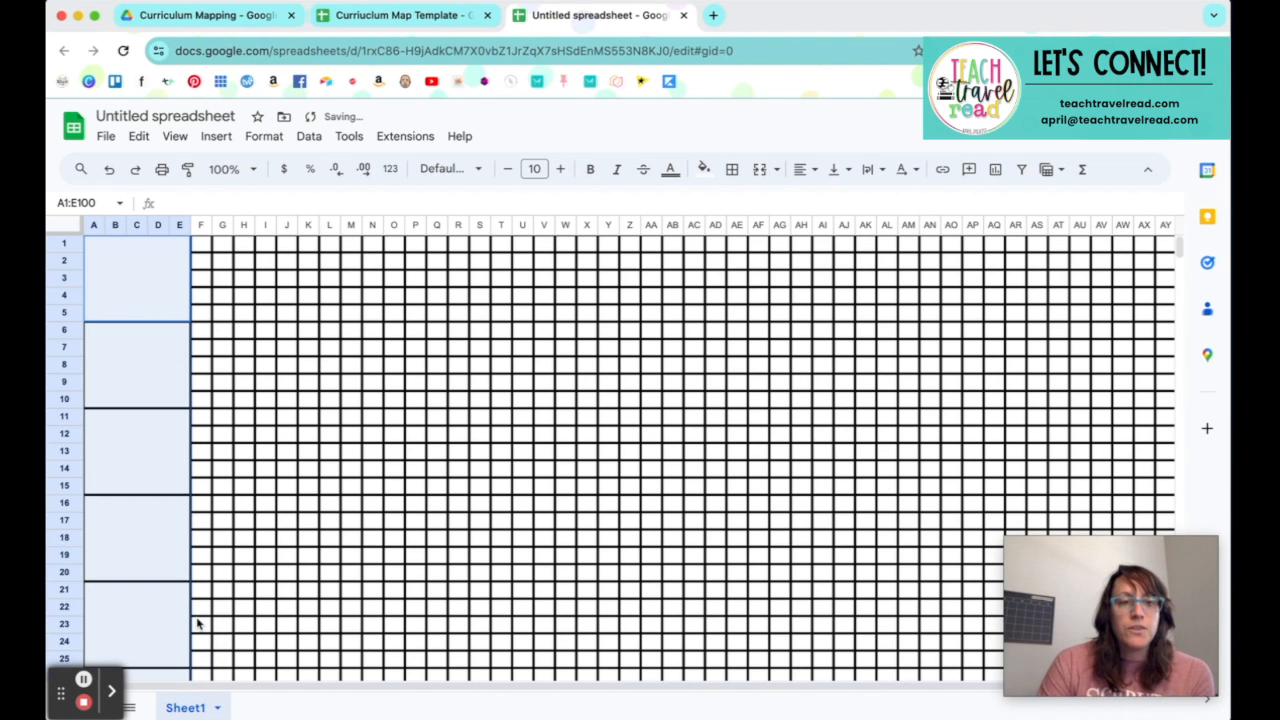
scroll(171, 545, "down", 1)
scroll(171, 542, "up", 1)
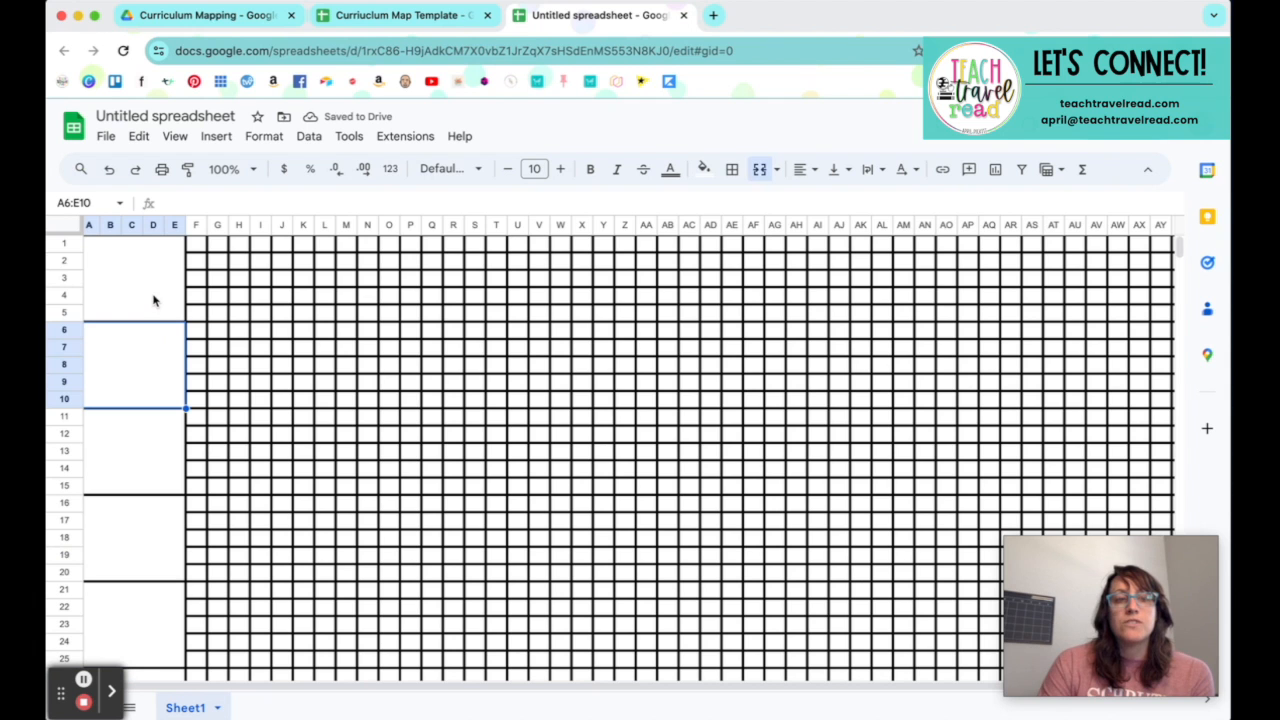
left_click(154, 292)
left_click(124, 467)
scroll(124, 467, "down", 10)
scroll(124, 467, "down", 8)
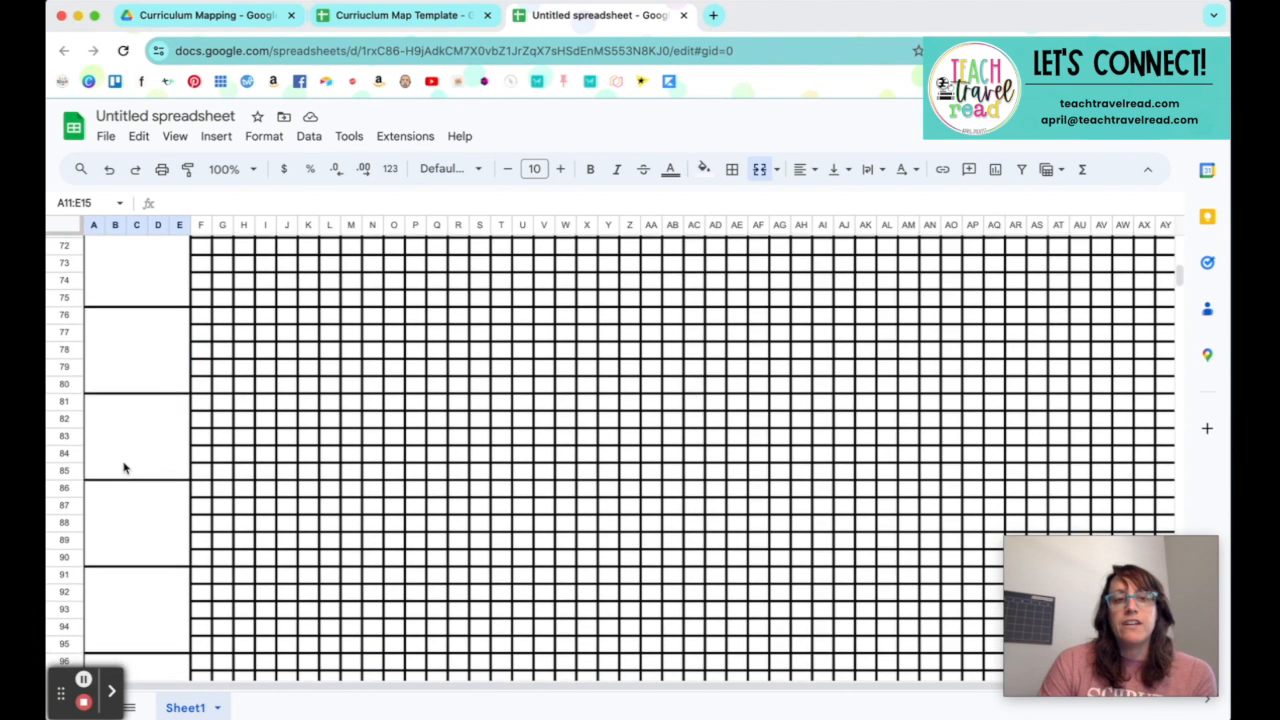
scroll(124, 467, "up", 18)
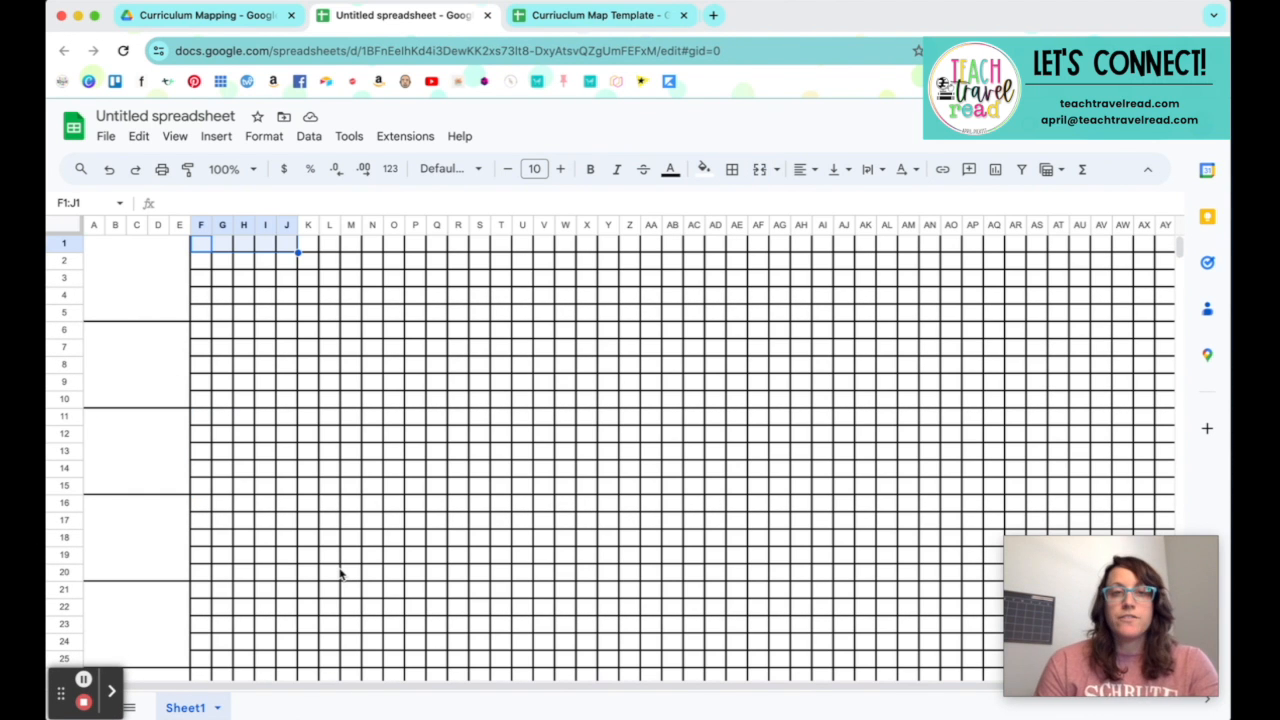
Step: Merge cells F1:J1 and enter "Week 1" in the merged cell
left_click(229, 330)
left_click_drag(200, 244, 286, 244)
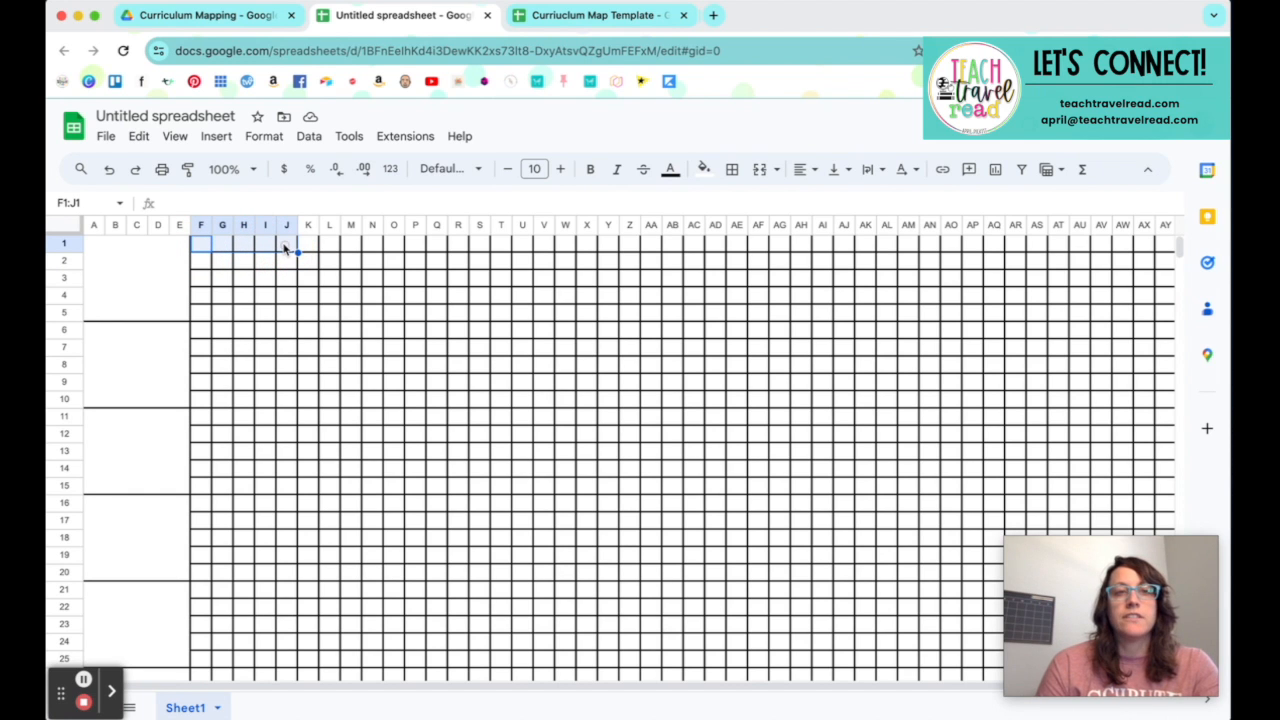
left_click(759, 170)
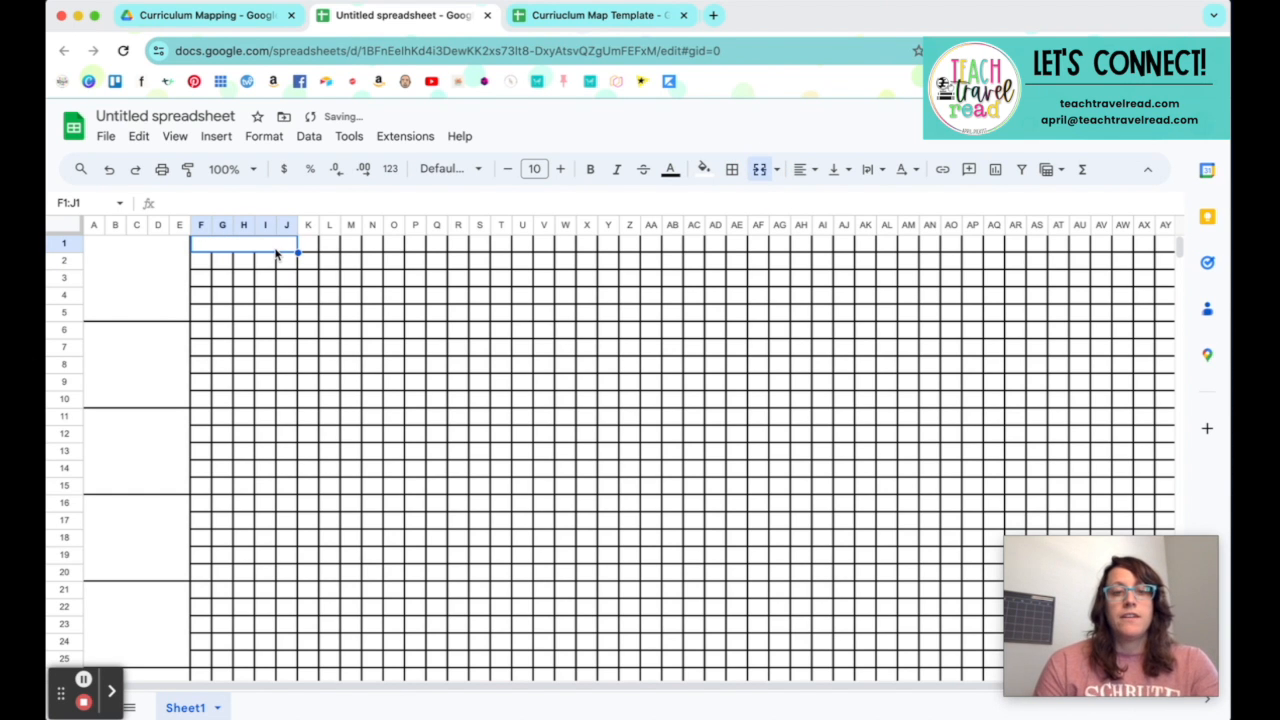
type("Week 1")
key("Tab")
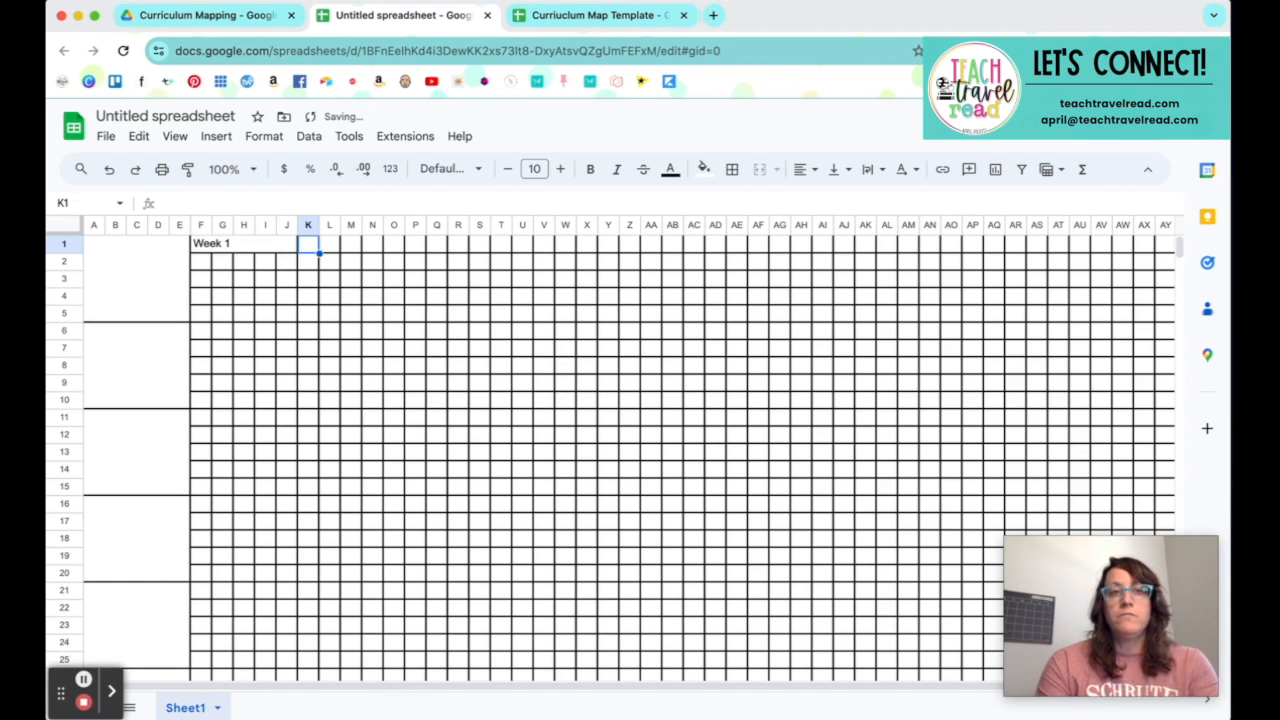
Step: Fill the Week 1 cell across row 1 to column AZ to continue the numbered week headings
left_click(250, 246)
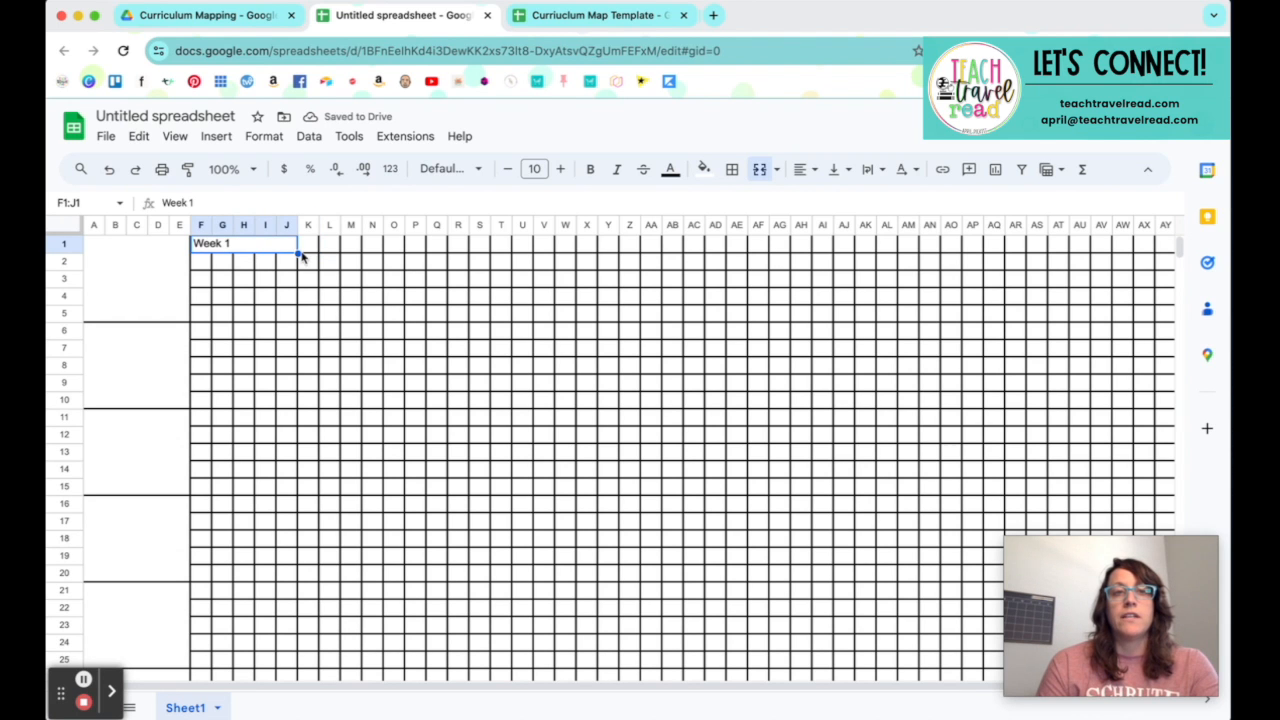
left_click_drag(297, 253, 1175, 250)
scroll(1037, 343, "right", 1)
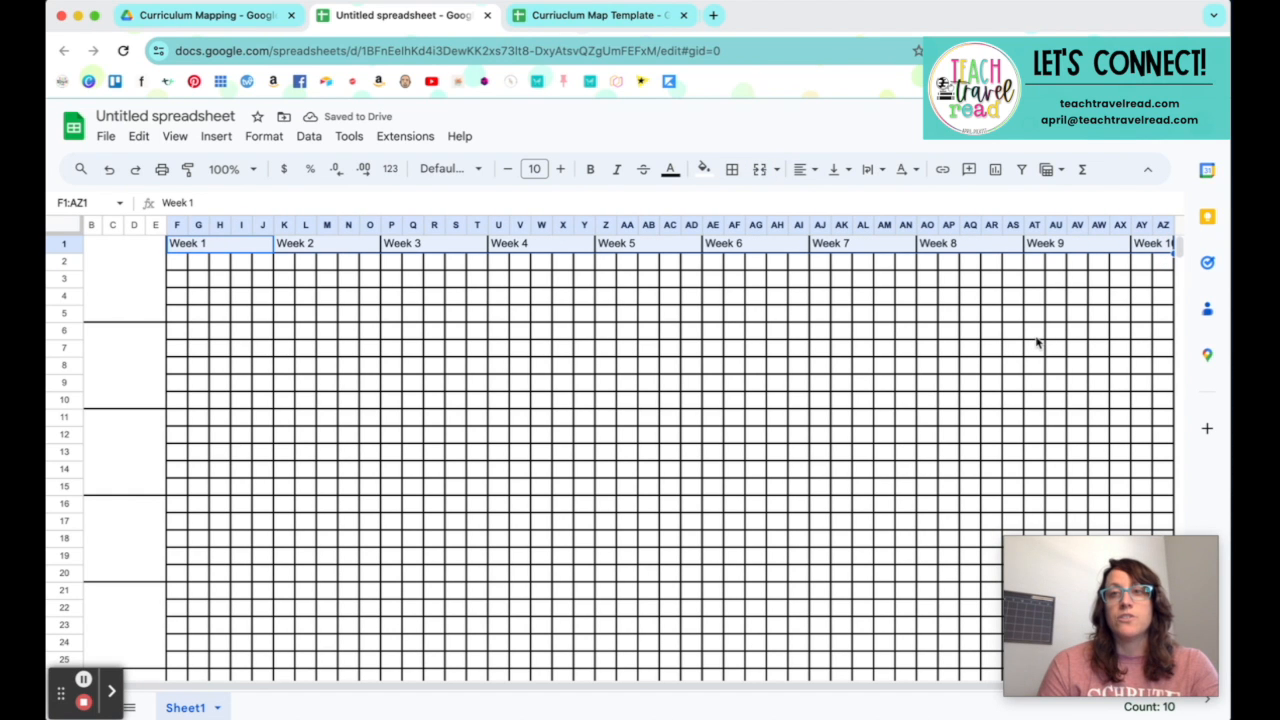
Step: Try to insert a column to the right of column AZ
left_click(1163, 226)
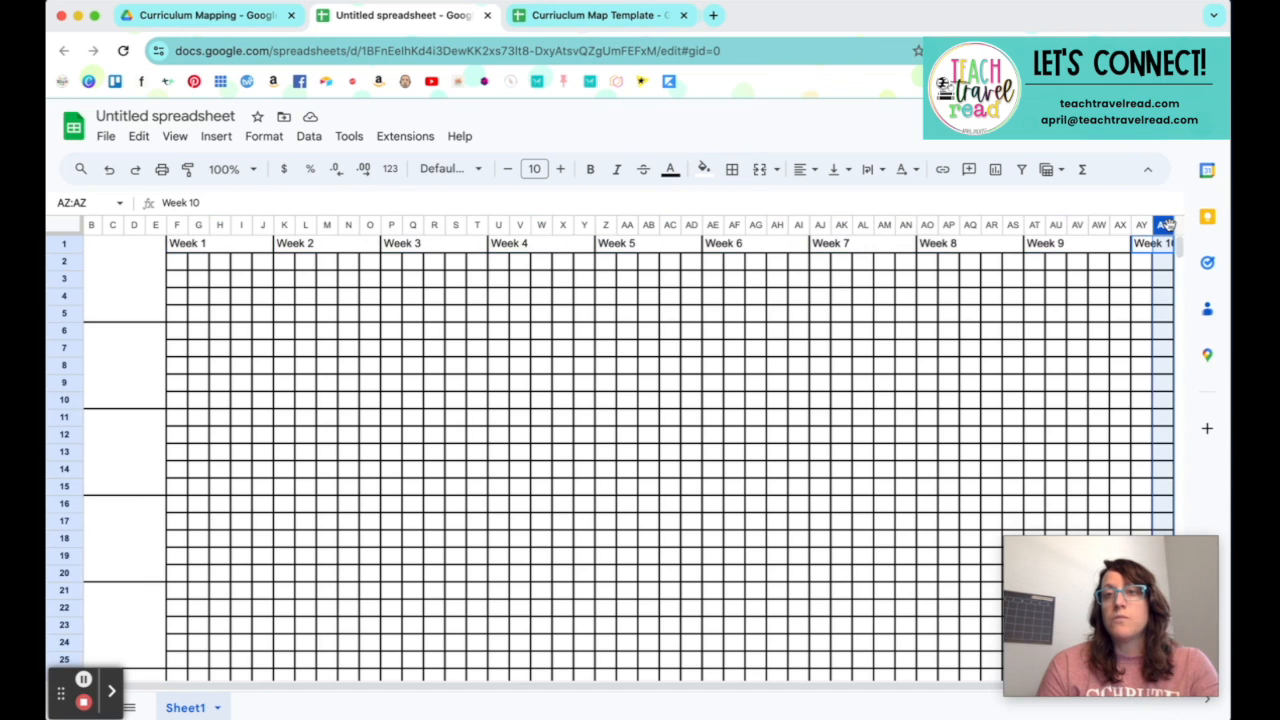
right_click(1165, 225)
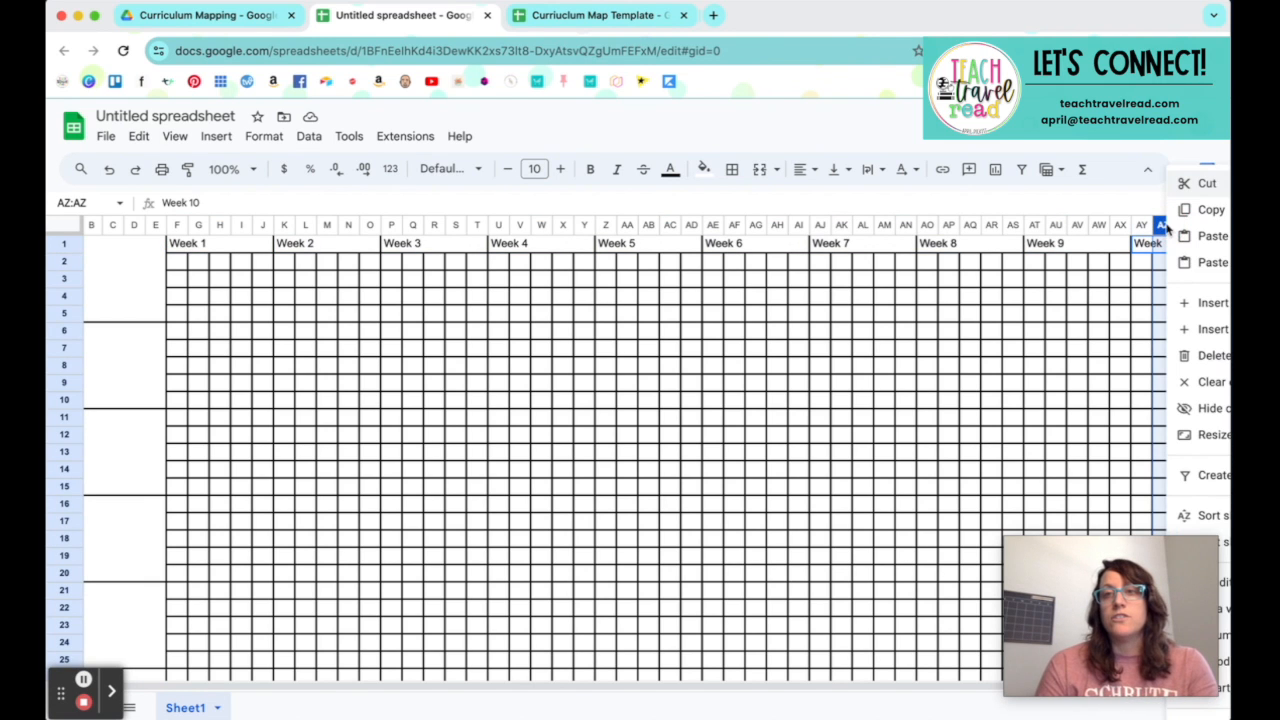
left_click(1183, 330)
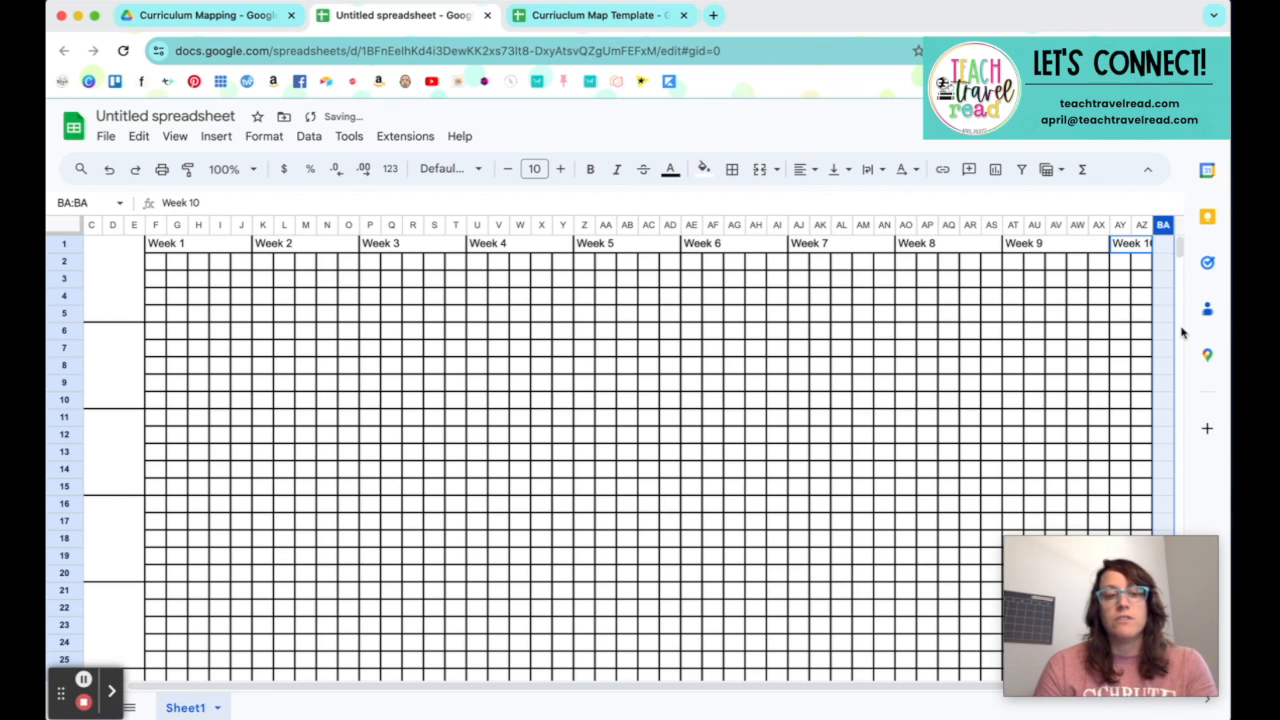
left_click(1106, 318)
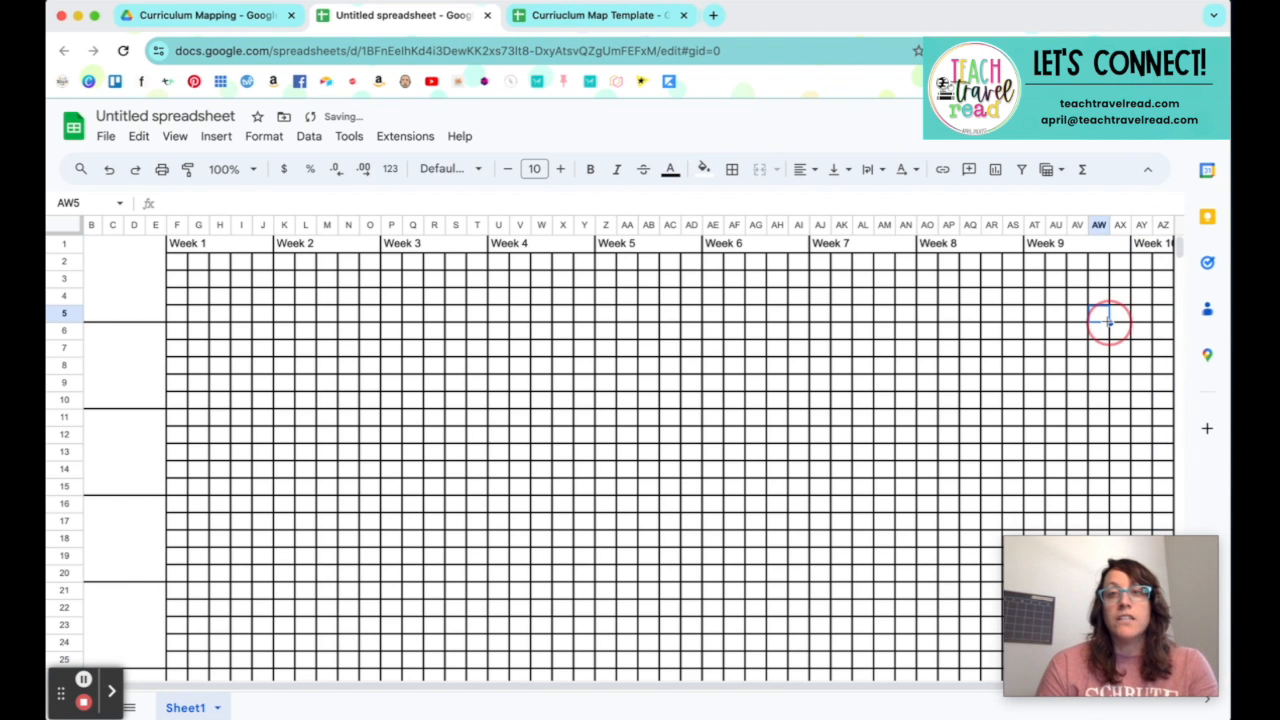
Step: Format the whole sheet in bold Didact Gothic with centred horizontal alignment
left_click(66, 230)
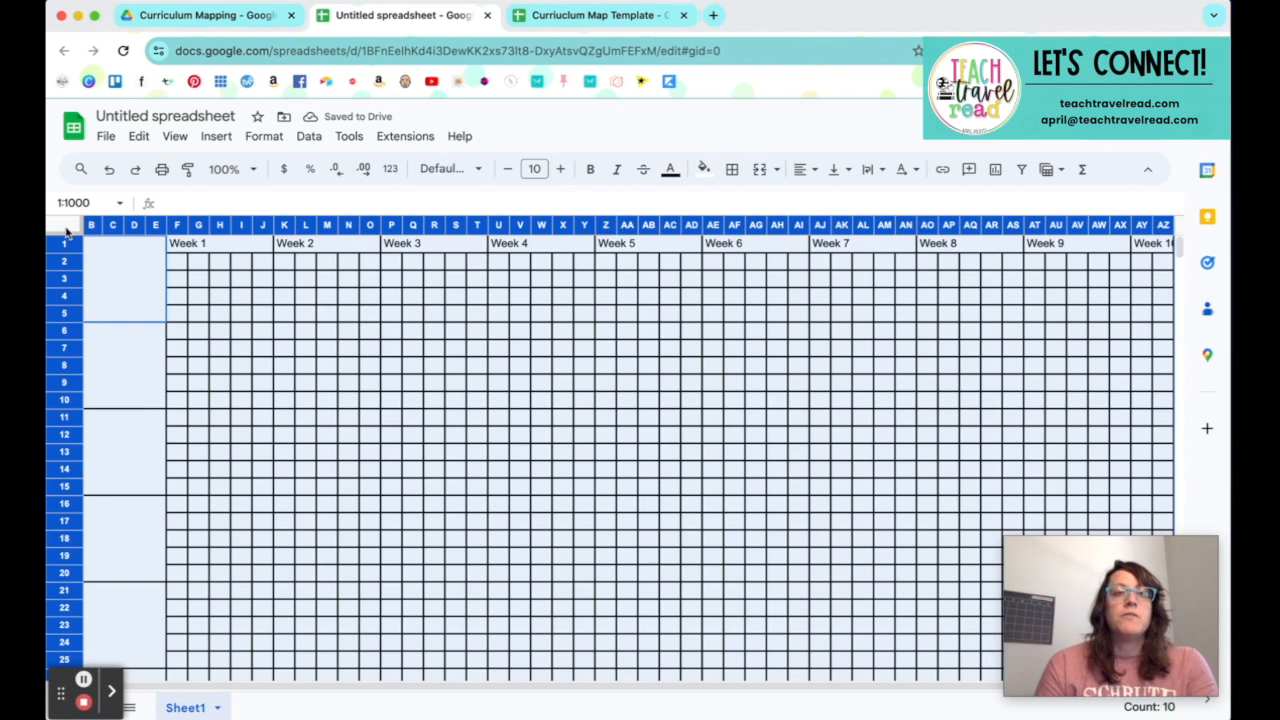
left_click(476, 172)
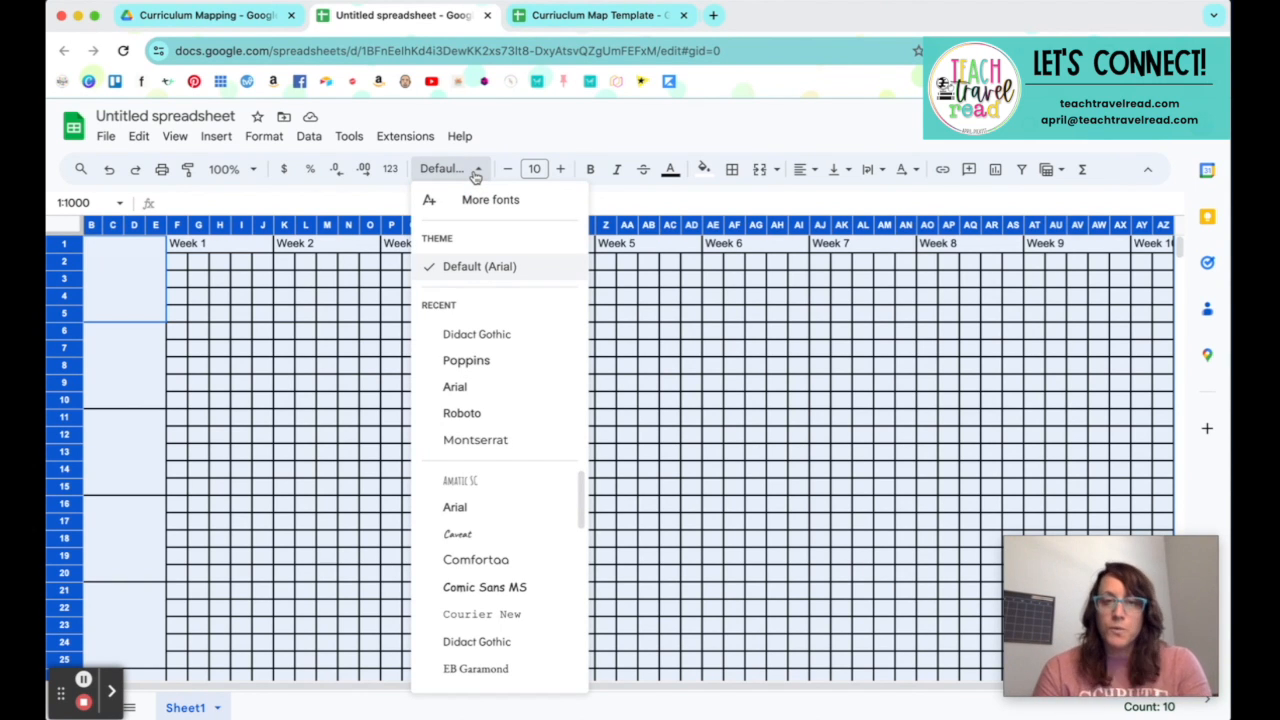
left_click(508, 341)
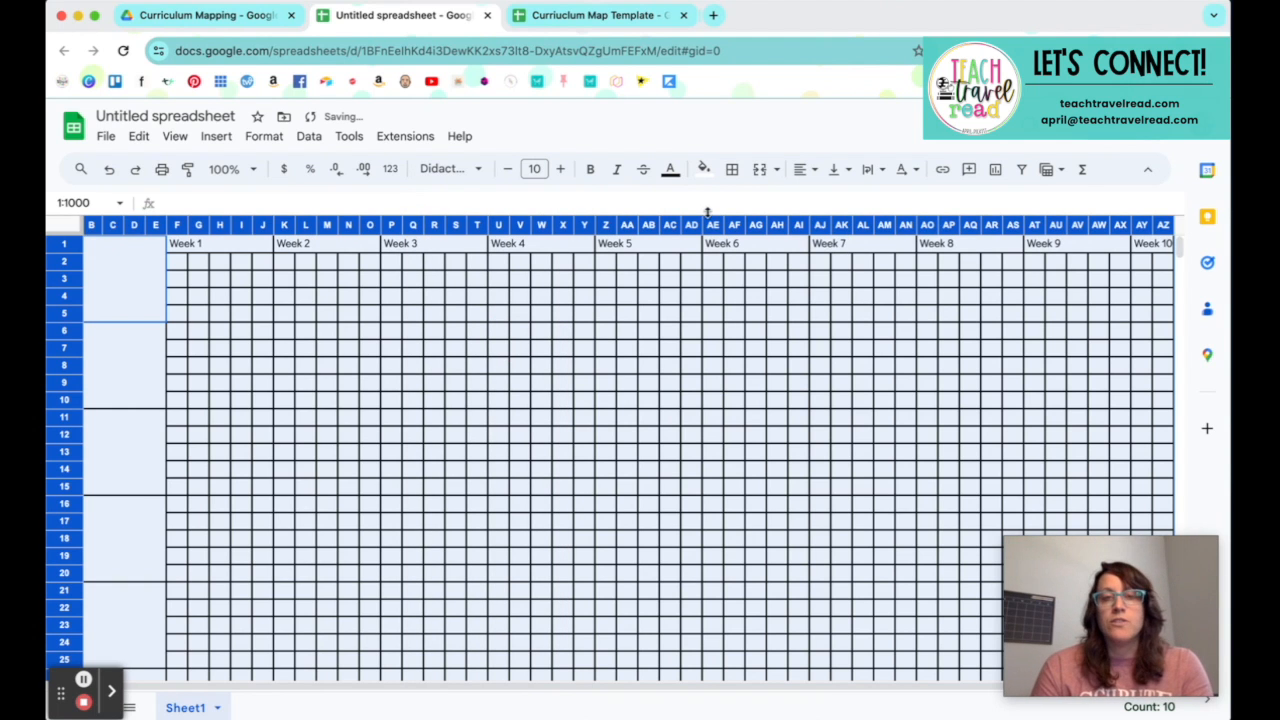
left_click(590, 170)
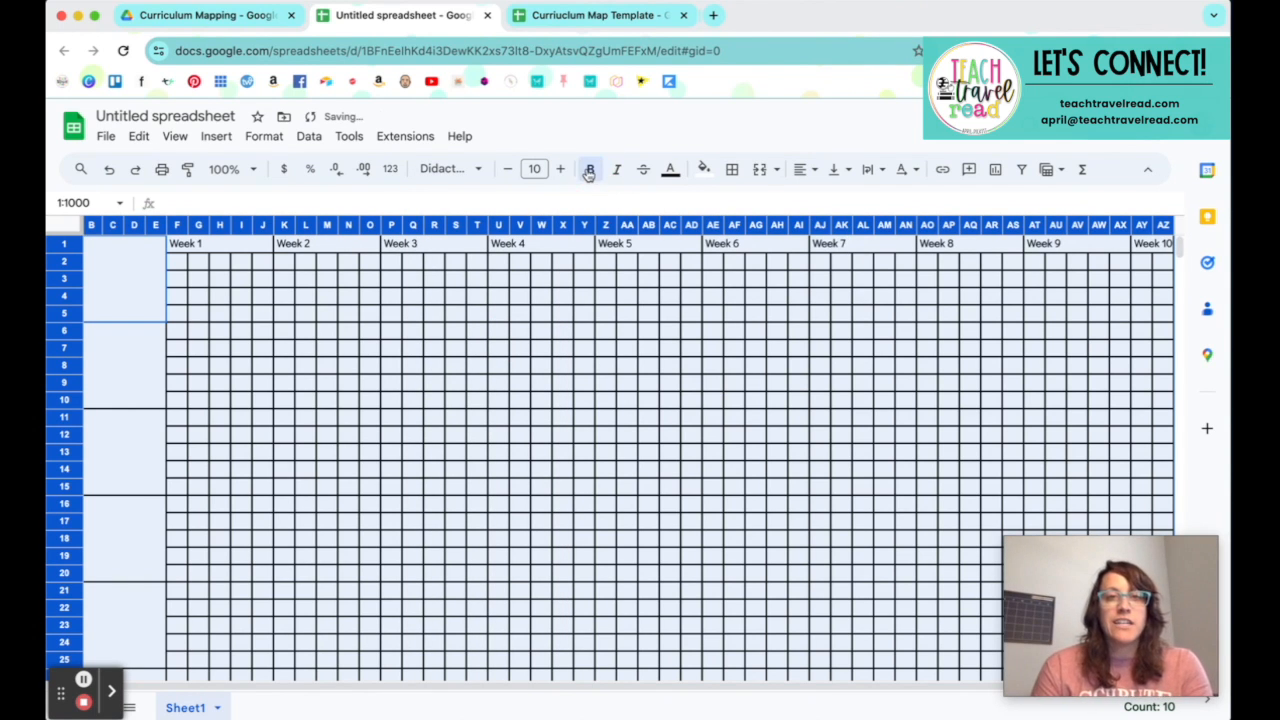
left_click(801, 169)
left_click(831, 201)
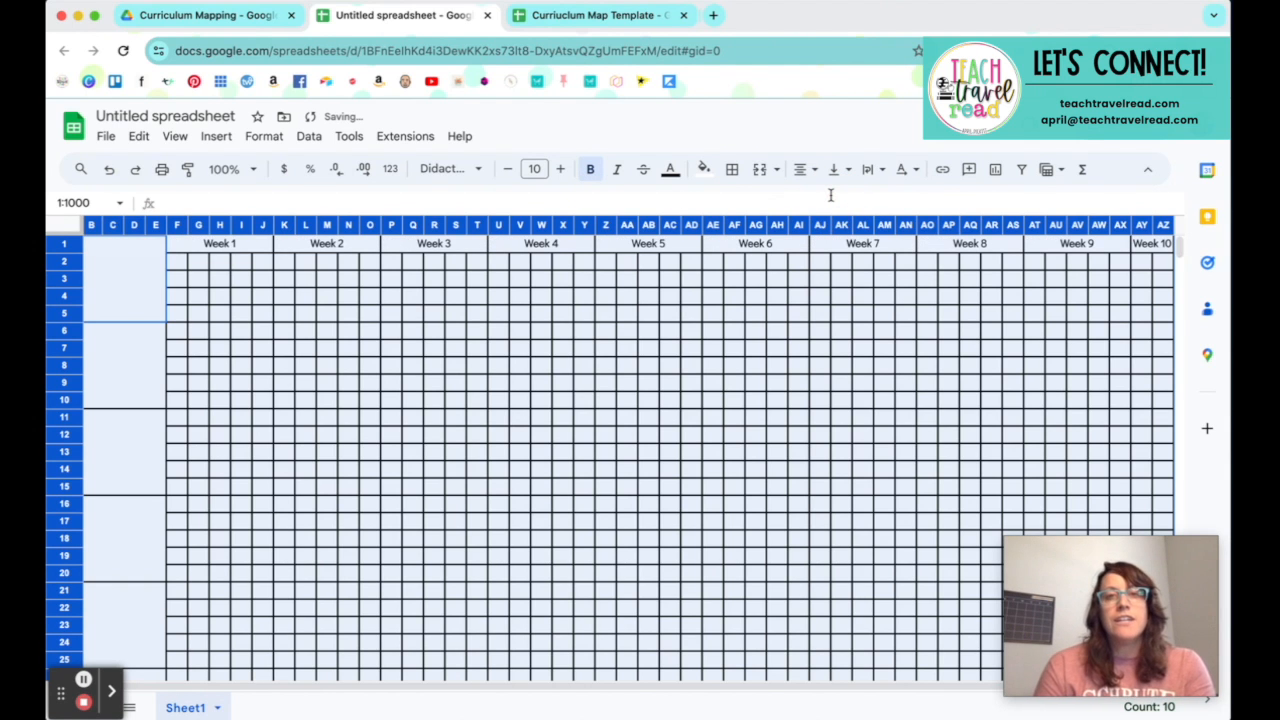
Step: Increase the font size of the week headings in F1:AZ1 to 16
left_click(494, 246)
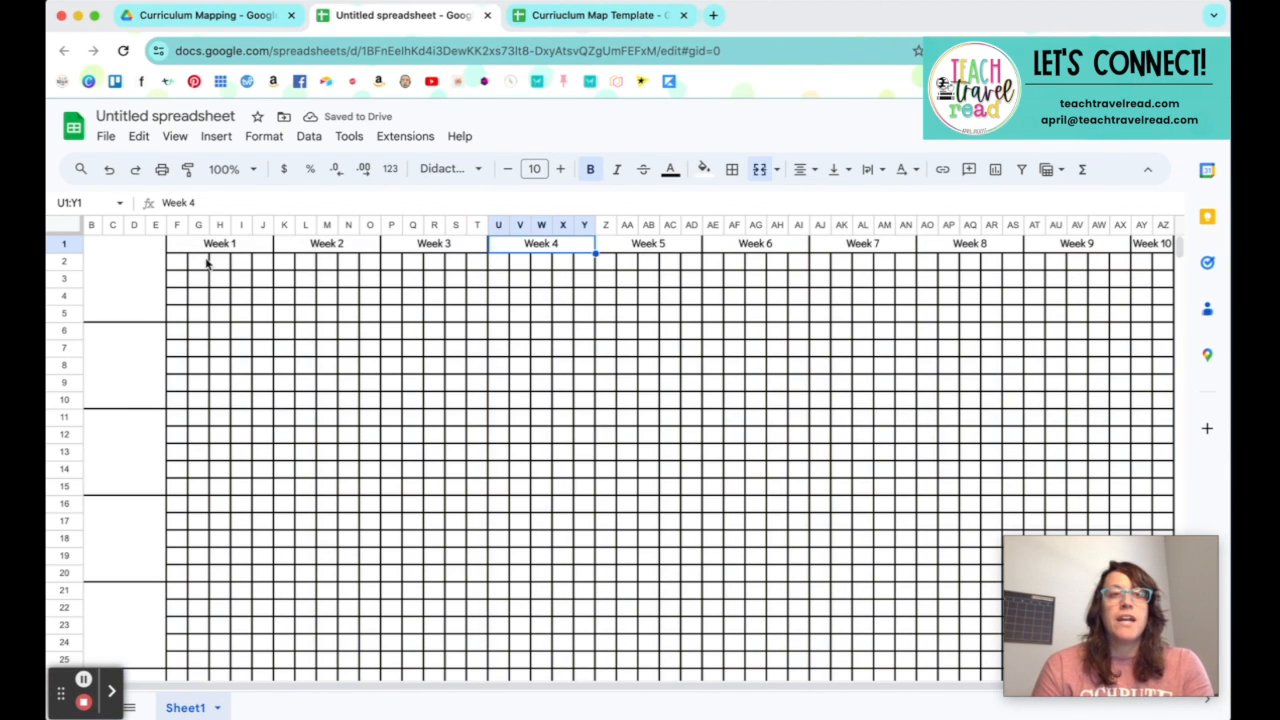
left_click_drag(190, 246, 1152, 238)
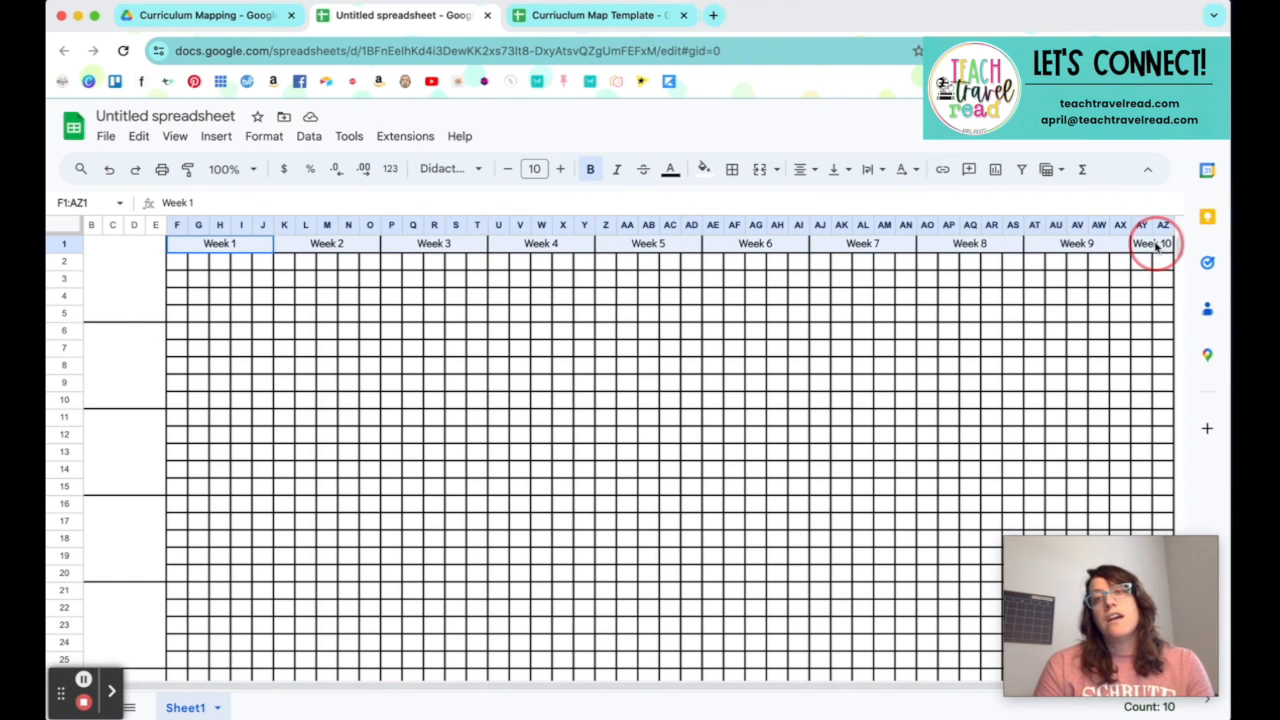
left_click(561, 170)
left_click(561, 170)
left_click(561, 170)
left_click(561, 170)
left_click(561, 170)
left_click(561, 171)
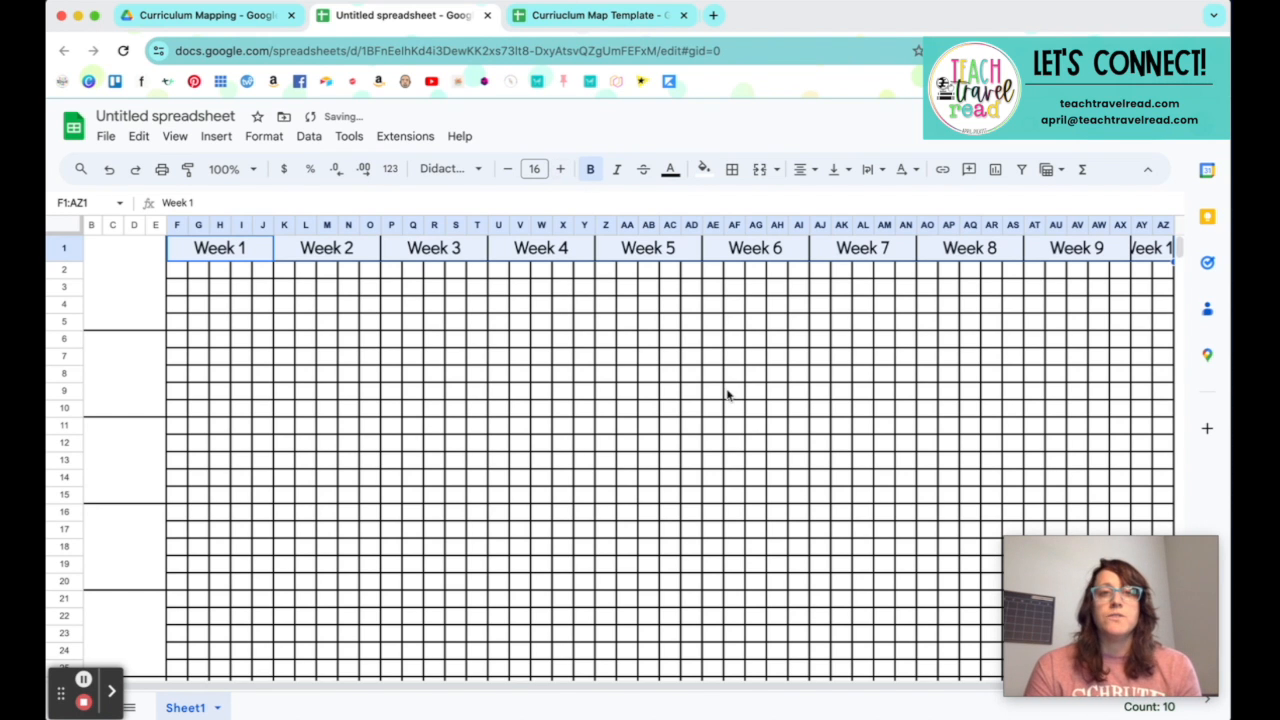
left_click(1037, 395)
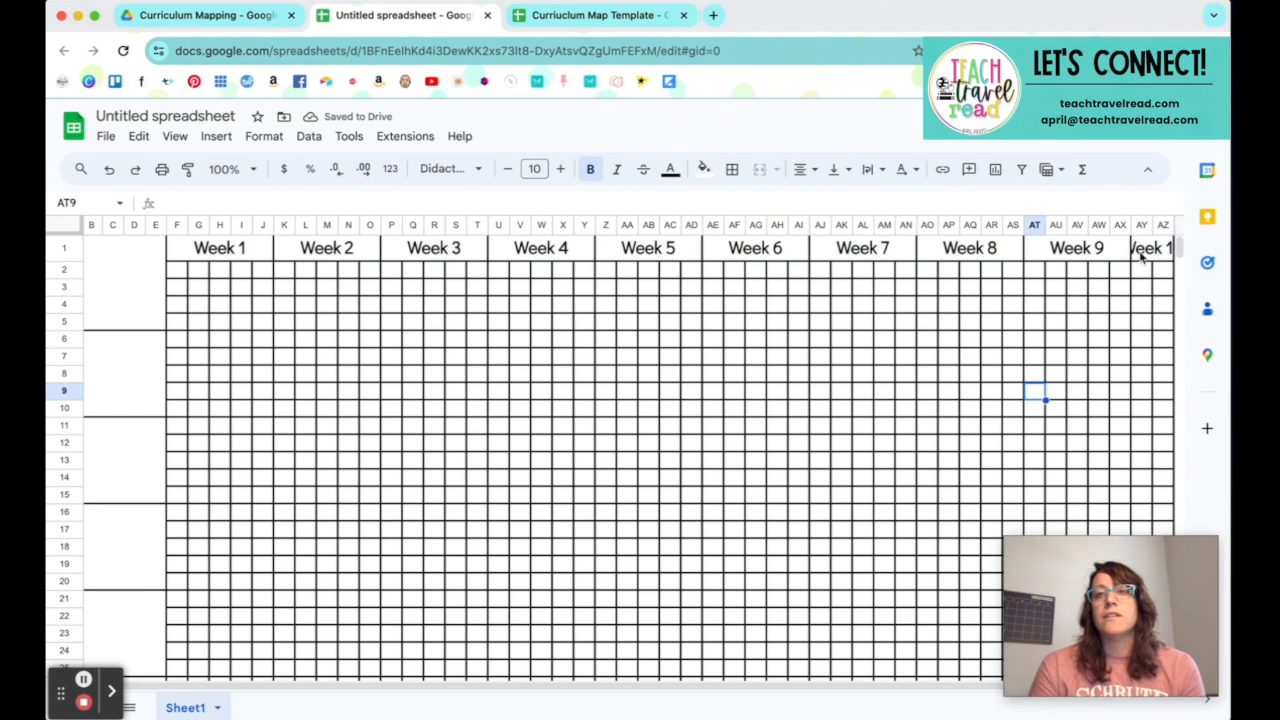
Step: Clear the Week 10 heading from the end of row 1
left_click(1150, 248)
key("Delete")
left_click(1055, 388)
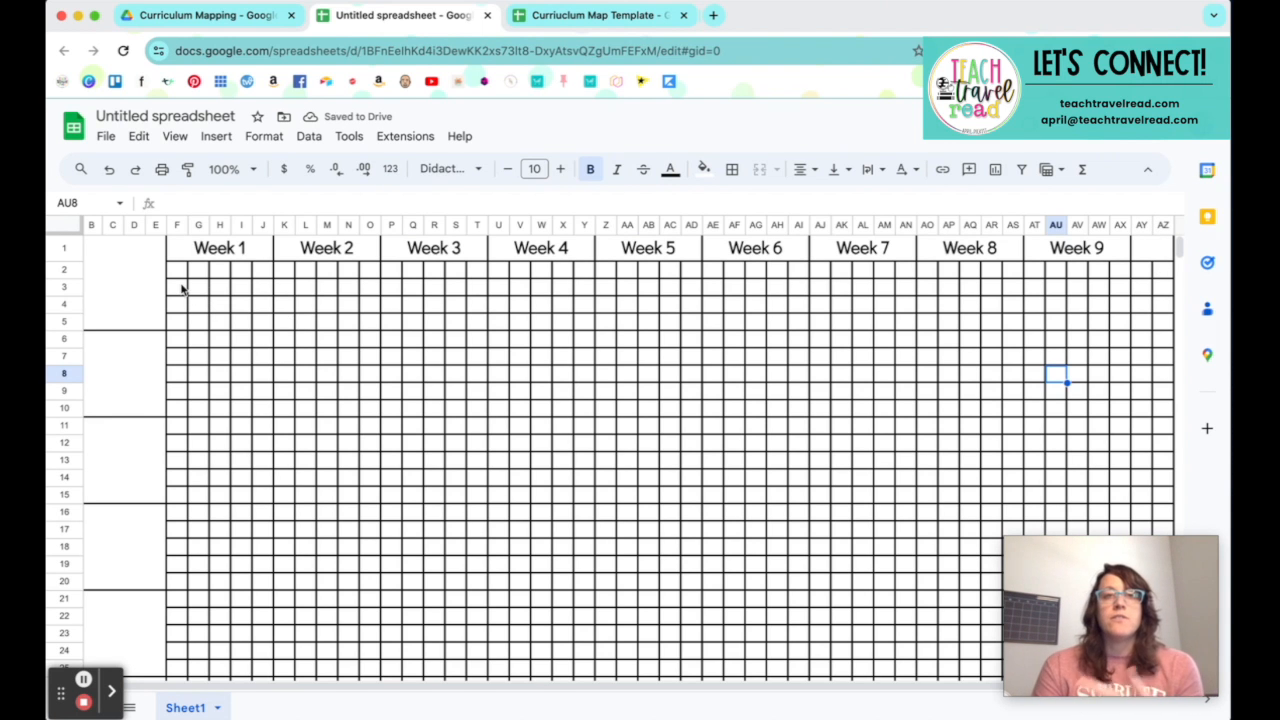
Step: Merge cells F3:J5 under Week 1, leaving row 2 unmerged, and enter "MONTH" in the merged cell
scroll(667, 300, "left", 1)
scroll(667, 300, "left", 1)
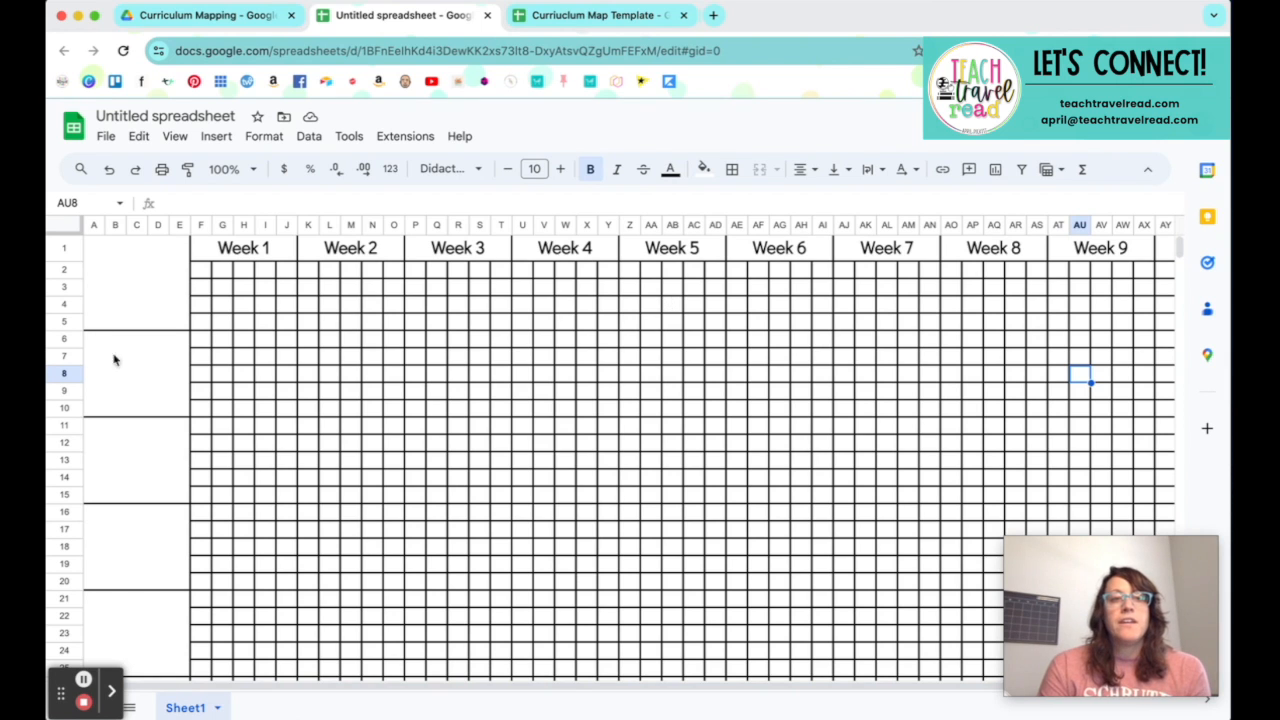
scroll(118, 372, "down", 1)
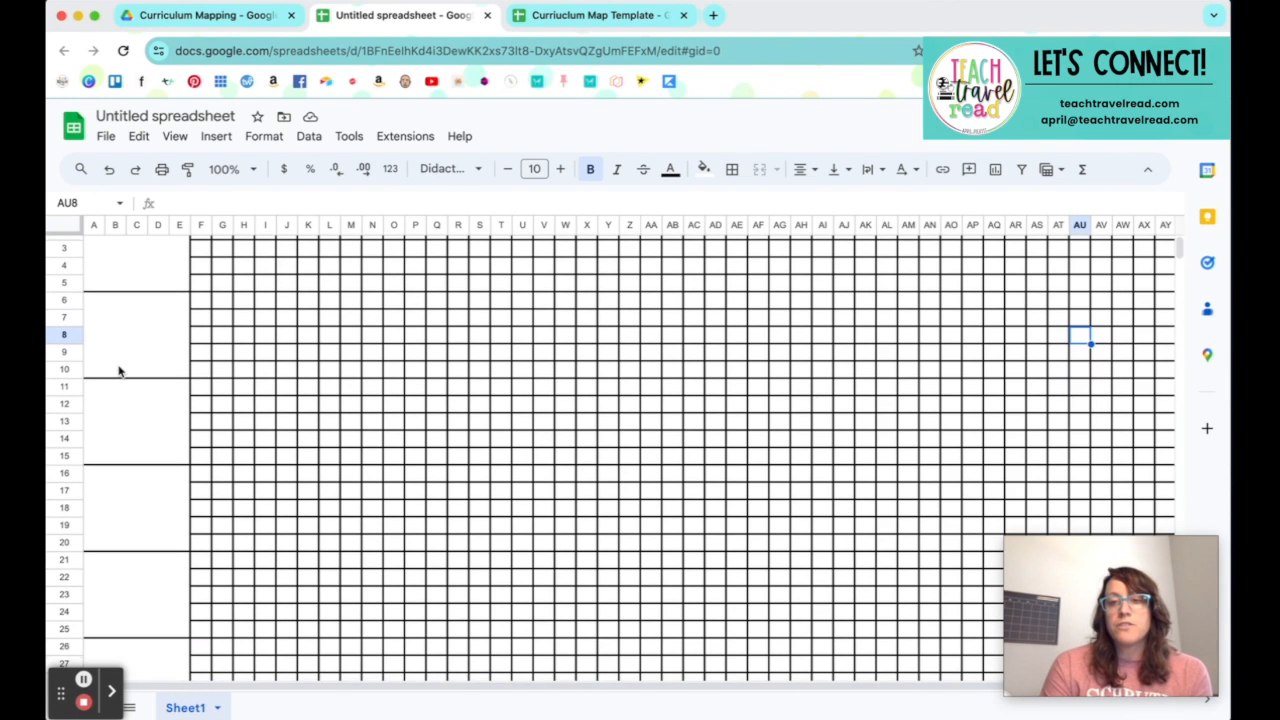
scroll(118, 372, "up", 1)
scroll(118, 372, "right", 1)
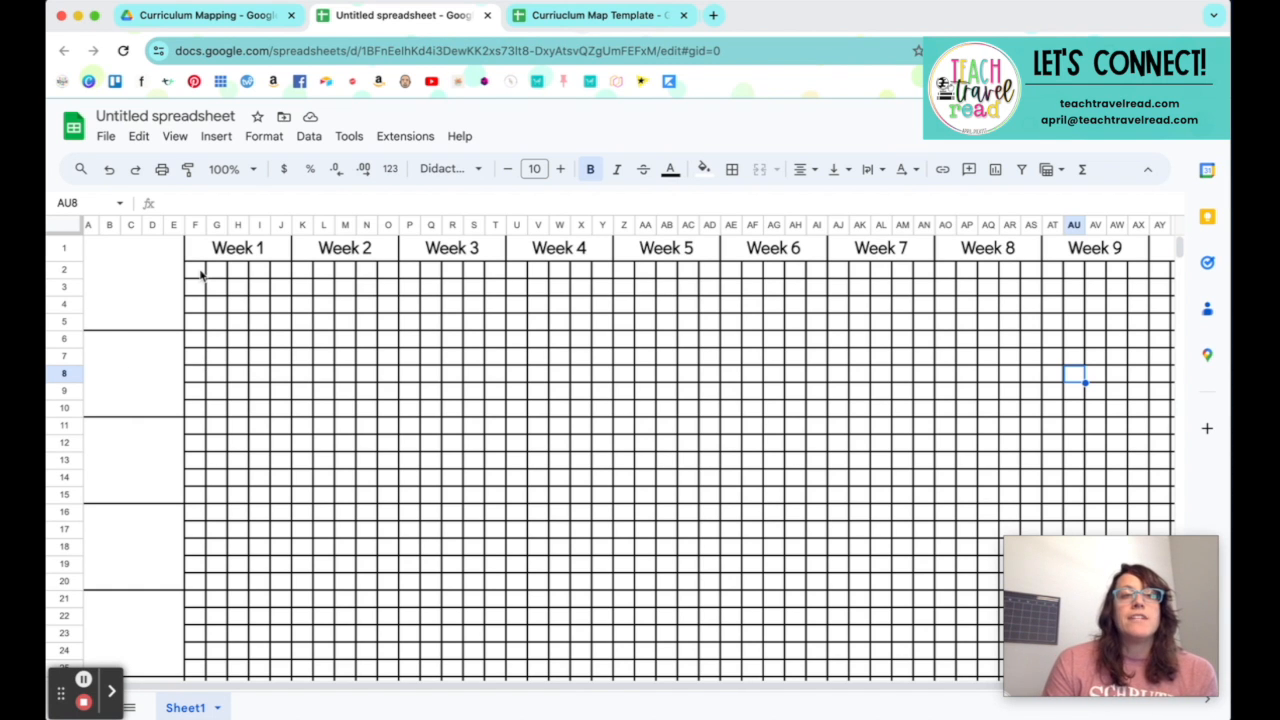
left_click_drag(199, 276, 283, 278)
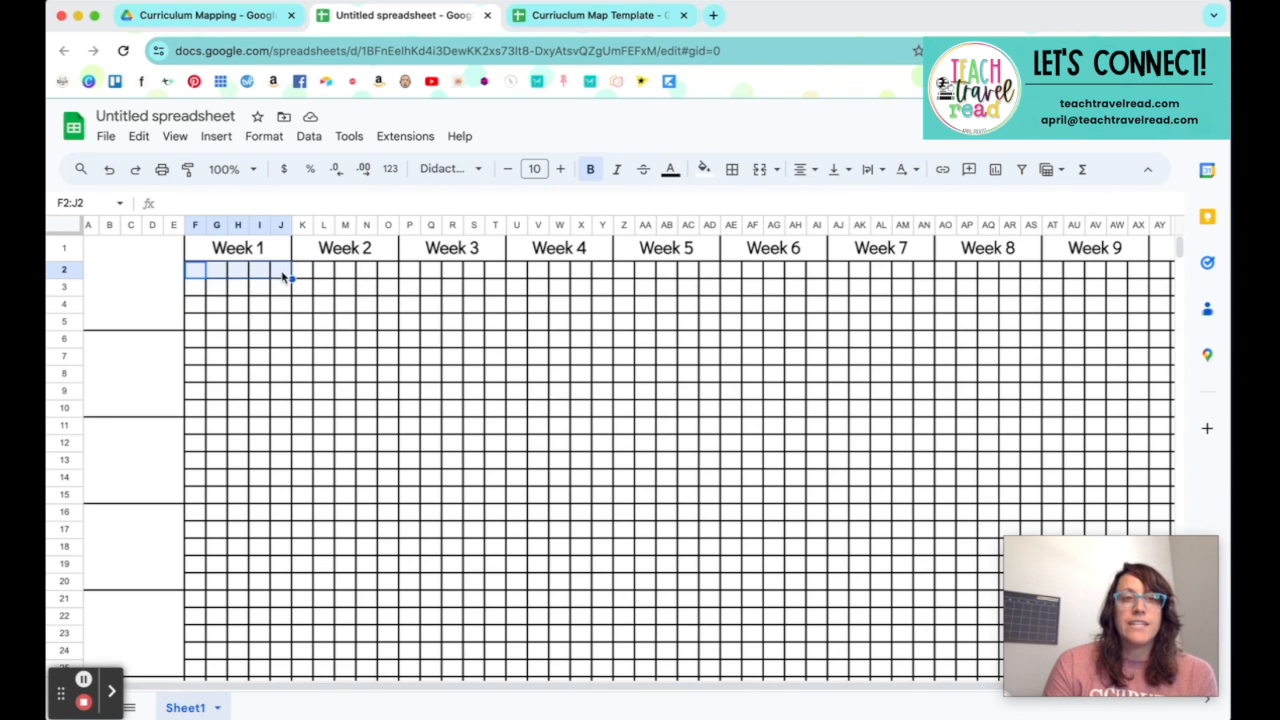
left_click_drag(195, 287, 273, 323)
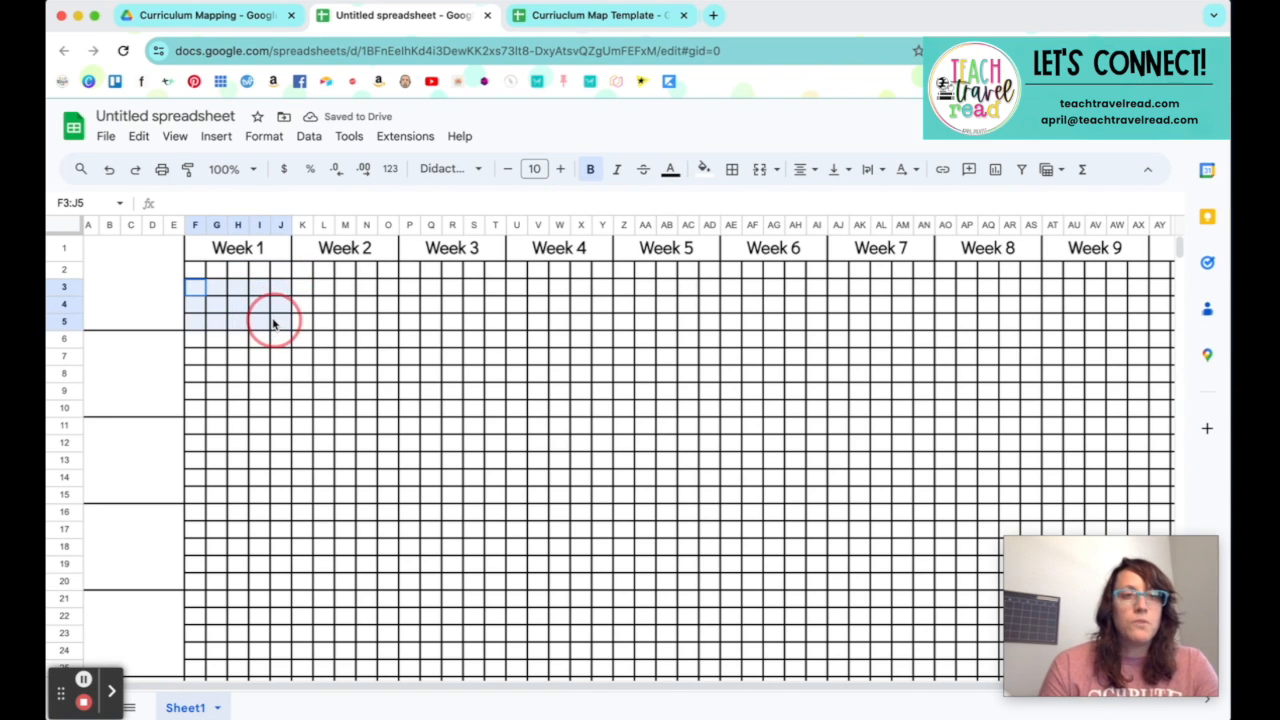
left_click(760, 169)
type("MONTH")
key("Tab")
left_click(270, 316)
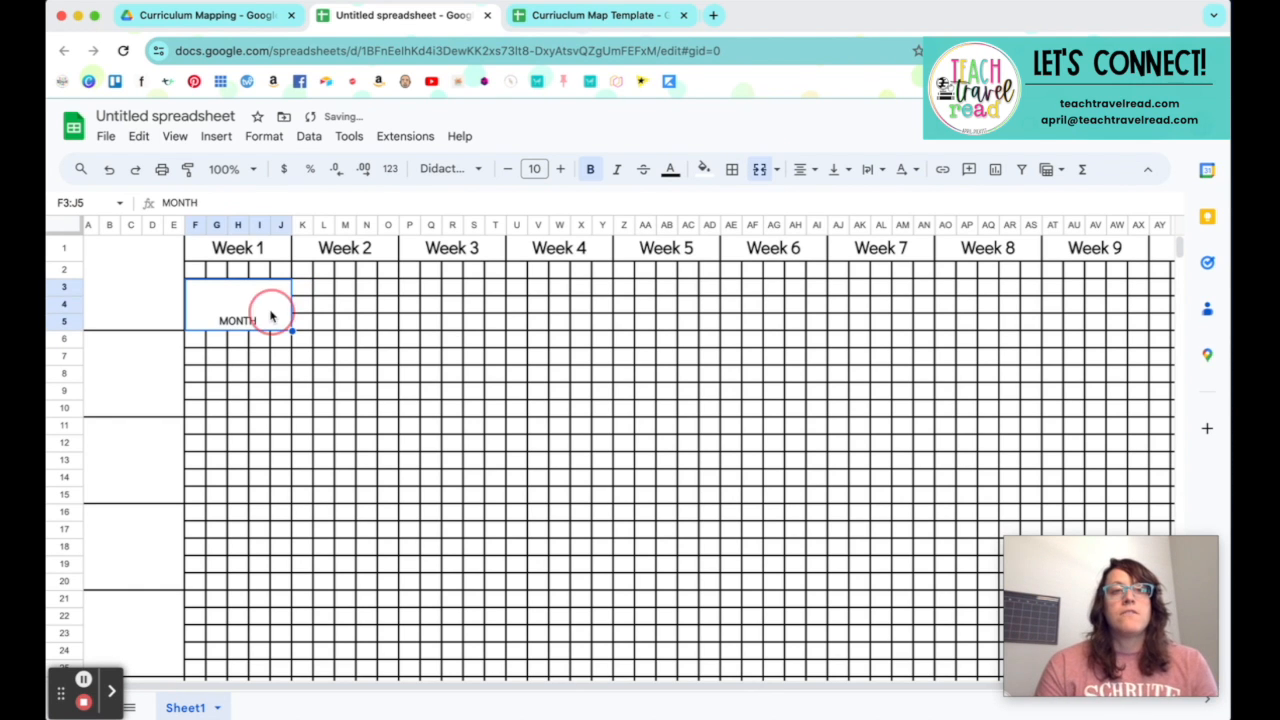
Step: Centre the MONTH cell F3:J5 vertically and fill it across through Week 9, up to column AX
left_click(800, 169)
left_click(838, 169)
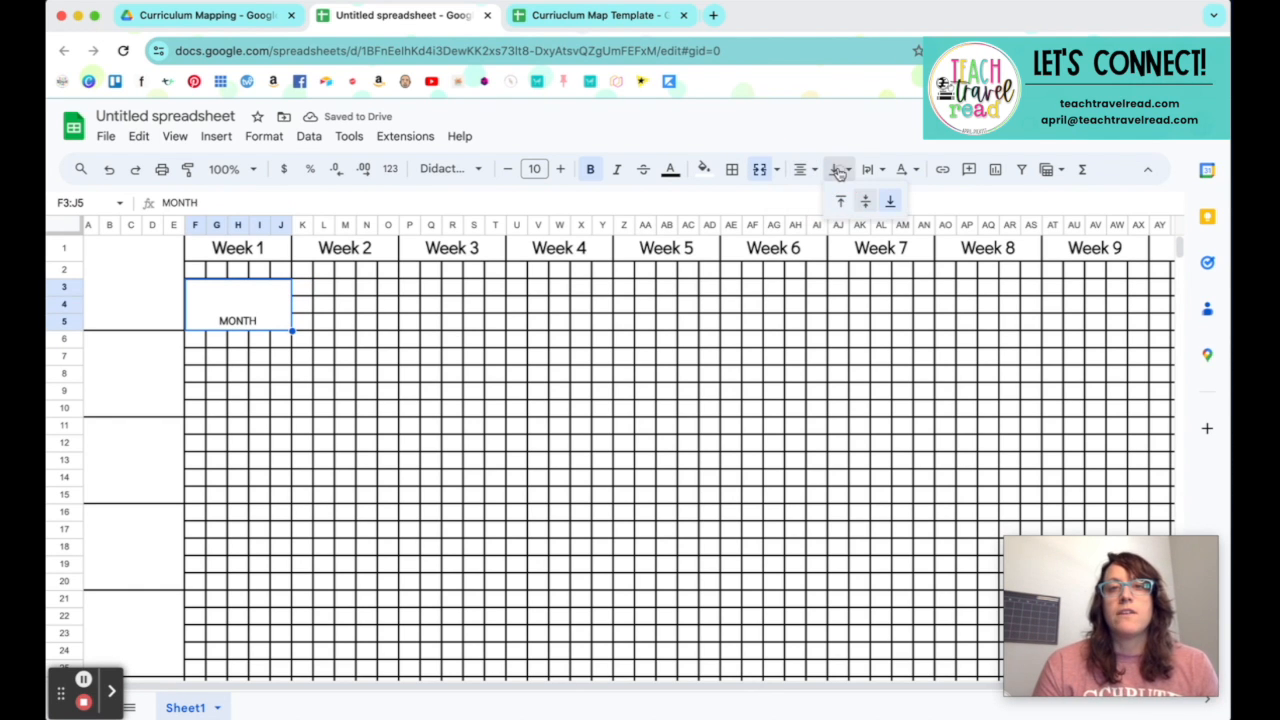
left_click(865, 201)
left_click(260, 366)
left_click(266, 317)
left_click_drag(292, 330, 1128, 331)
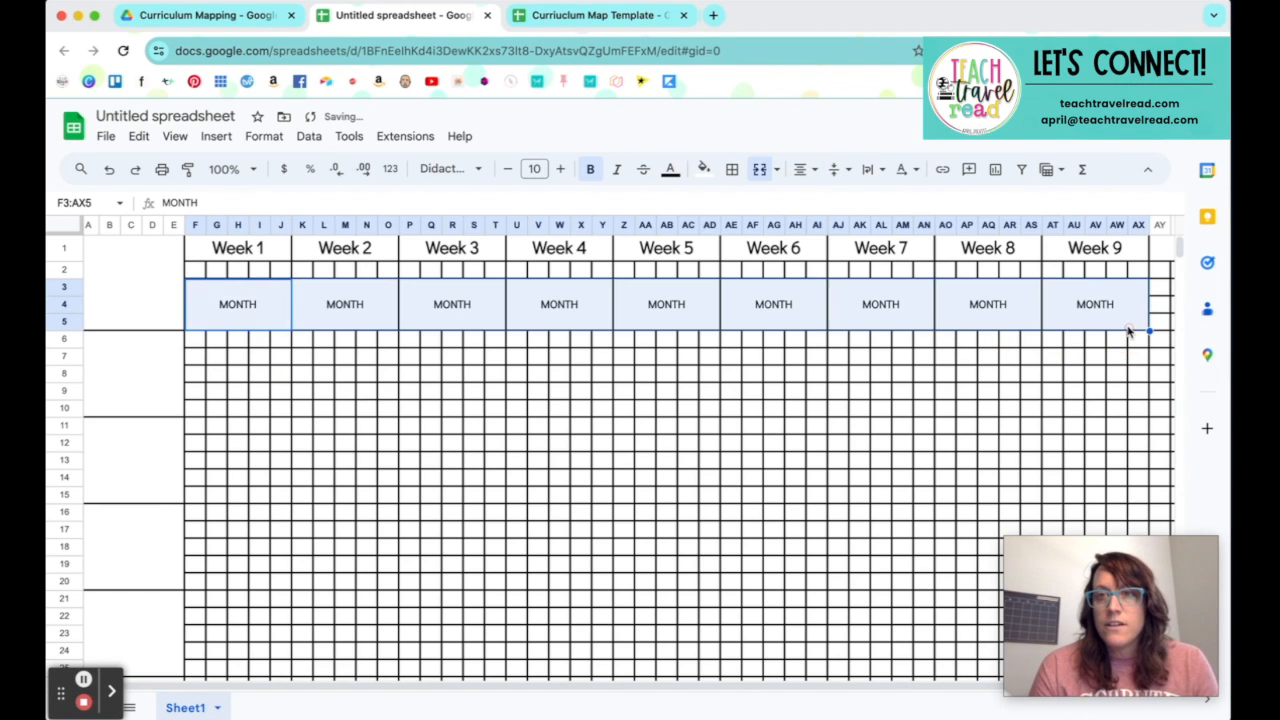
Step: Enter the dates 7/29, 7/30, 7/31, 8/1 and 8/5 in cells F2:J2 under Week 1
left_click(193, 277)
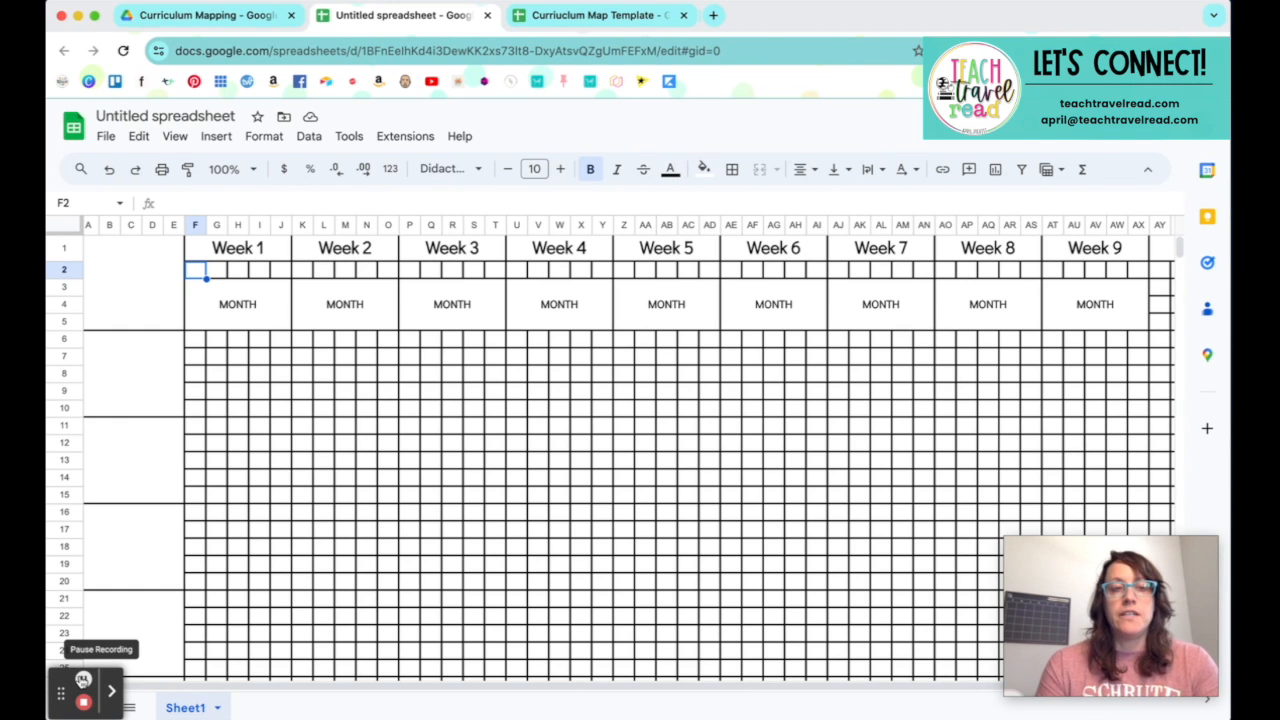
double_click(198, 273)
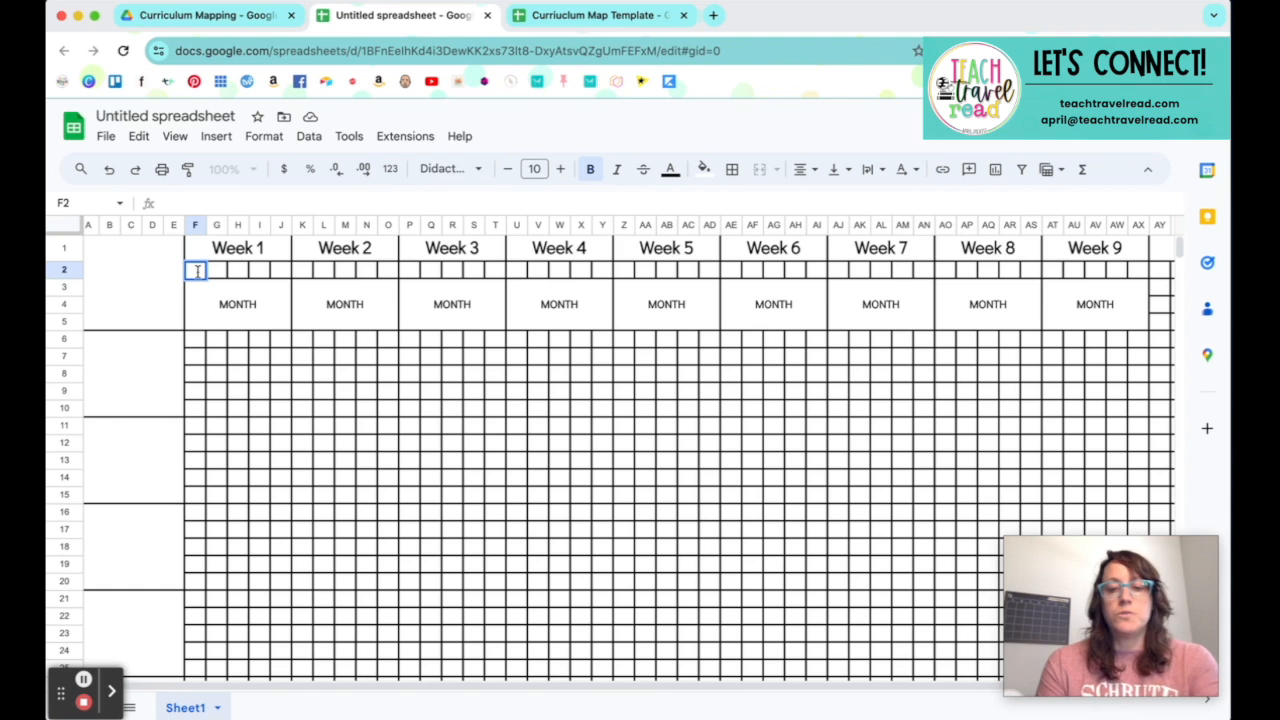
type("7/29")
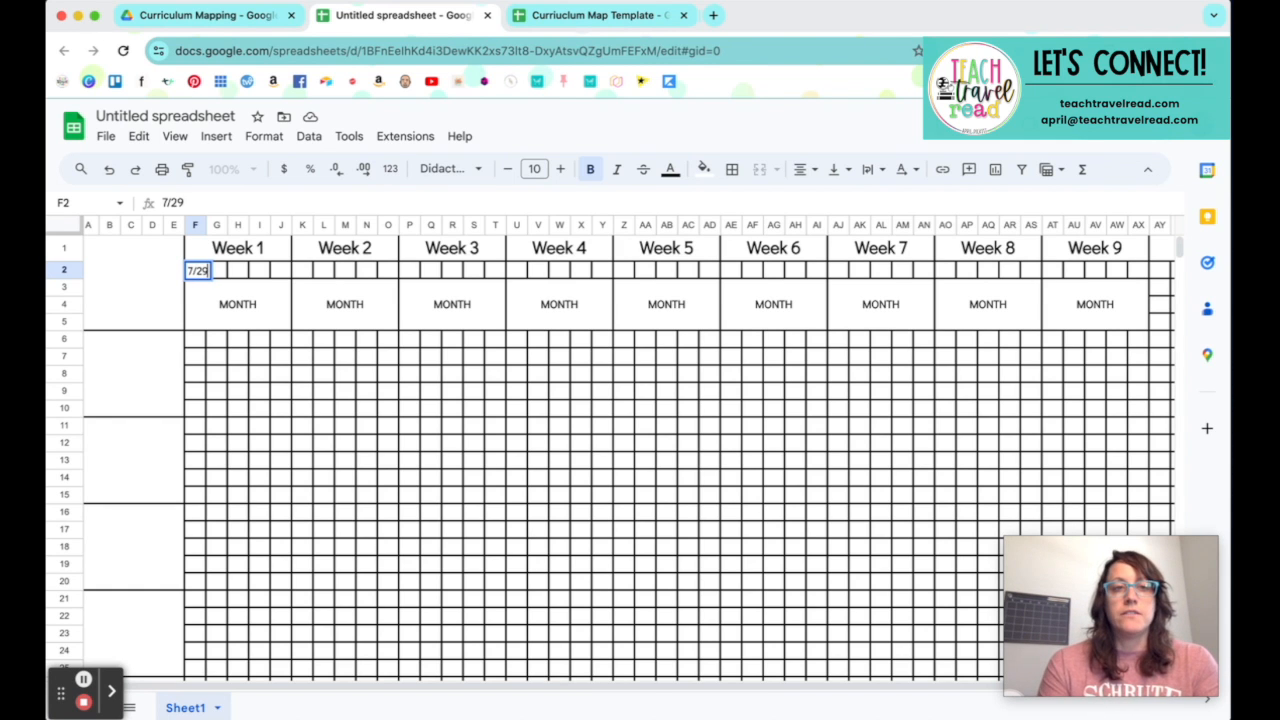
key("Tab")
type("7/30")
key("Tab")
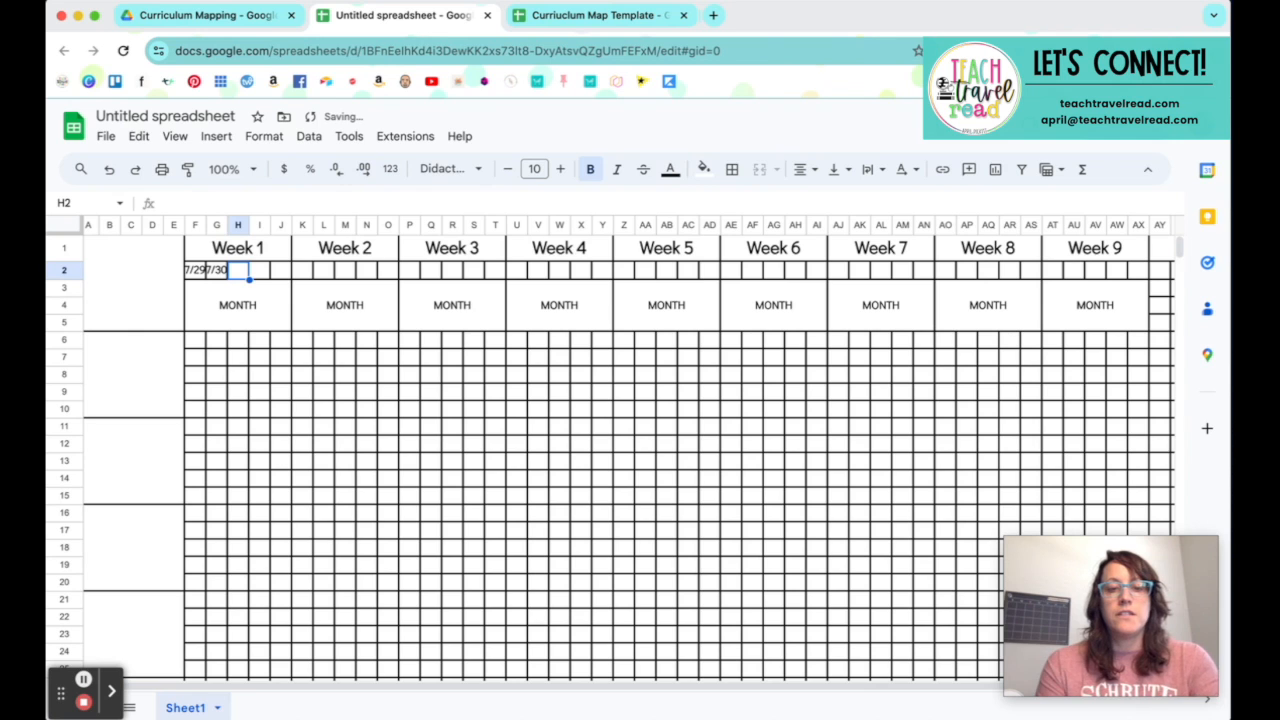
type("7/31")
key("Tab")
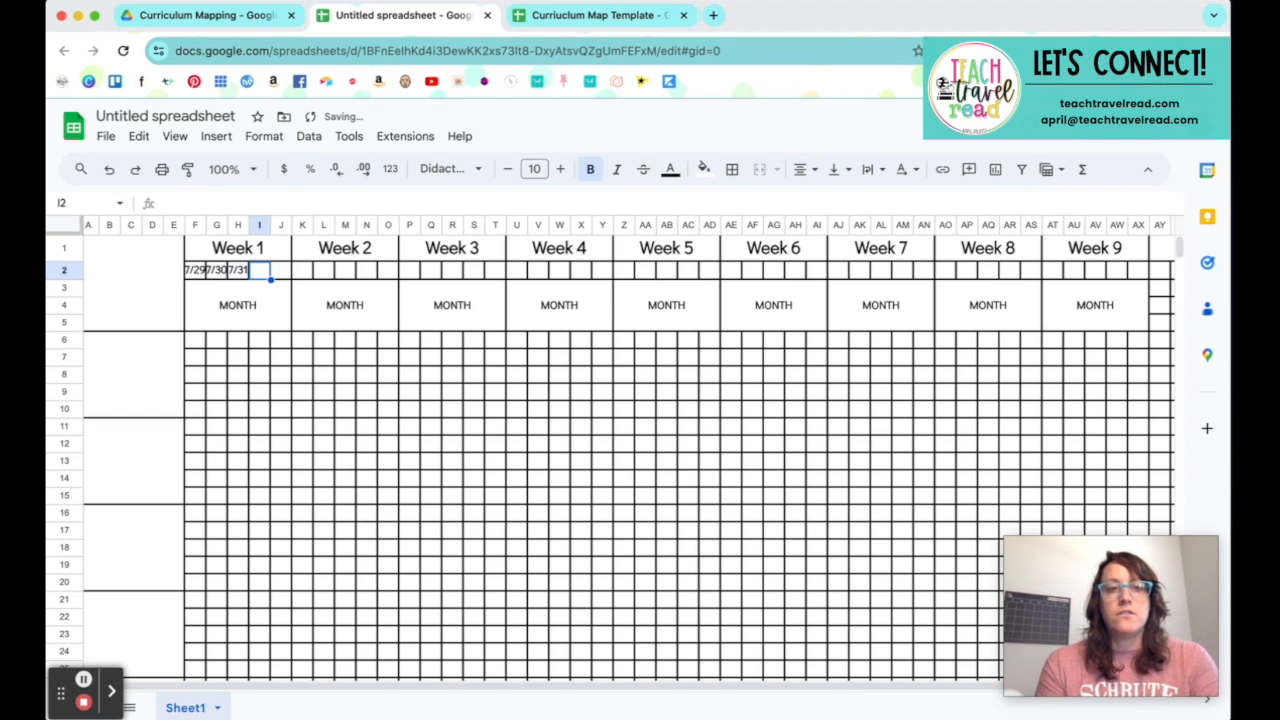
type("8/1")
key("Tab")
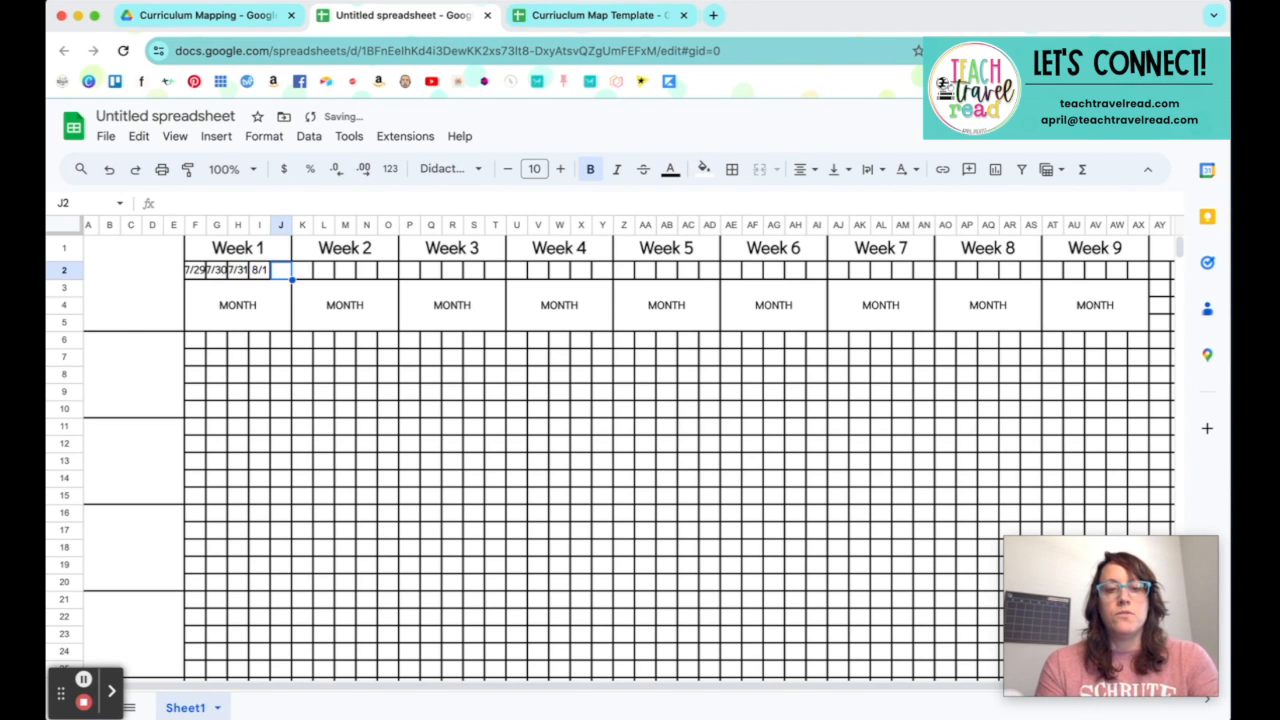
type("8/5")
key("Tab")
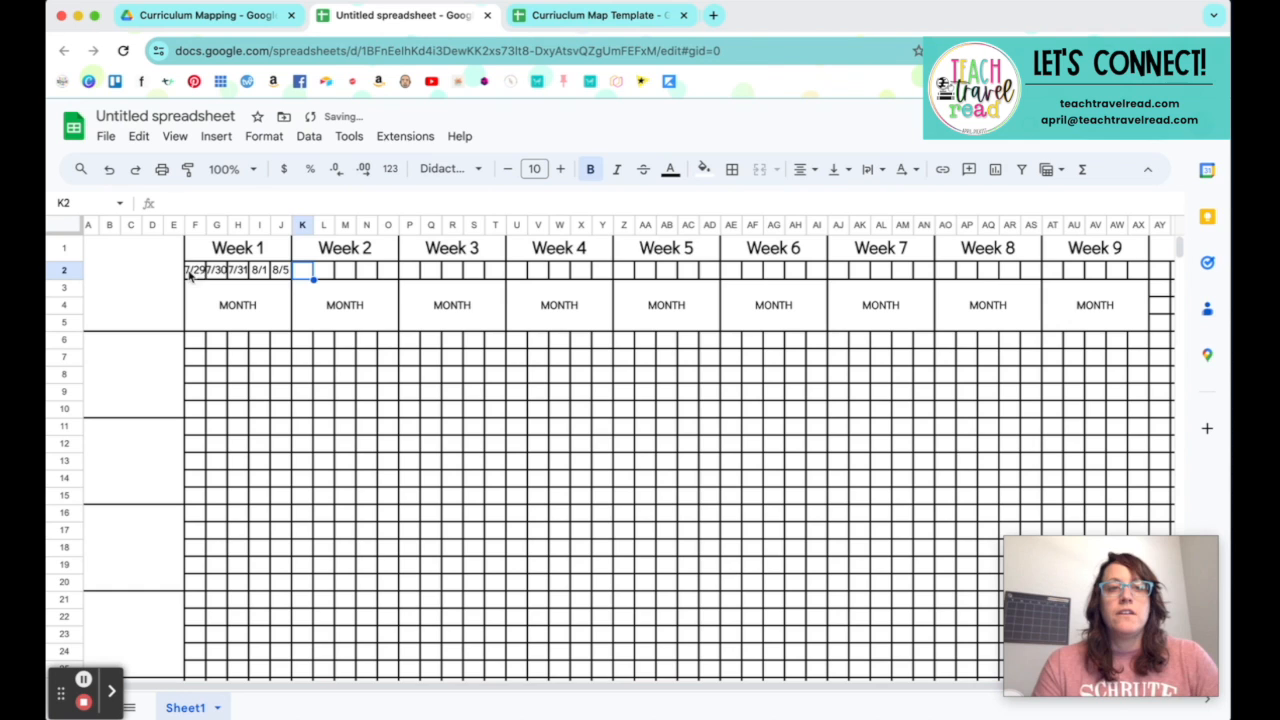
Step: Try to fill the Week 1 dates across the Week 2 cells K2:O2, and undo the fill
left_click_drag(196, 270, 392, 284)
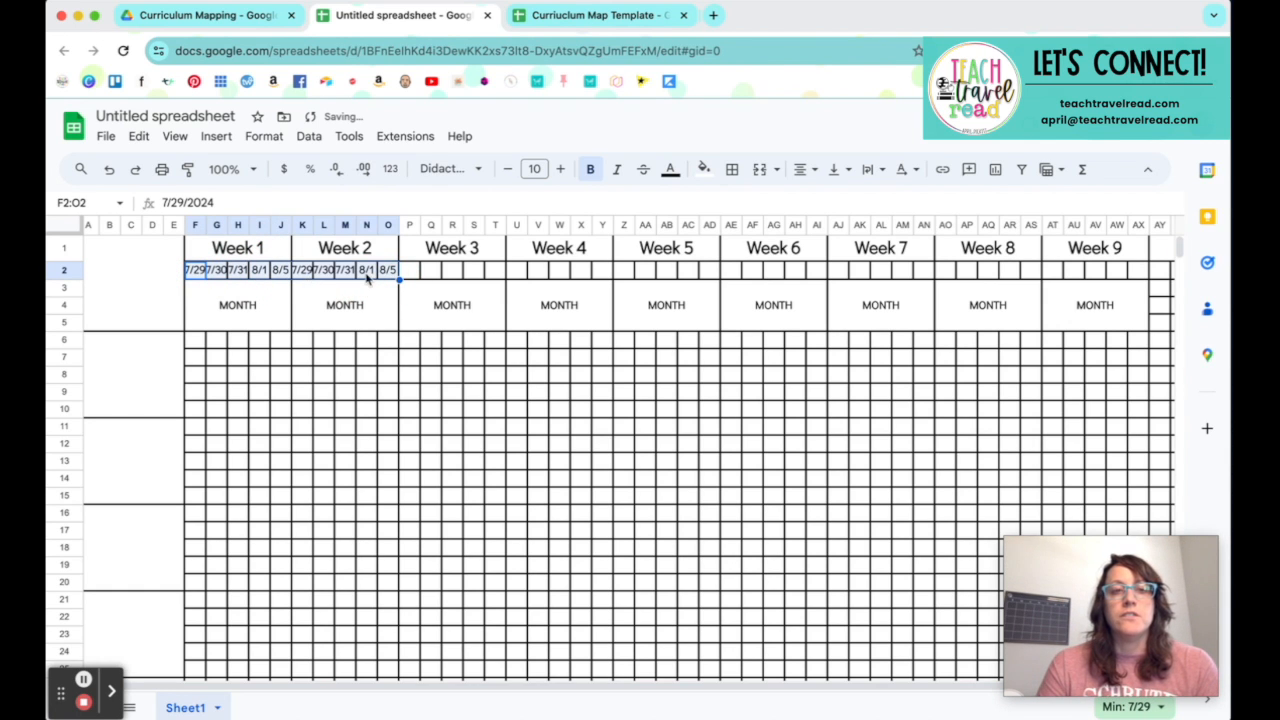
key("ctrl+z")
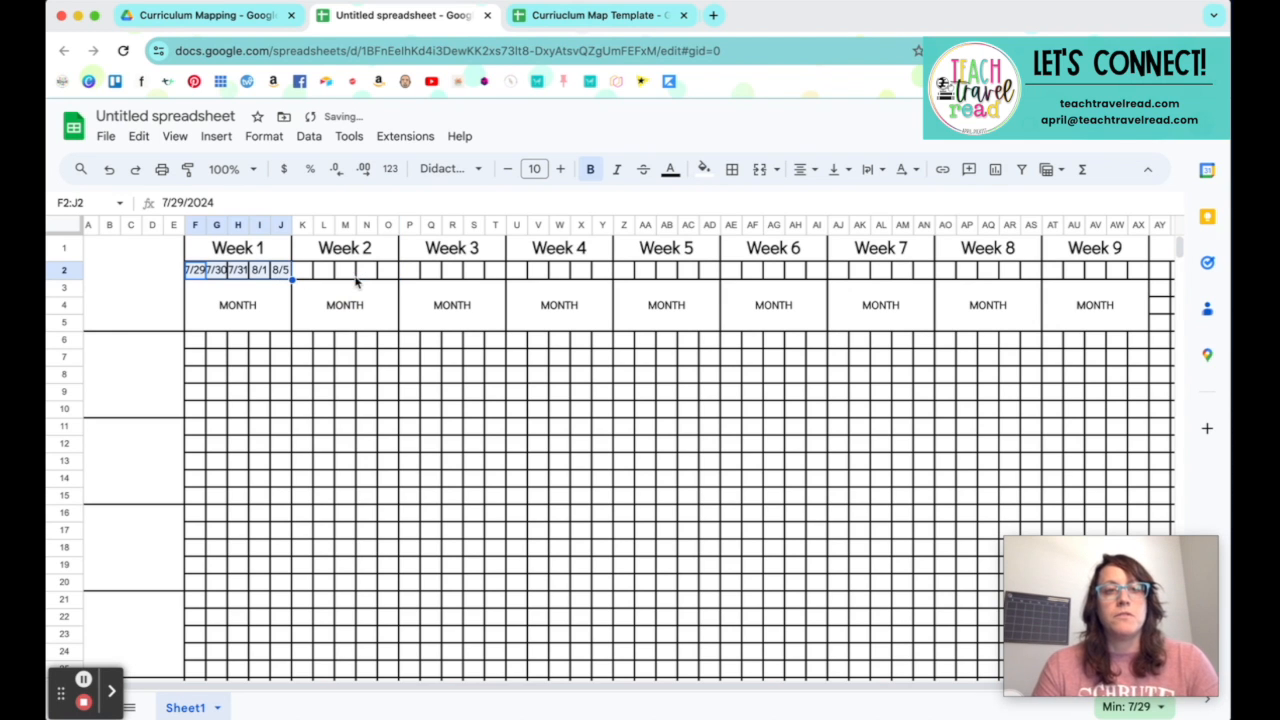
Step: Correct the last Week 1 date in J2 to 8/2
double_click(287, 272)
left_click(333, 338)
left_click(320, 314)
Step: Try extending the corrected F2:J2 date series through O2, and undo it
left_click_drag(194, 271, 389, 277)
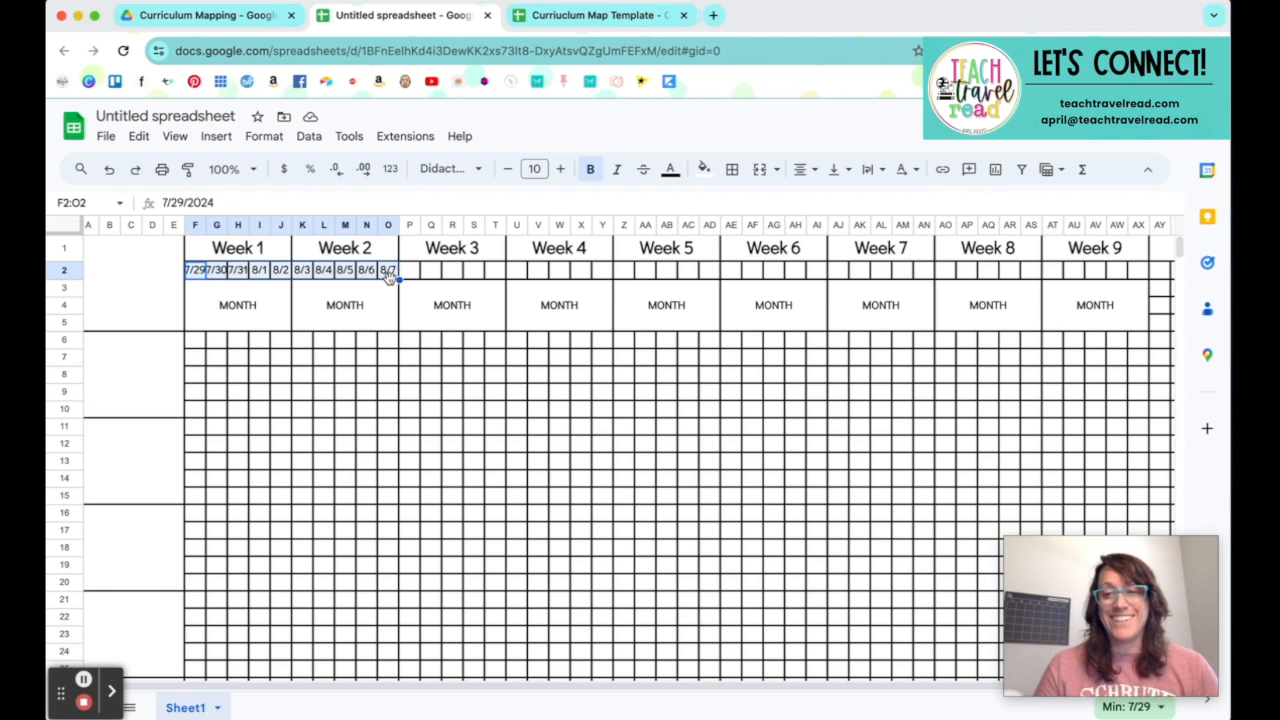
key("super+z")
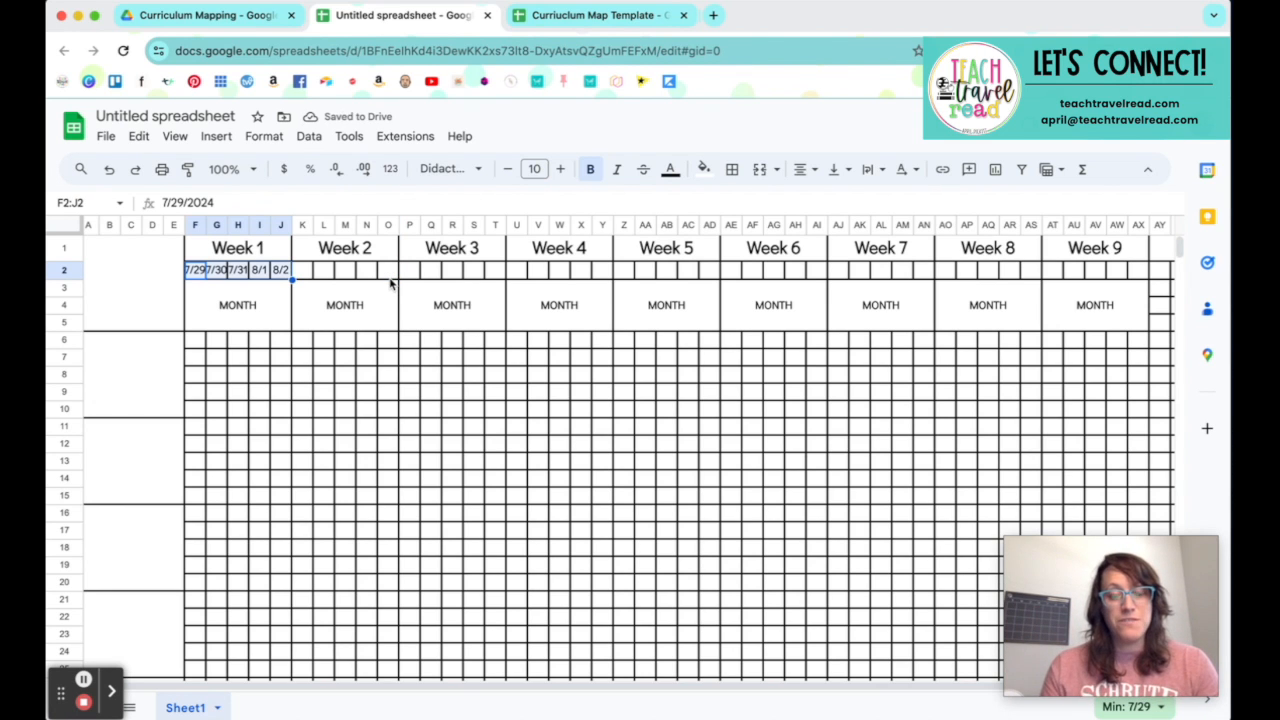
Step: Enter five dates per week in K2:AX2 for Weeks 2 to 9: weekdays 8/5–8/30, plus 9/3–9/7, 9/10–9/14, 9/17–9/21 and 9/24–9/28
left_click(311, 278)
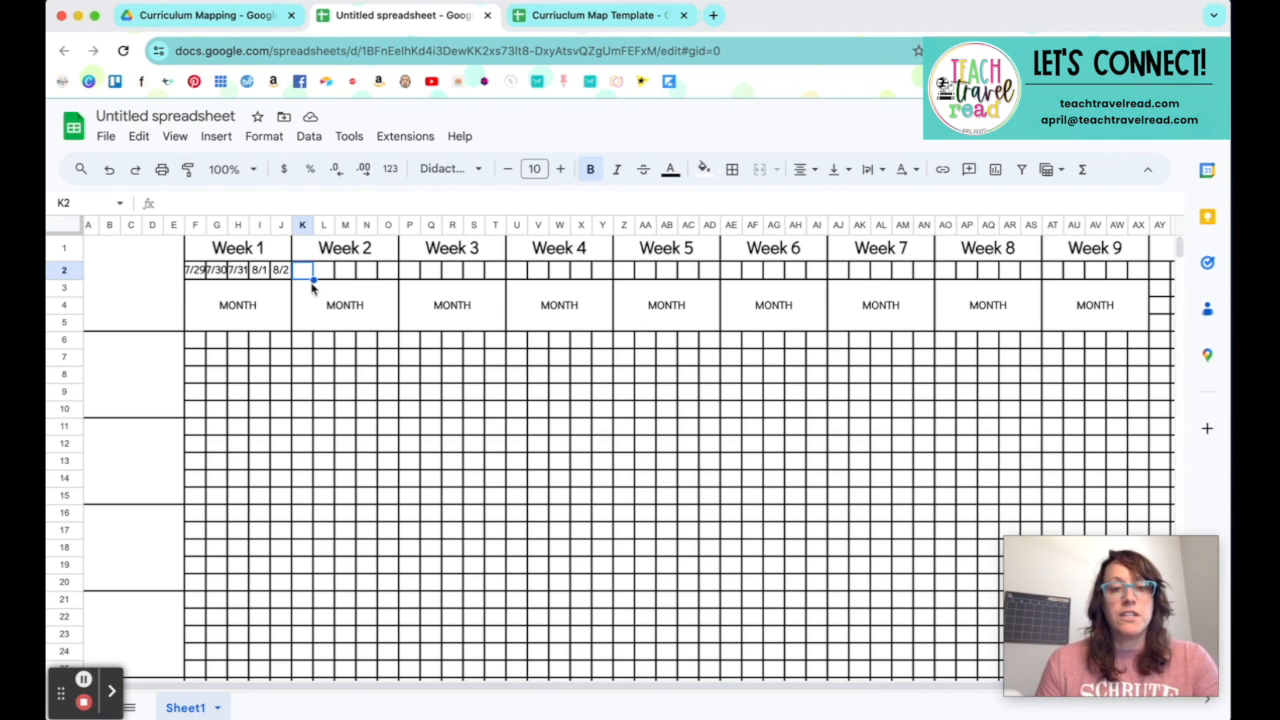
type("8/5")
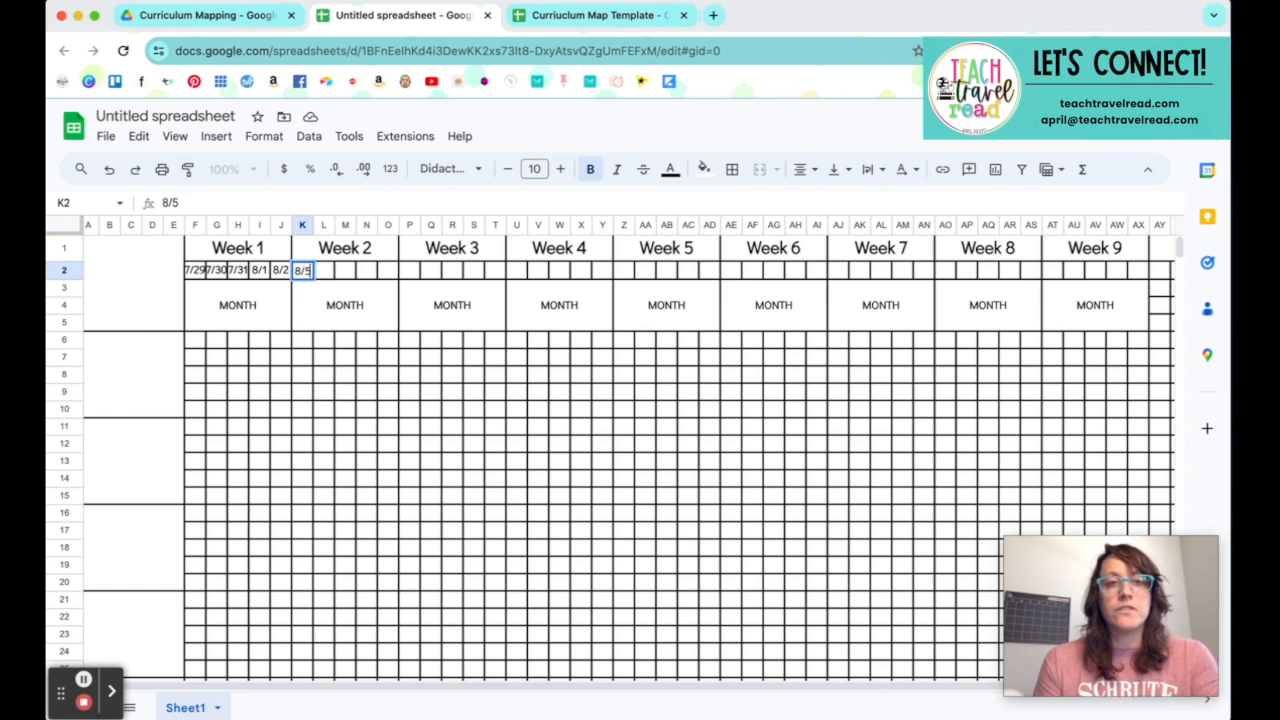
key("Tab")
type("8/6")
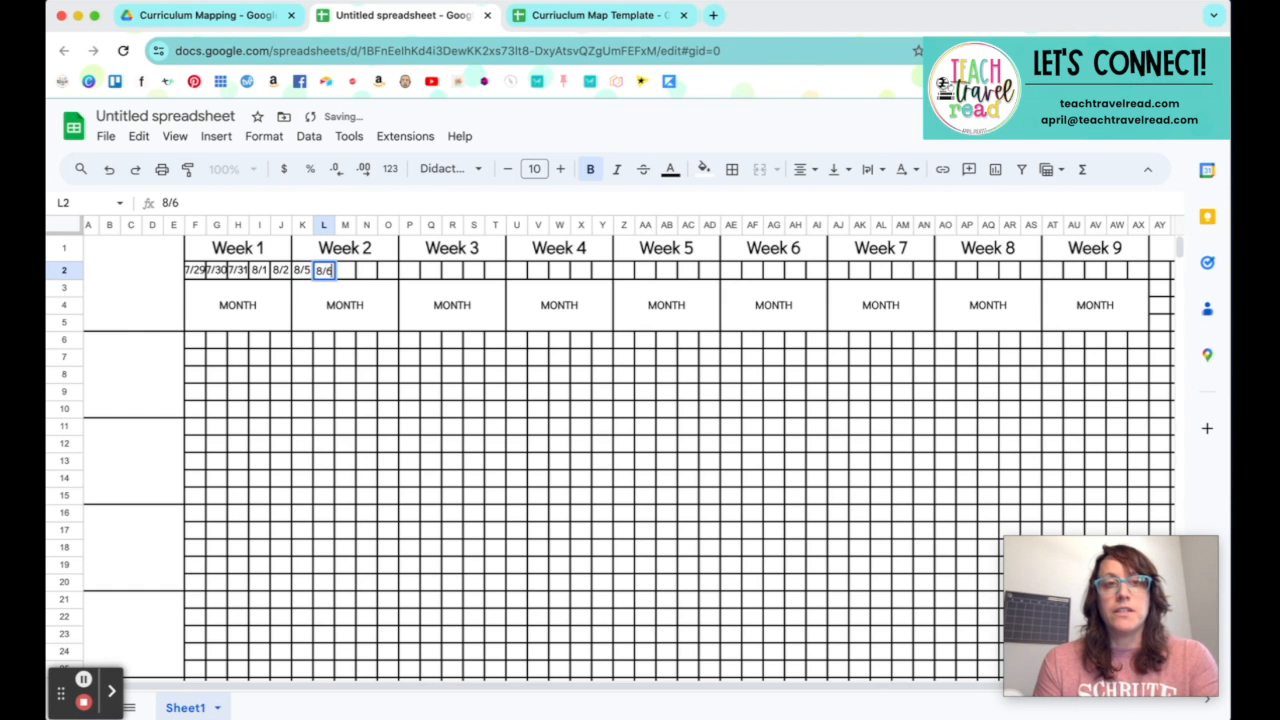
type("\t8/7\t8/8\t8/9\t8/12\t8/13\t8/14\t8/15\t8/16\t8/19\t8/20\t8/21\t8/22\t8/23\t8/26\t8/2")
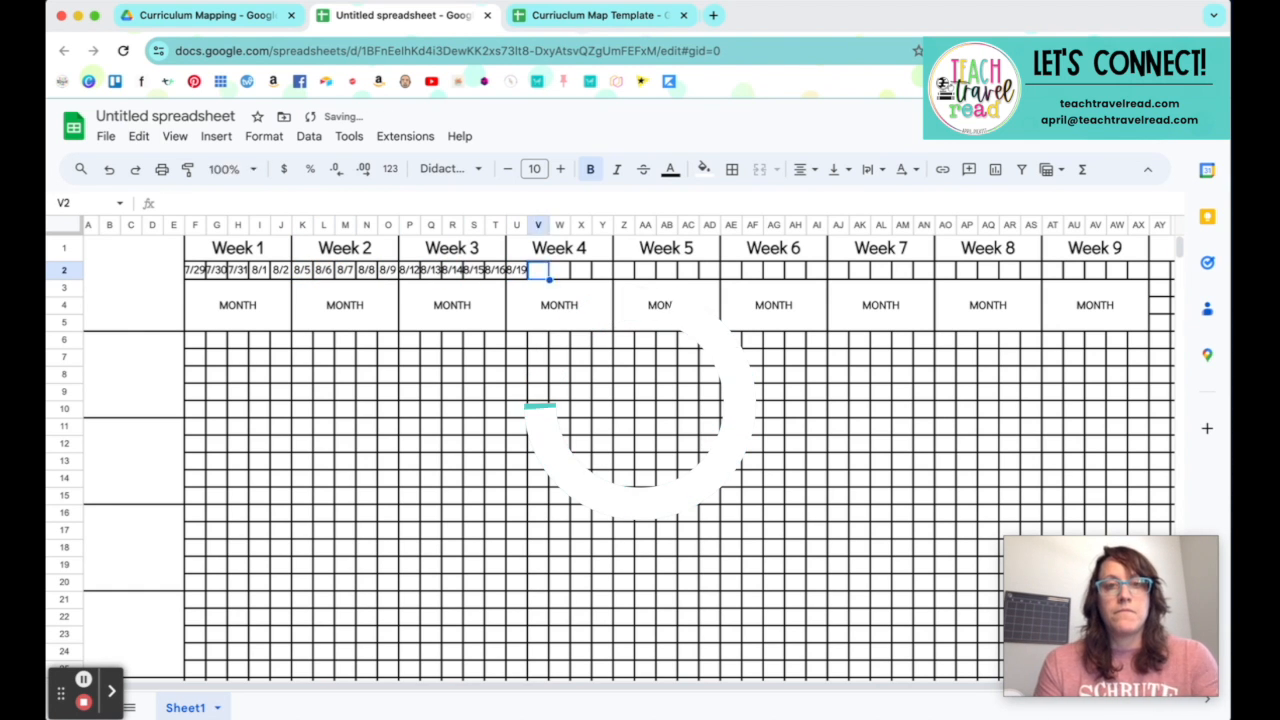
type("9/3\t9/4\t9/5\t9/6\t9/7\t")
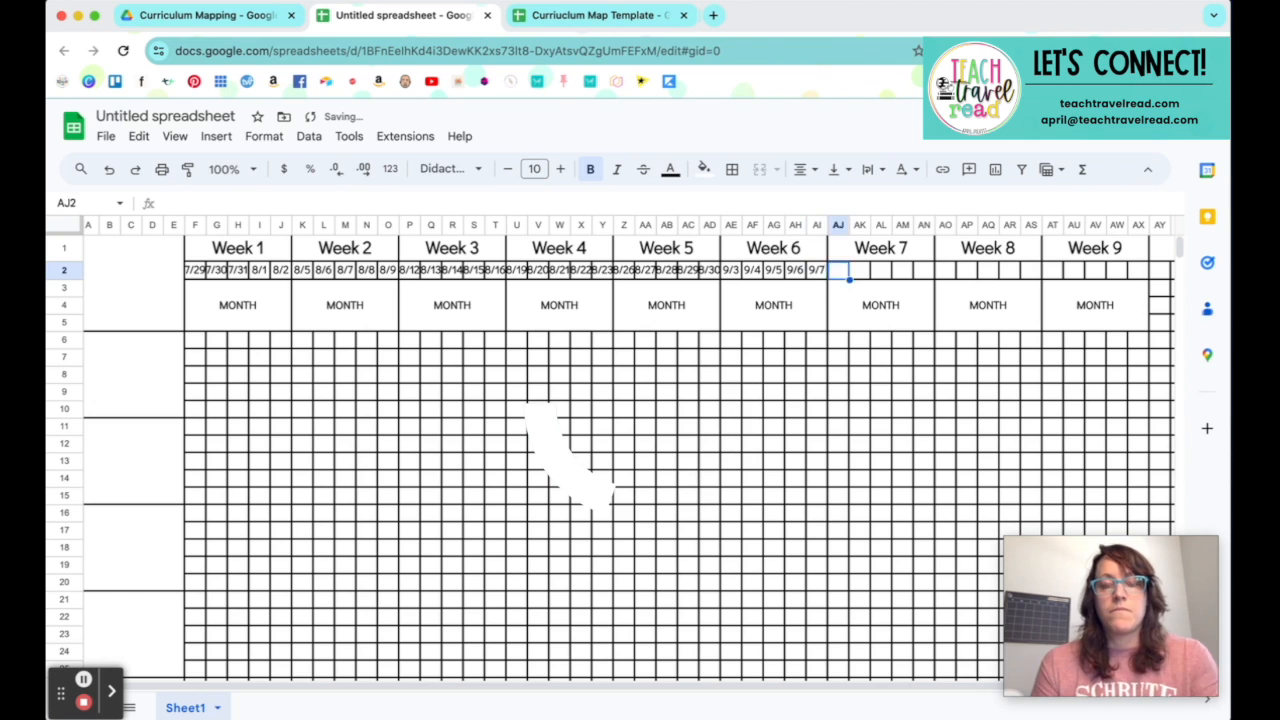
type("9/10\t9/11\t9/12\t9/13\t9/14\t9/17\t9/18\t9/19\t9/20\t9/21\t9/24\t9/25\t9/26\t9/27\t9/28")
left_click(516, 374)
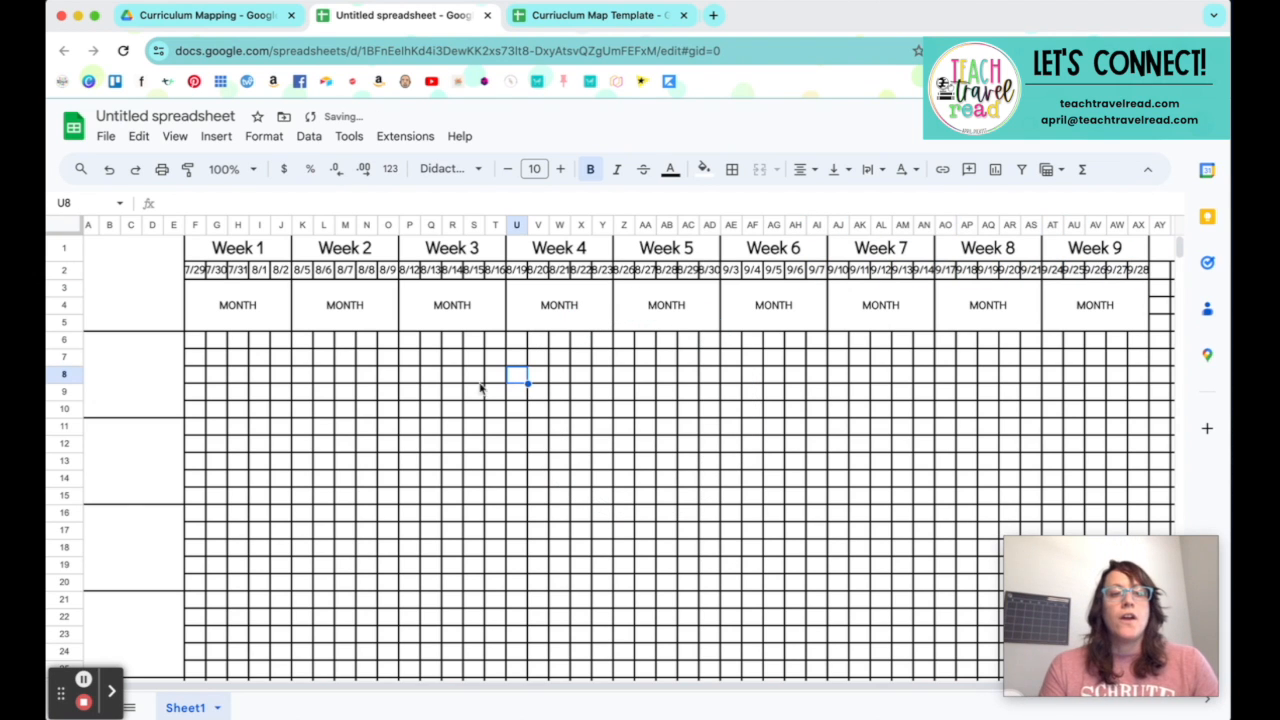
Step: Try a smaller font size on the row 2 dates and restore the original size
left_click(197, 272)
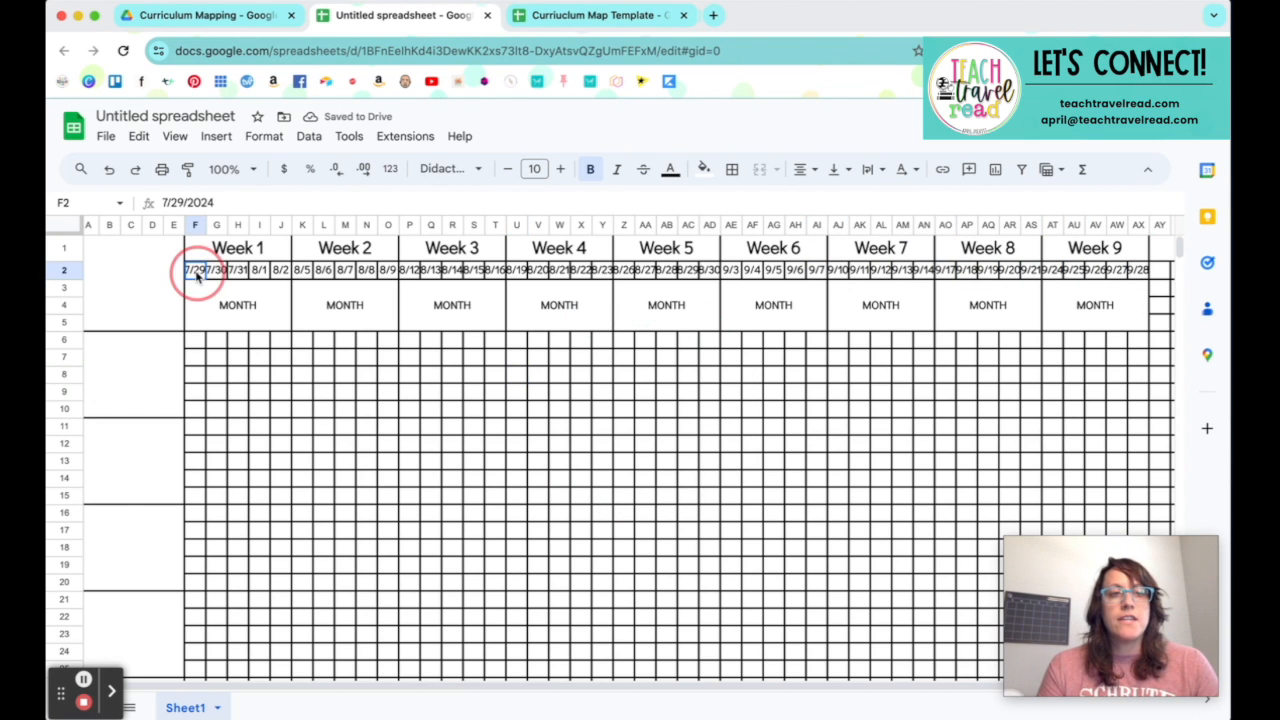
left_click(63, 272)
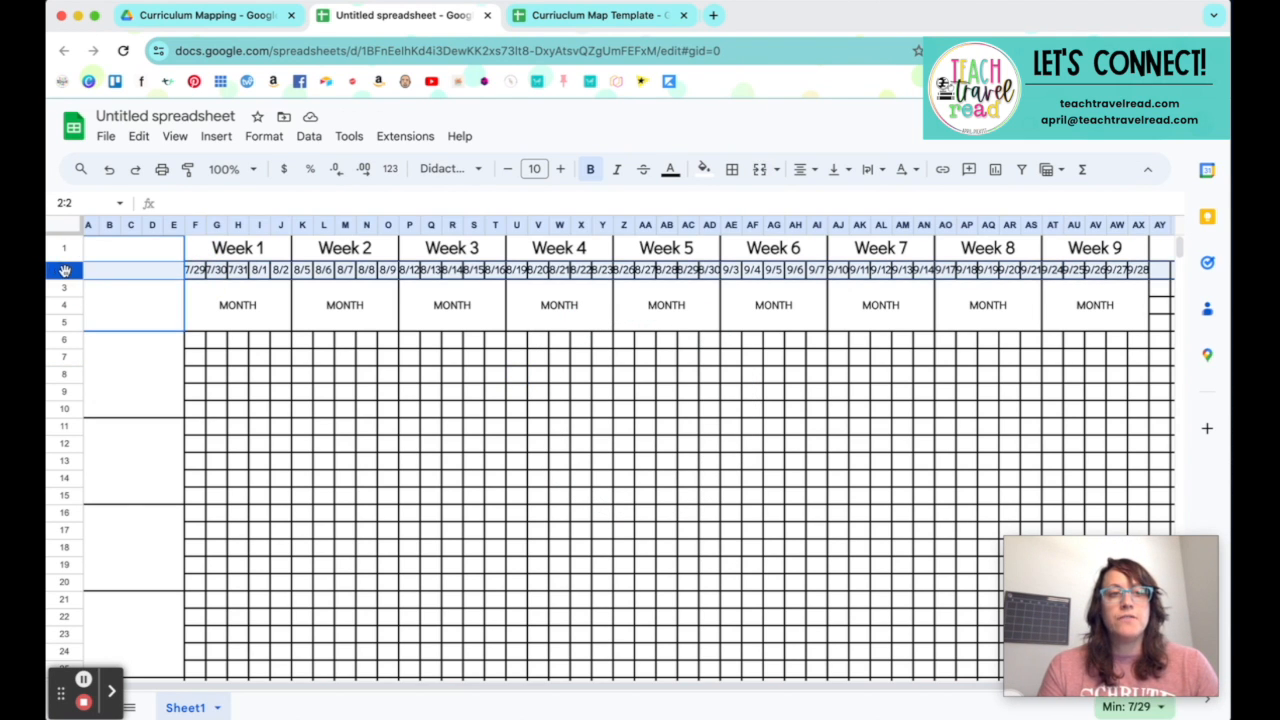
left_click(506, 172)
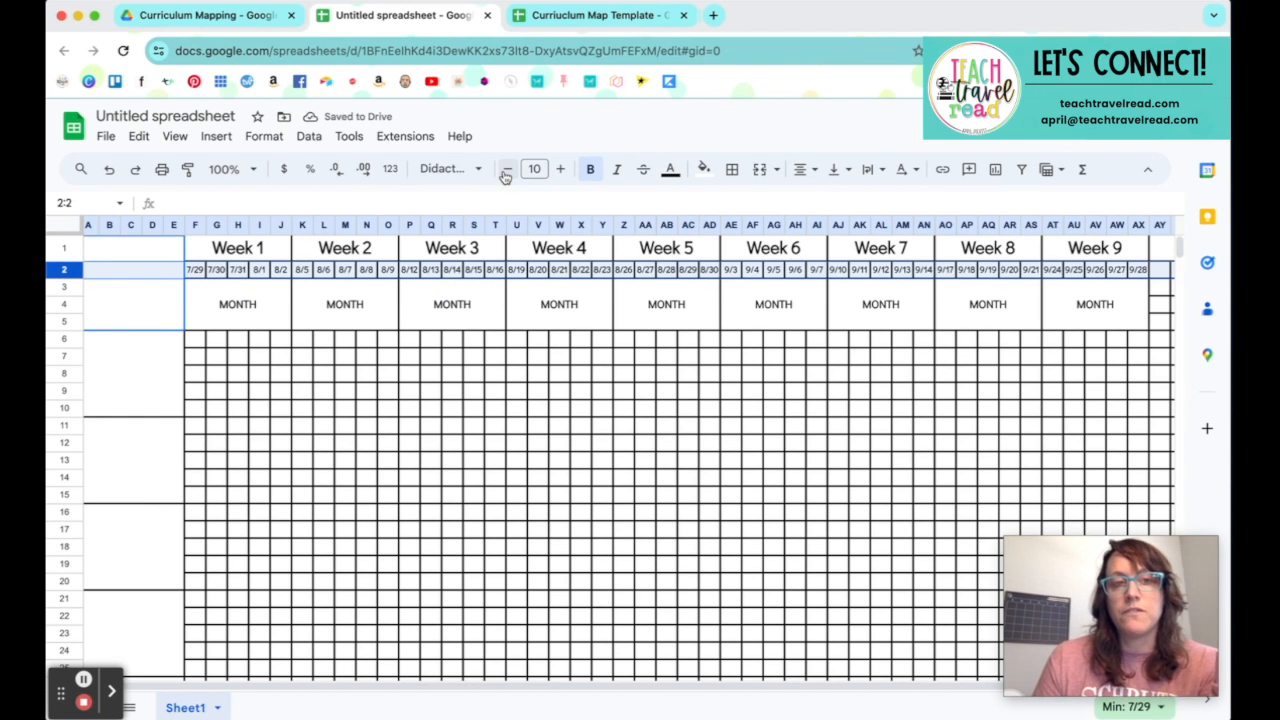
left_click(558, 171)
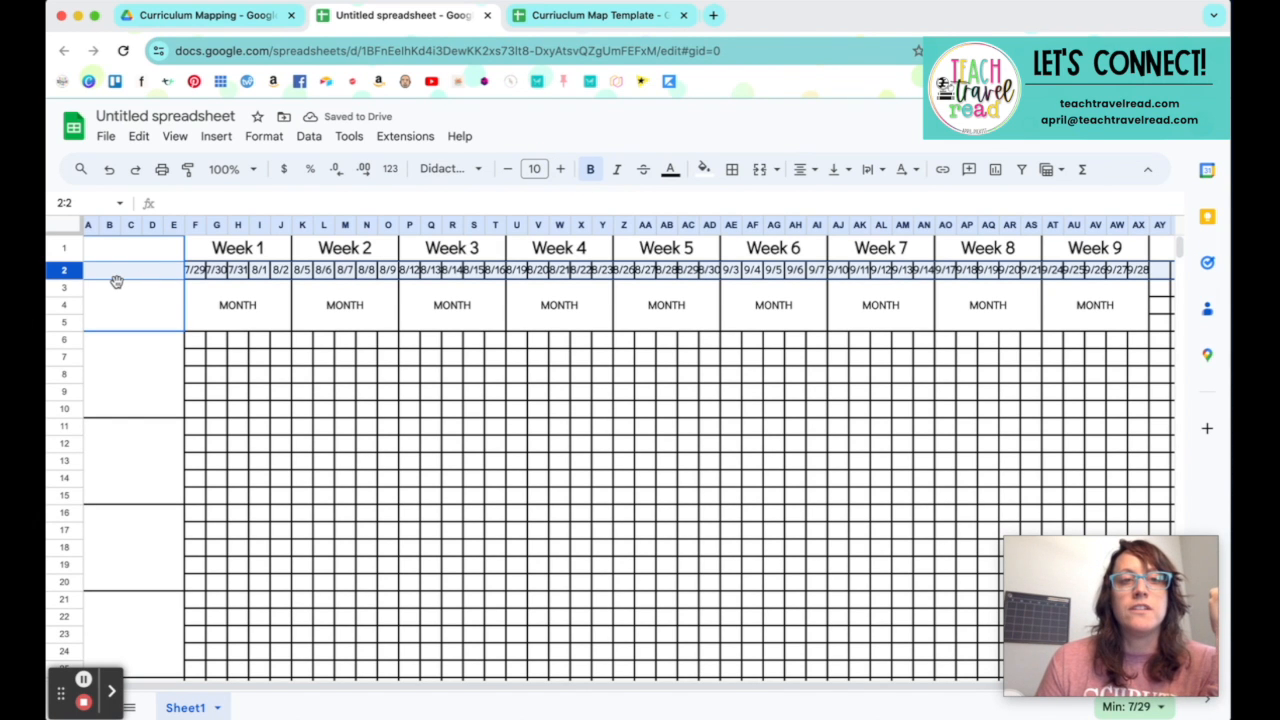
Step: Try resizing columns F to AX to a width of 40 pixels, and undo the resize
left_click(195, 225)
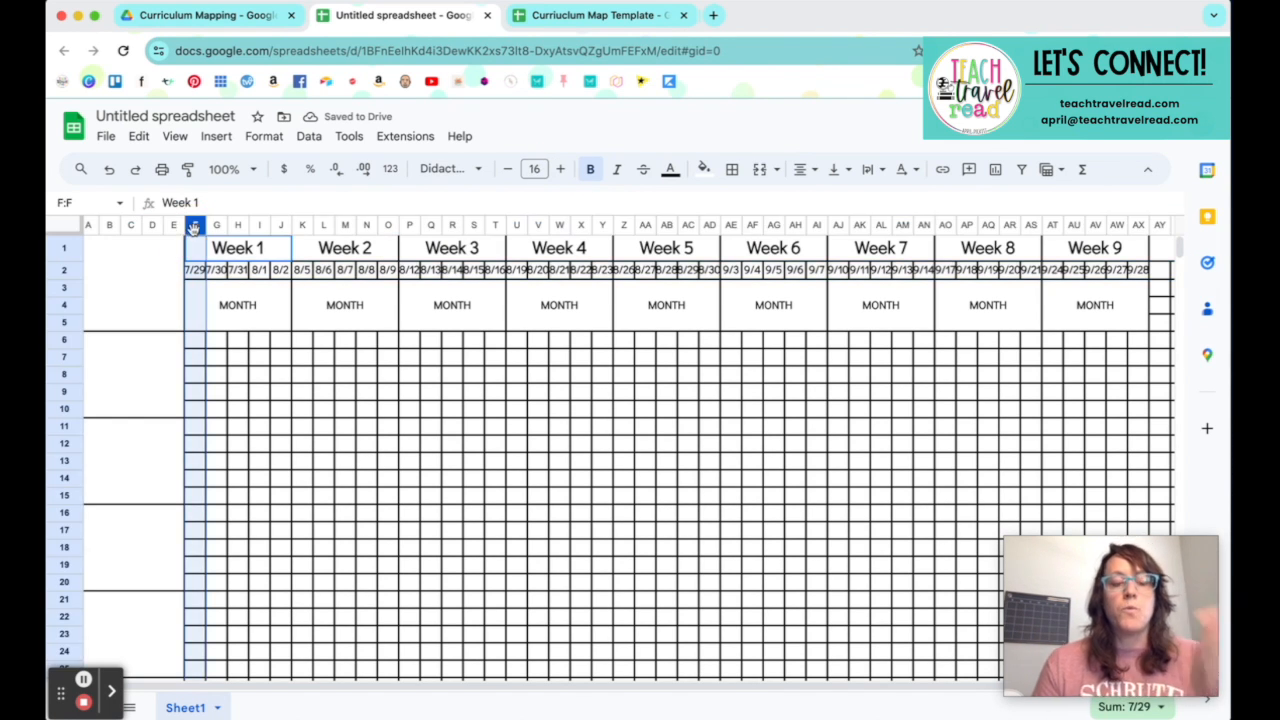
left_click(1138, 225, "shift")
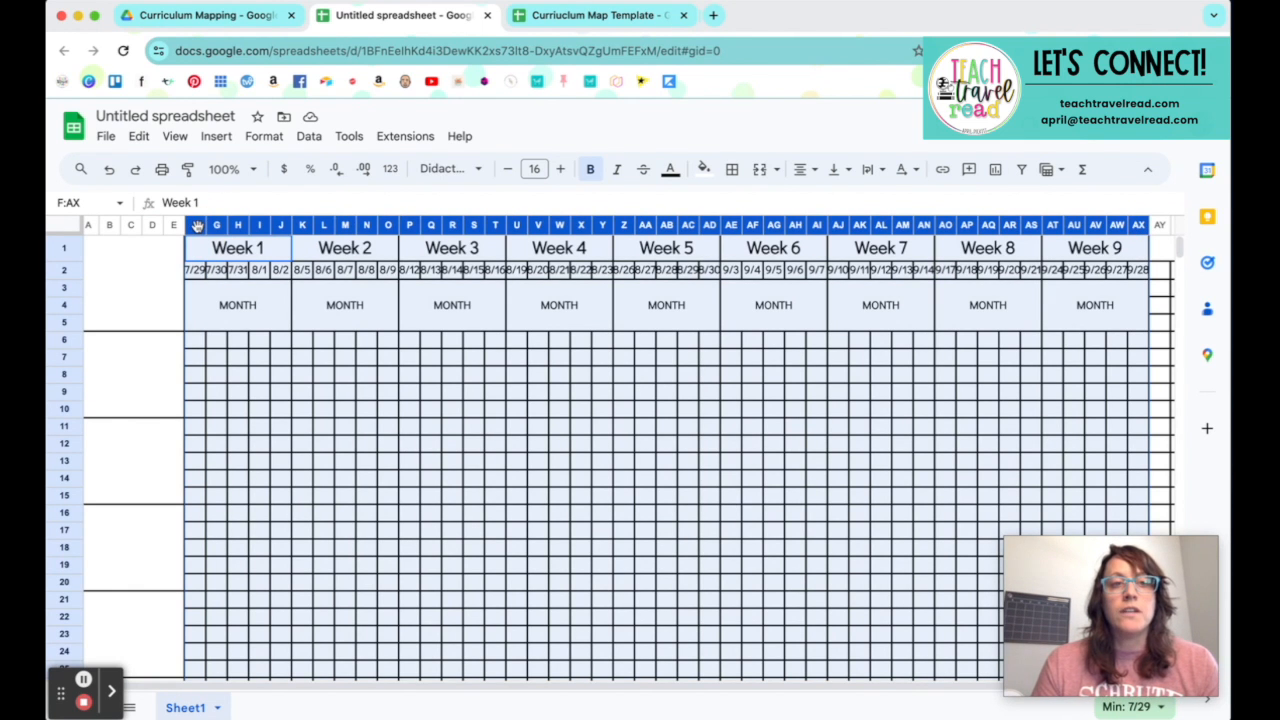
right_click(193, 224)
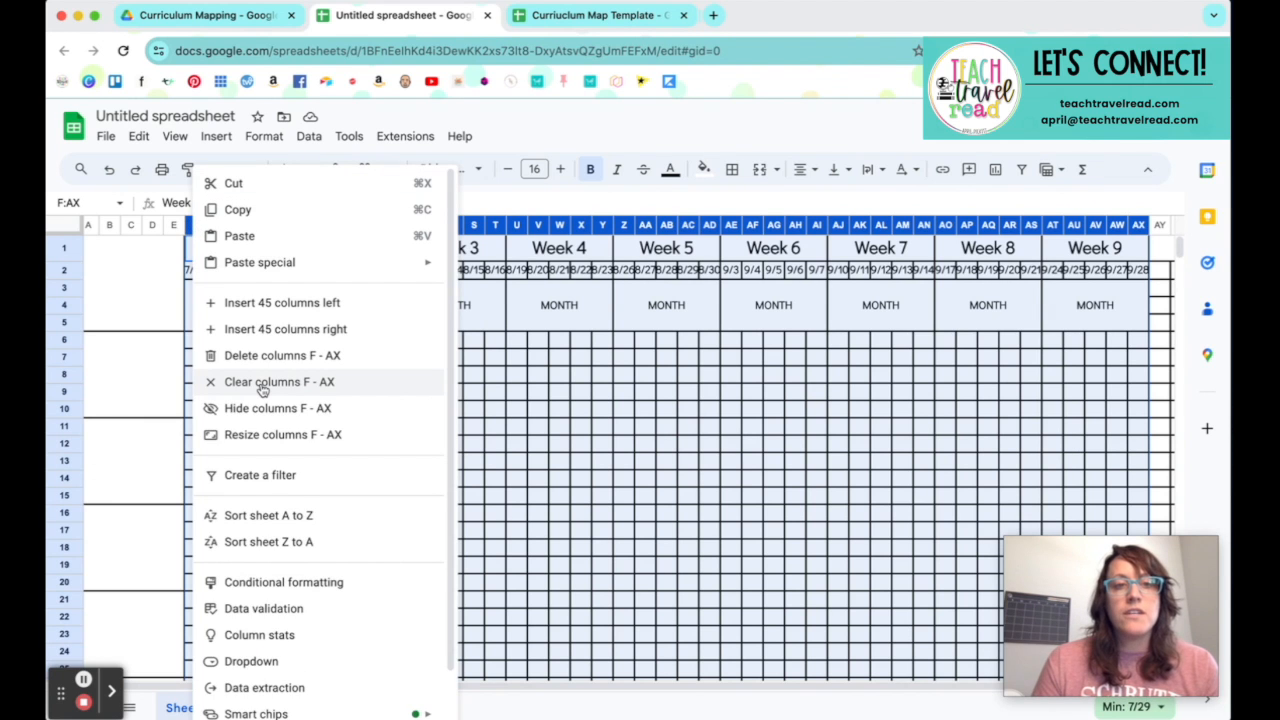
left_click(268, 435)
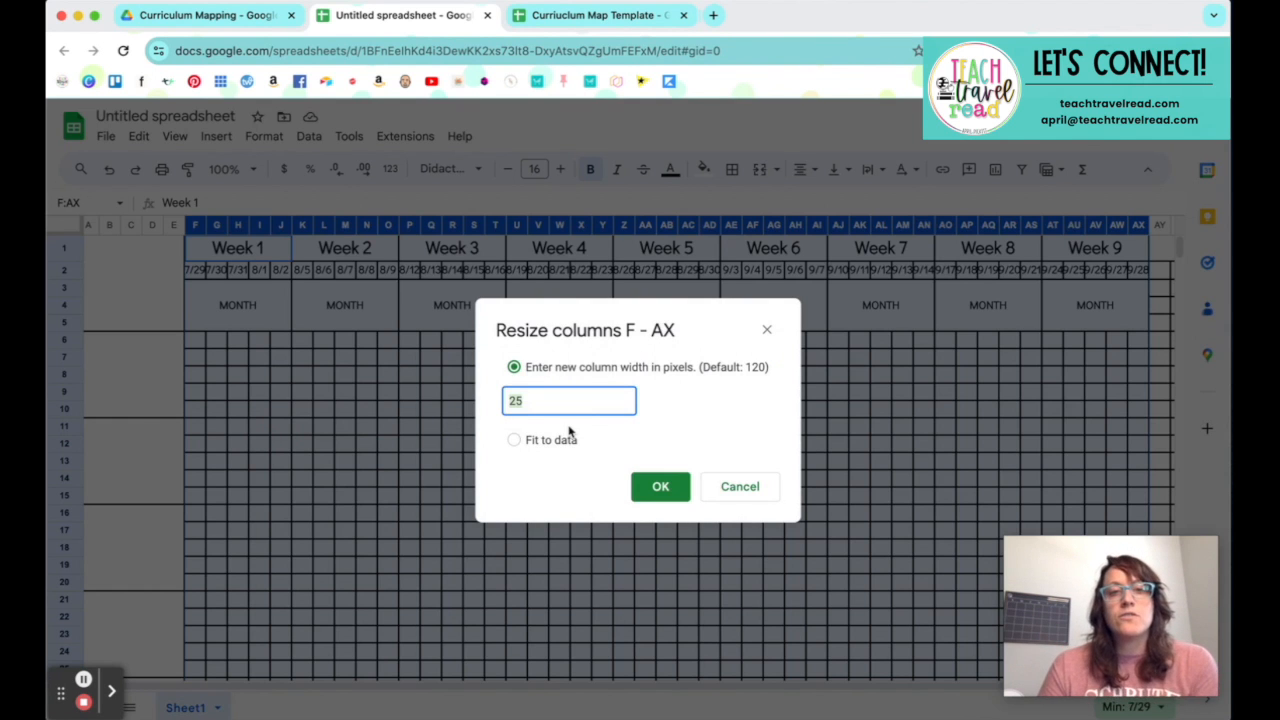
type("40")
left_click(657, 488)
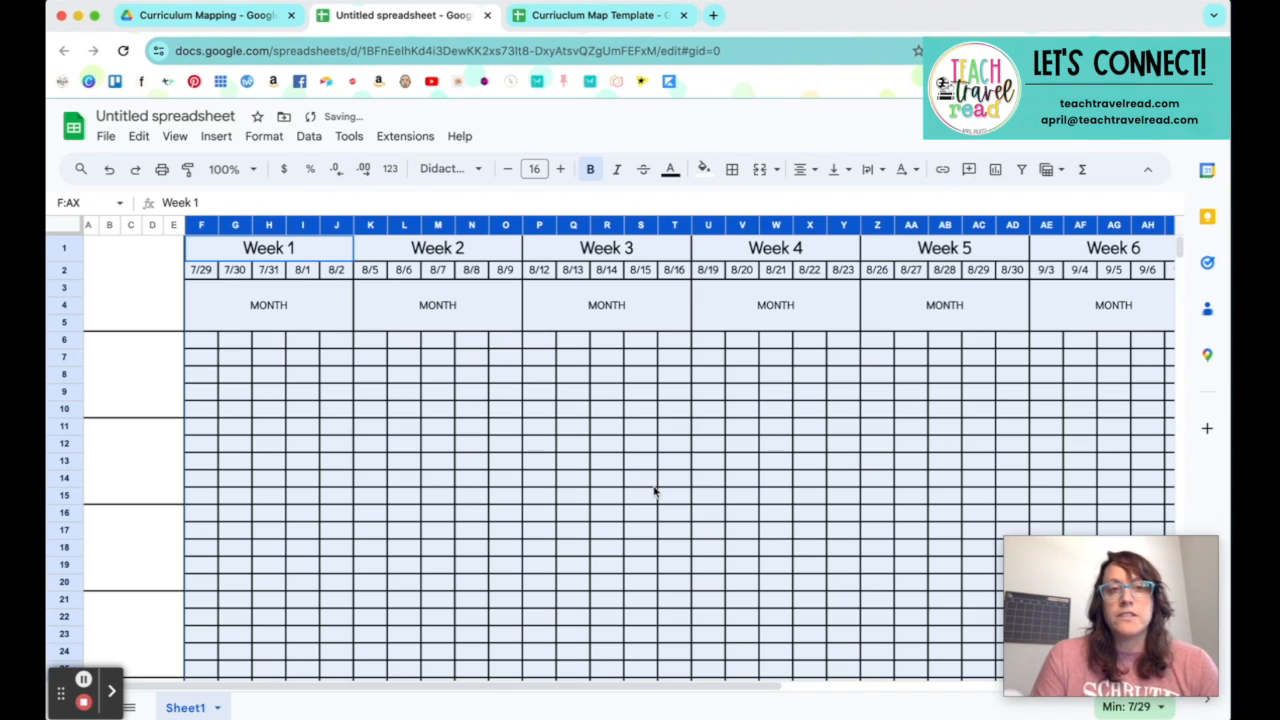
left_click(655, 486)
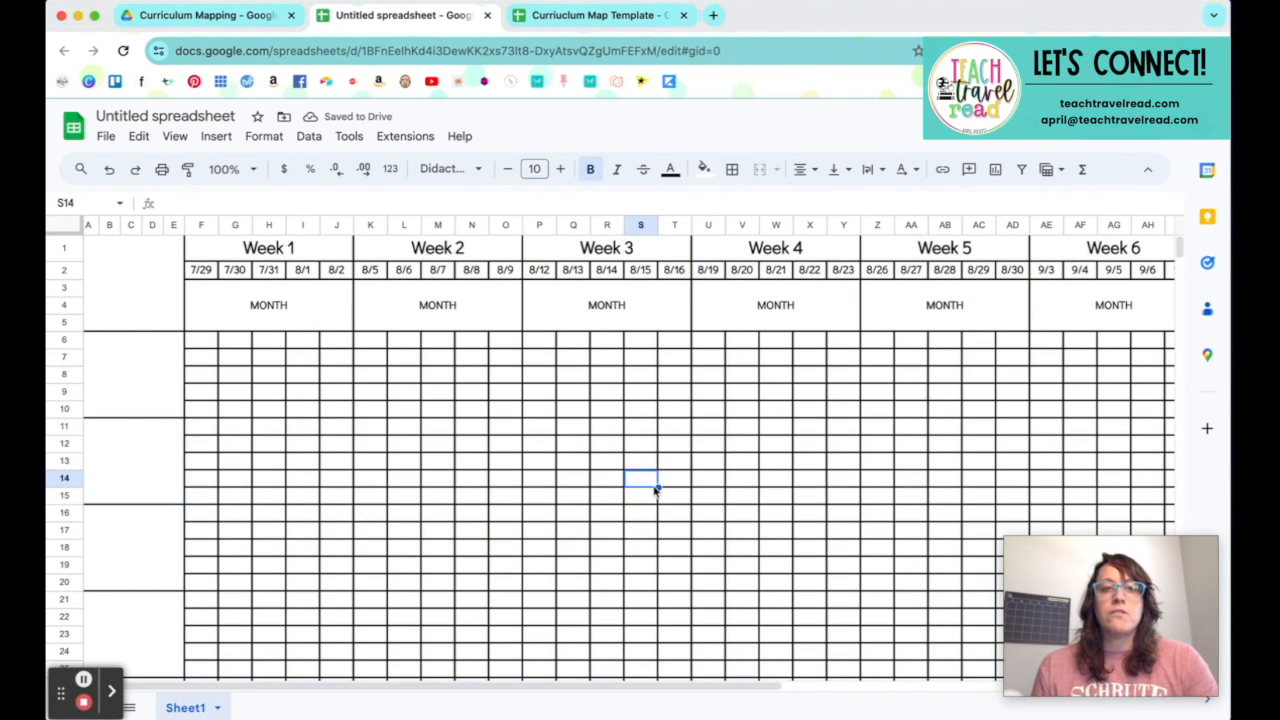
key("super+z")
left_click(624, 447)
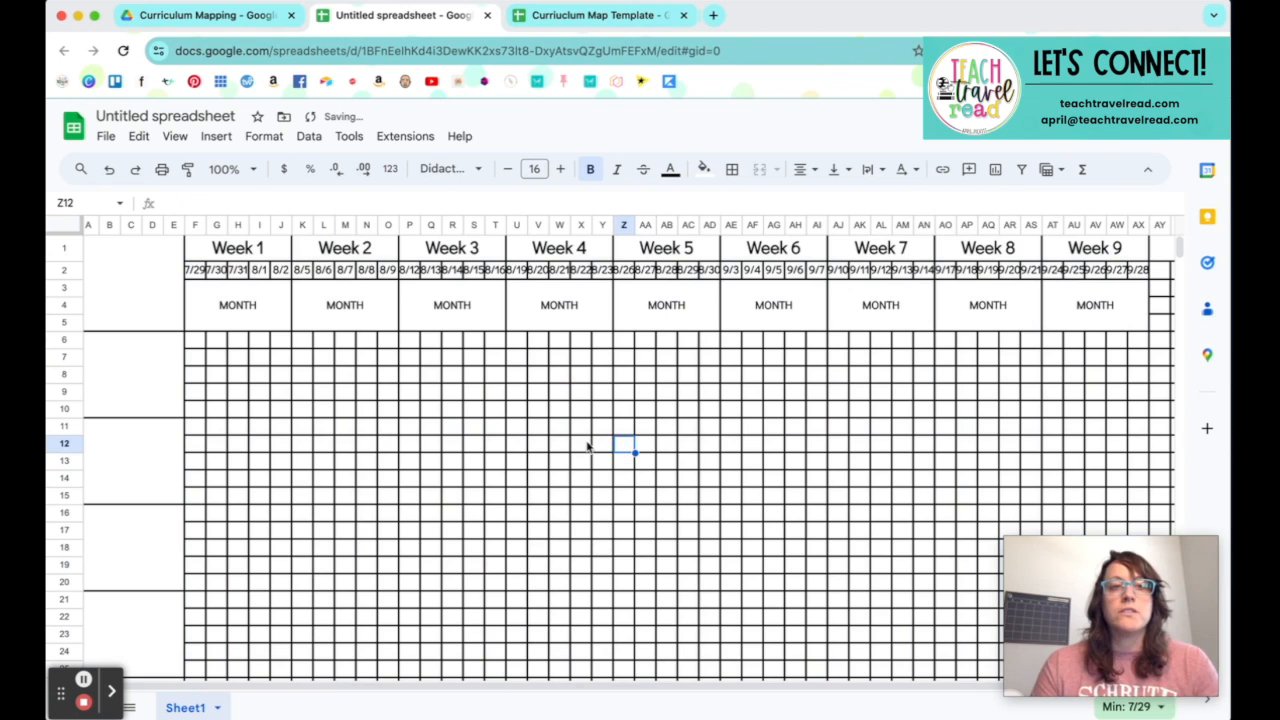
Step: Reduce the font size of the row 2 dates so they fit within their narrow columns
left_click(64, 270)
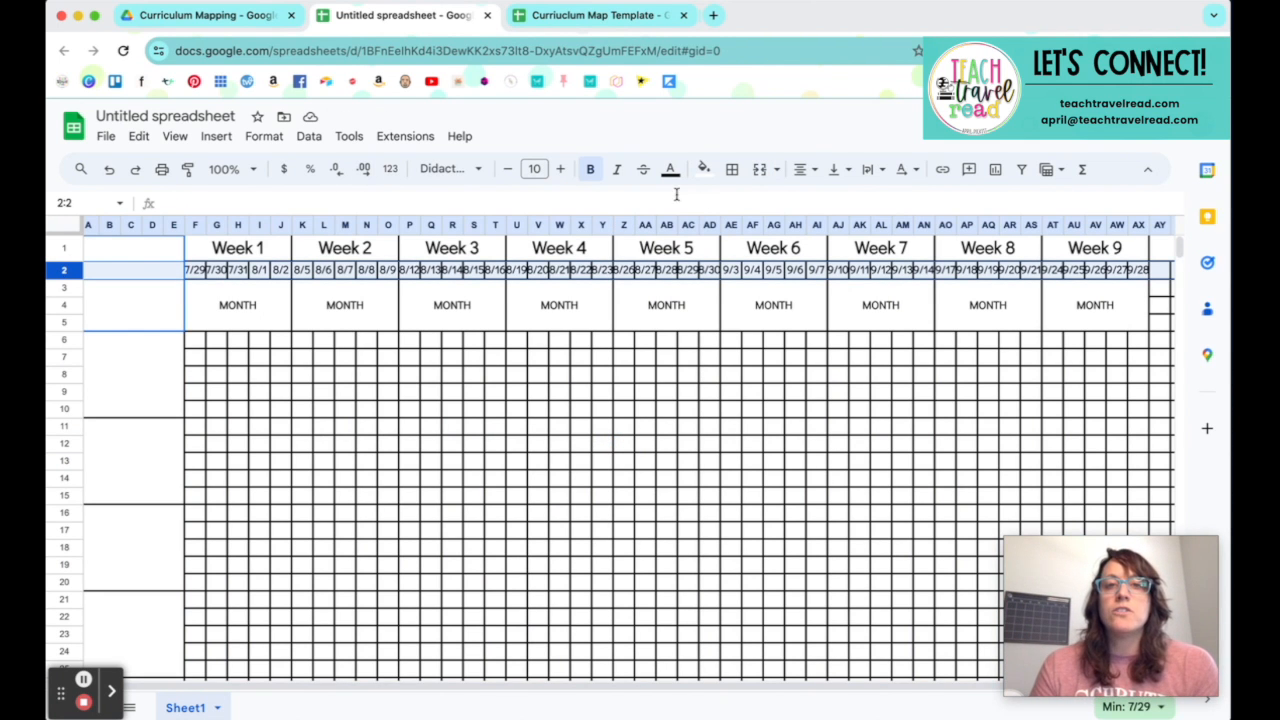
left_click(508, 169)
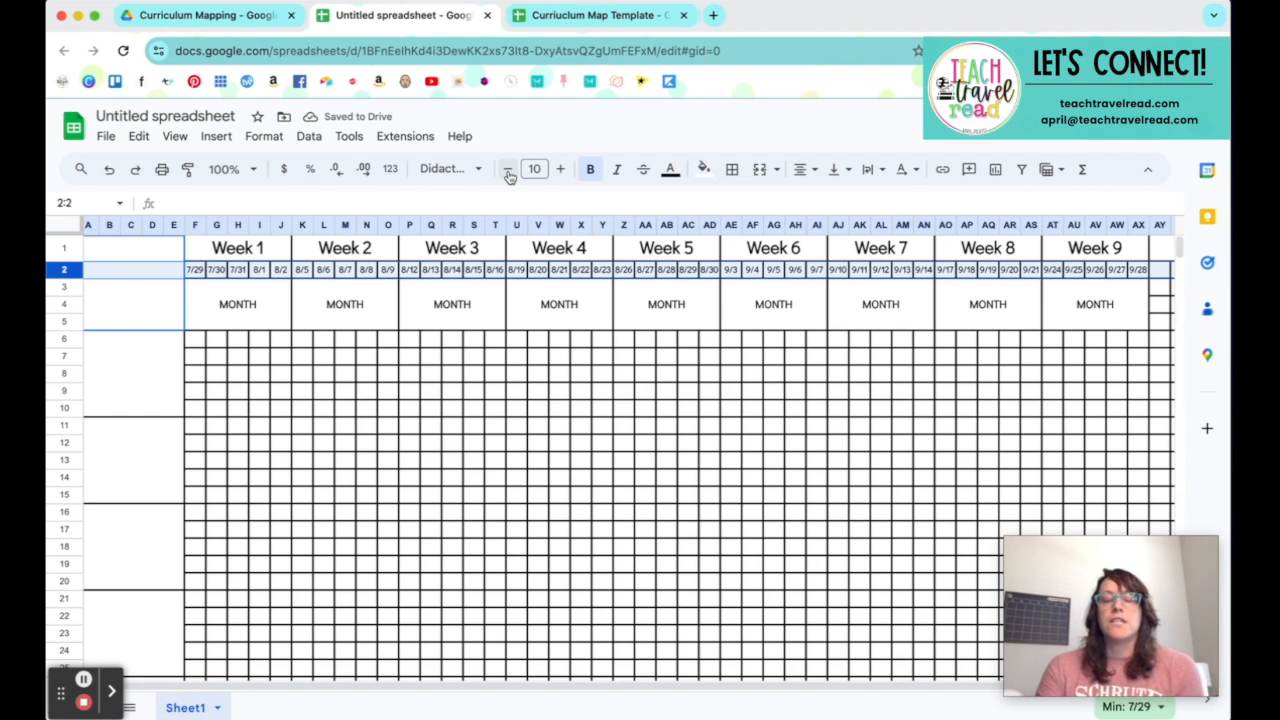
left_click(533, 380)
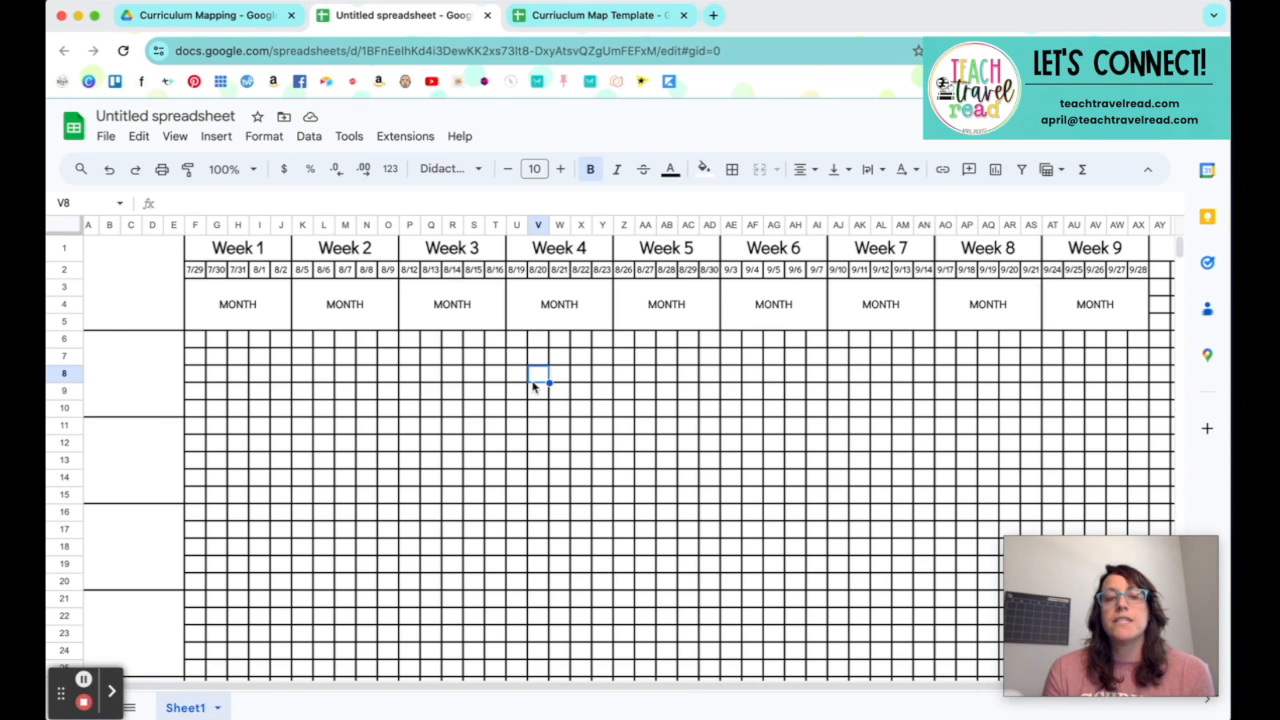
Step: Unmerge the Week 1 MONTH block, merge F3:H5 over the July dates, and label it JULY
left_click(252, 309)
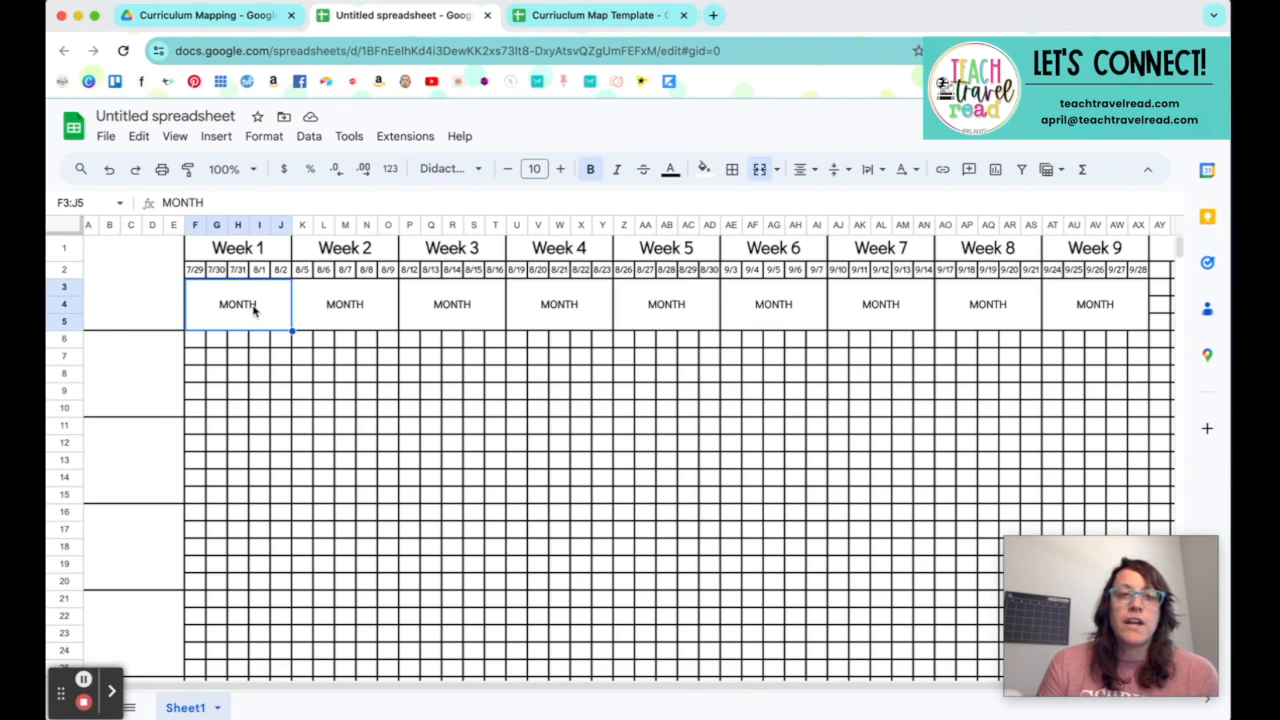
left_click(760, 170)
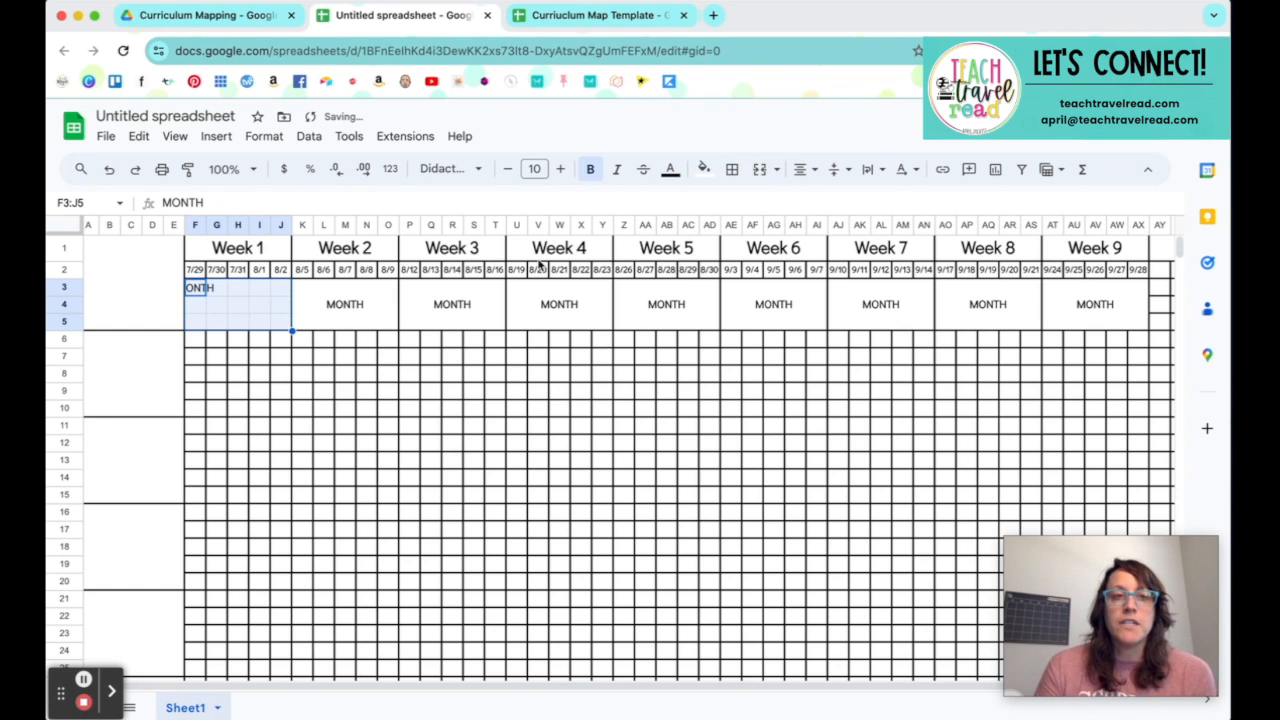
left_click(195, 316)
left_click_drag(192, 292, 241, 320)
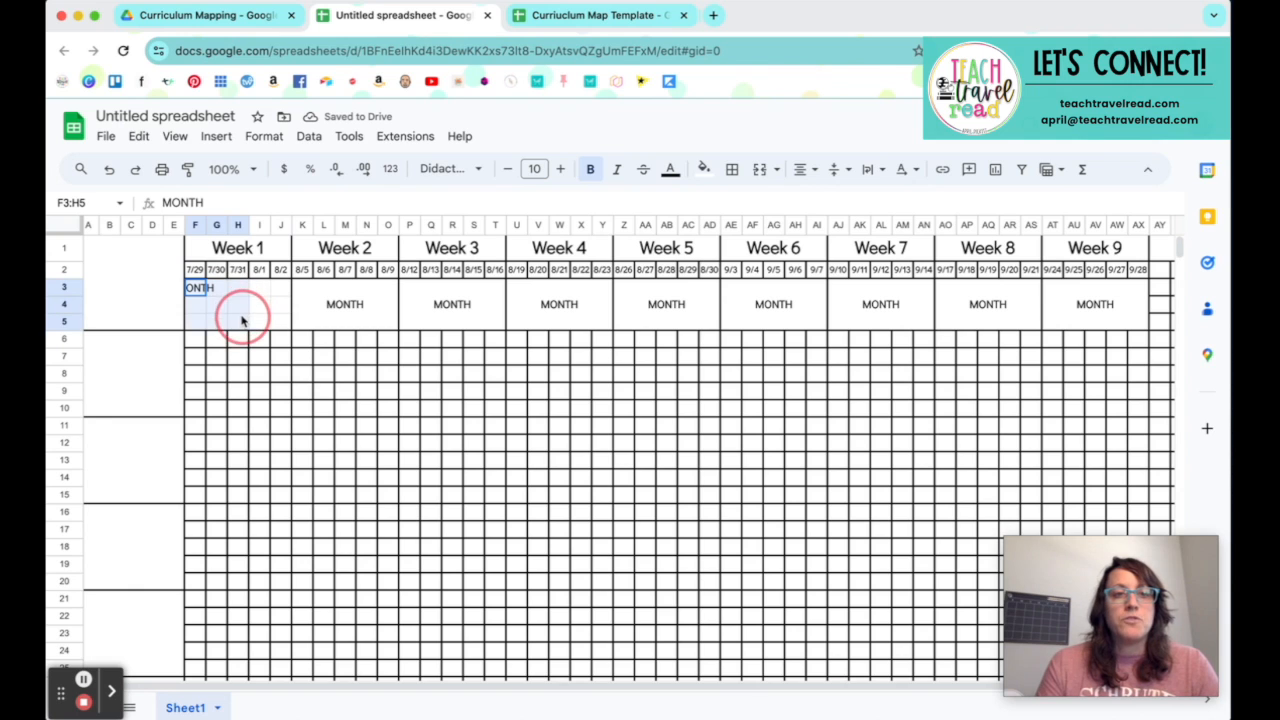
left_click(760, 170)
left_click(200, 314)
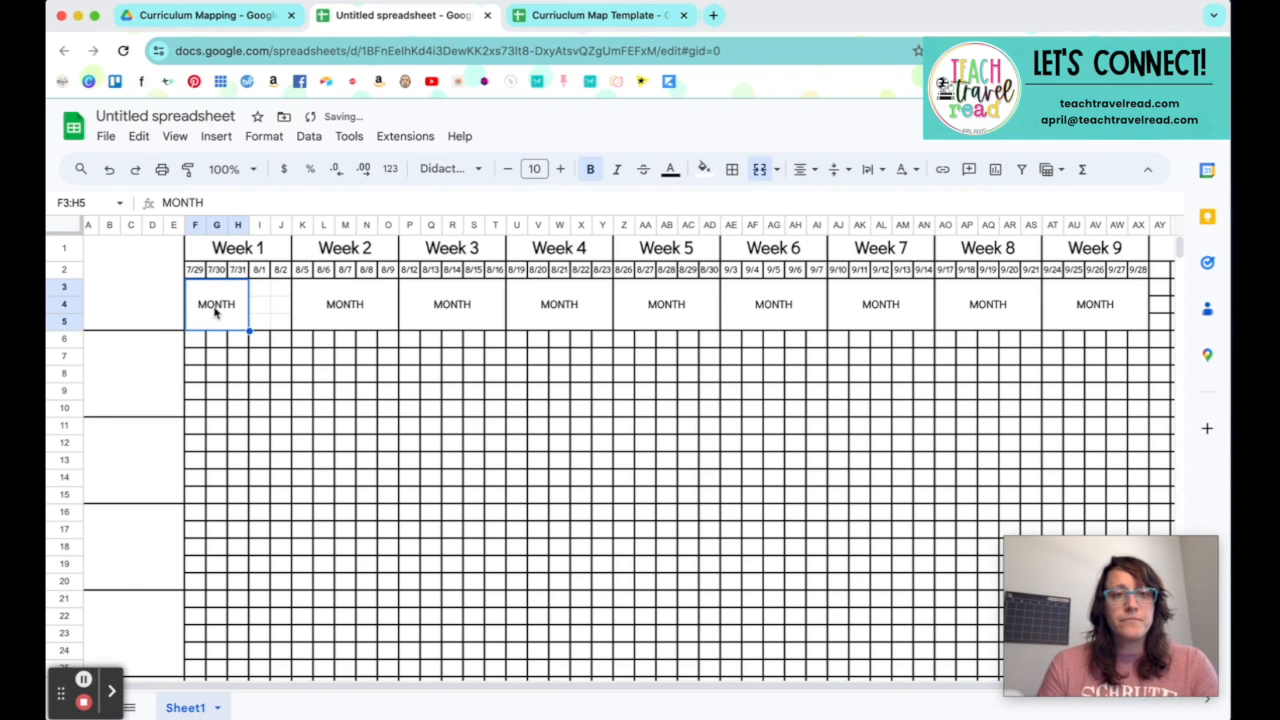
double_click(215, 308)
double_click(215, 300)
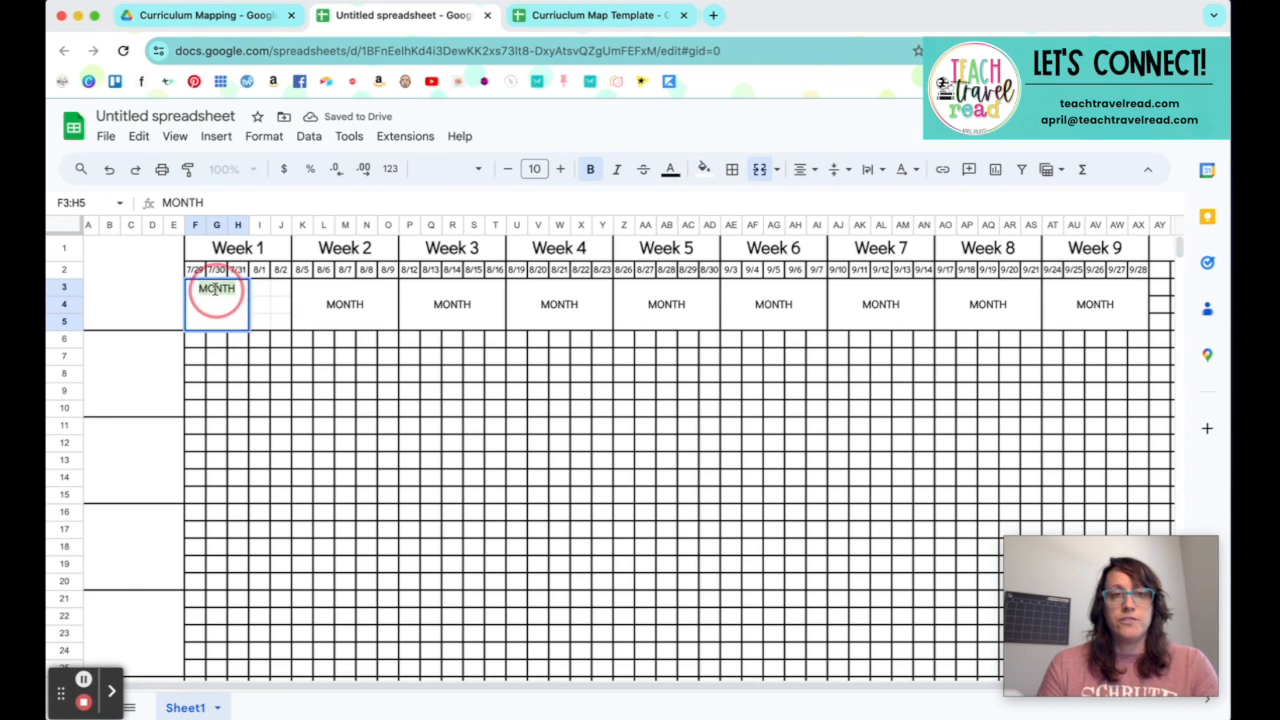
type("JULY")
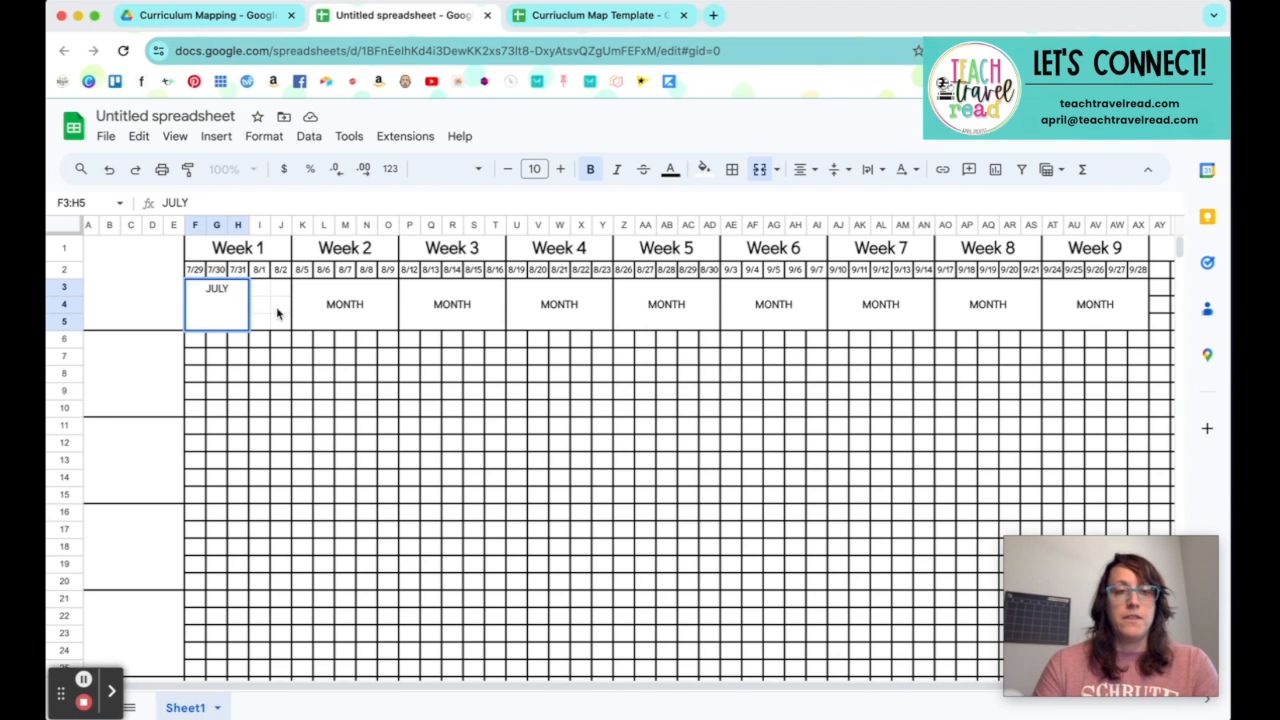
left_click(285, 308)
Step: Merge I3:AD5 over the August dates into one block and label it AUGUST
left_click_drag(258, 292, 668, 312)
left_click(759, 169)
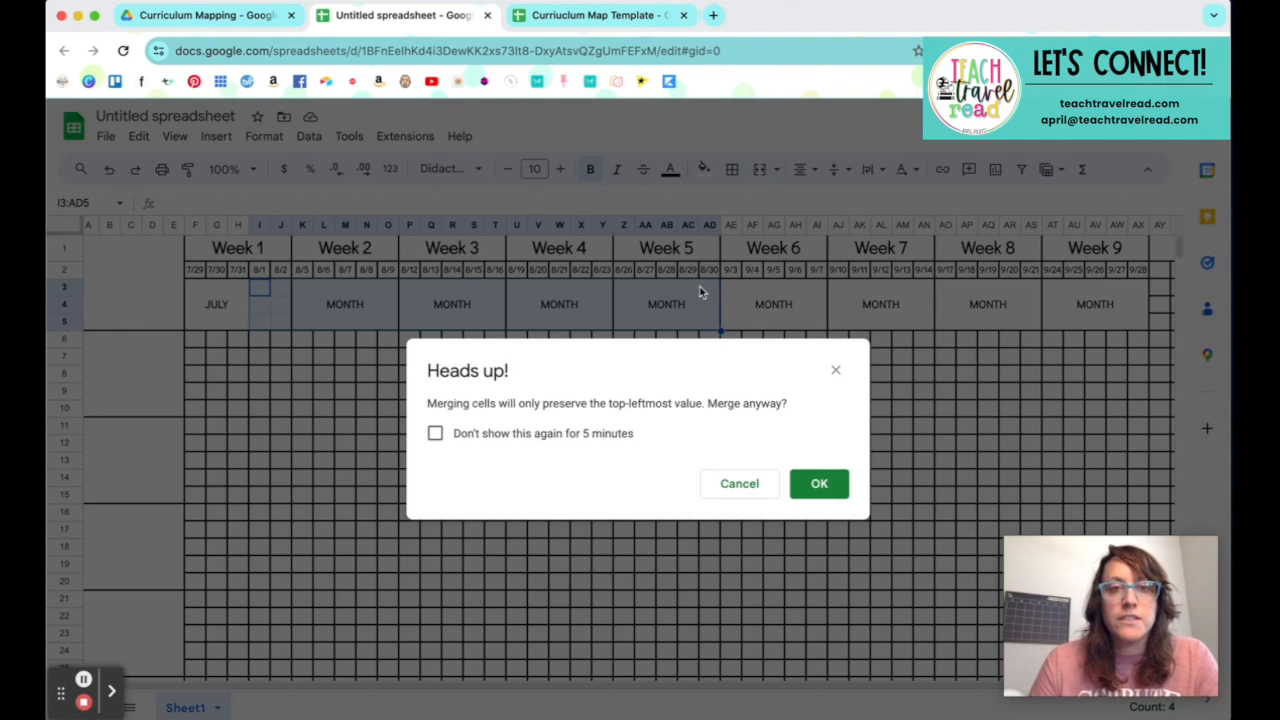
left_click(820, 484)
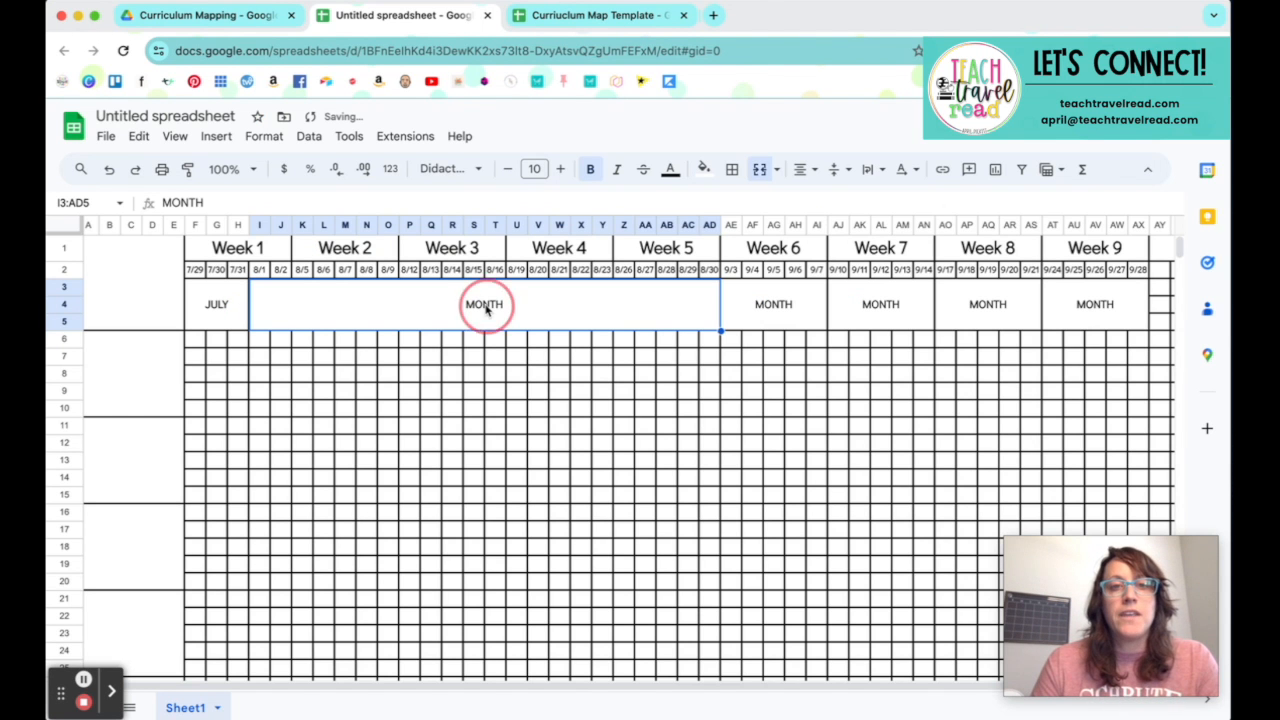
double_click(482, 305)
double_click(483, 288)
type("AUGUST")
Step: Merge AE3:AX5 over the September dates into one block and label it SEPTEMBER
left_click_drag(780, 314, 1086, 314)
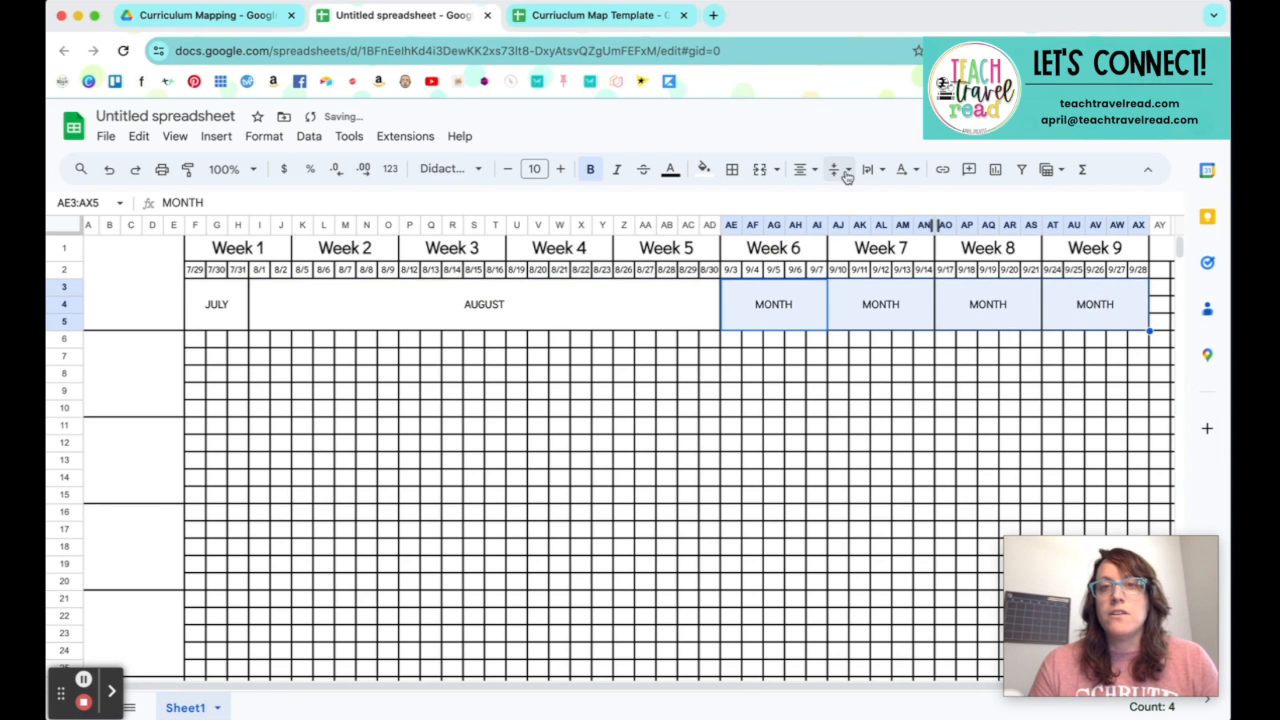
left_click(760, 170)
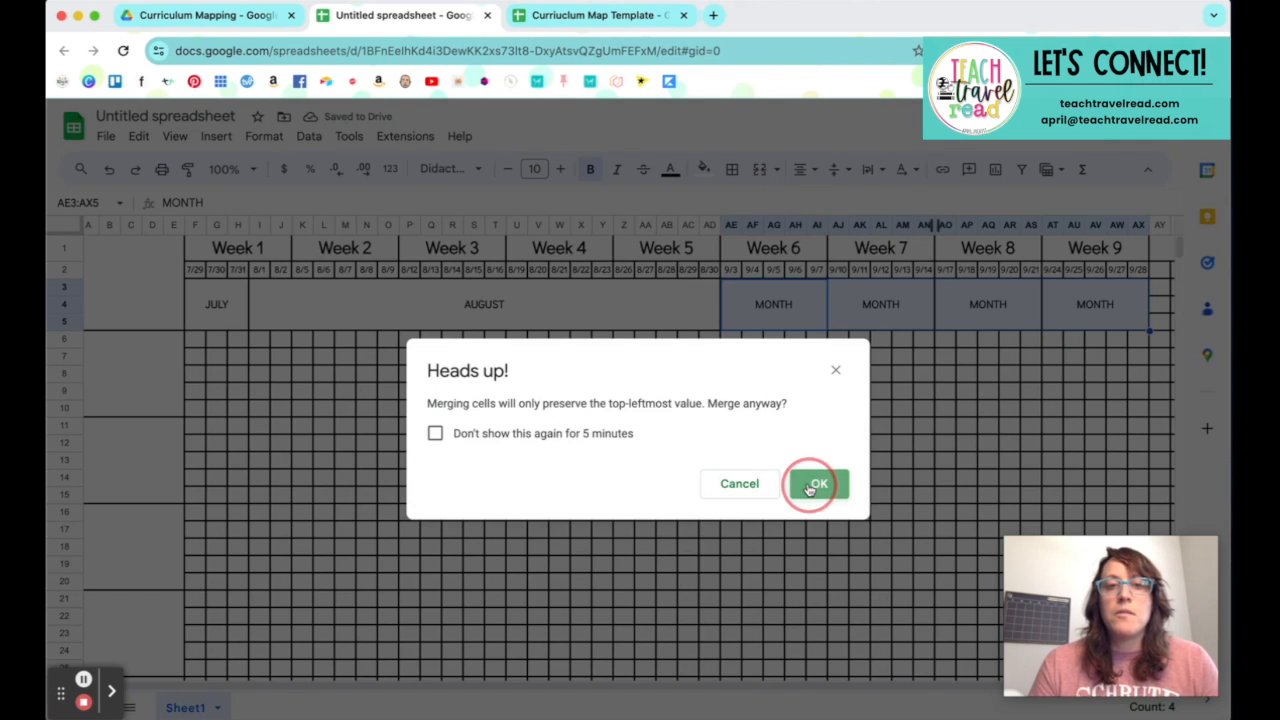
left_click(811, 484)
type("SEPT")
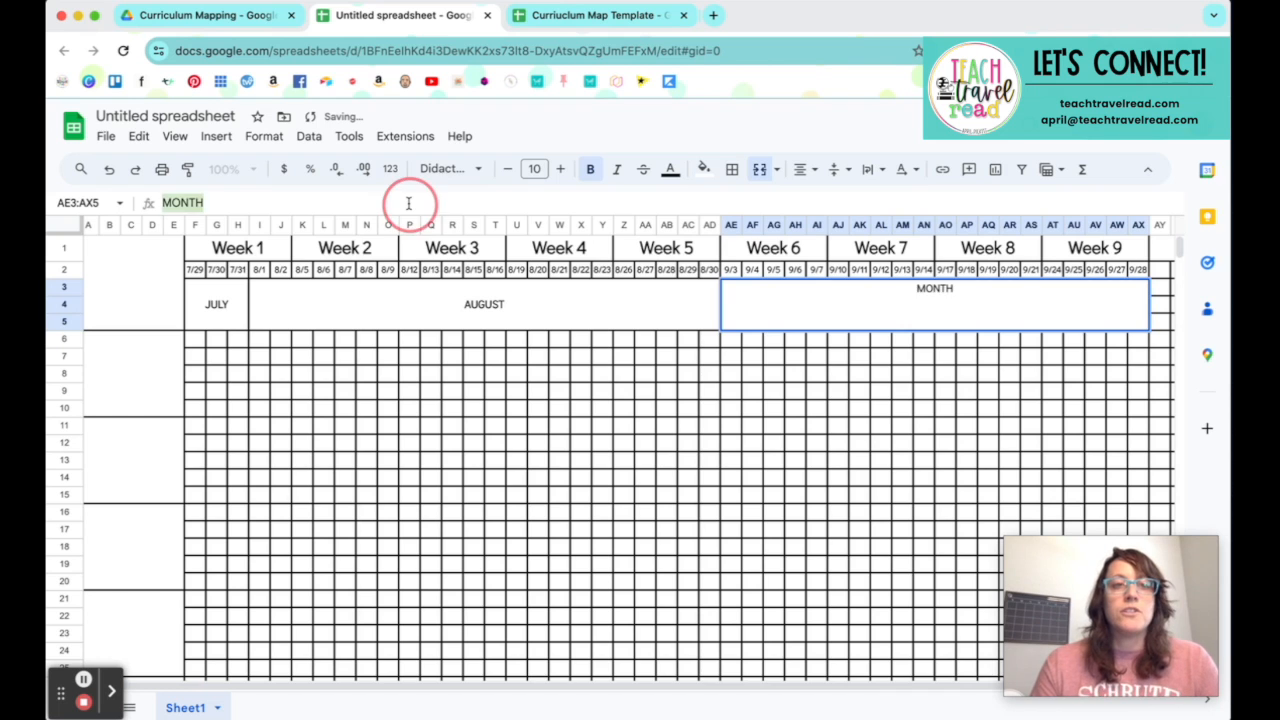
type("EMBER")
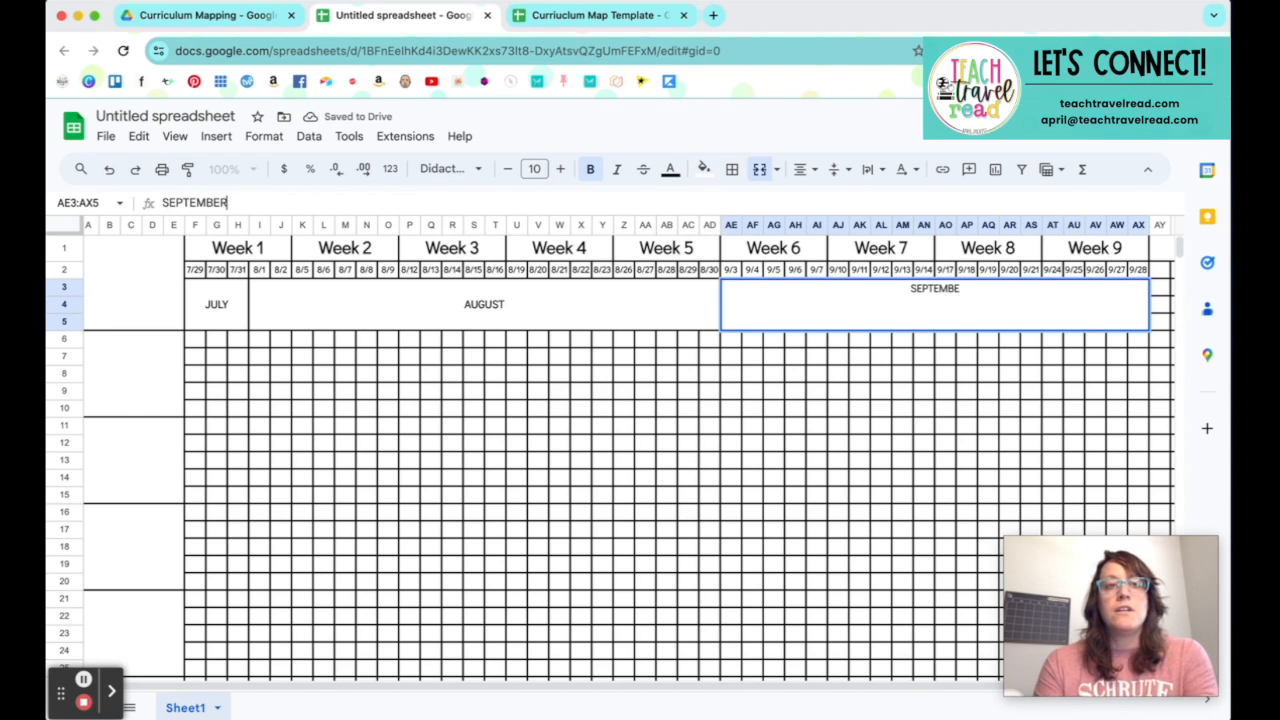
key("Tab")
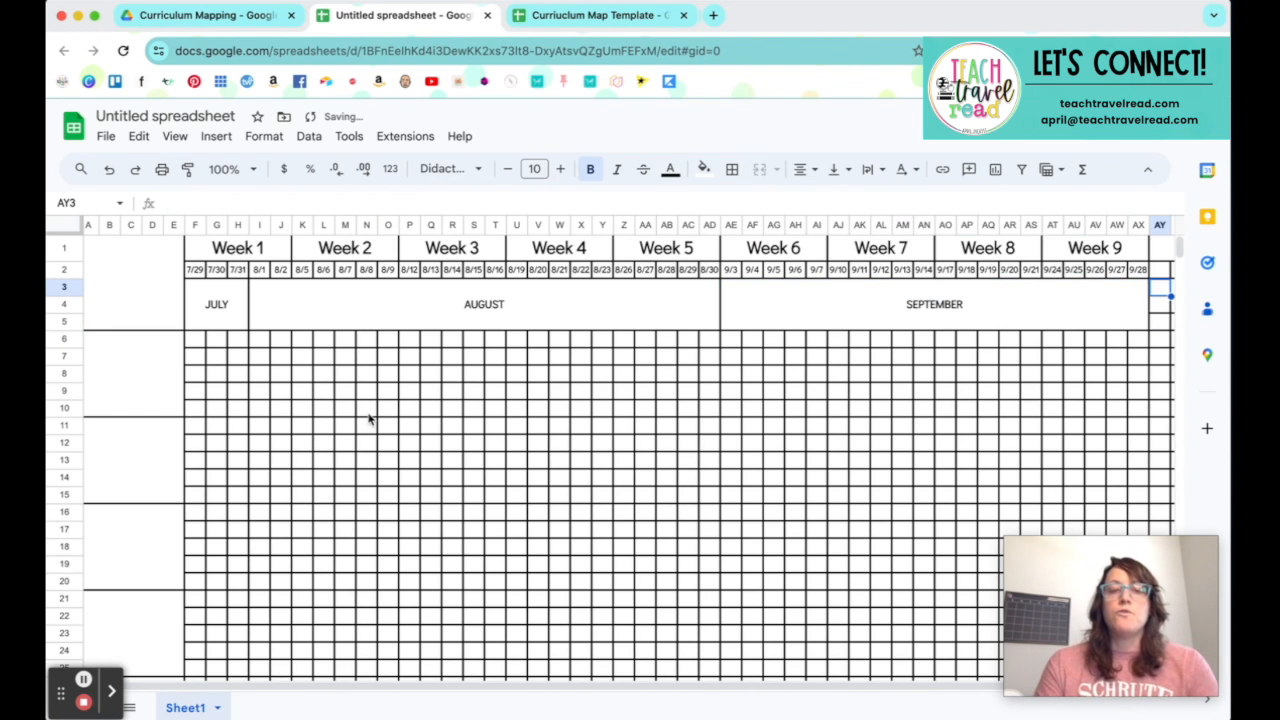
Step: Increase the font size of the JULY, AUGUST and SEPTEMBER labels to 17
left_click_drag(216, 306, 838, 318)
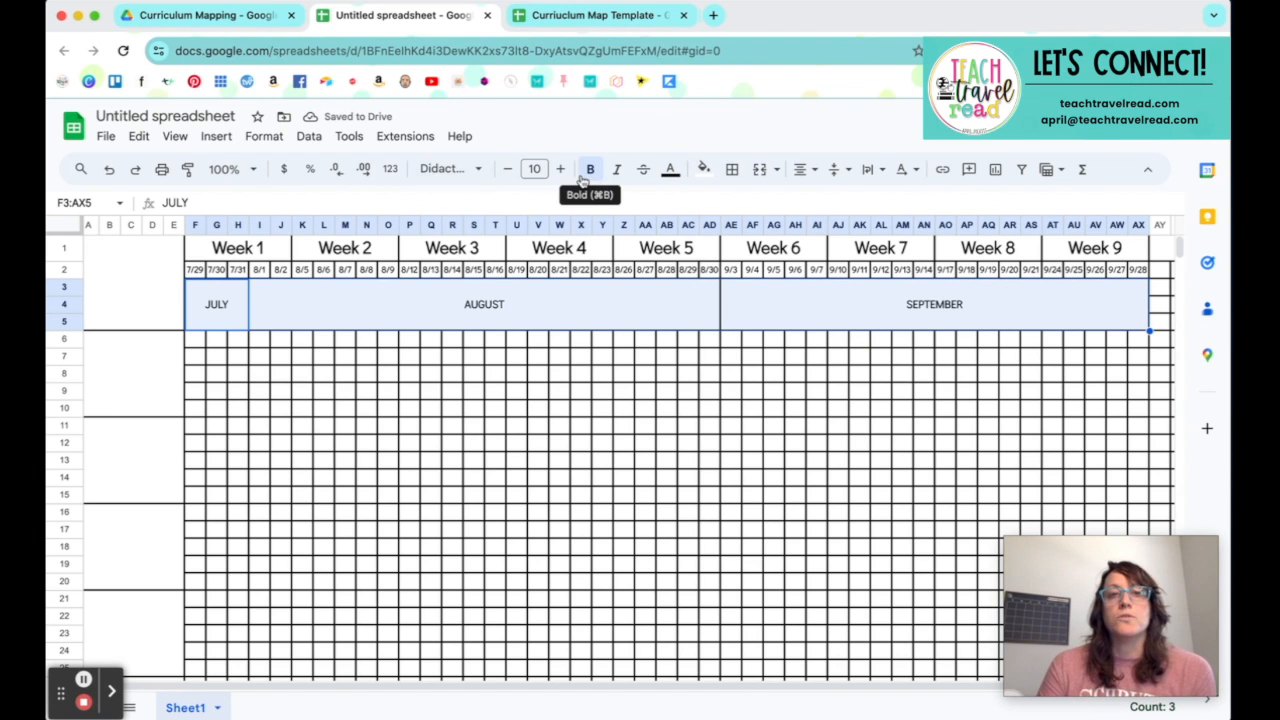
left_click(480, 170)
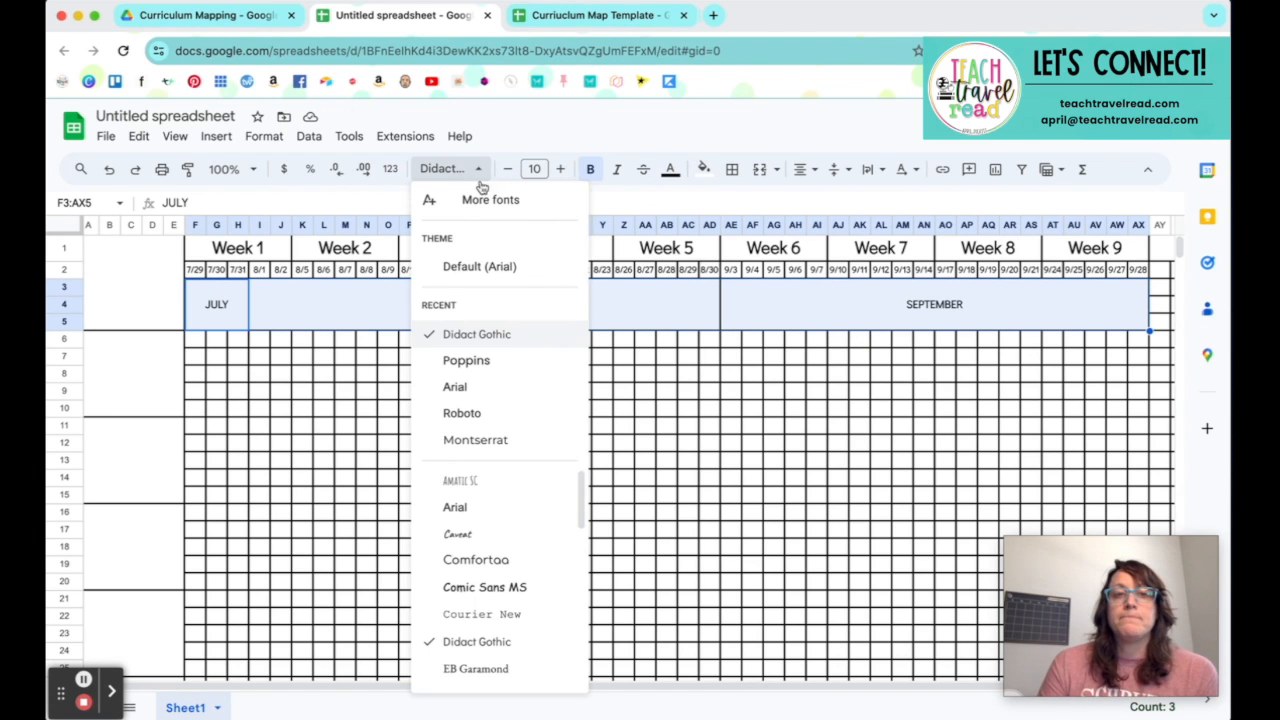
left_click(484, 360)
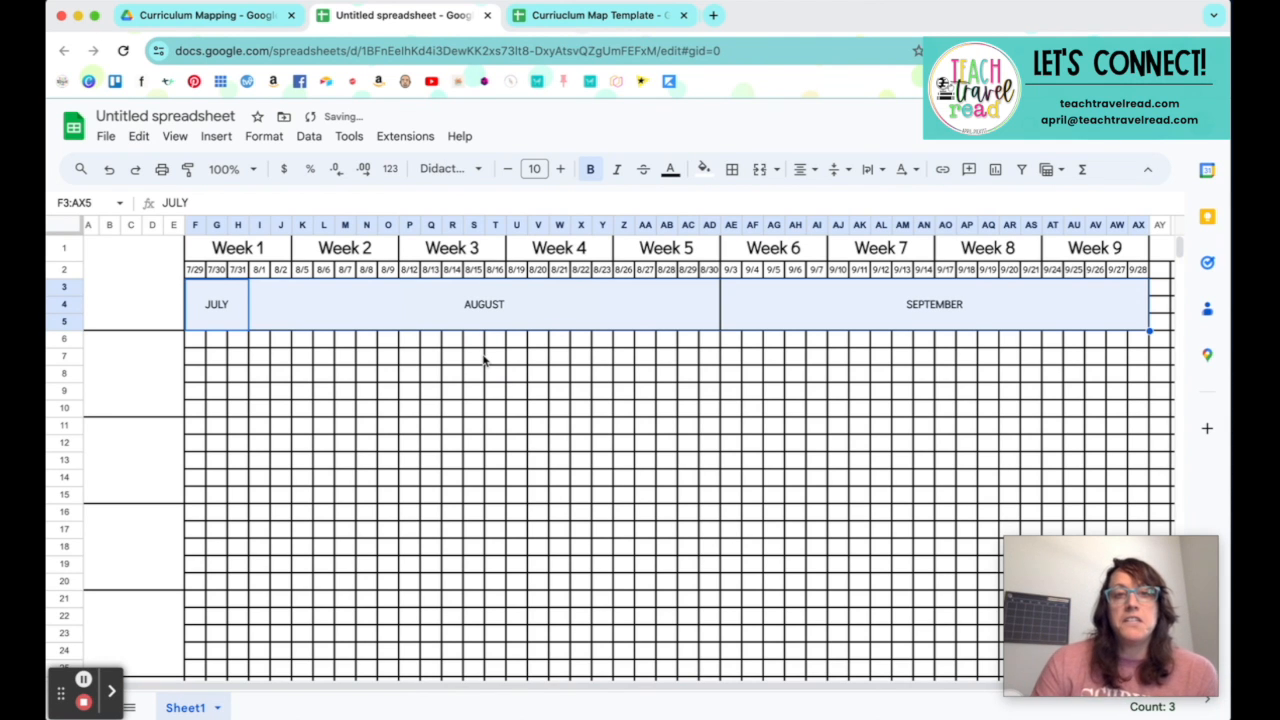
left_click(561, 170)
left_click(561, 170)
left_click(561, 170)
left_click(561, 170)
left_click(561, 170)
left_click(561, 170)
left_click(561, 170)
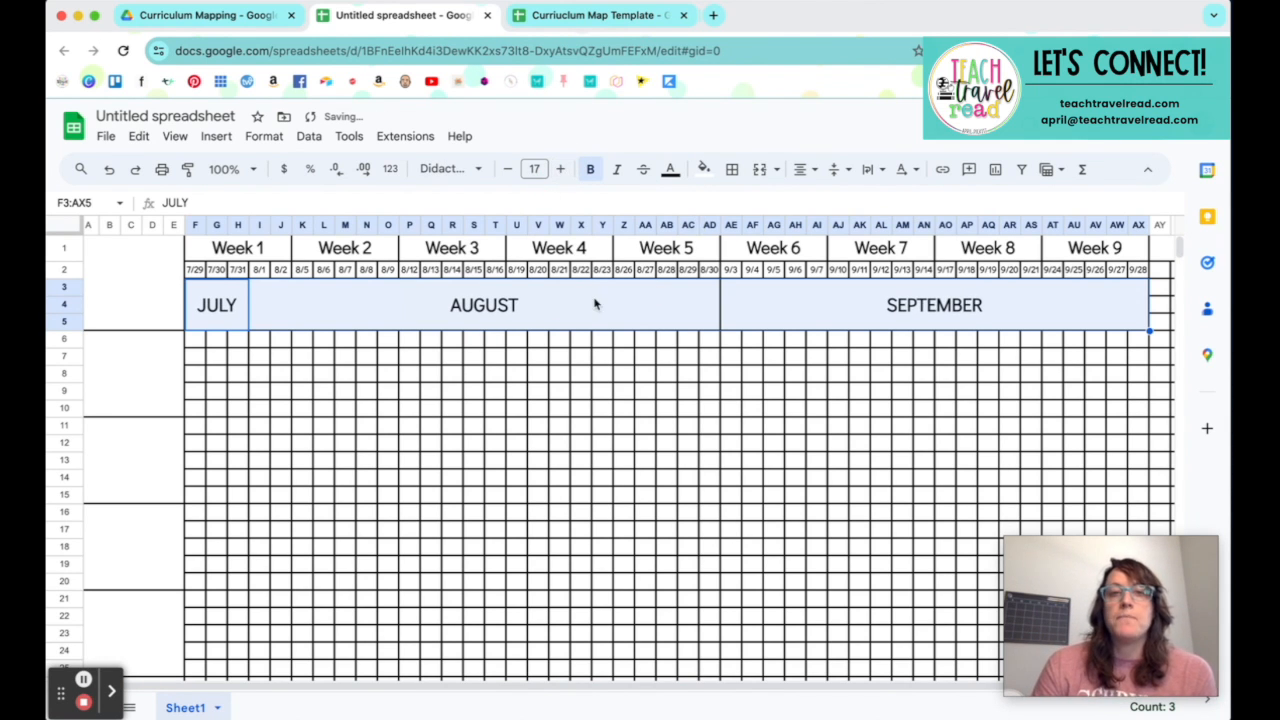
left_click(652, 393)
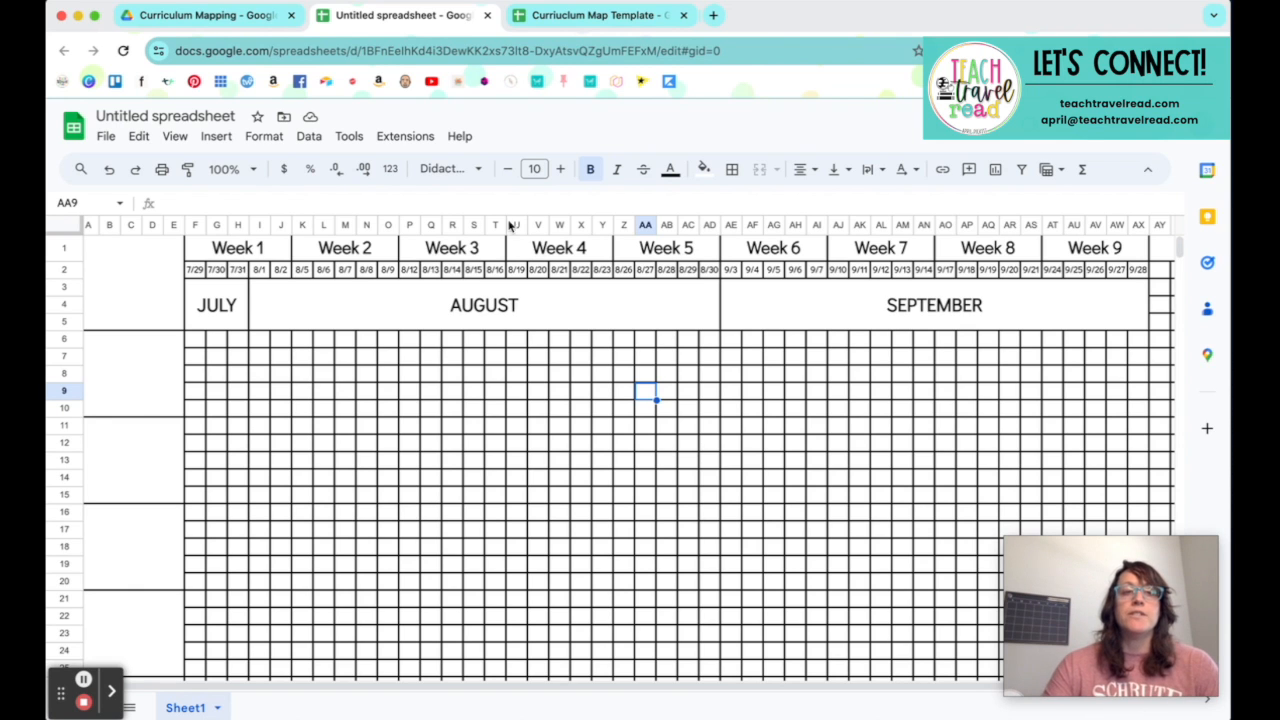
Step: Label the subject block A6:E10 as MORNING MEETING
left_click(138, 391)
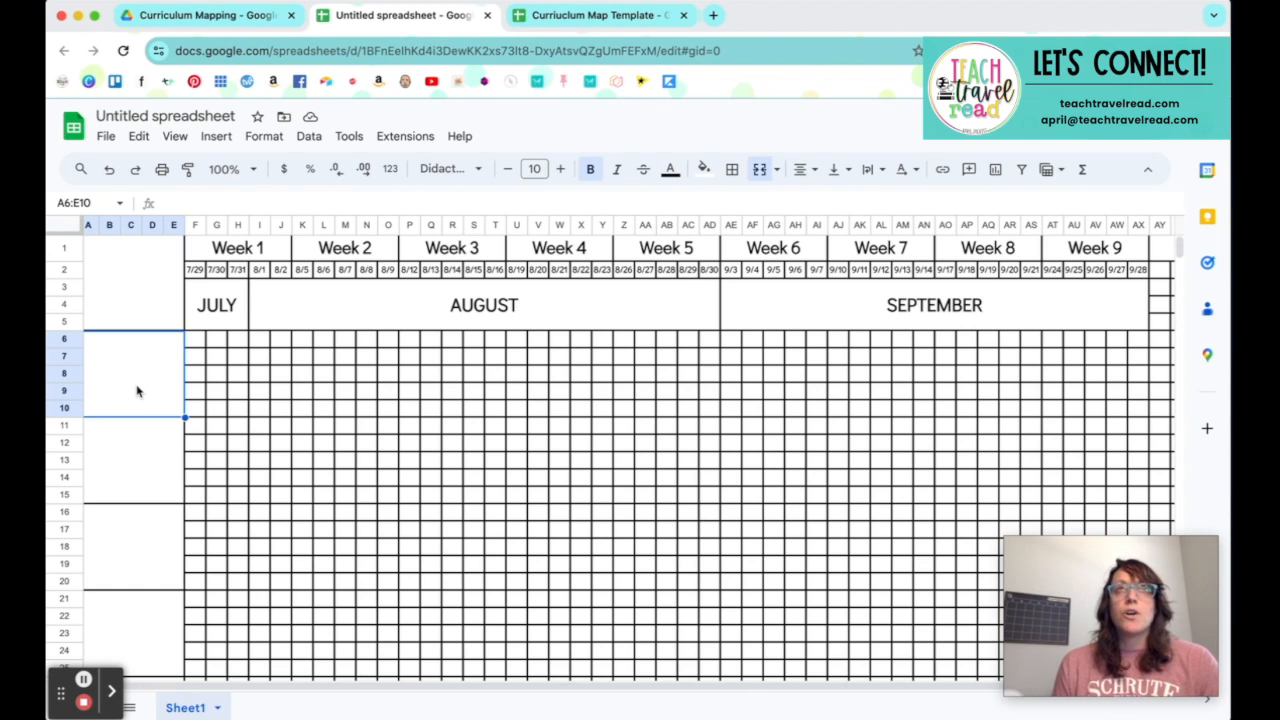
type("MORNIN")
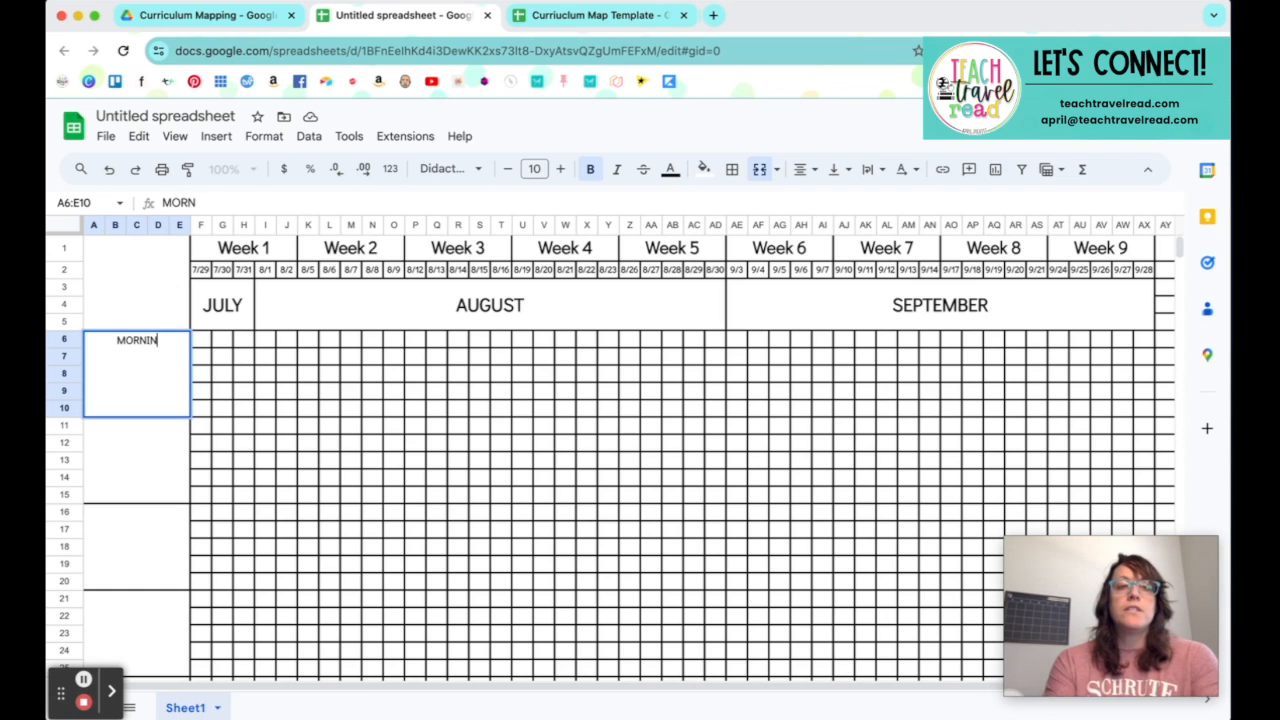
type("G MEETING")
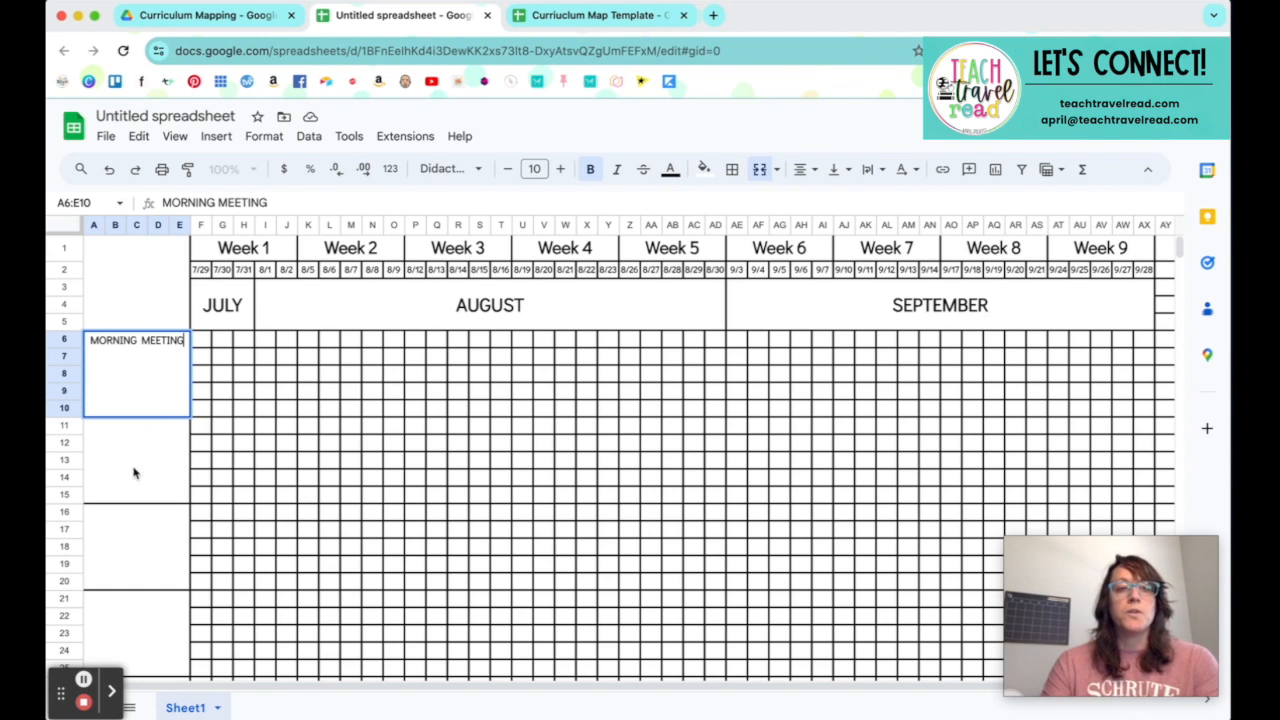
left_click(128, 488)
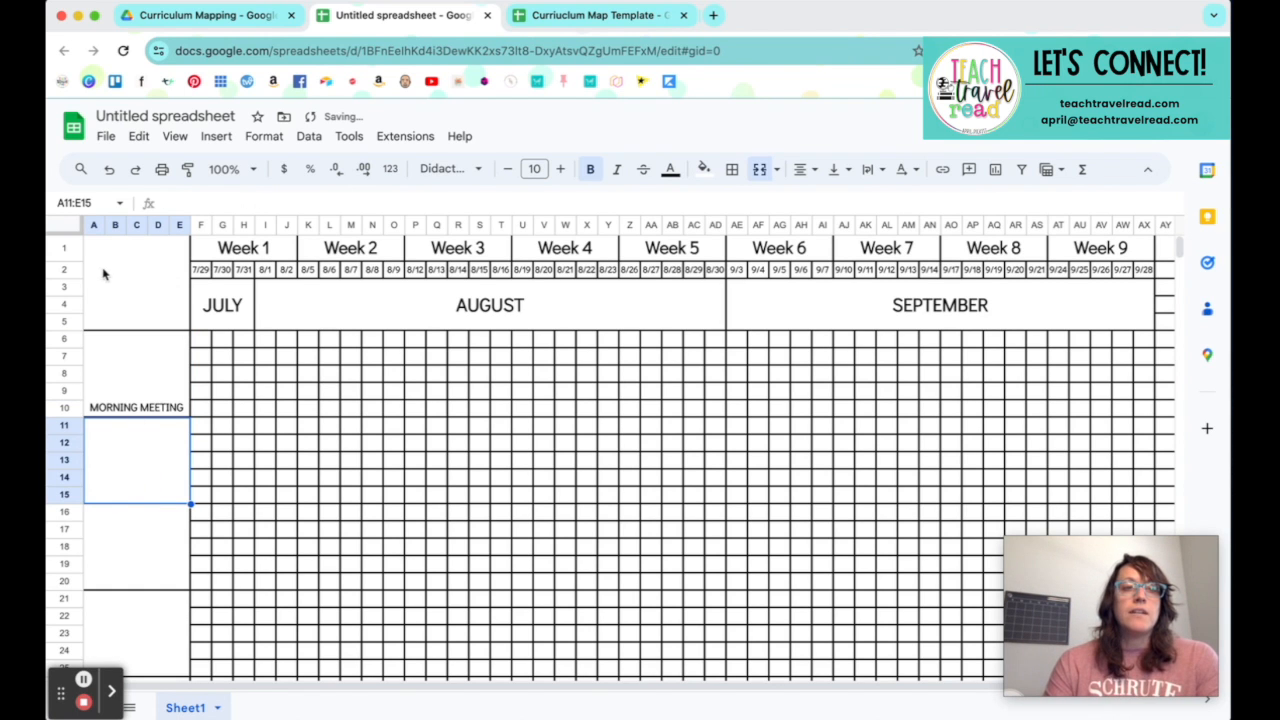
Step: Set the vertical alignment of the merged blocks in A1:E100 to middle
left_click_drag(110, 292, 112, 362)
left_click_drag(152, 551, 157, 491)
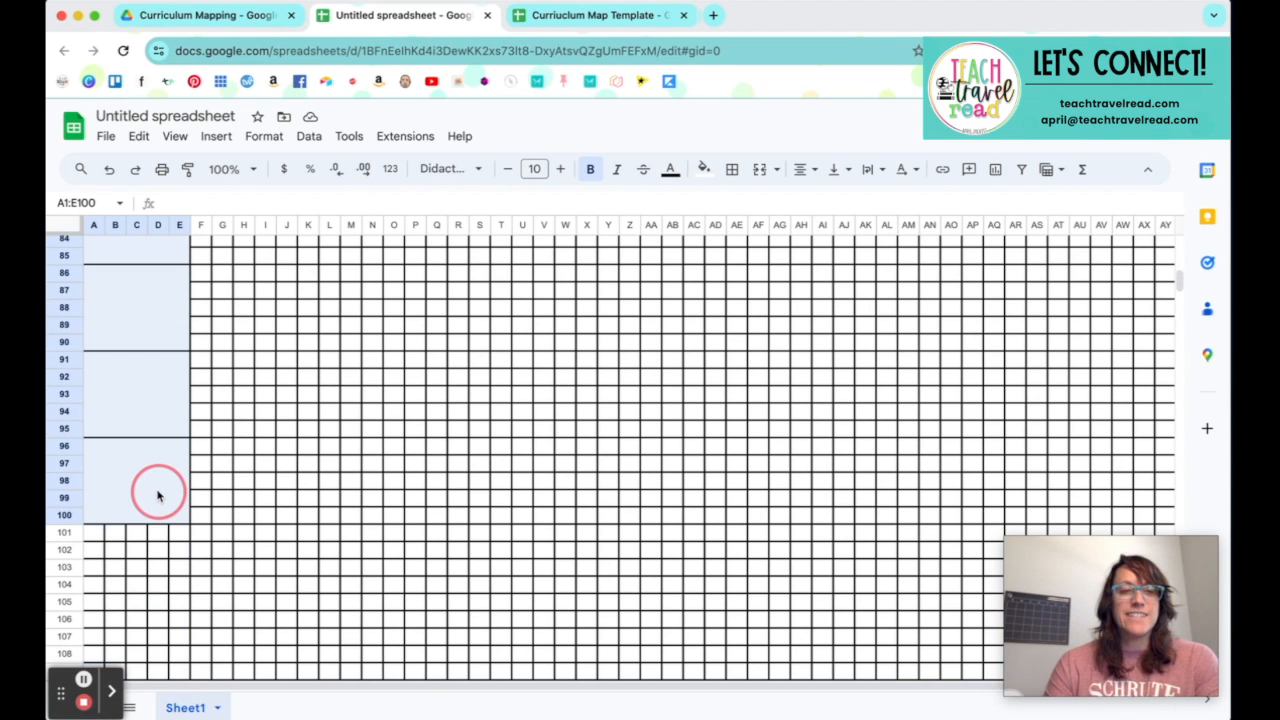
left_click(835, 169)
left_click(863, 206)
scroll(138, 385, "up", 20)
Step: Enter MATH in the subject block A11:E15 and ELA in the block A16:E20
left_click(141, 448)
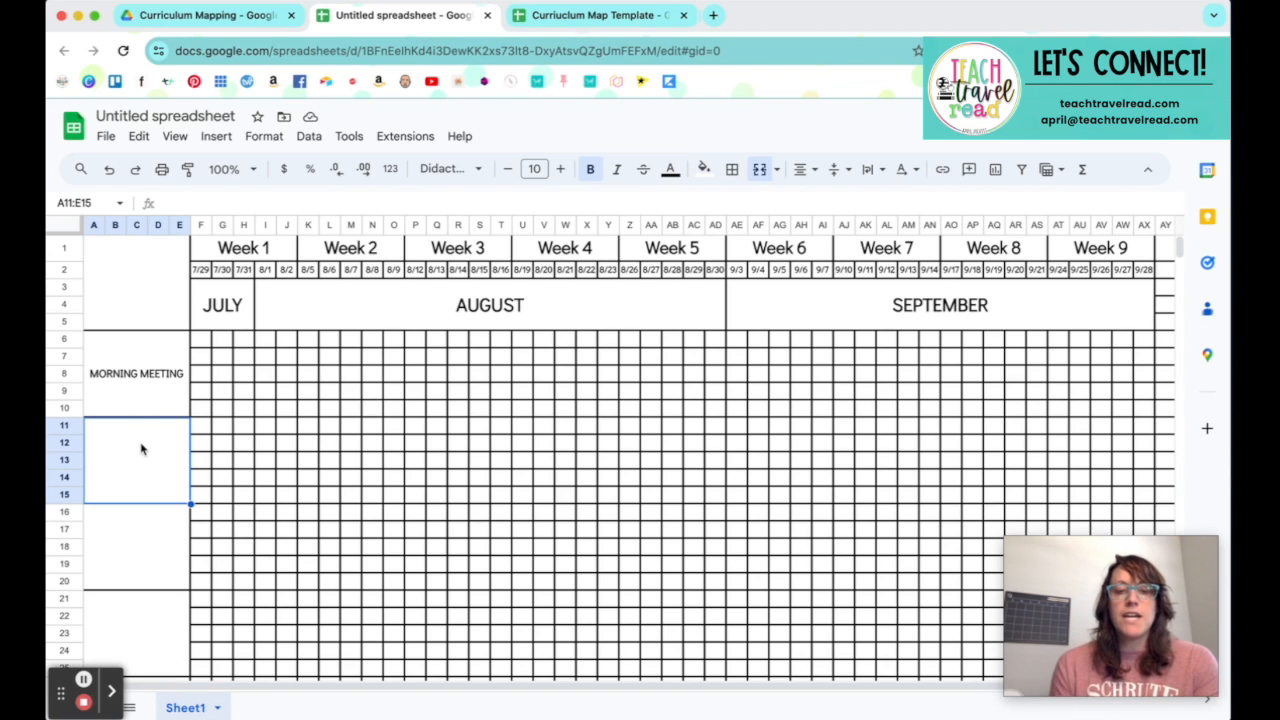
type("MATH")
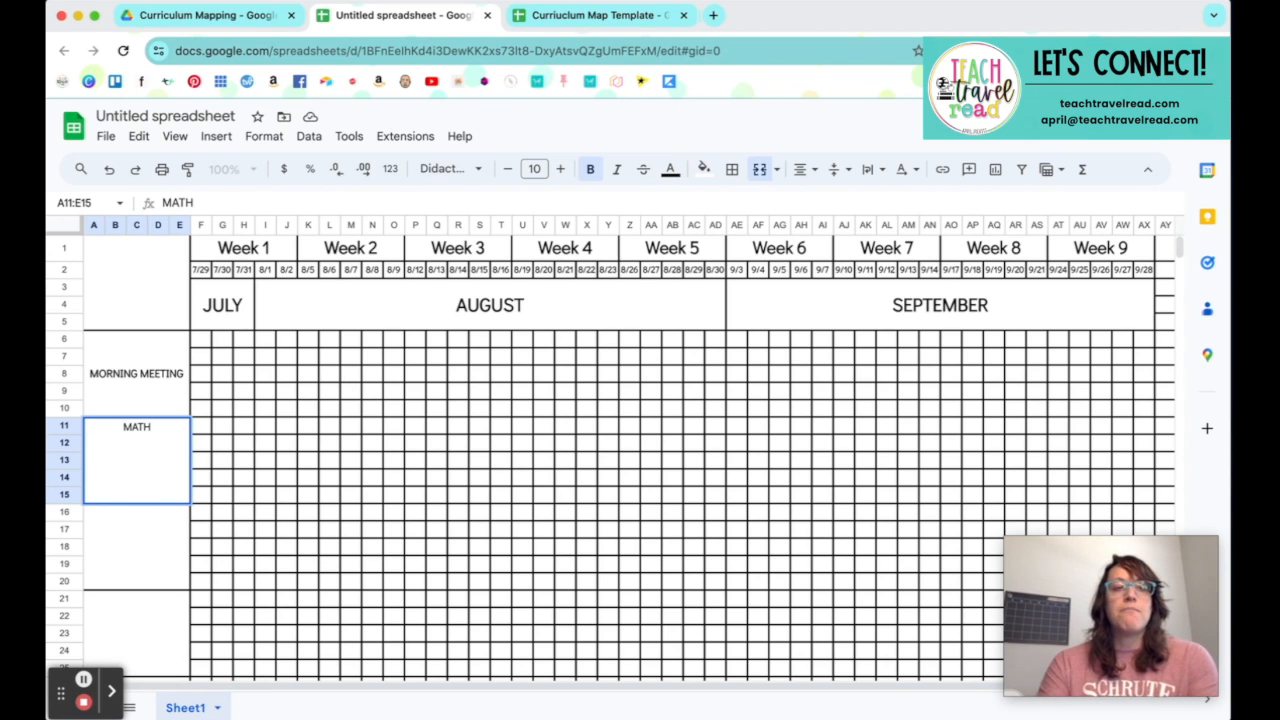
left_click(128, 553)
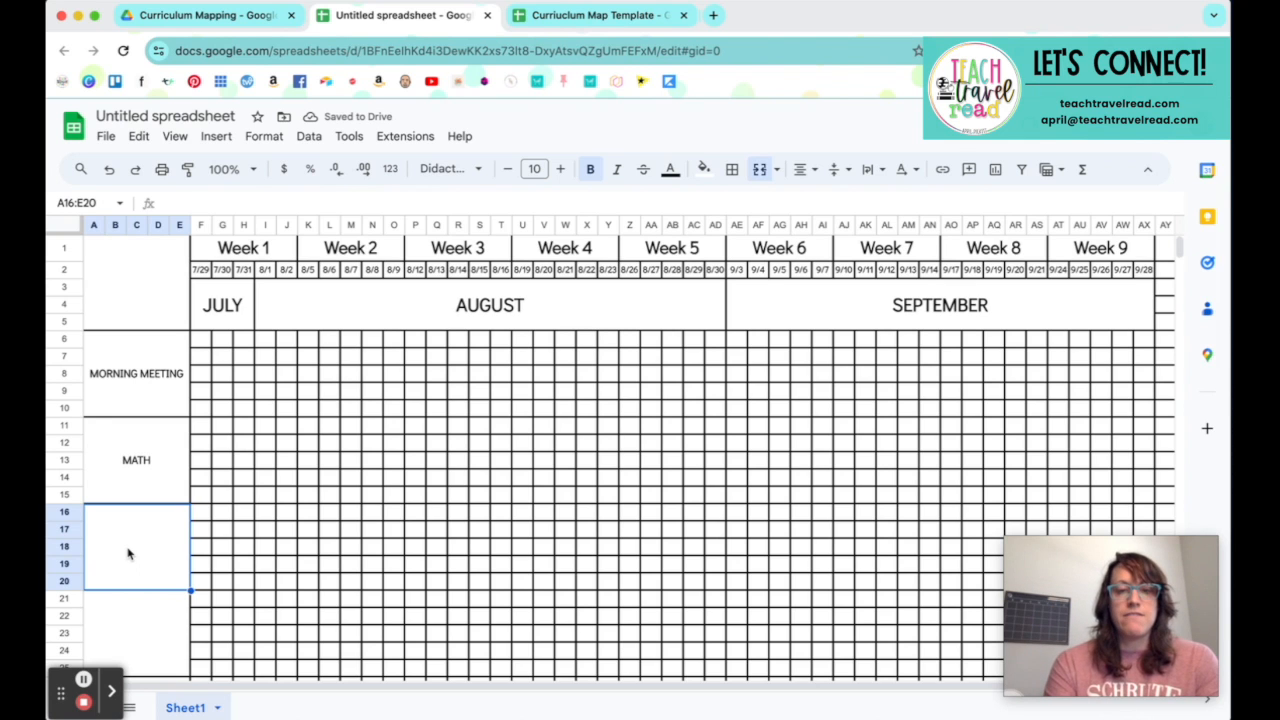
type("ELA (Reading")
key("BackSpace")
key("BackSpace")
key("BackSpace")
key("BackSpace")
key("BackSpace")
key("BackSpace")
key("BackSpace")
key("BackSpace")
key("BackSpace")
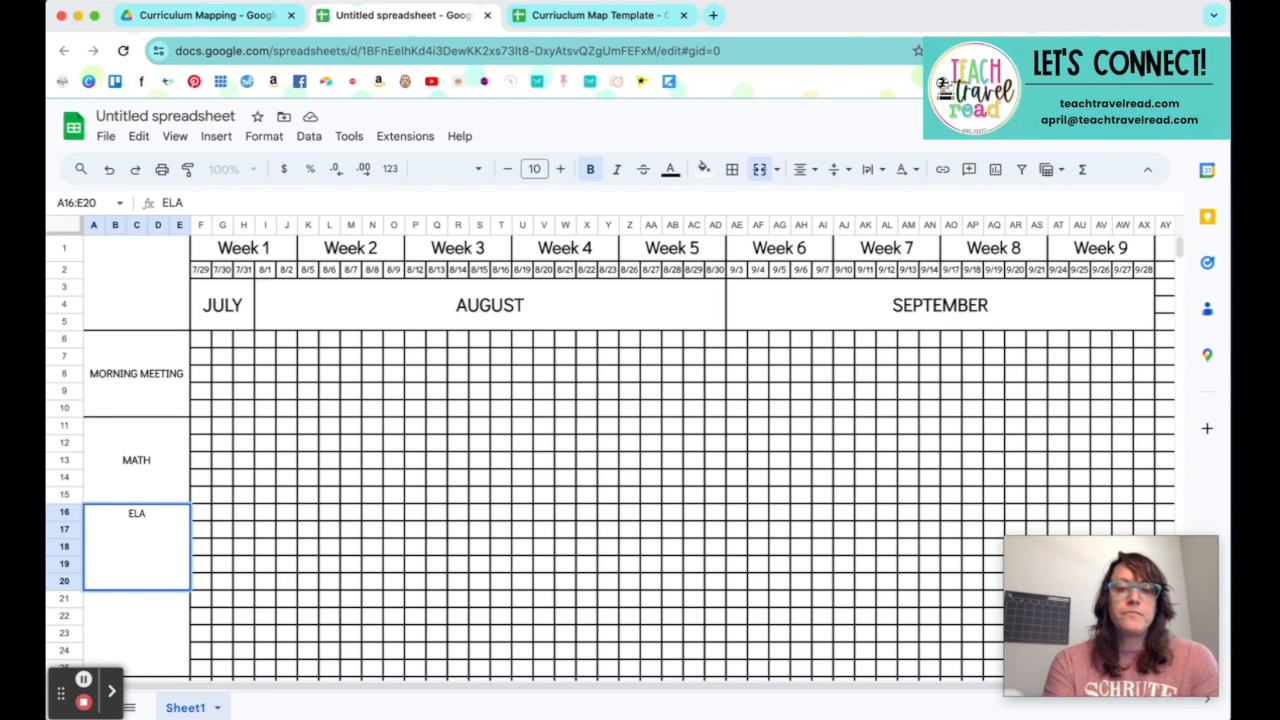
Step: Add GRAMMAR on a new line in the ELA block and delete ELA, leaving GRAMMAR as its only label
key("alt+Return")
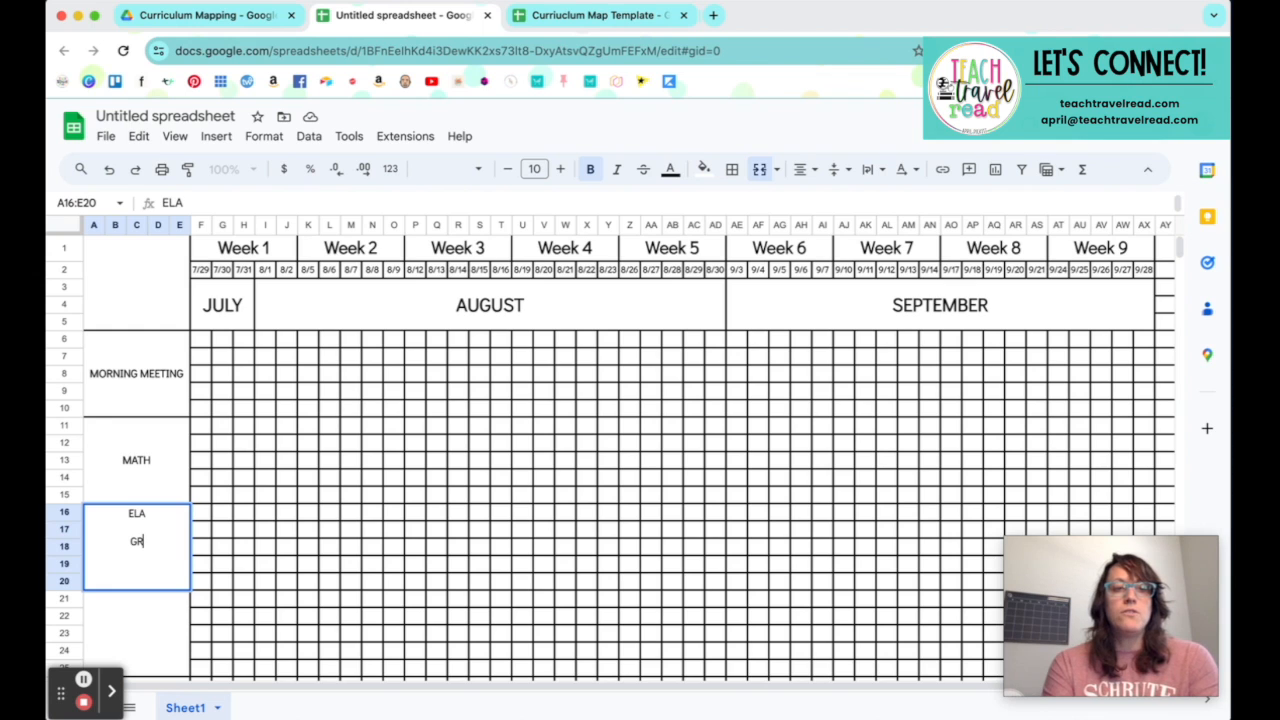
type("GRAS")
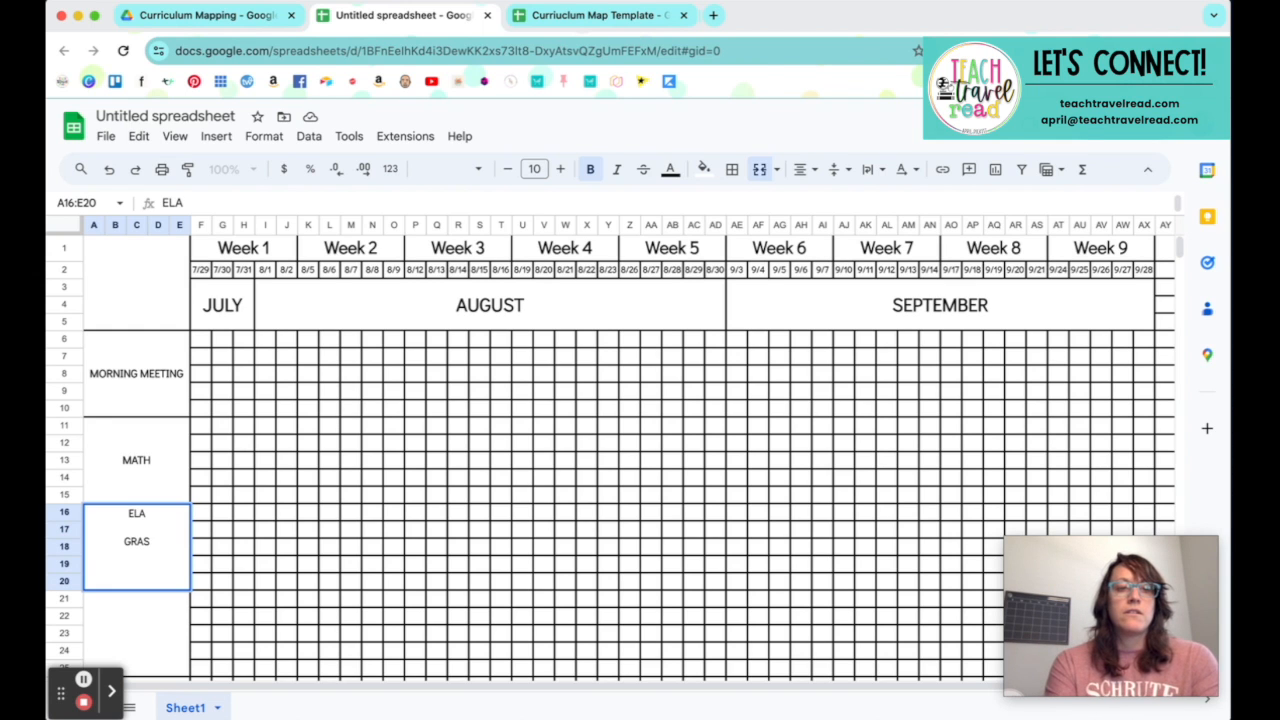
key("BackSpace")
type("MMAR")
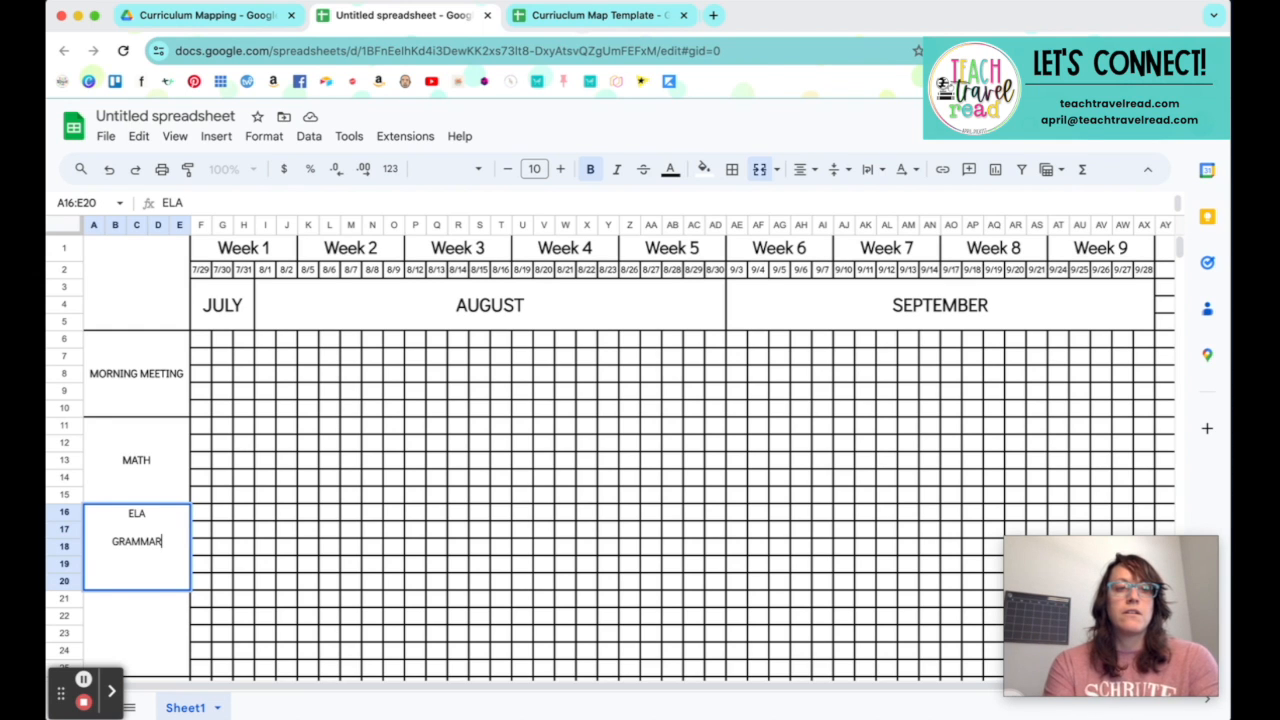
left_click(141, 607)
double_click(143, 541)
left_click_drag(110, 540, 106, 514)
key("BackSpace")
Step: Label the subject block A21:E25 as READING and the block A26:E30 as WRITING
left_click(148, 615)
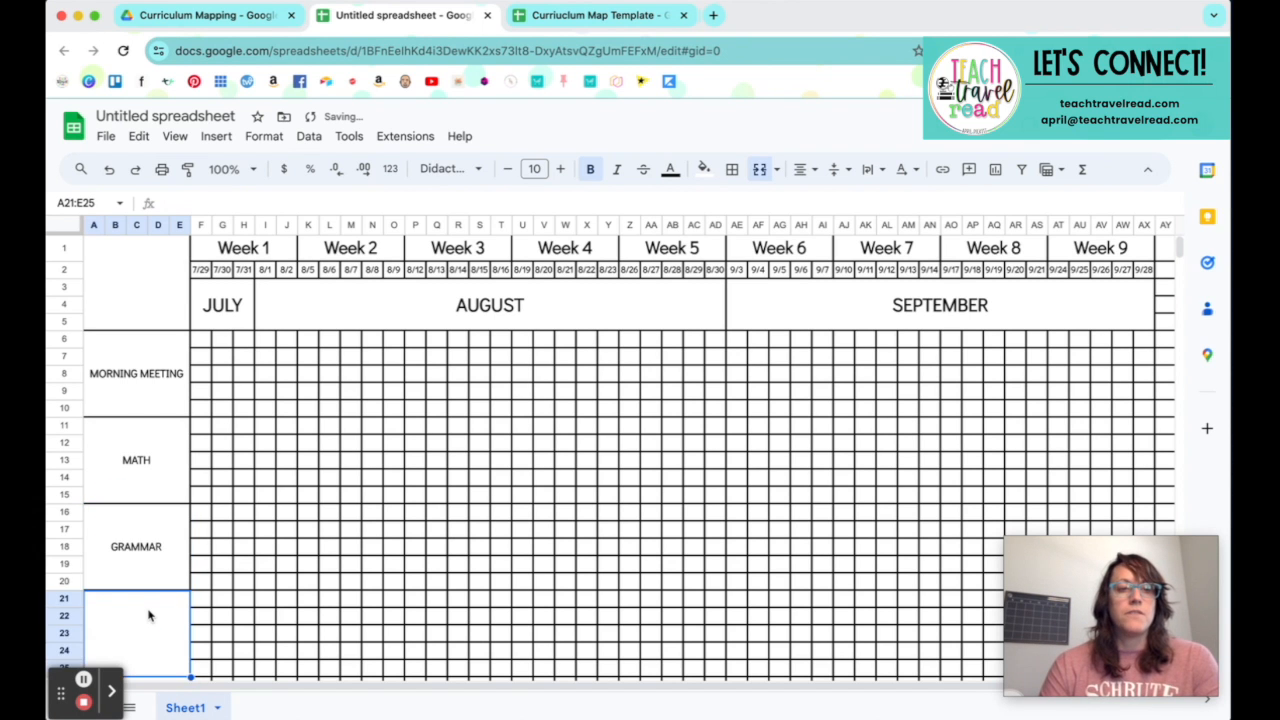
scroll(148, 615, "down", 5)
type("READING")
left_click(148, 571)
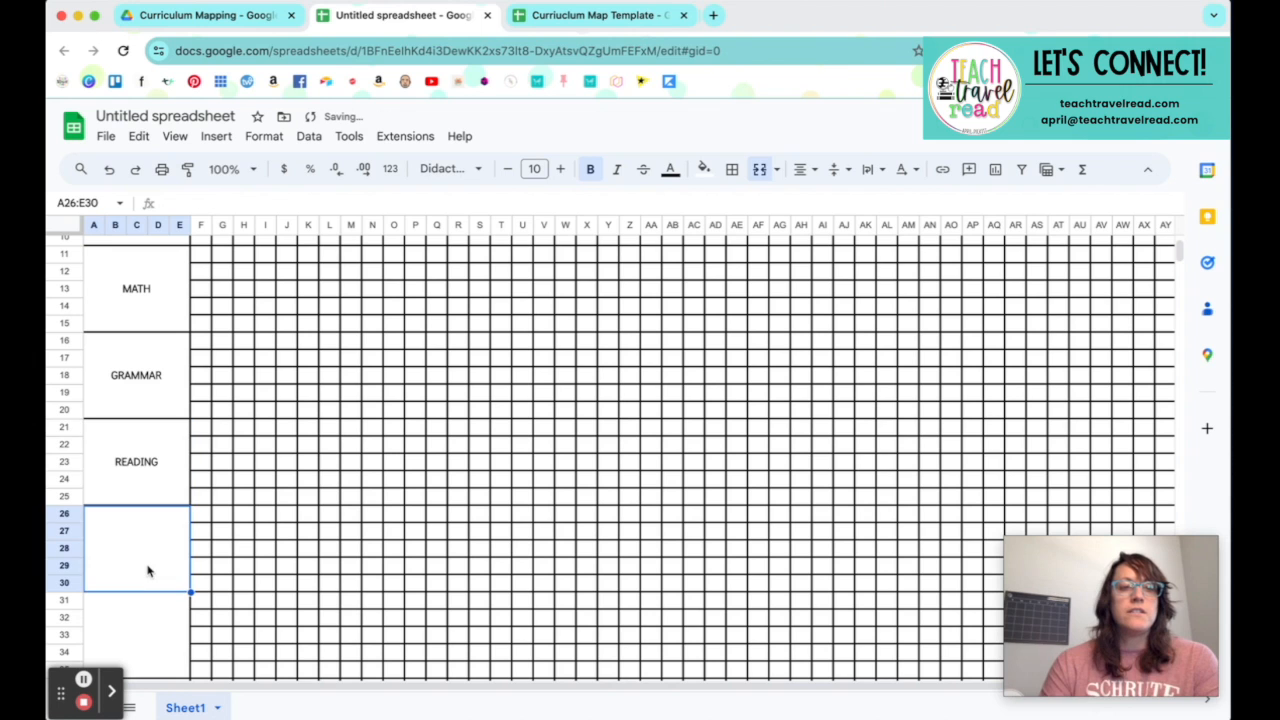
type("WRITING")
Step: Label the subject block A31:E35 as SCIENCE
left_click(162, 626)
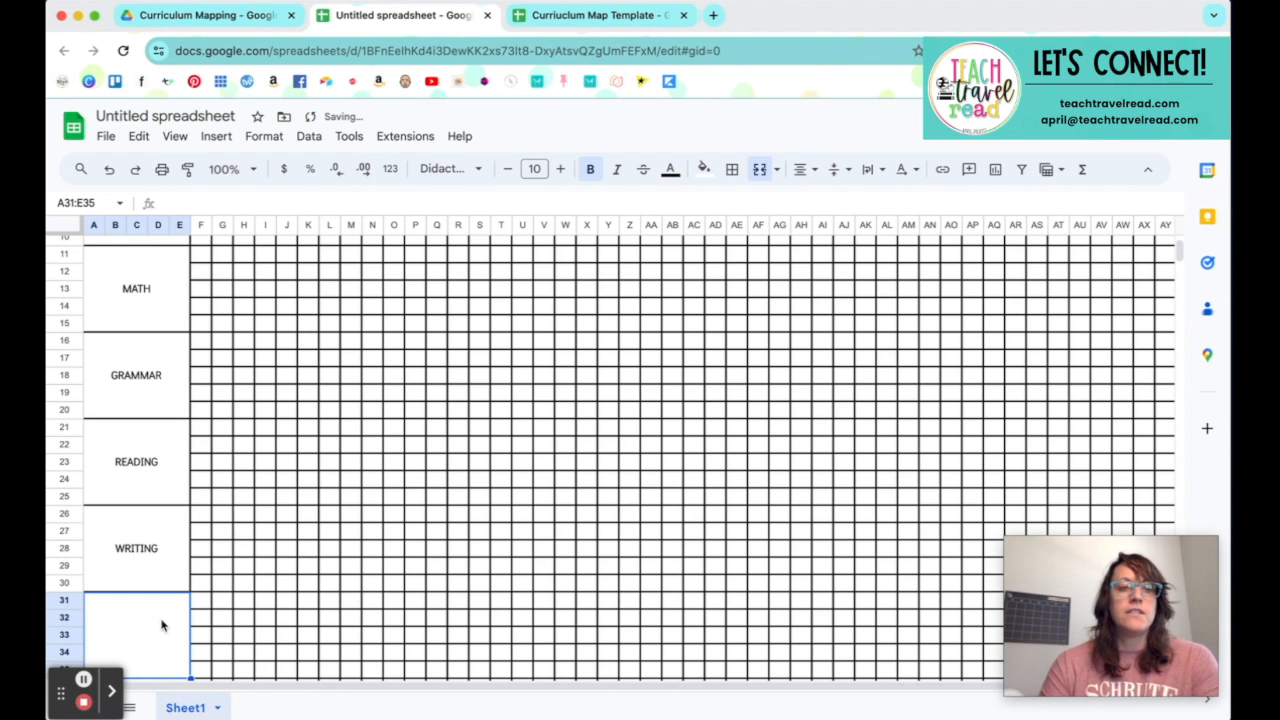
scroll(162, 626, "down", 3)
type("SCIENCE")
left_click(153, 653)
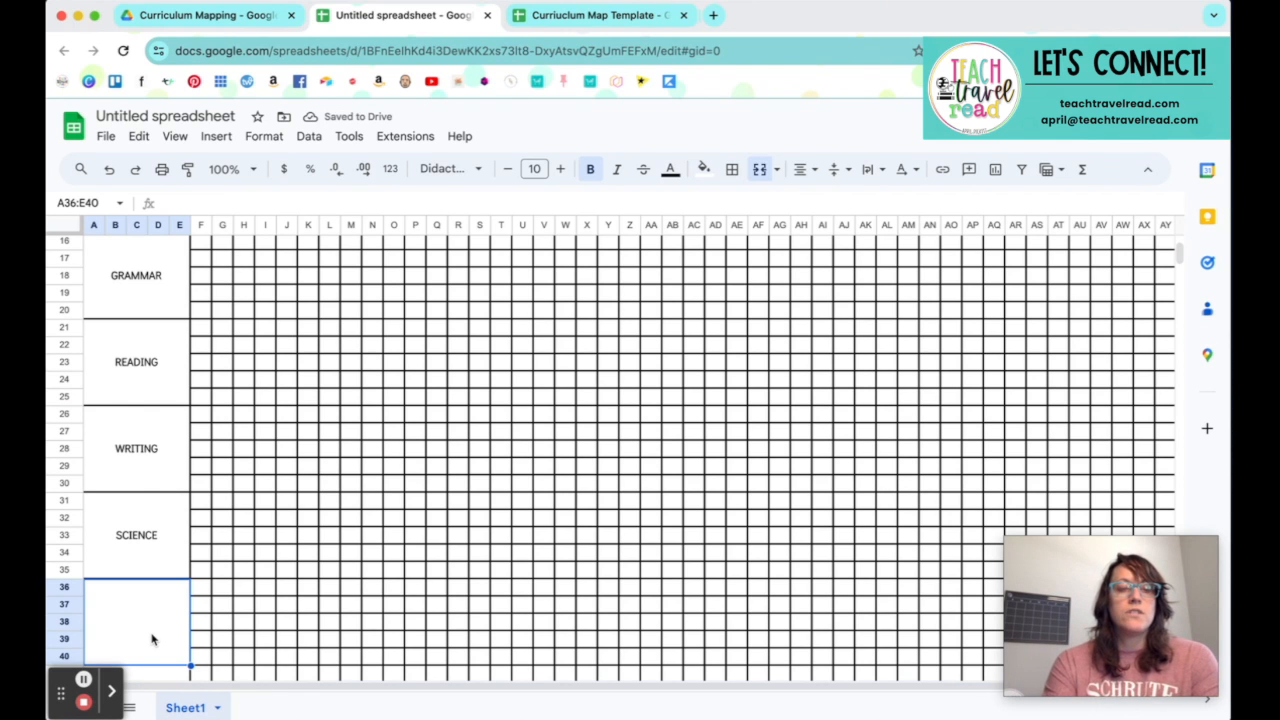
Step: Replace the SCIENCE label in the subject block A31:E35 with CONTENT (SCIENCE/SOCIAL STUDIES)
left_click(159, 554)
double_click(158, 545)
double_click(138, 502)
key("BackSpace")
type("CONTEXT")
key("BackSpace")
key("BackSpace")
type("NT")
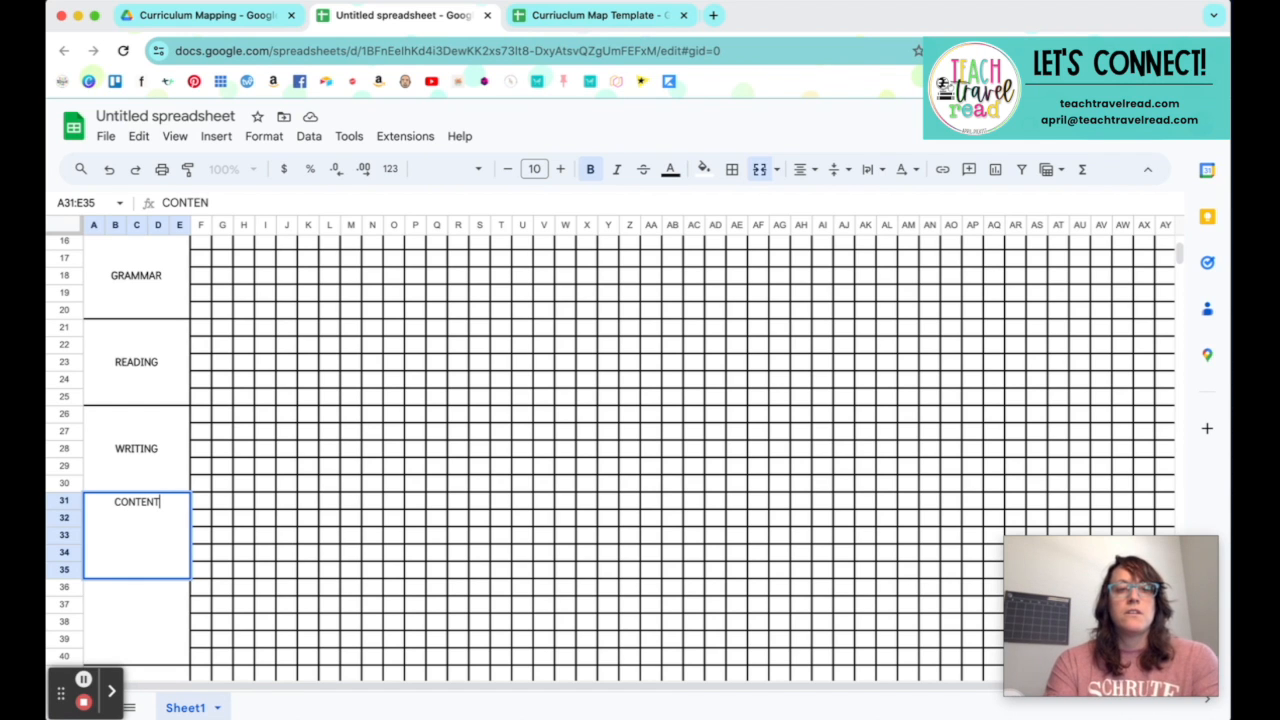
type(" (SC")
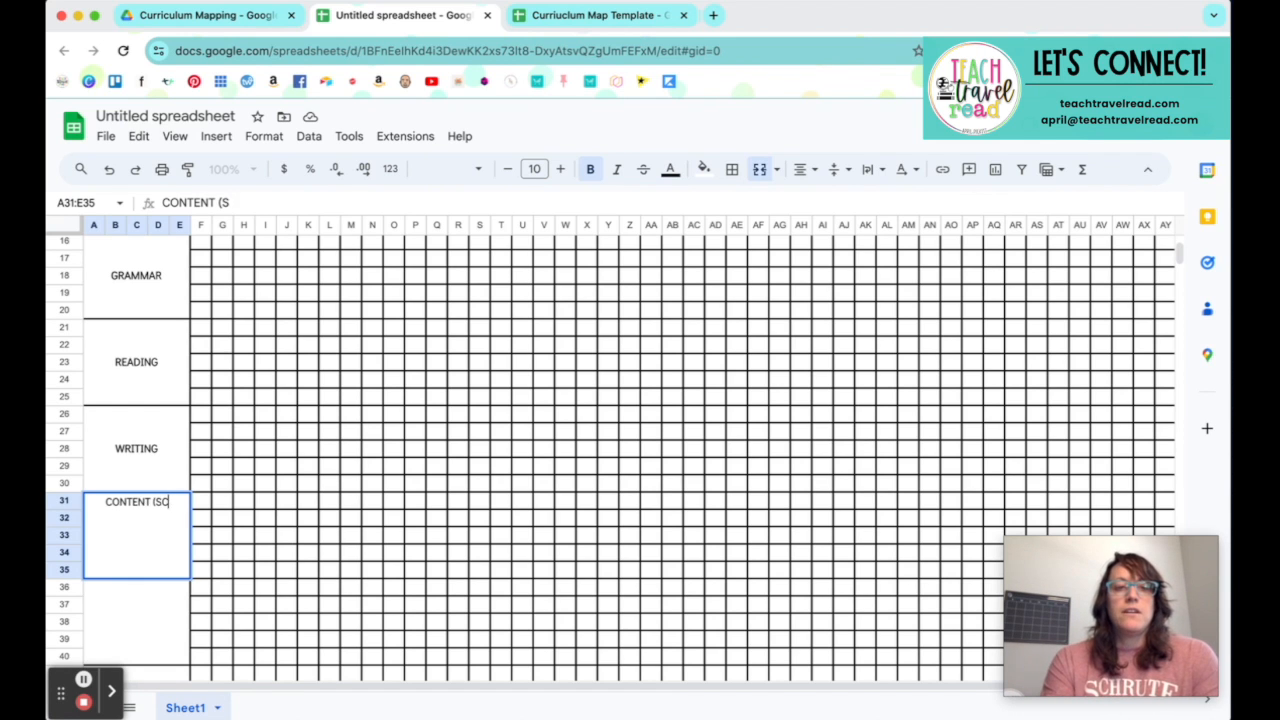
type("IENCE/SOCIAL")
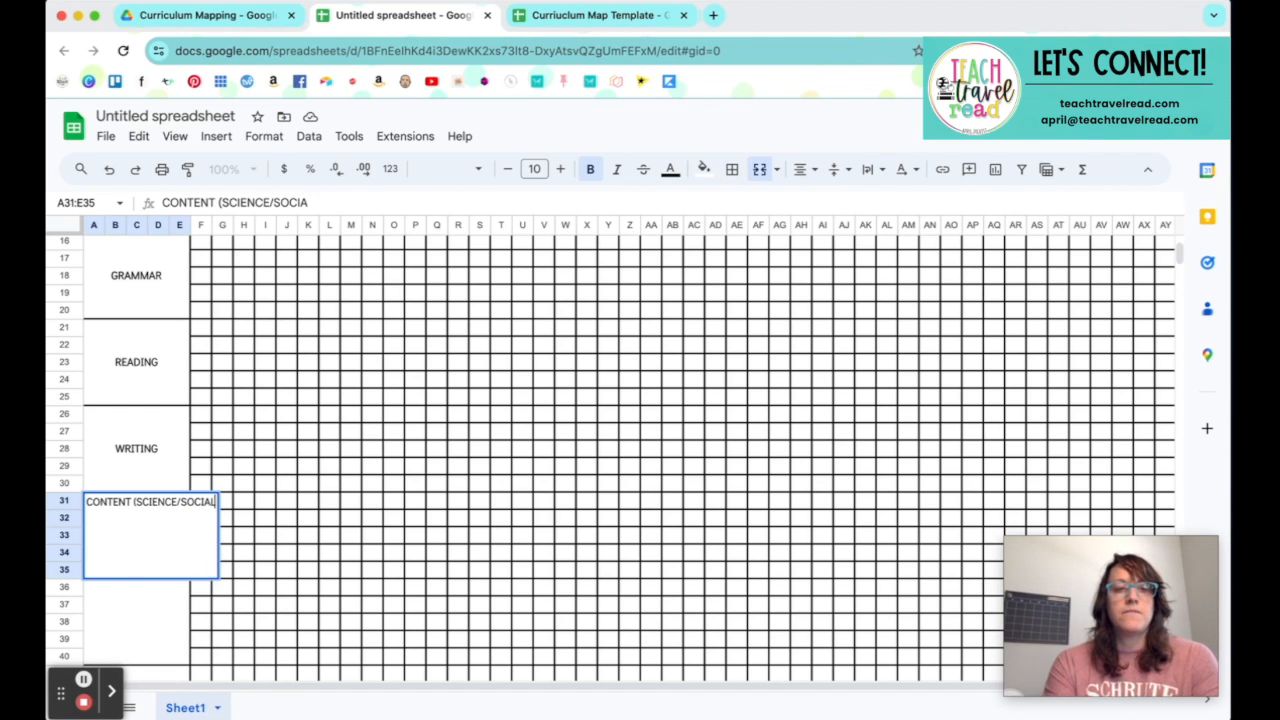
type(" STUDIES)")
key("Tab")
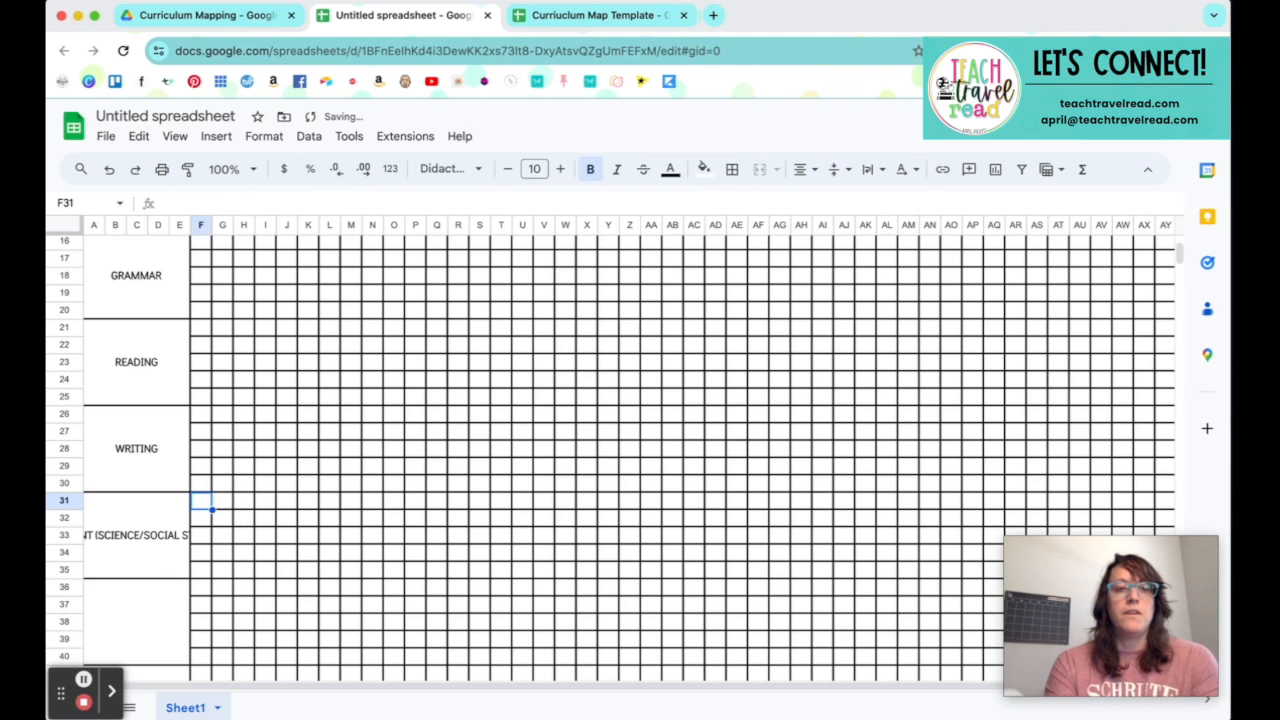
Step: Turn on text wrapping for the CONTENT block A31:E35
left_click(115, 540)
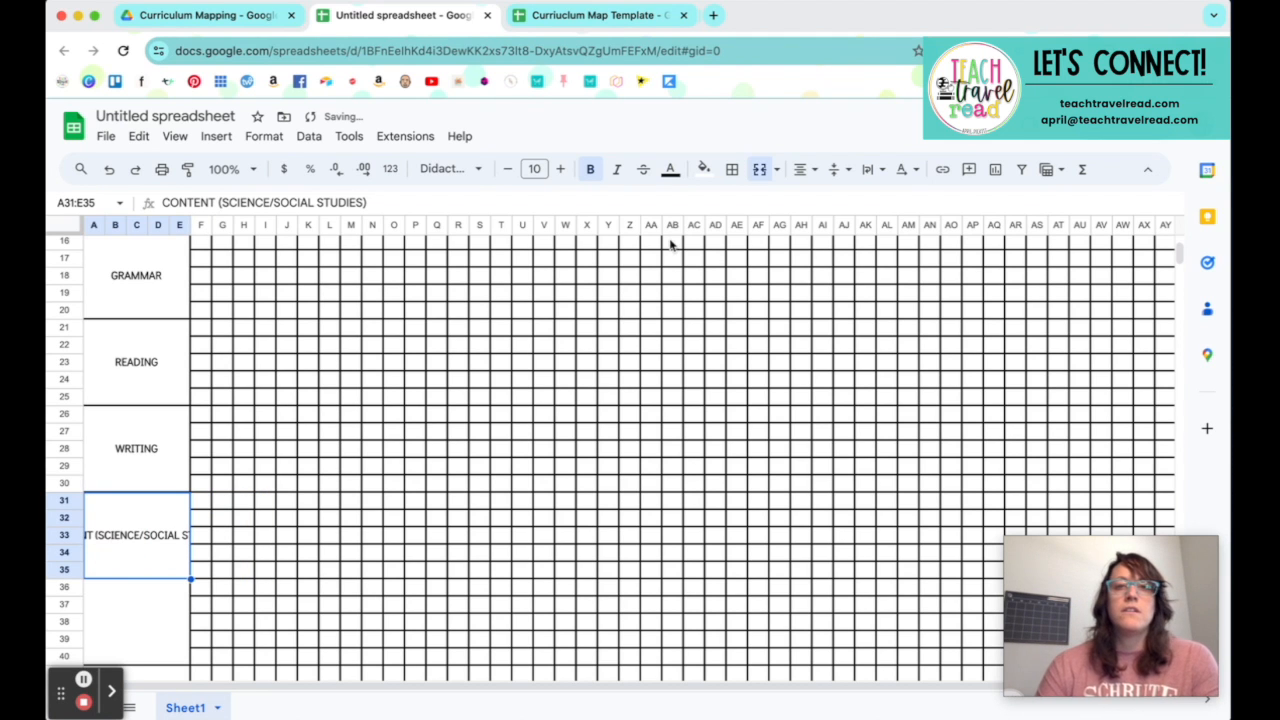
left_click(867, 169)
left_click(900, 200)
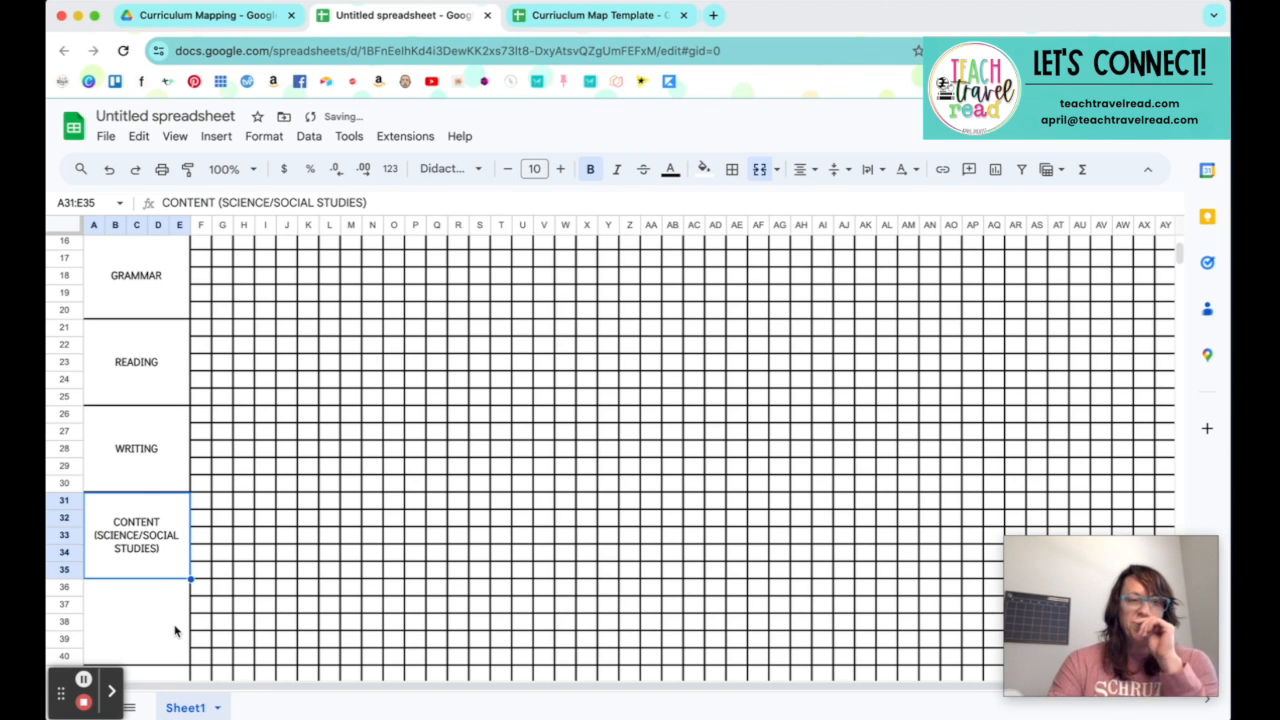
Step: Replace the slash in the CONTENT block's label with OR, making it CONTENT (SCIENCE OR SOCIAL STUDIES)
double_click(152, 549)
left_click(180, 501)
key("BackSpace")
type("OR")
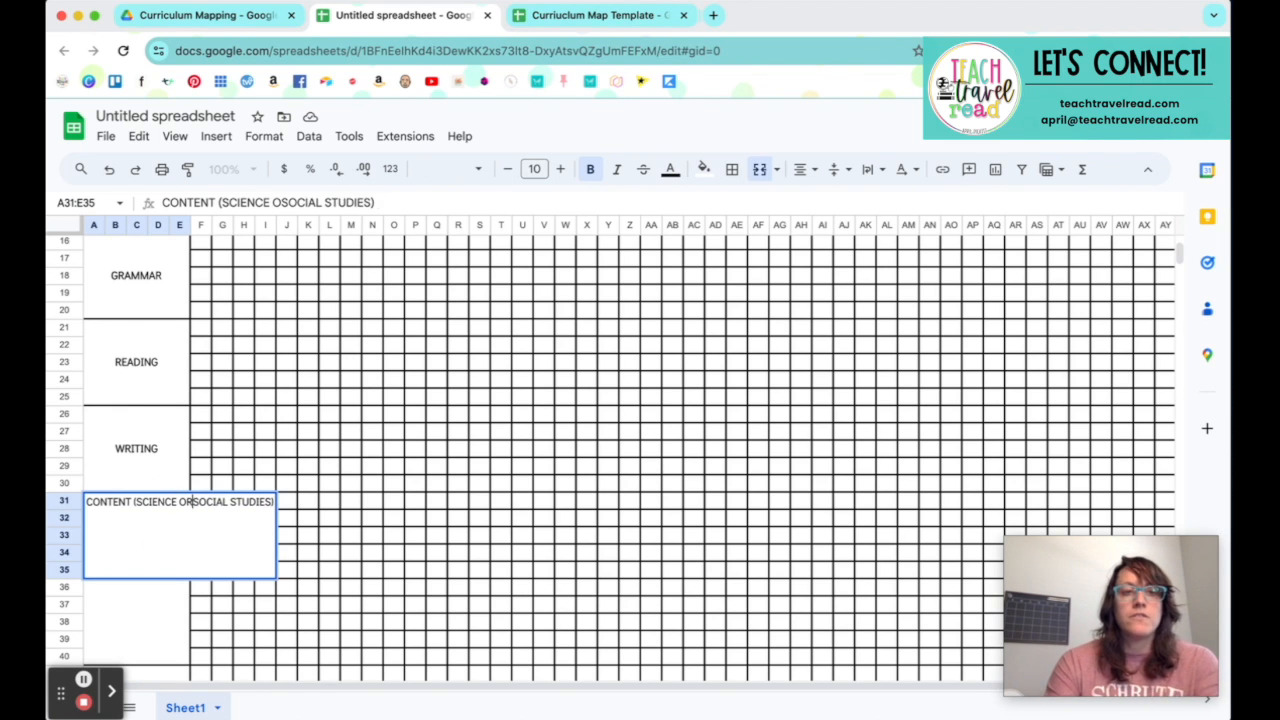
left_click(390, 574)
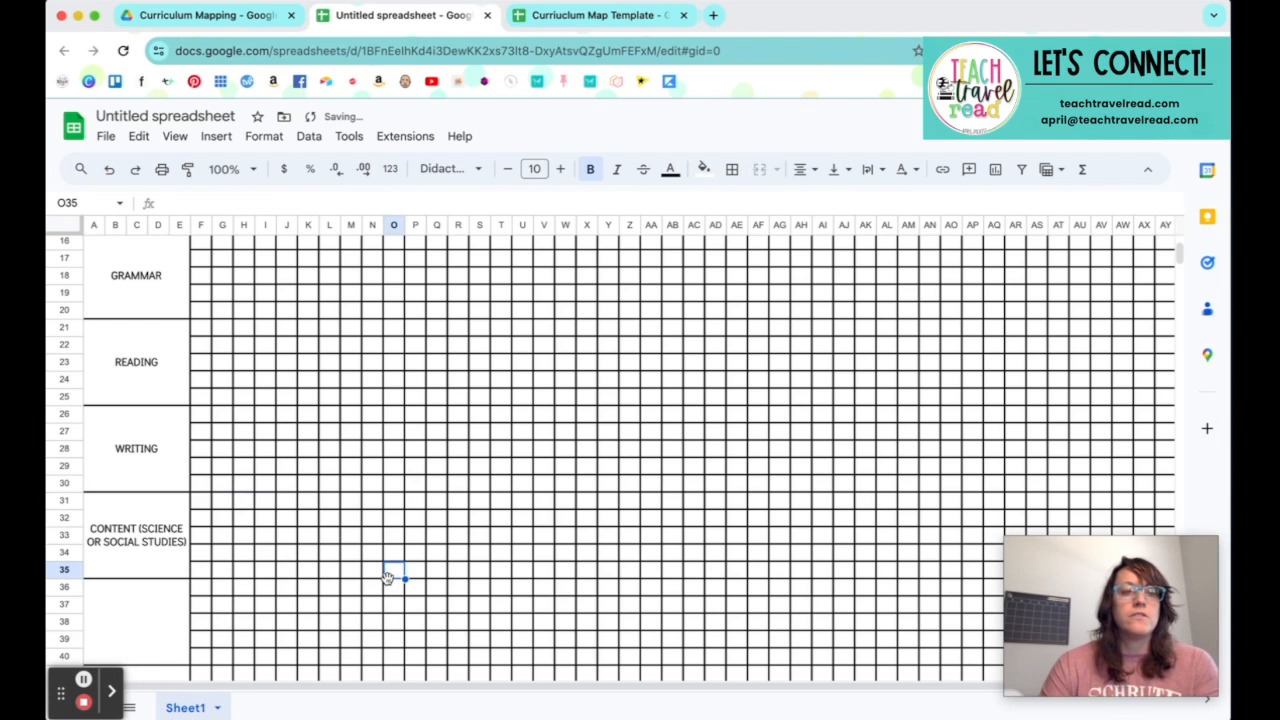
Step: Insert two line breaks after CONTENT in block A31:E35, leaving a blank line above (SCIENCE OR SOCIAL STUDIES)
double_click(157, 537)
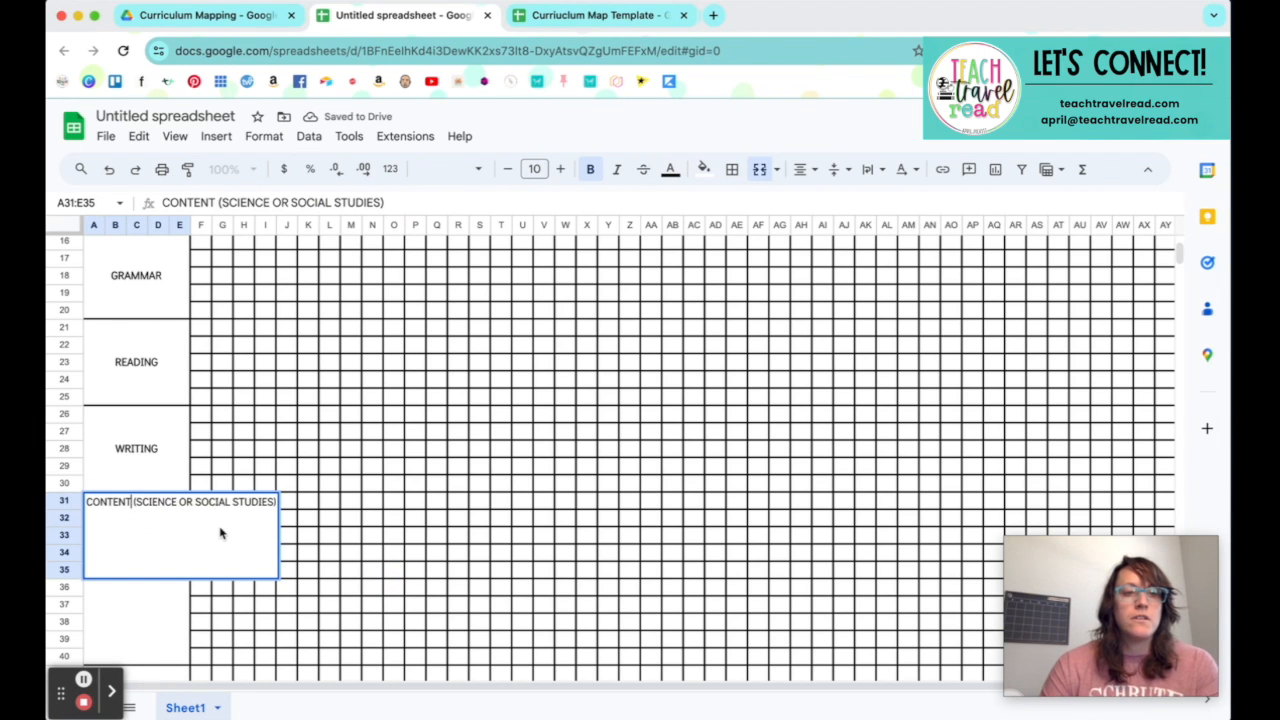
key("alt+Return")
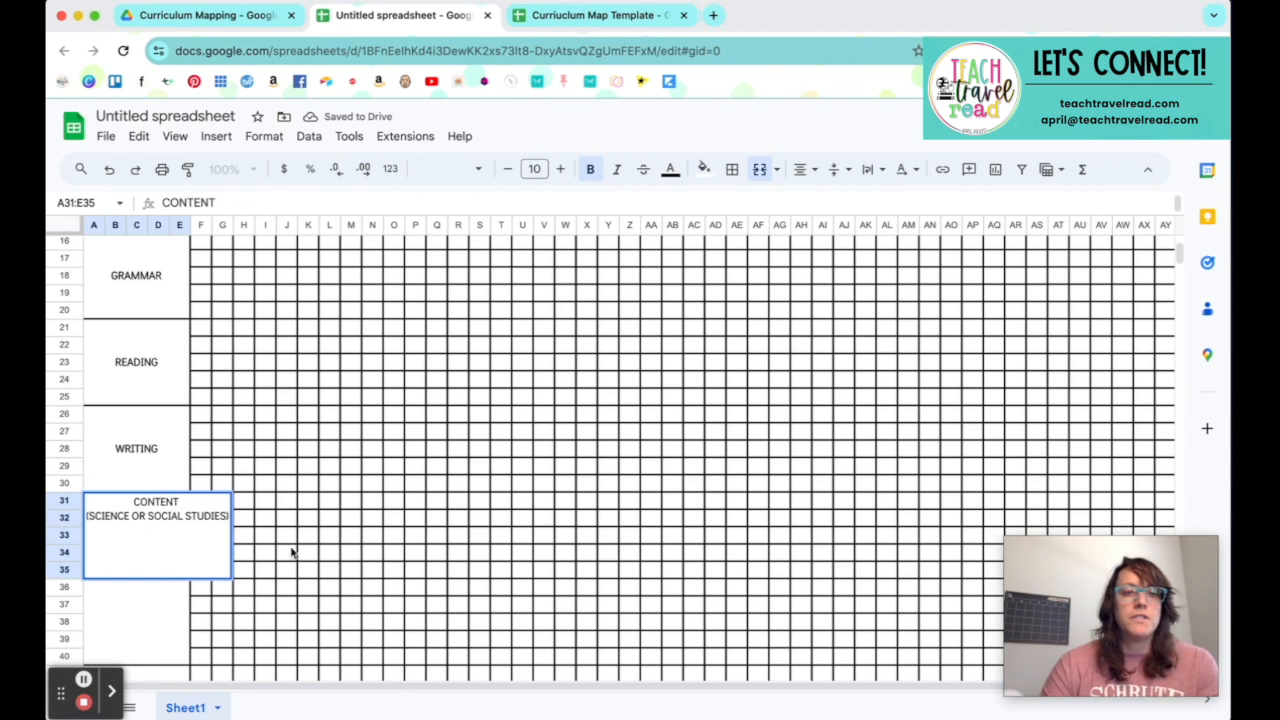
left_click(292, 553)
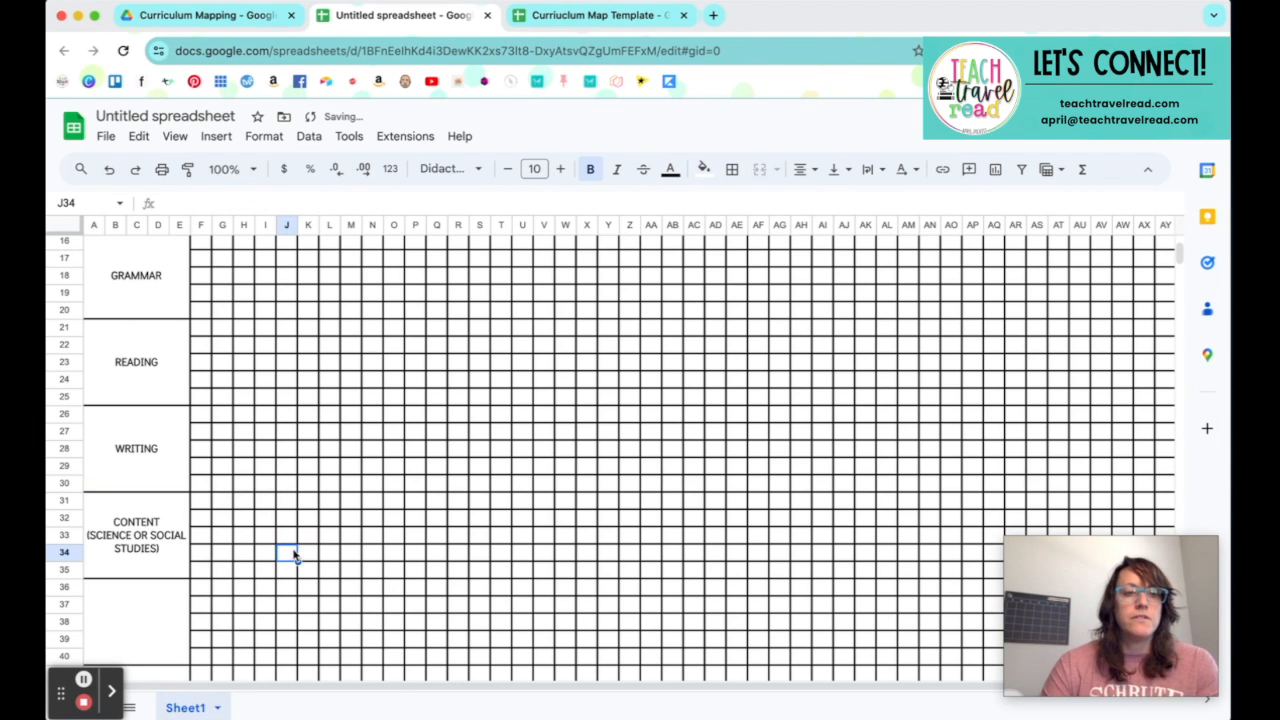
double_click(162, 548)
left_click(186, 506)
key("alt+Return")
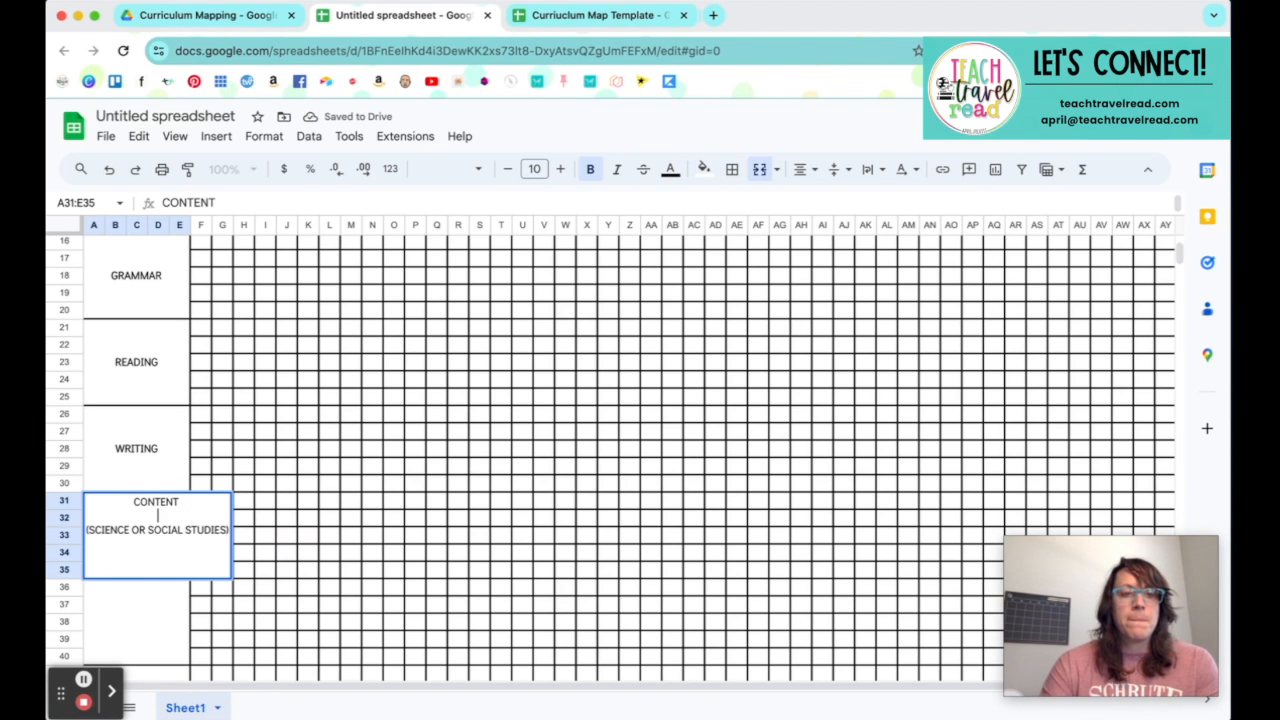
left_click(290, 517)
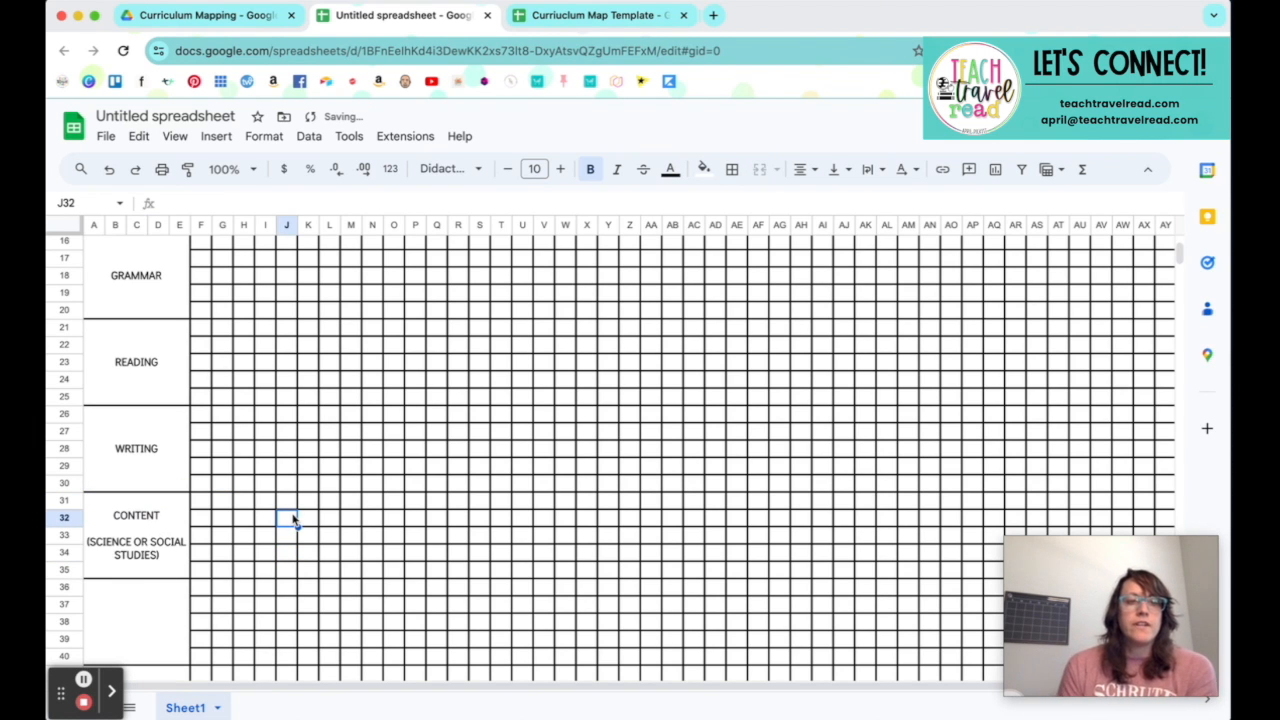
Step: Duplicate Sheet1 within the spreadsheet to start the sheet for the following weeks
scroll(128, 466, "up", 5)
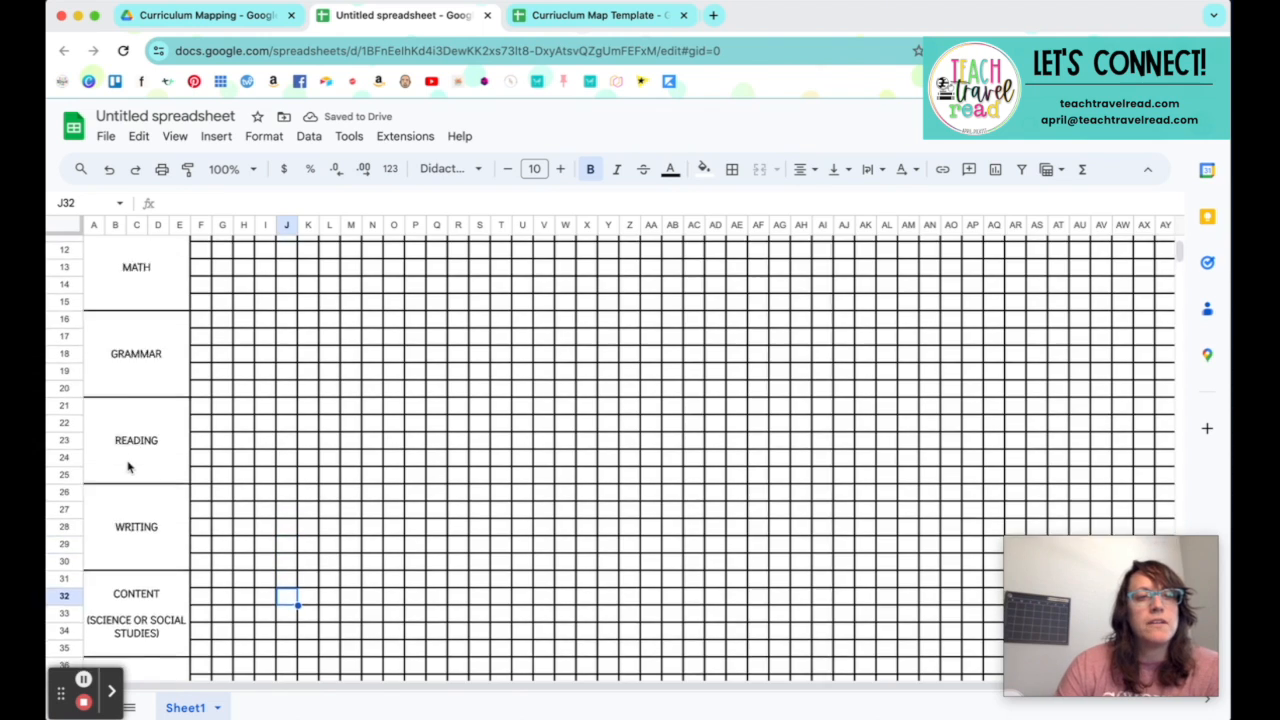
scroll(128, 466, "down", 5)
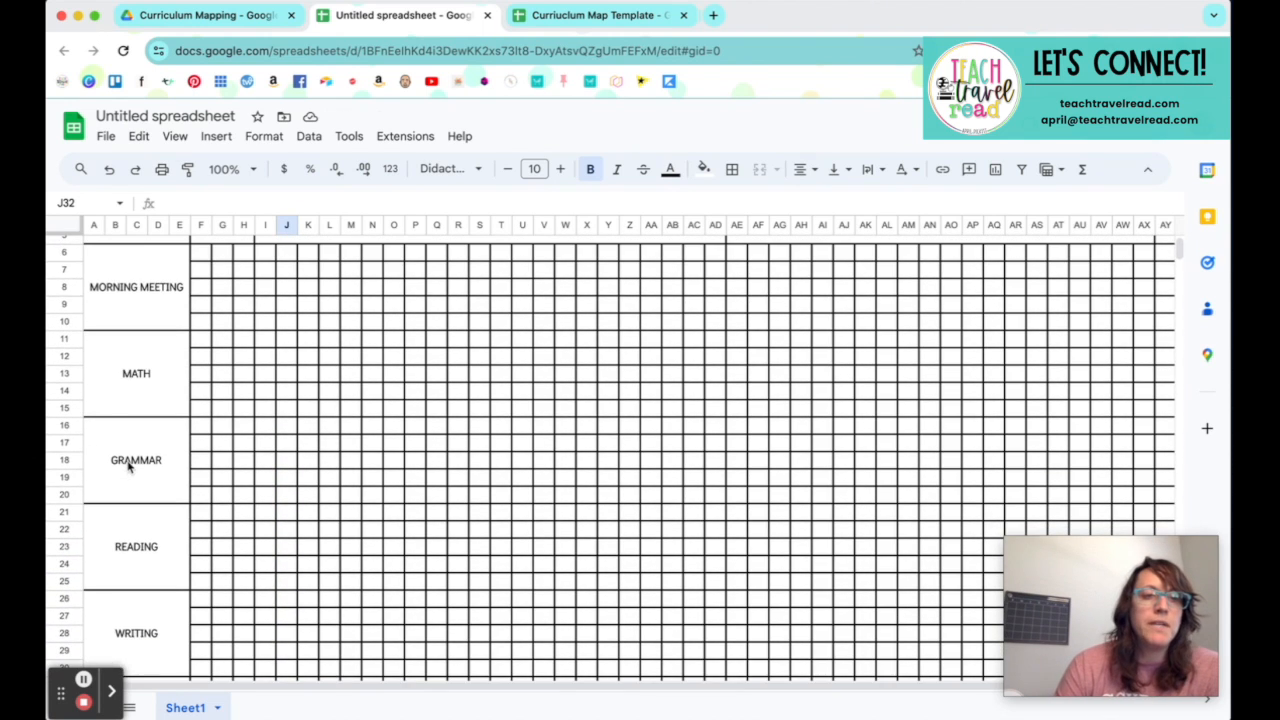
scroll(128, 466, "down", 3)
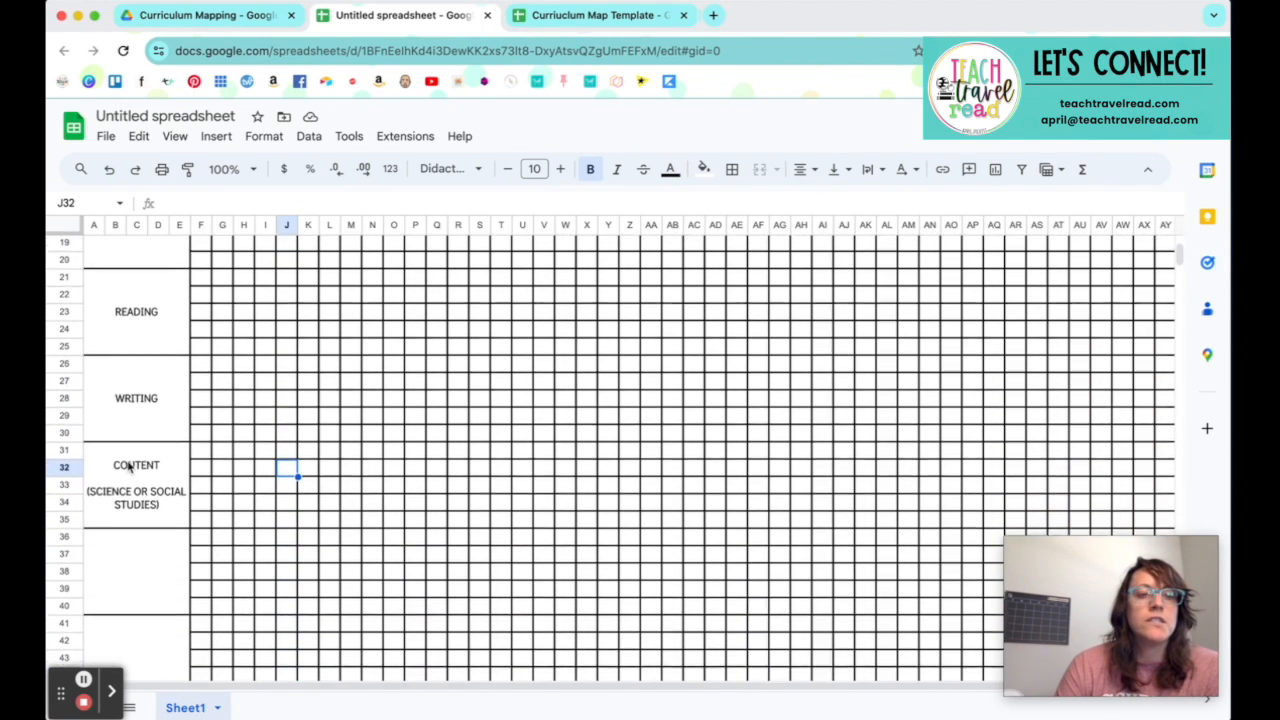
scroll(128, 466, "down", 8)
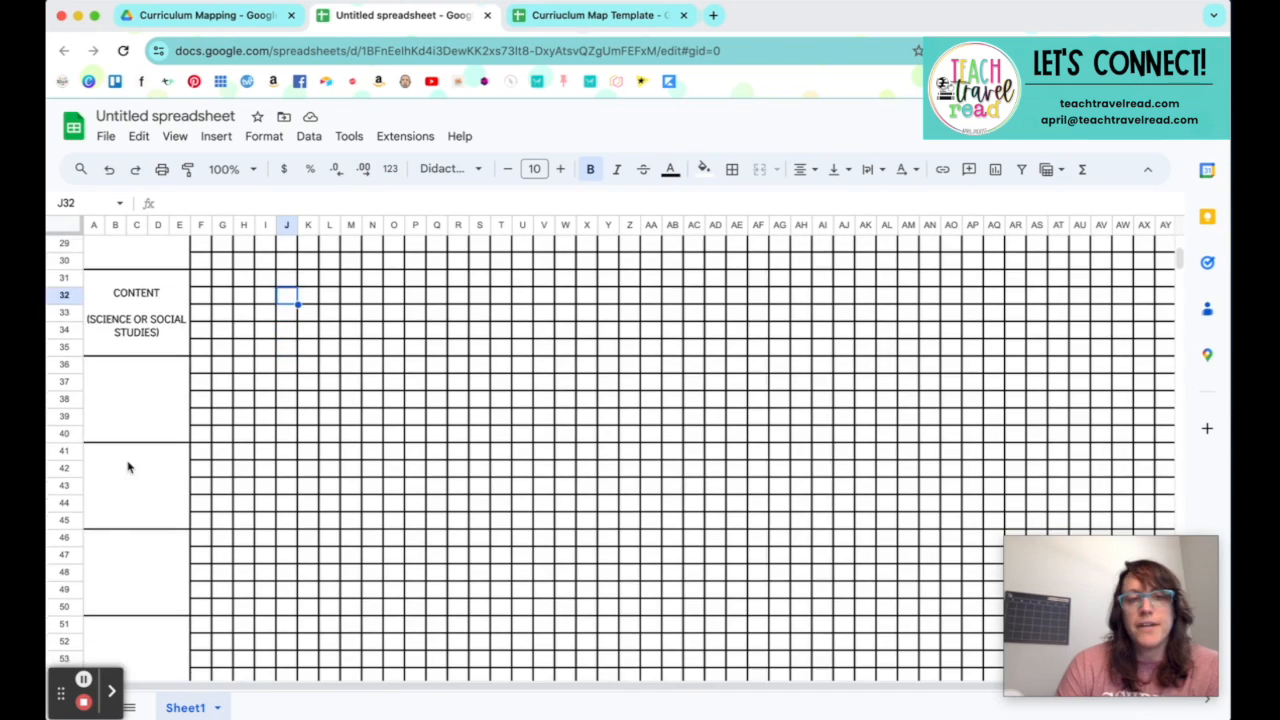
scroll(128, 466, "down", 10)
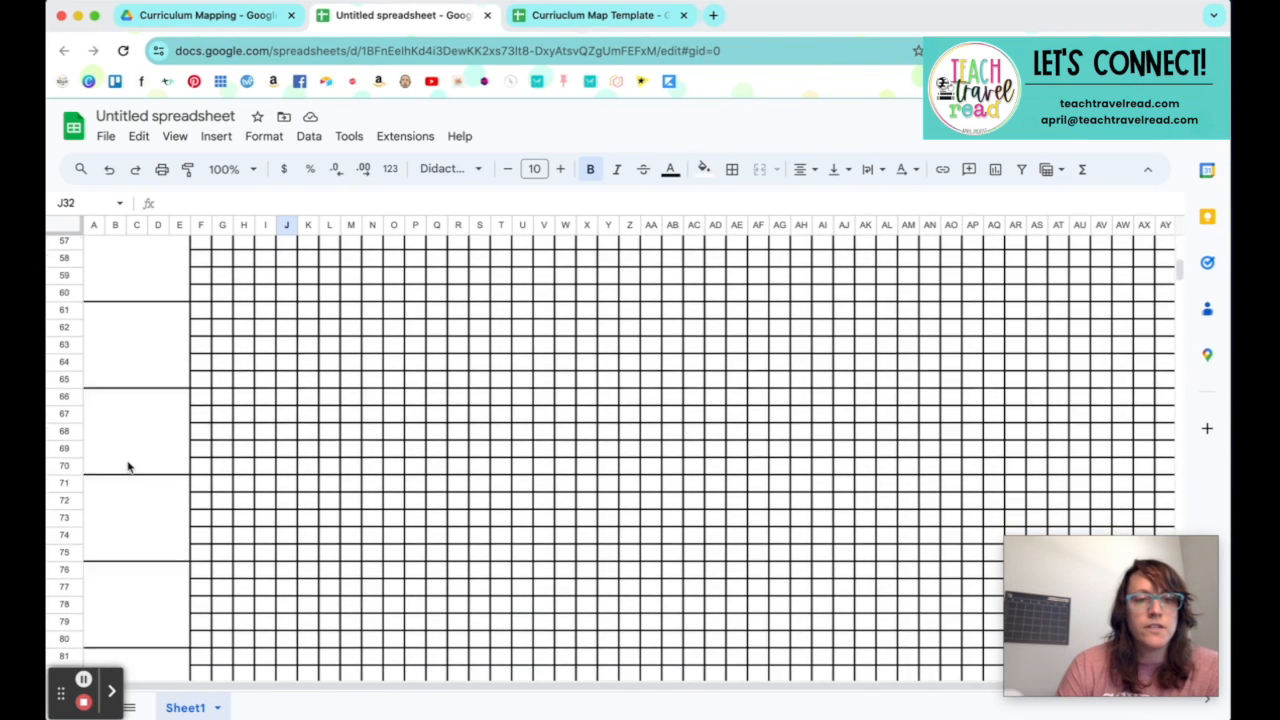
scroll(128, 466, "up", 20)
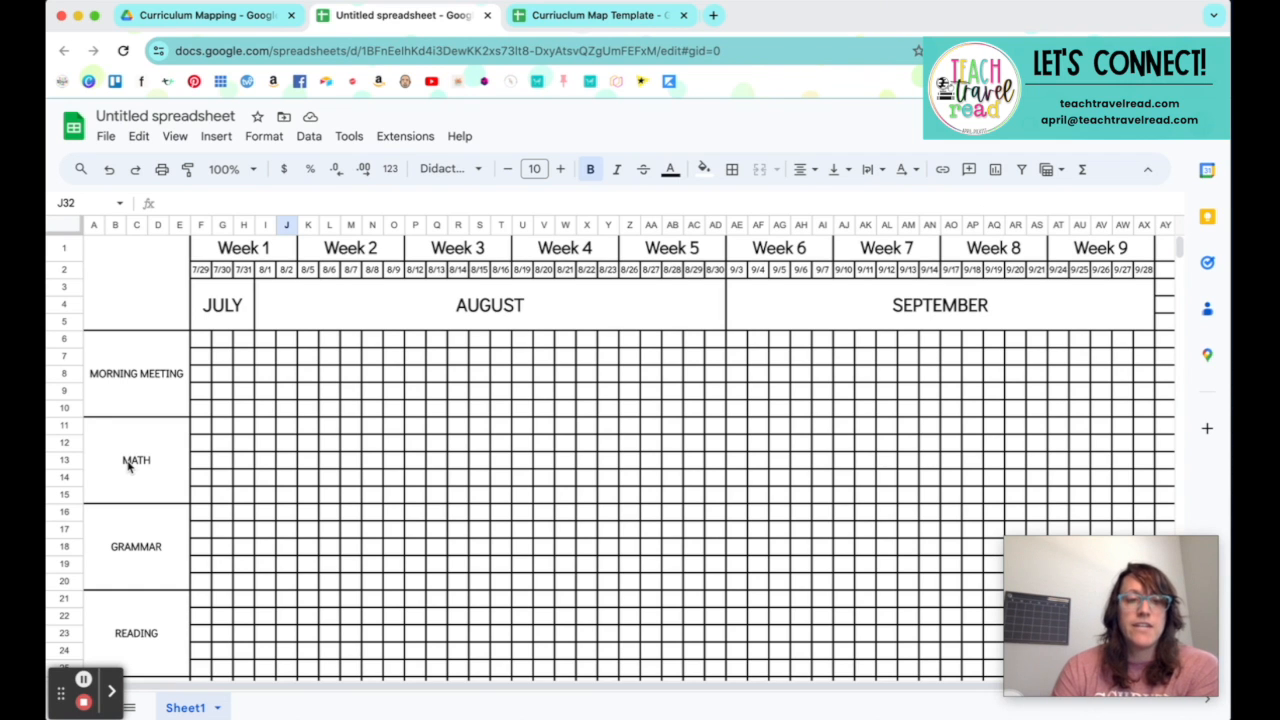
right_click(220, 709)
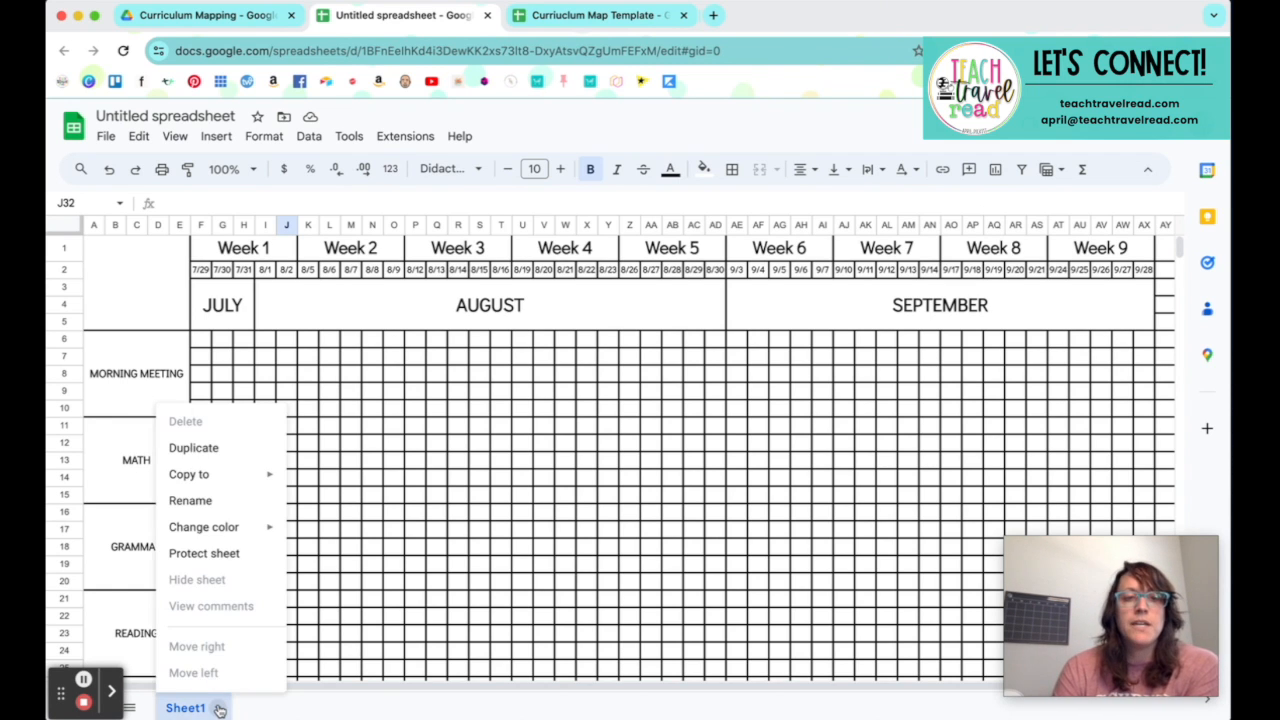
left_click(236, 456)
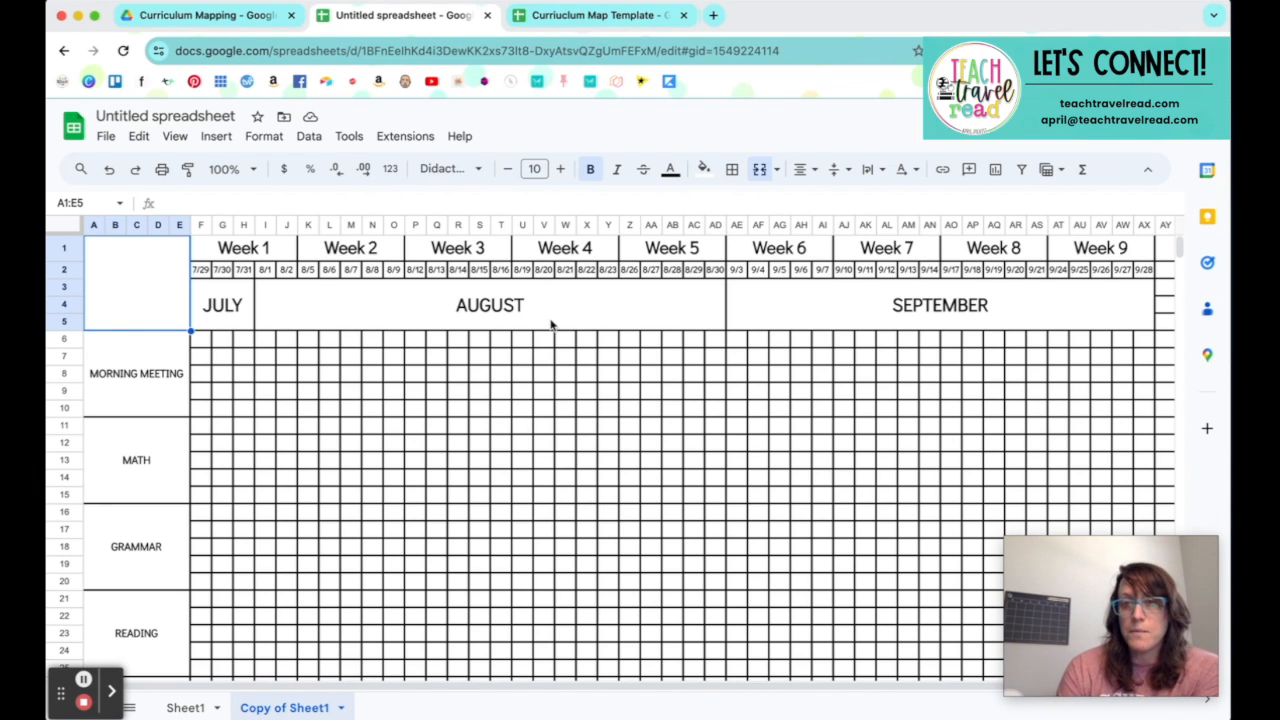
Step: Change the first week heading on the copied sheet to Week 10 and fill the series across row 1 through Week 18
left_click(290, 250)
double_click(274, 249)
type("0")
key("Tab")
left_click(283, 253)
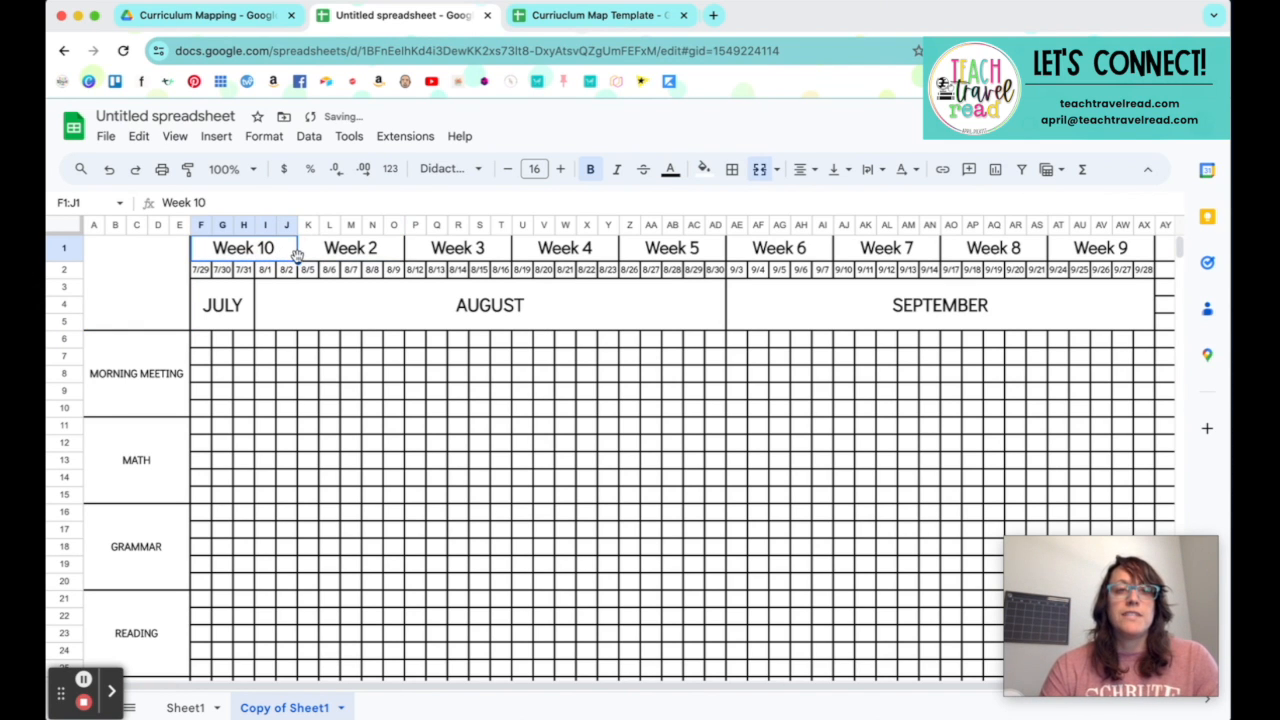
left_click_drag(297, 259, 1140, 256)
Step: Delete the month names JULY, AUGUST and SEPTEMBER and unmerge their blocks in F3:AX5
left_click(1077, 301)
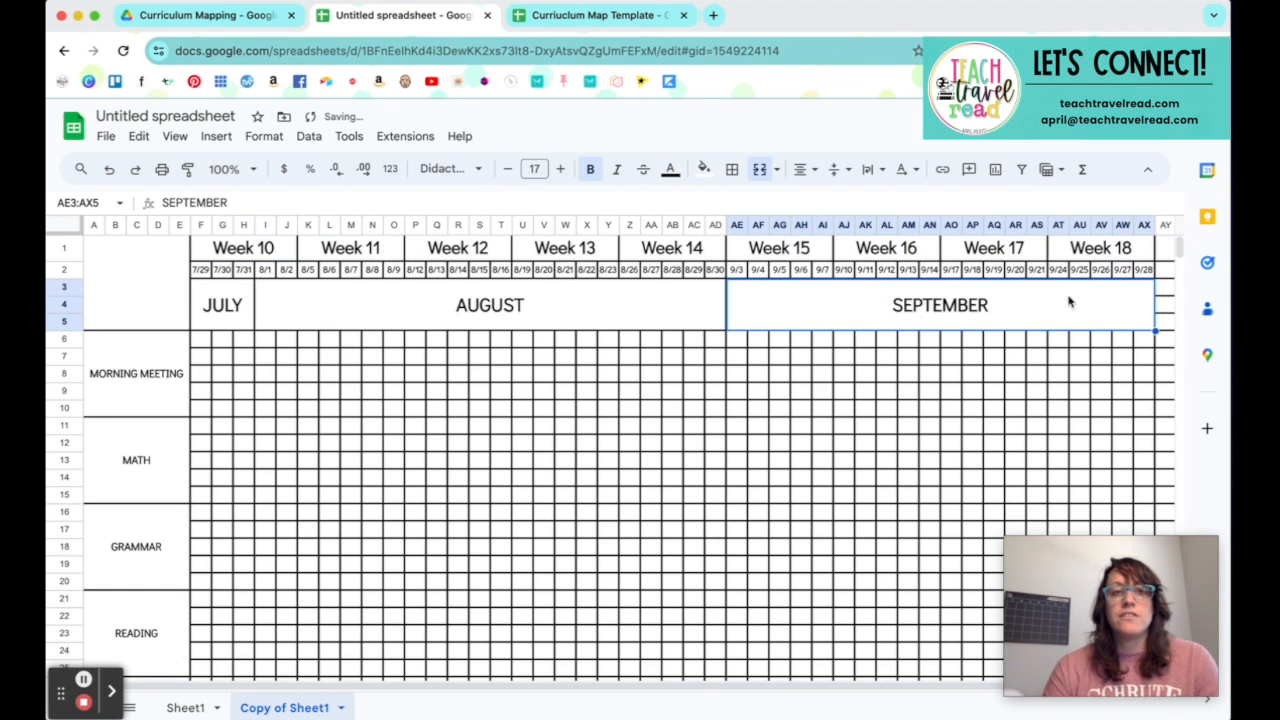
left_click_drag(229, 306, 791, 346)
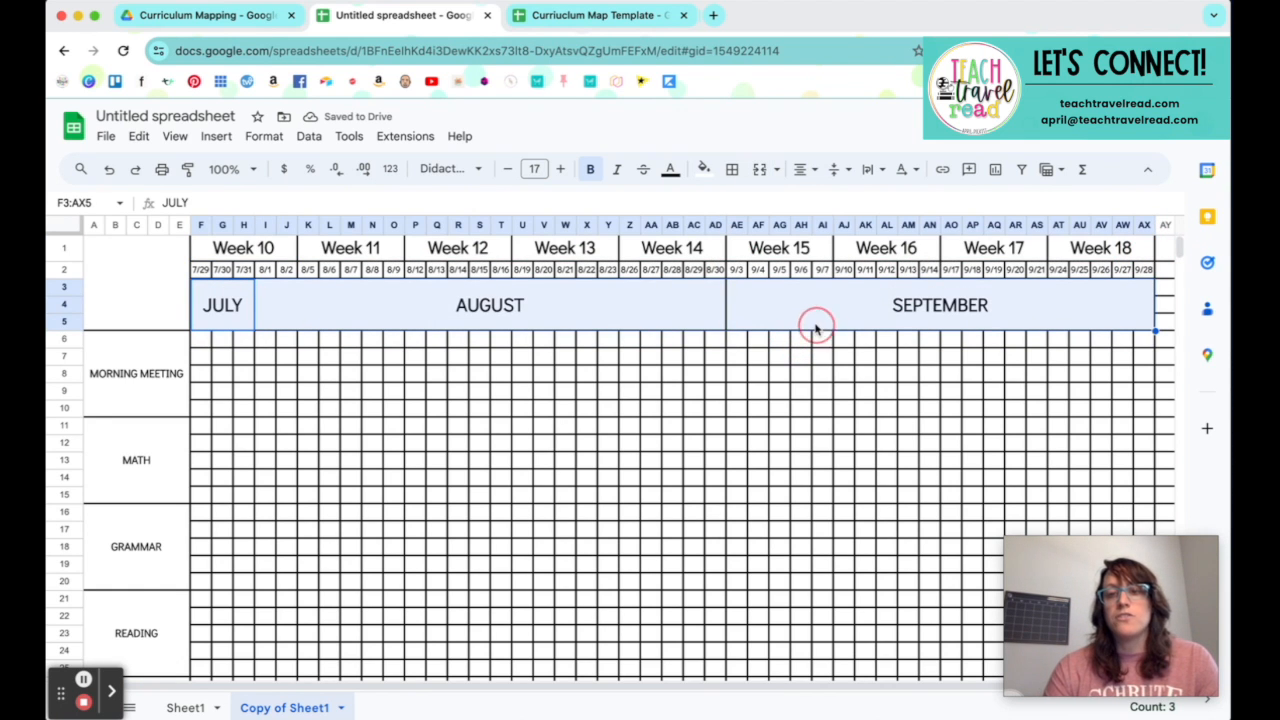
key("Delete")
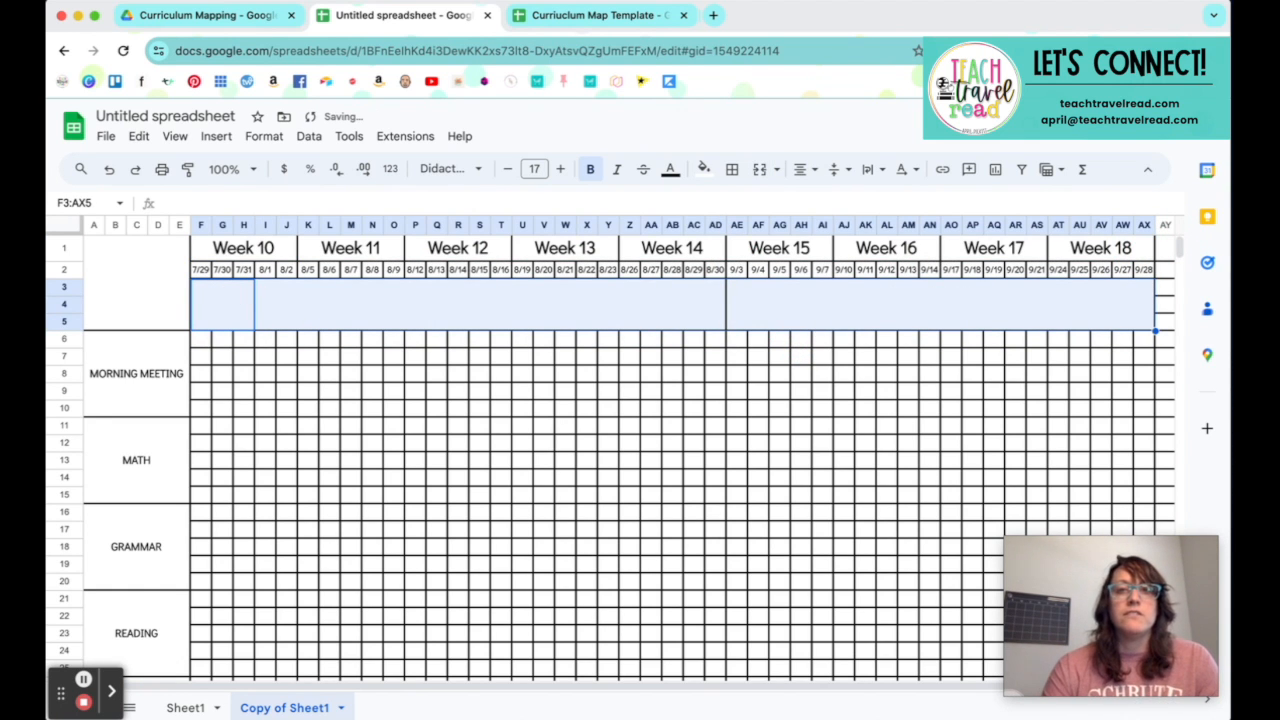
left_click(760, 172)
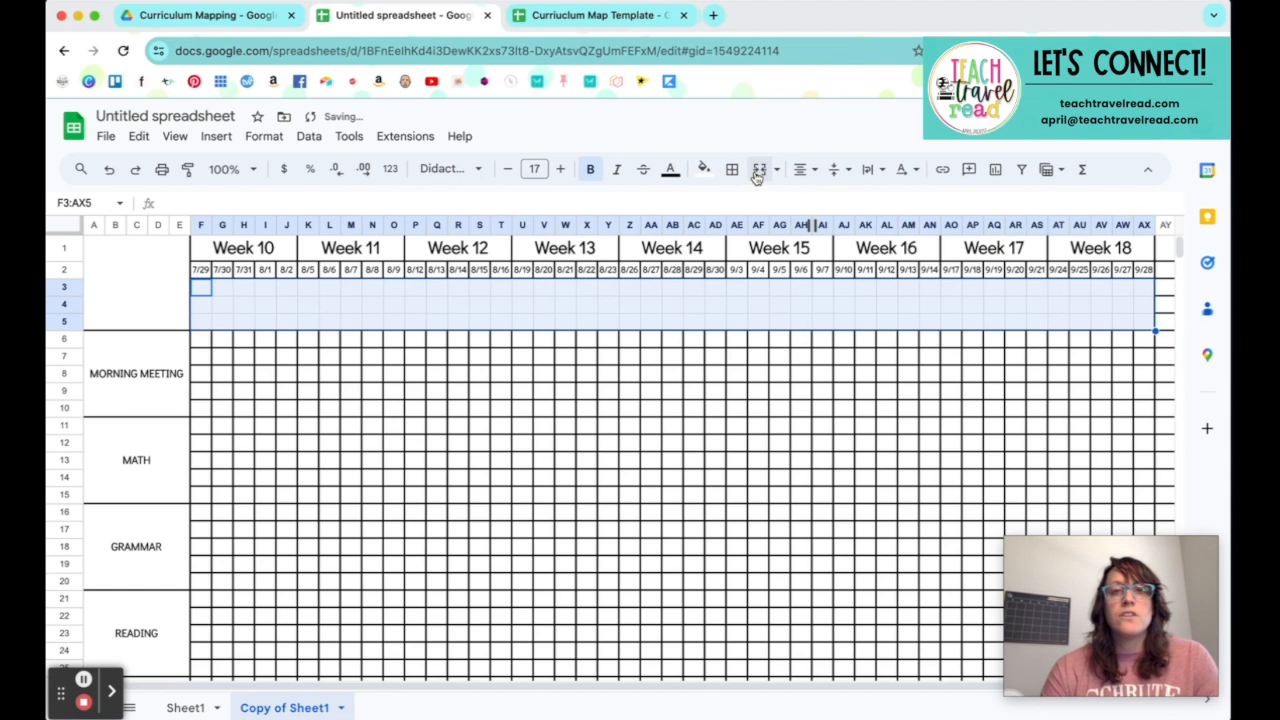
left_click(652, 356)
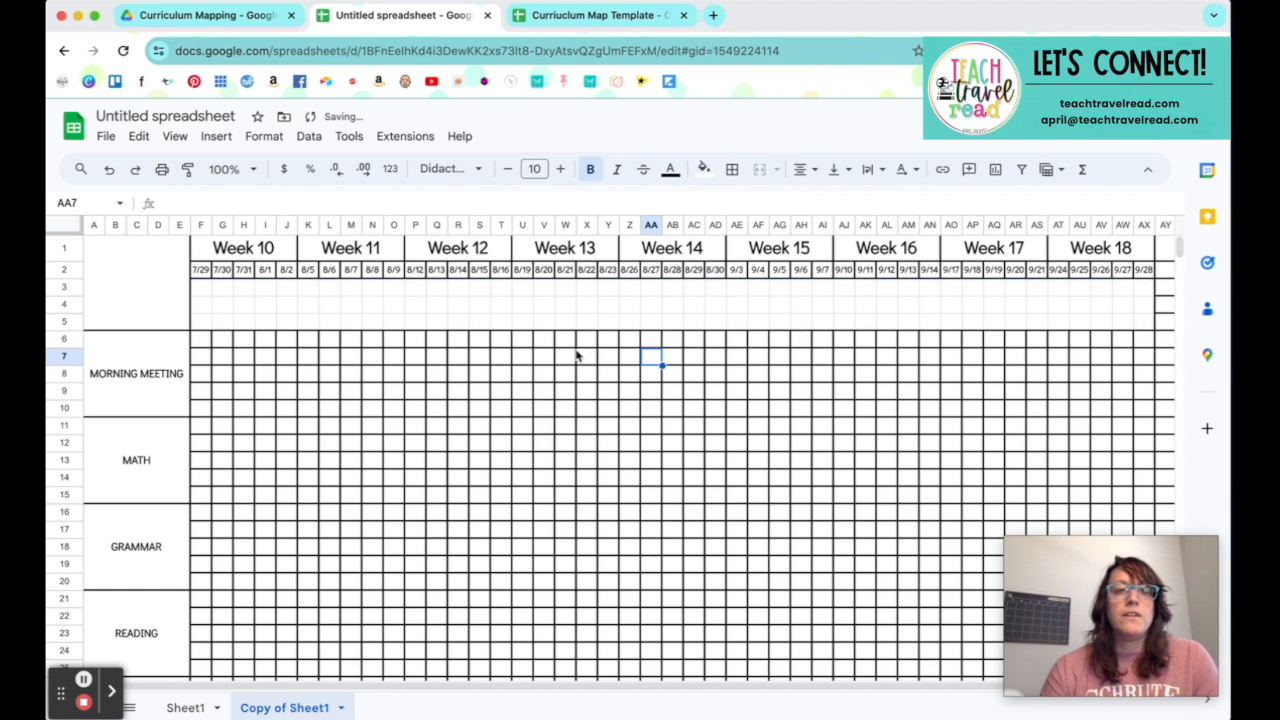
Step: Set the first Week 10 date in F2 to 9/30/2024 and fill the dates through J2
double_click(200, 270)
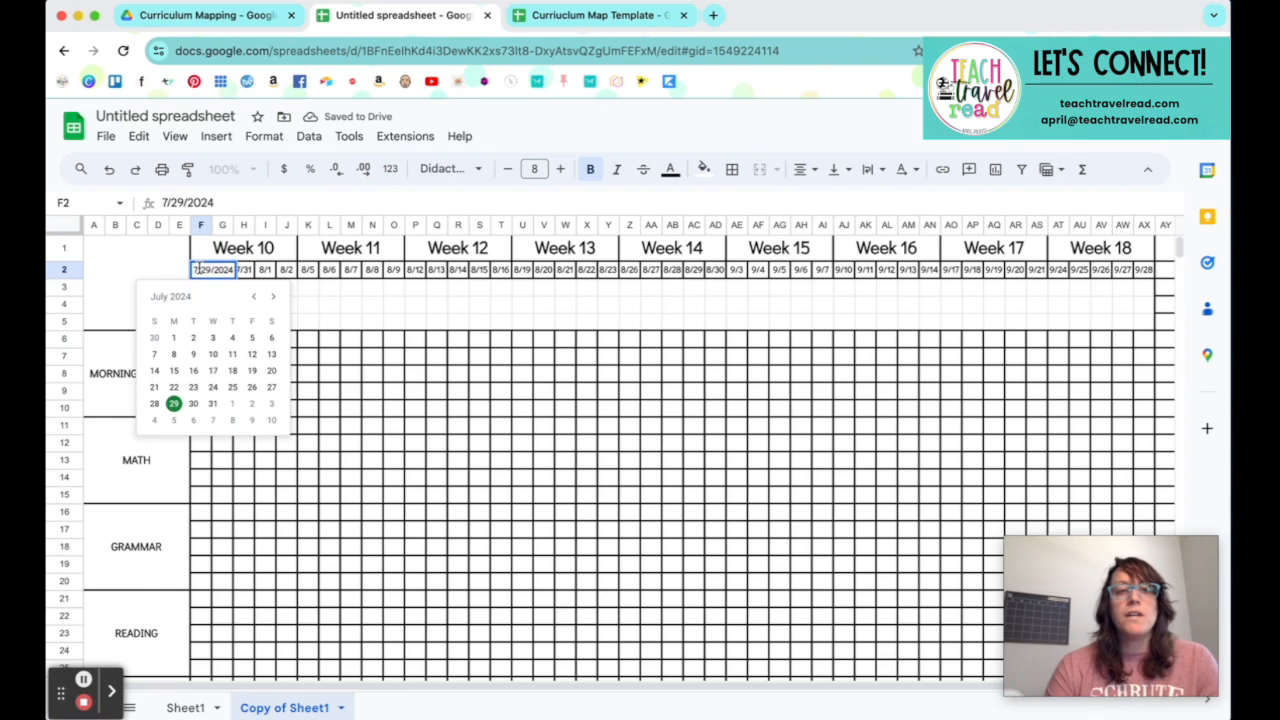
left_click(271, 298)
left_click(271, 298)
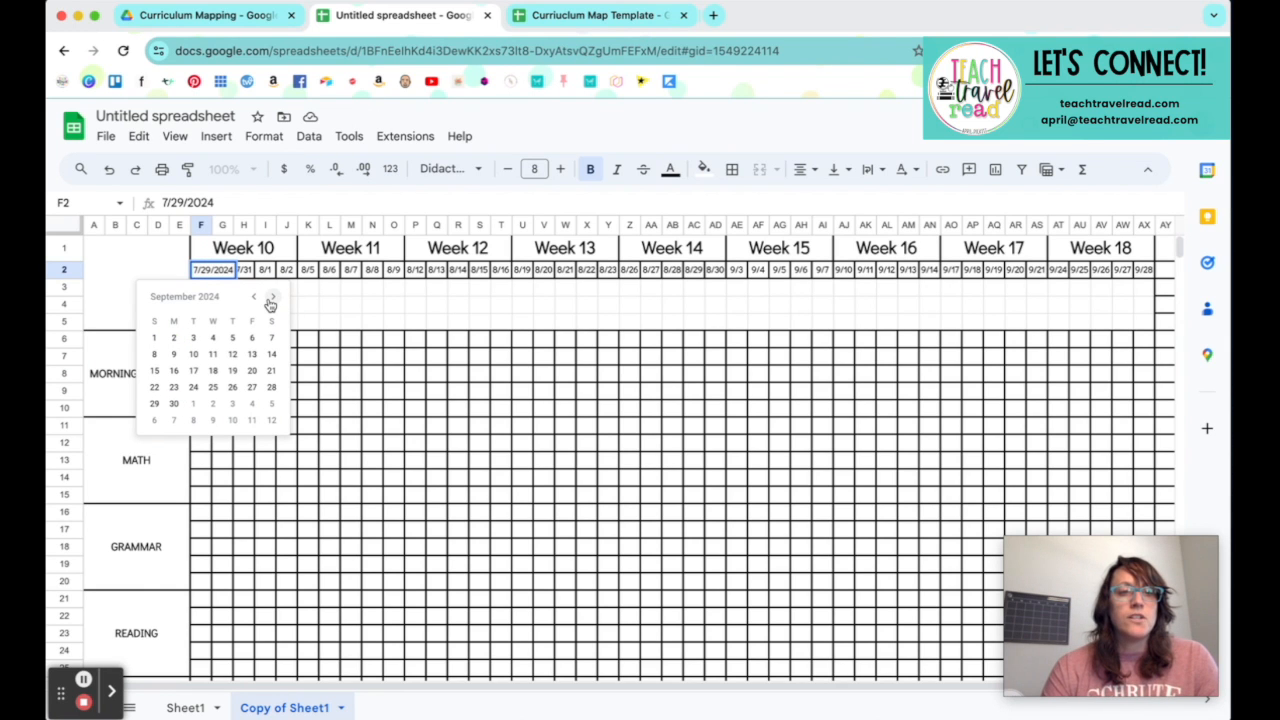
left_click(173, 405)
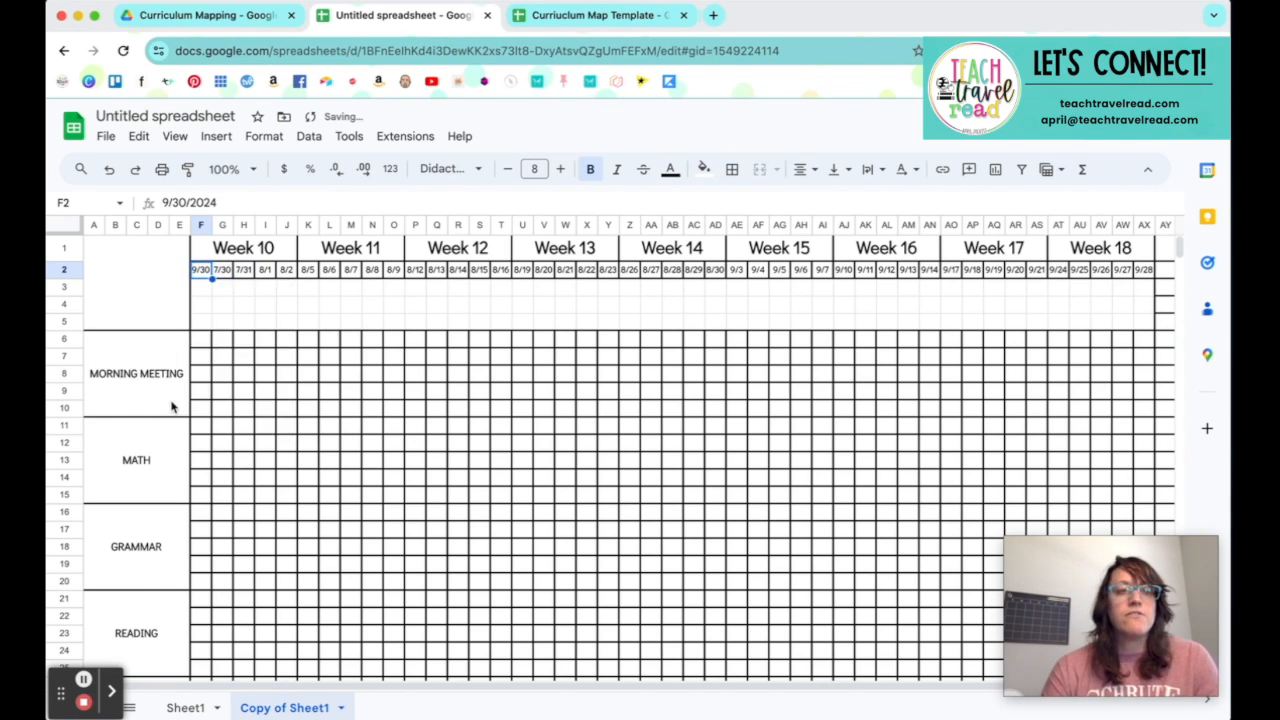
left_click_drag(211, 278, 288, 281)
Step: Set the first Week 11 date in K2 to 10/7/2024 and fill the dates through O2
double_click(311, 271)
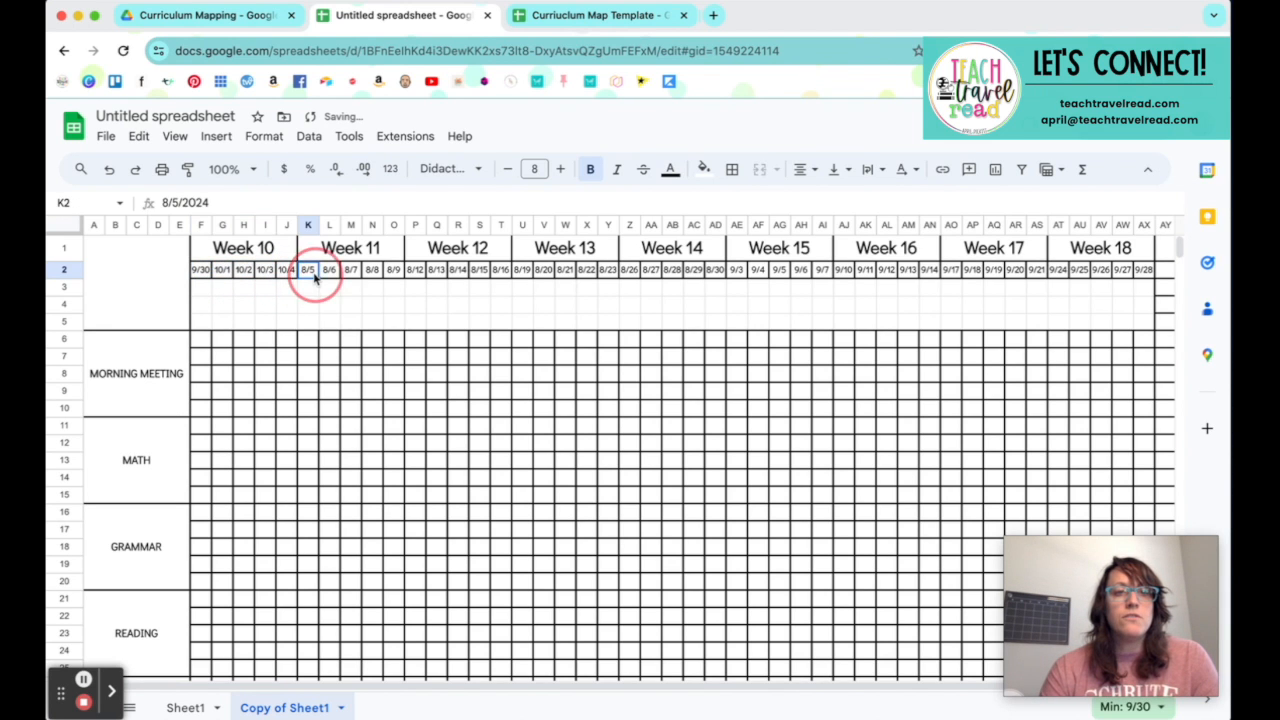
left_click(378, 296)
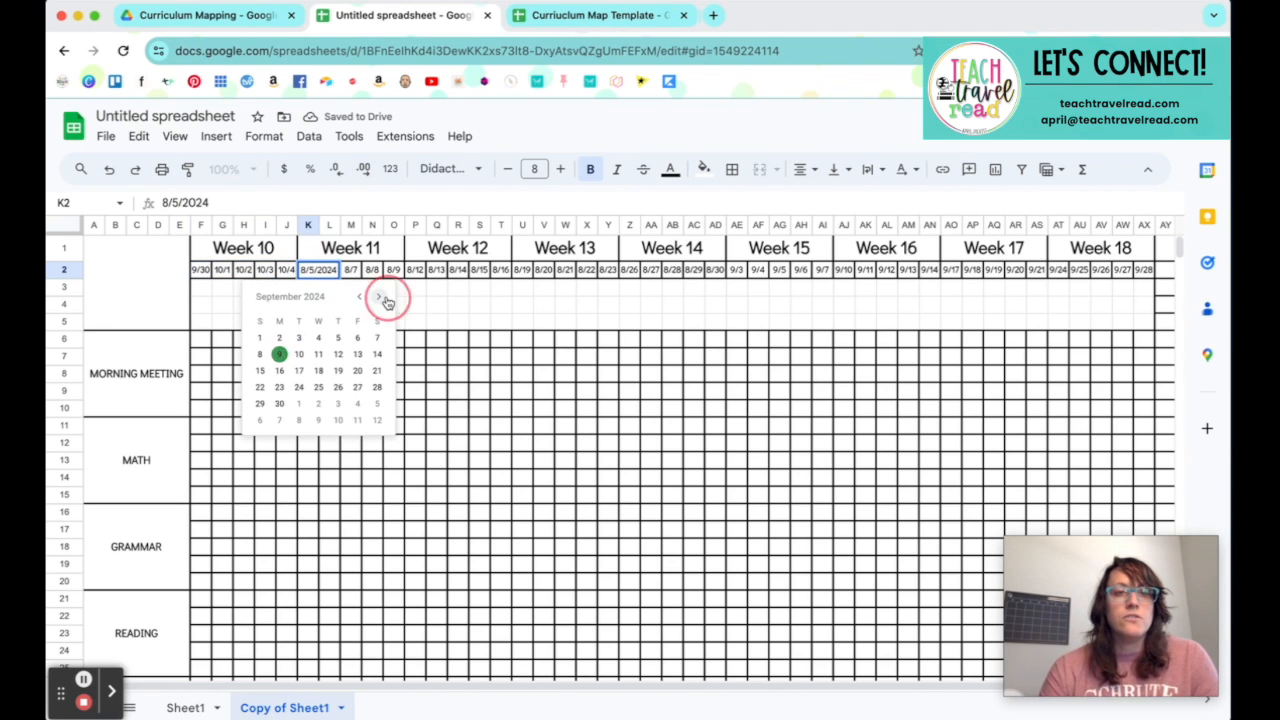
left_click(378, 296)
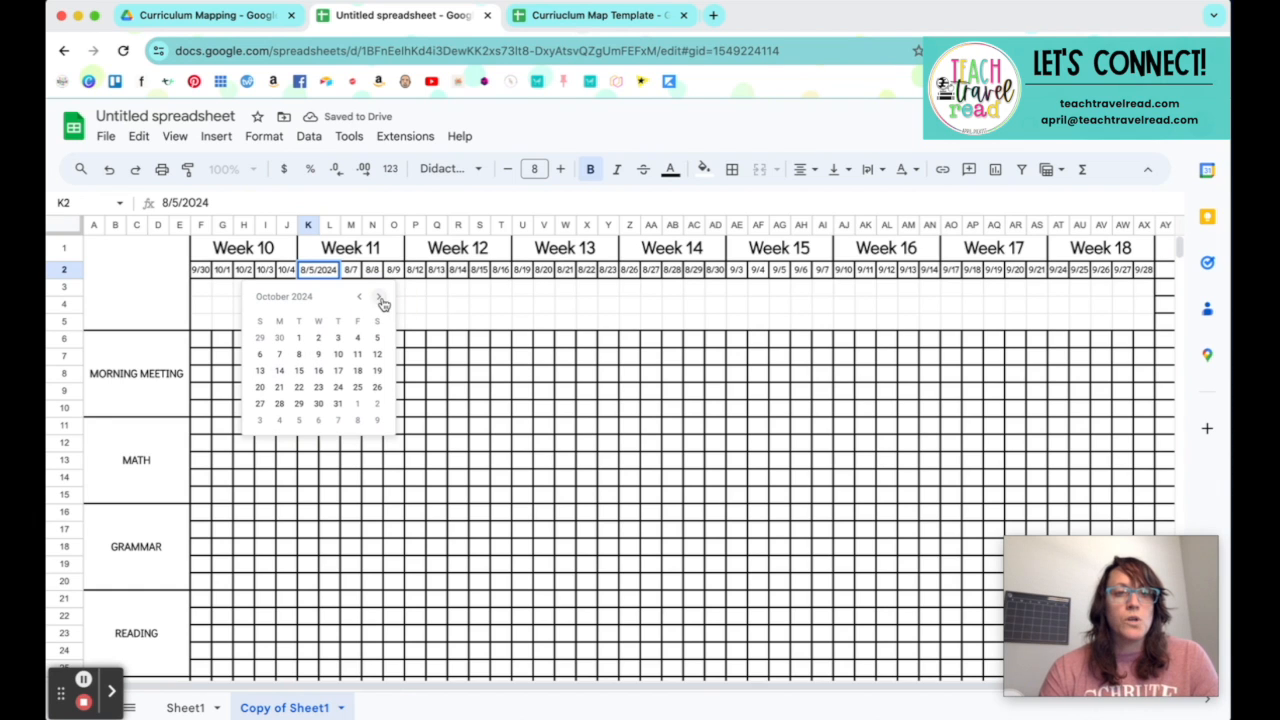
left_click(281, 356)
left_click_drag(318, 279, 402, 275)
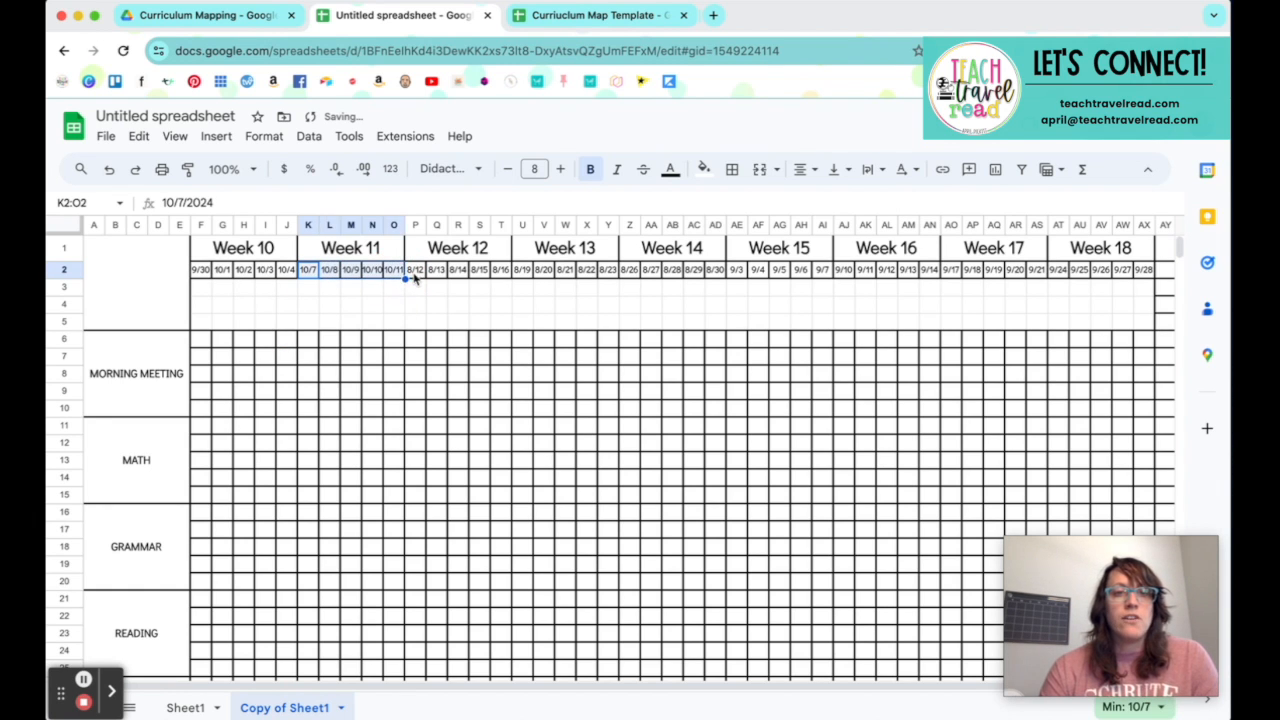
Step: Set the first Week 12 date in P2 to 10/14/2024 and fill the dates through T2
double_click(414, 271)
left_click(489, 297)
left_click(489, 297)
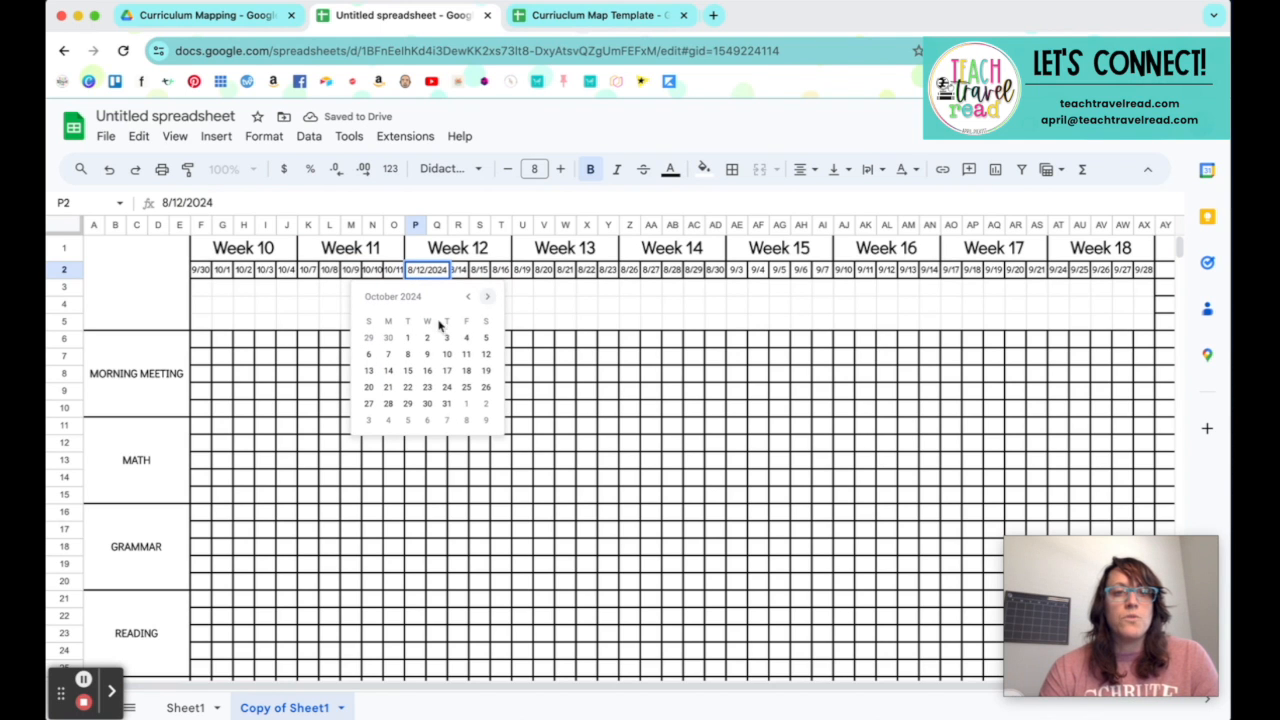
left_click(389, 371)
left_click_drag(425, 280, 502, 276)
Step: Set the first Week 13 date in U2 to 10/21/2024 and fill the dates through Y2
left_click(522, 278)
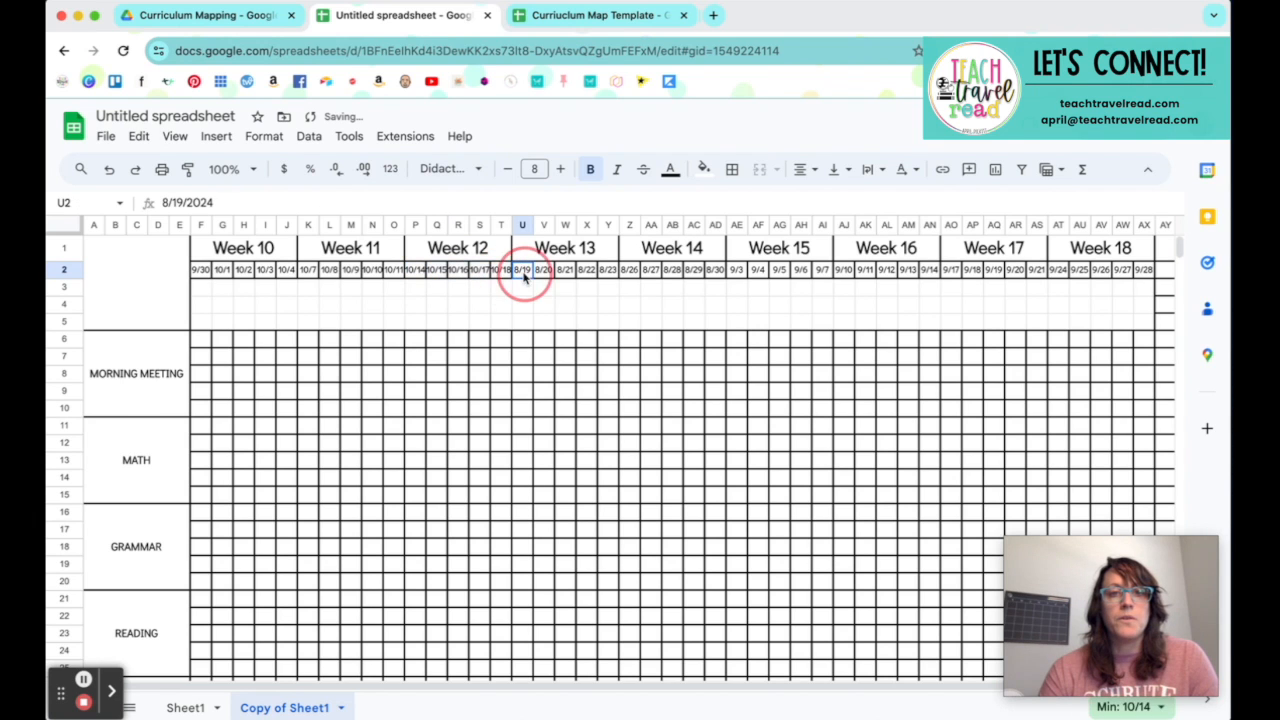
double_click(522, 278)
left_click(596, 300)
left_click(596, 300)
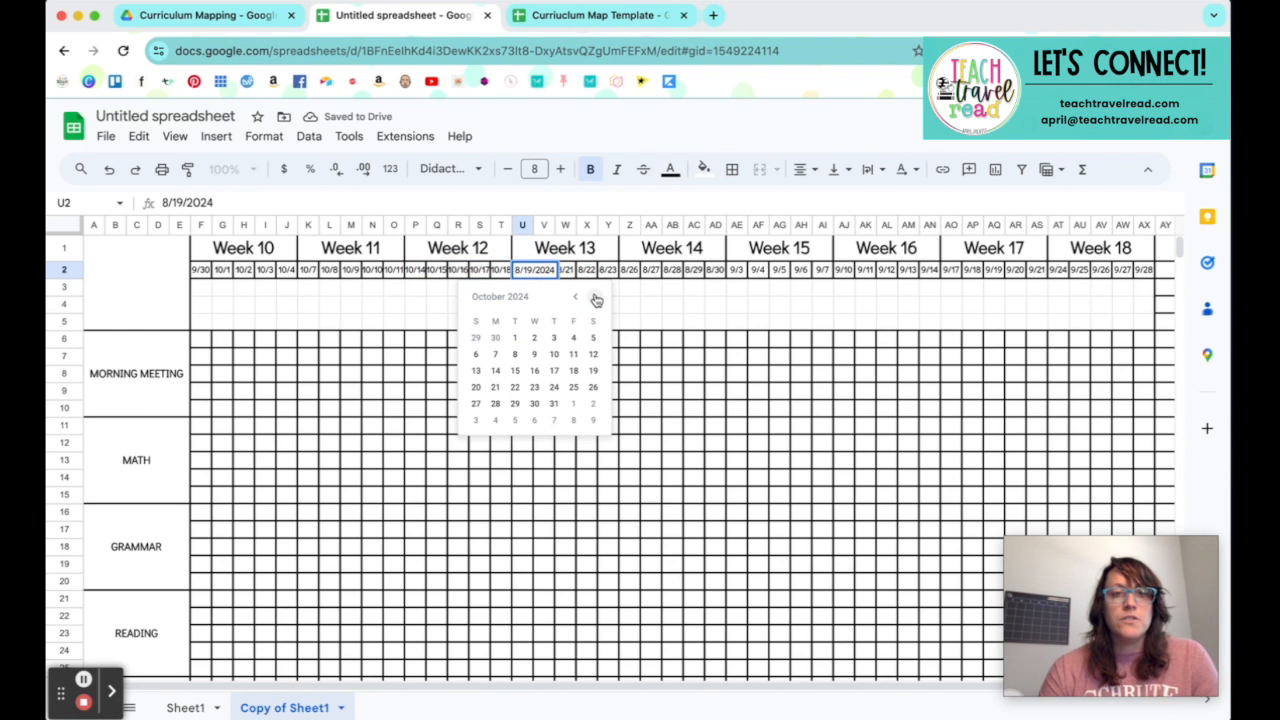
left_click(495, 387)
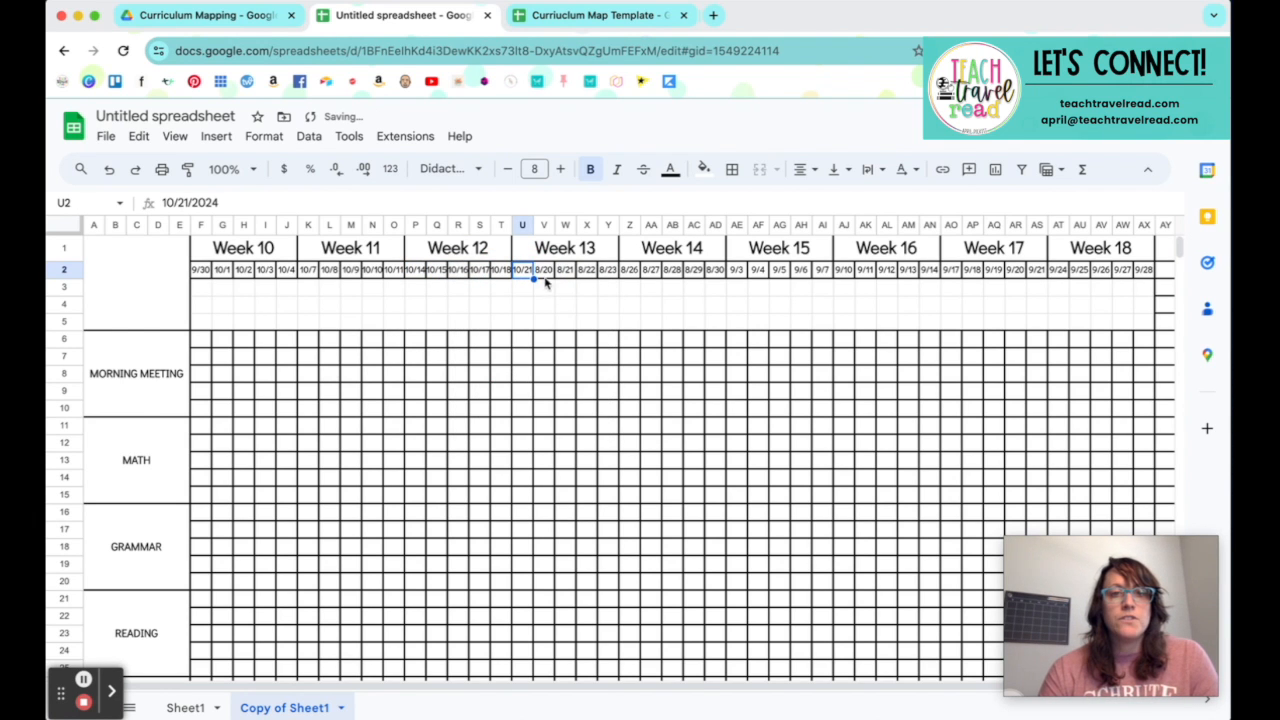
left_click(531, 280)
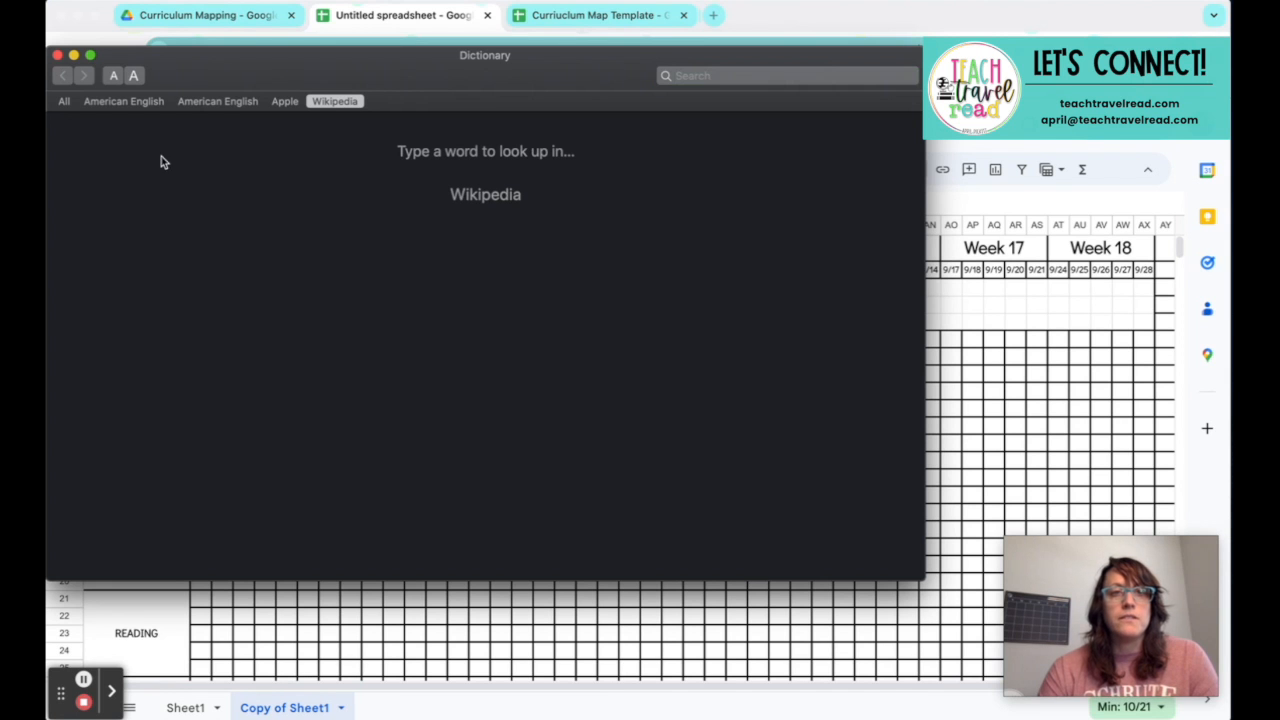
left_click(57, 55)
left_click(562, 290)
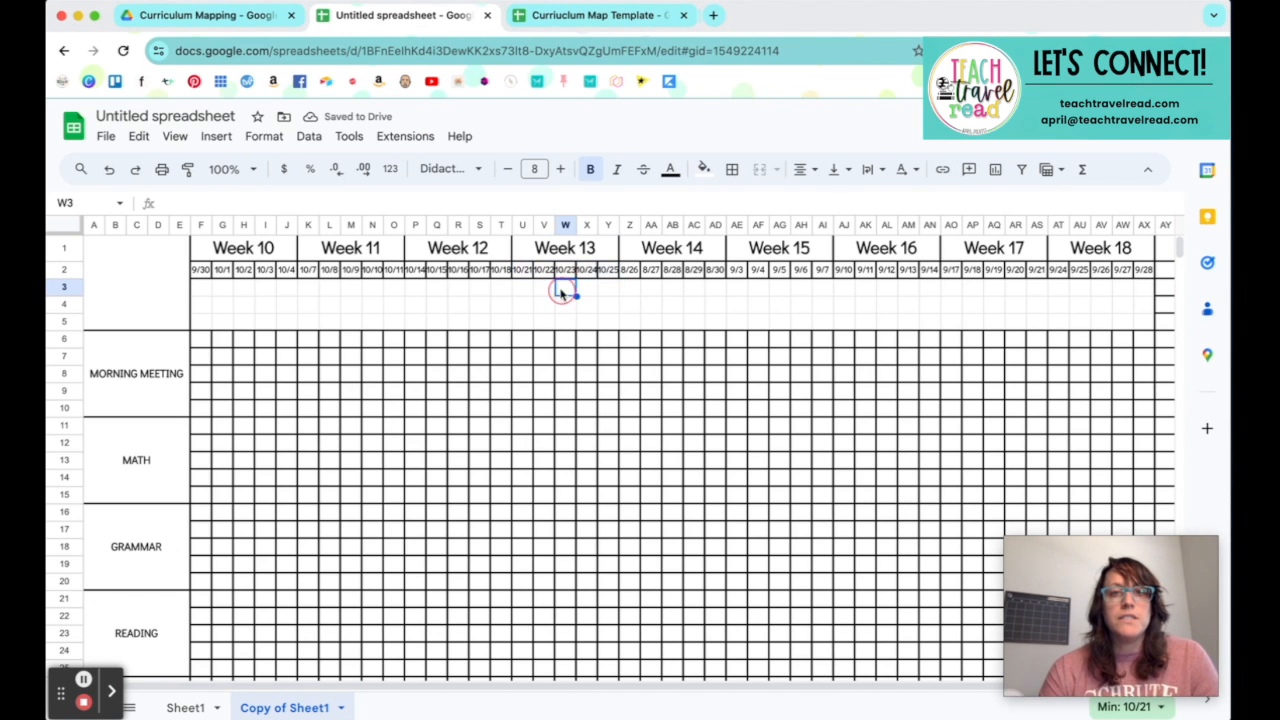
Step: Set the first Week 14 date in Z2 to 10/28/2024 and fill the dates through AD2
double_click(640, 270)
left_click(702, 297)
left_click(702, 297)
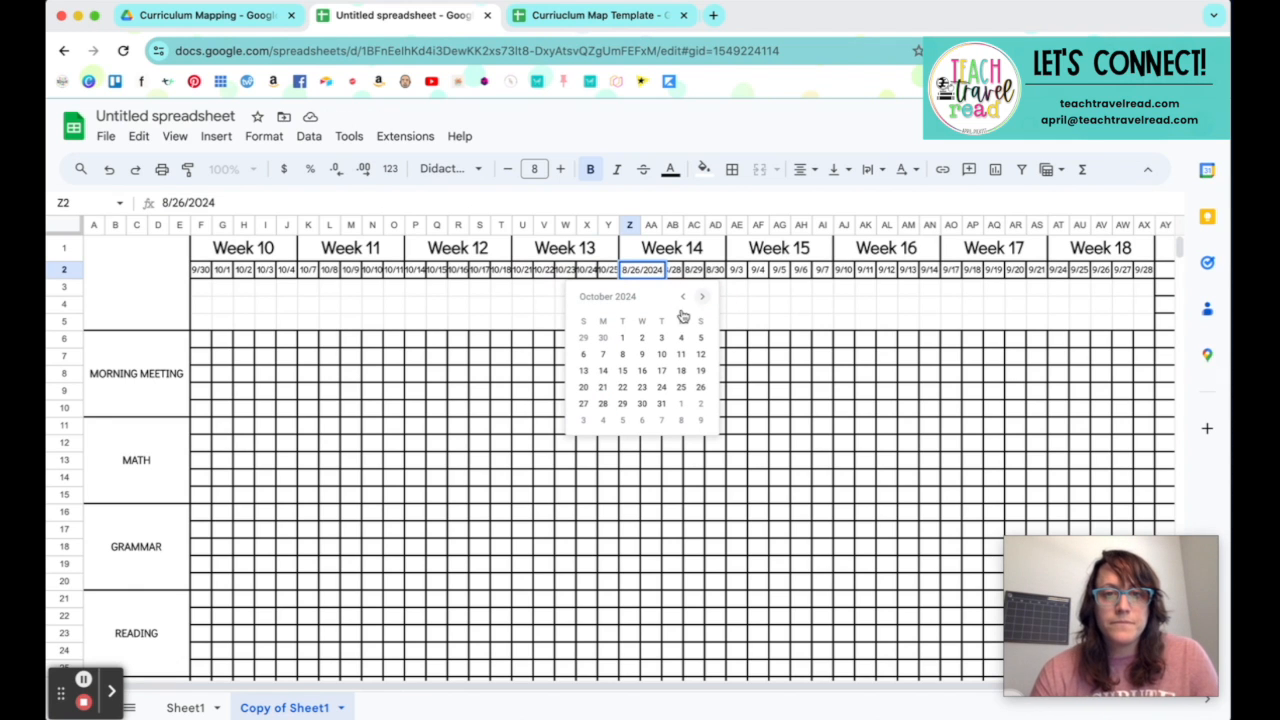
left_click(604, 404)
left_click_drag(706, 272, 718, 272)
Step: Set the first Week 15 date in AE2 to 11/4/2024 and fill the dates through AI2
double_click(737, 272)
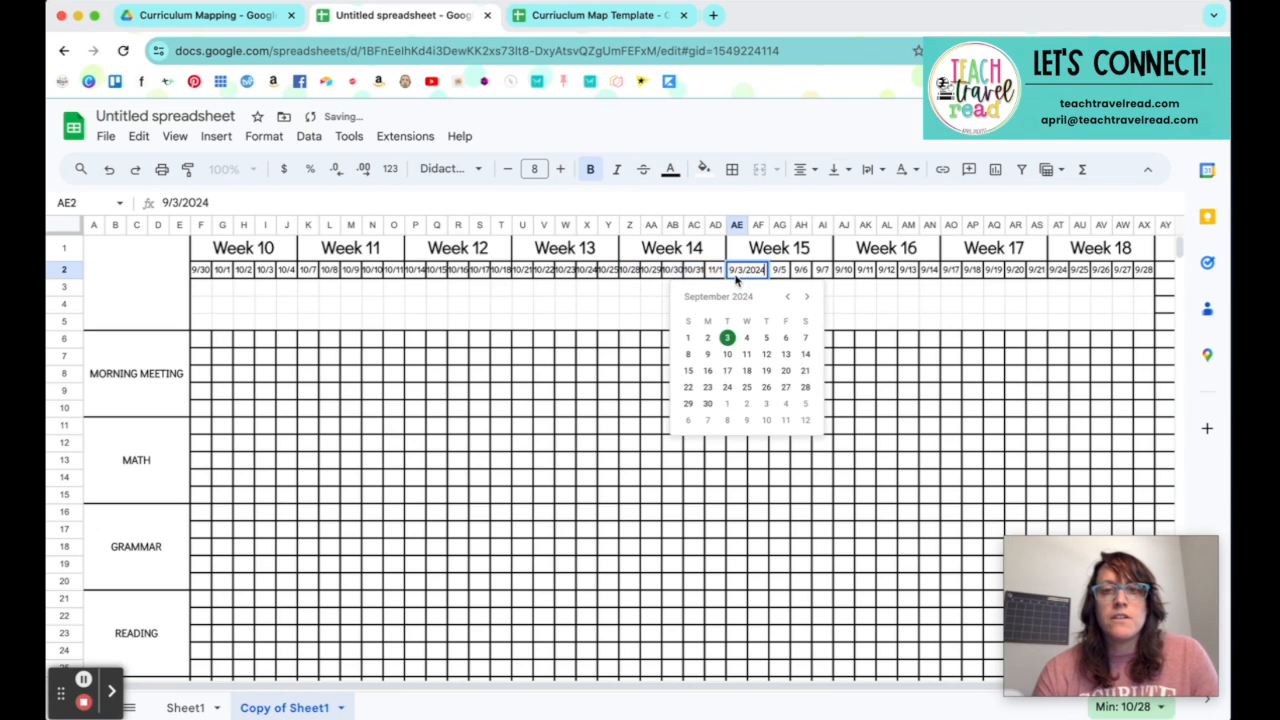
left_click(806, 297)
left_click(806, 297)
left_click(707, 354)
left_click_drag(746, 280, 818, 285)
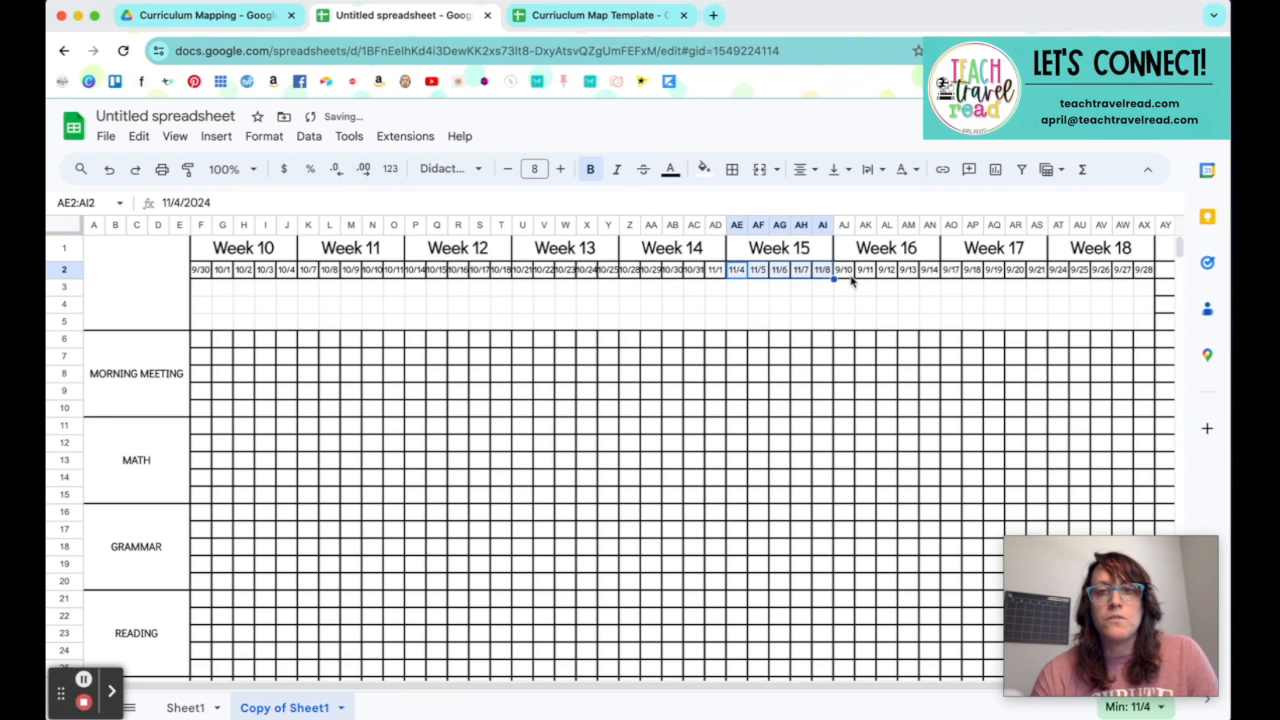
Step: Set the first Week 16 date in AJ2 to 11/11/2024 and fill the dates through AN2
left_click(850, 277)
double_click(843, 270)
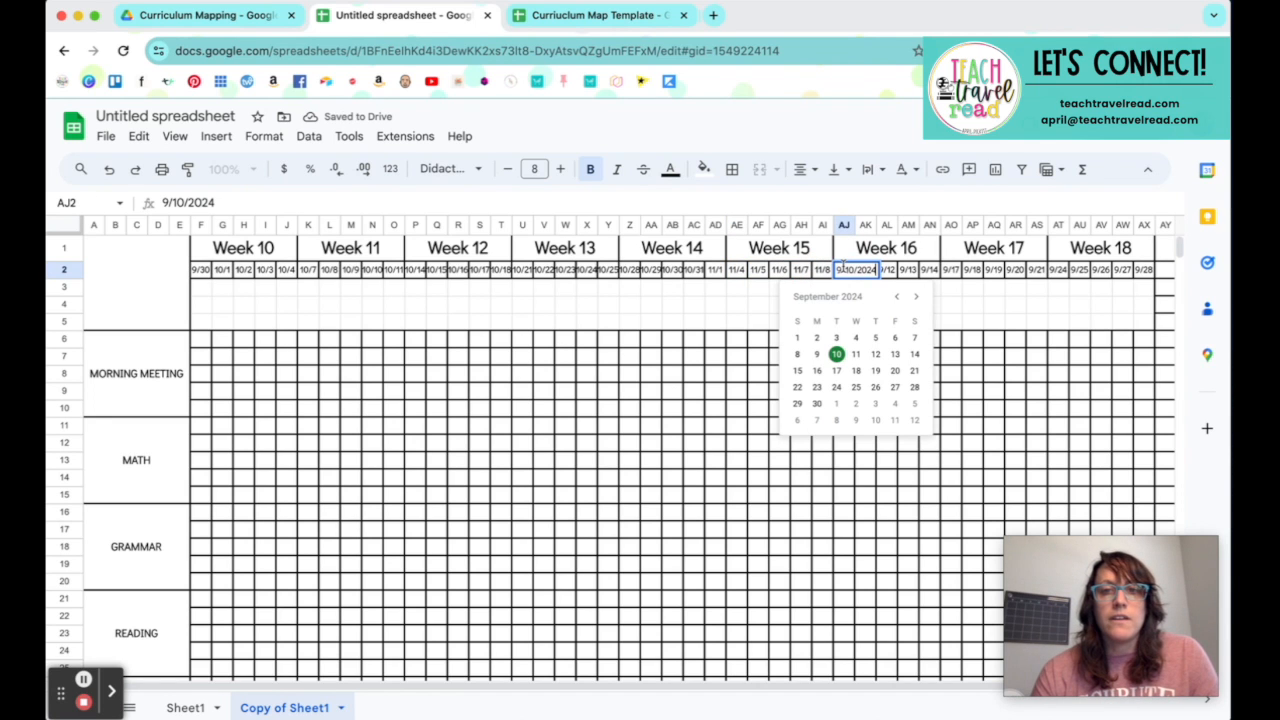
left_click(914, 298)
left_click(914, 298)
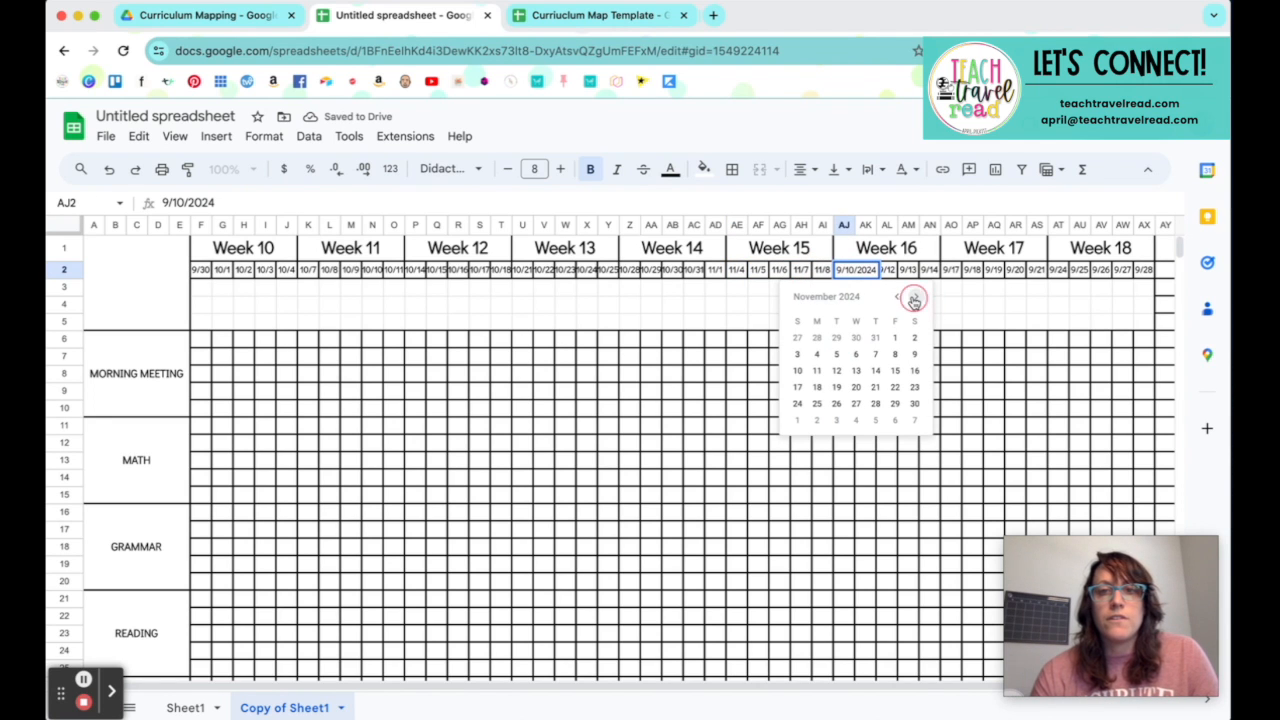
left_click(817, 372)
left_click_drag(857, 280, 923, 278)
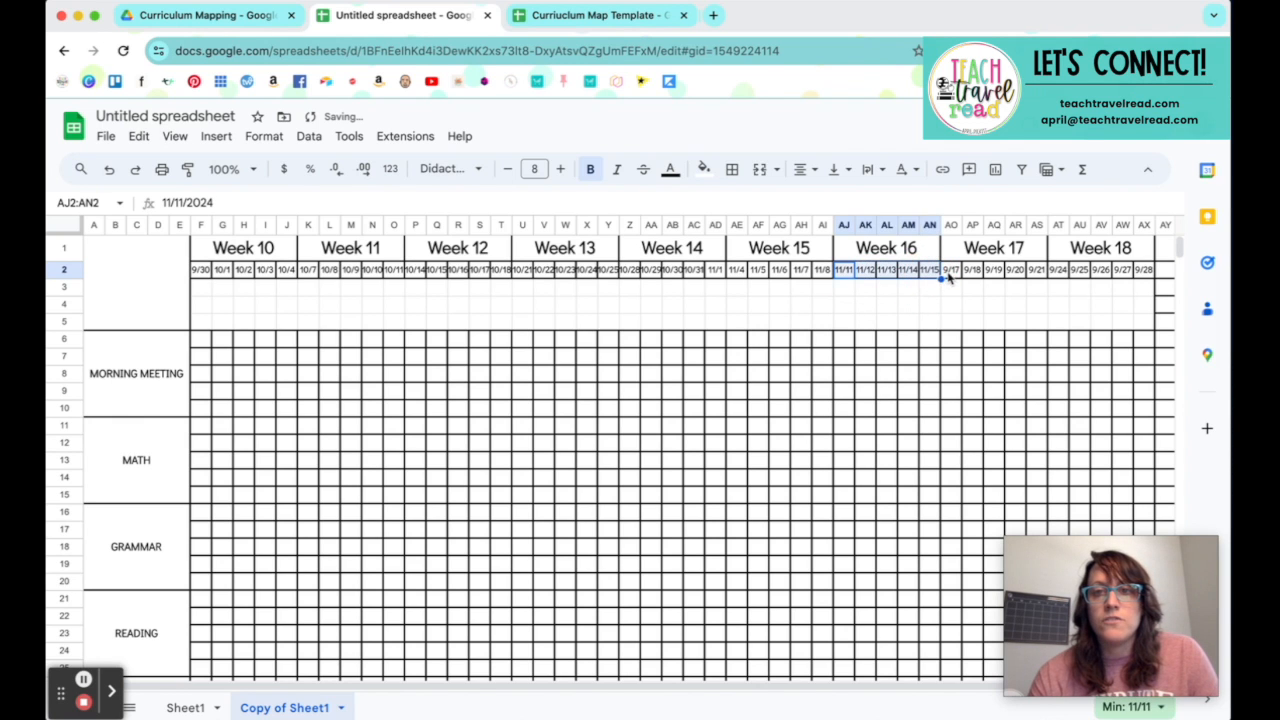
Step: Set the first Week 17 date in AO2 to 11/18/2024 and fill the dates through AS2
double_click(950, 279)
left_click(1025, 297)
left_click(1025, 297)
left_click(923, 387)
left_click_drag(962, 280, 1048, 276)
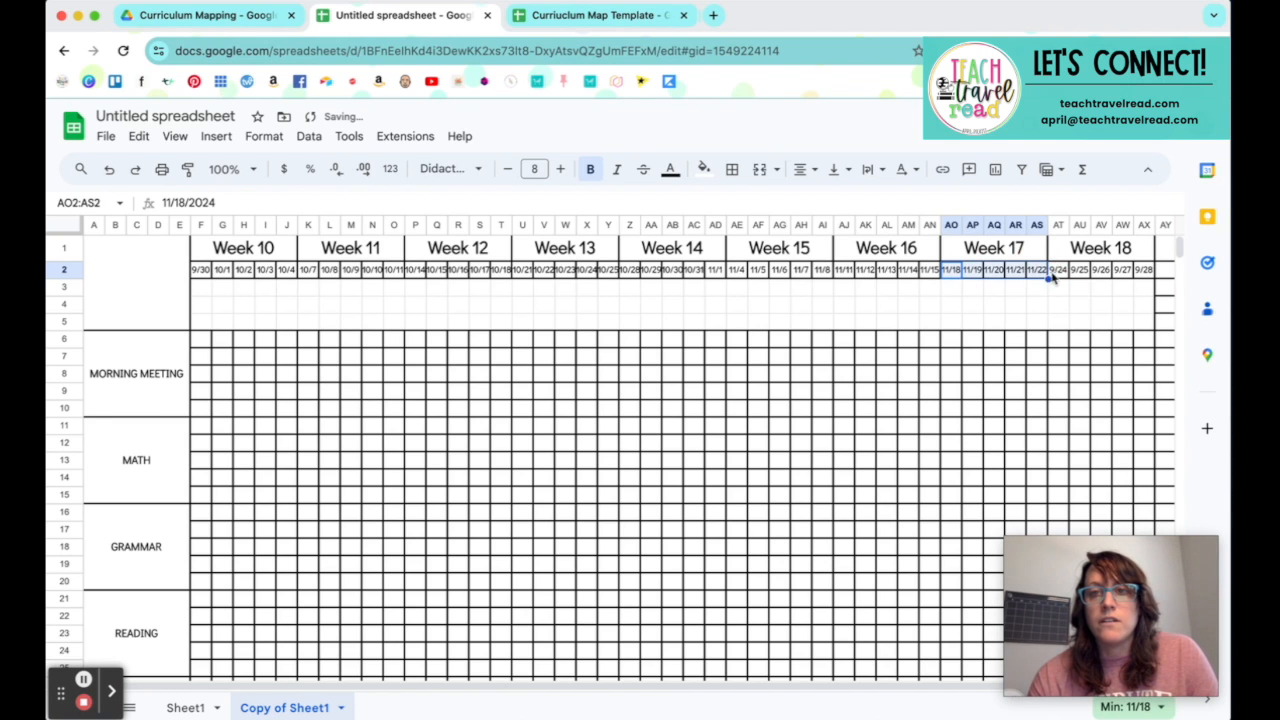
Step: Set the first Week 18 date in AT2 to 11/25/2024 and fill the dates through AX2
double_click(1052, 279)
left_click(1127, 298)
left_click(1127, 298)
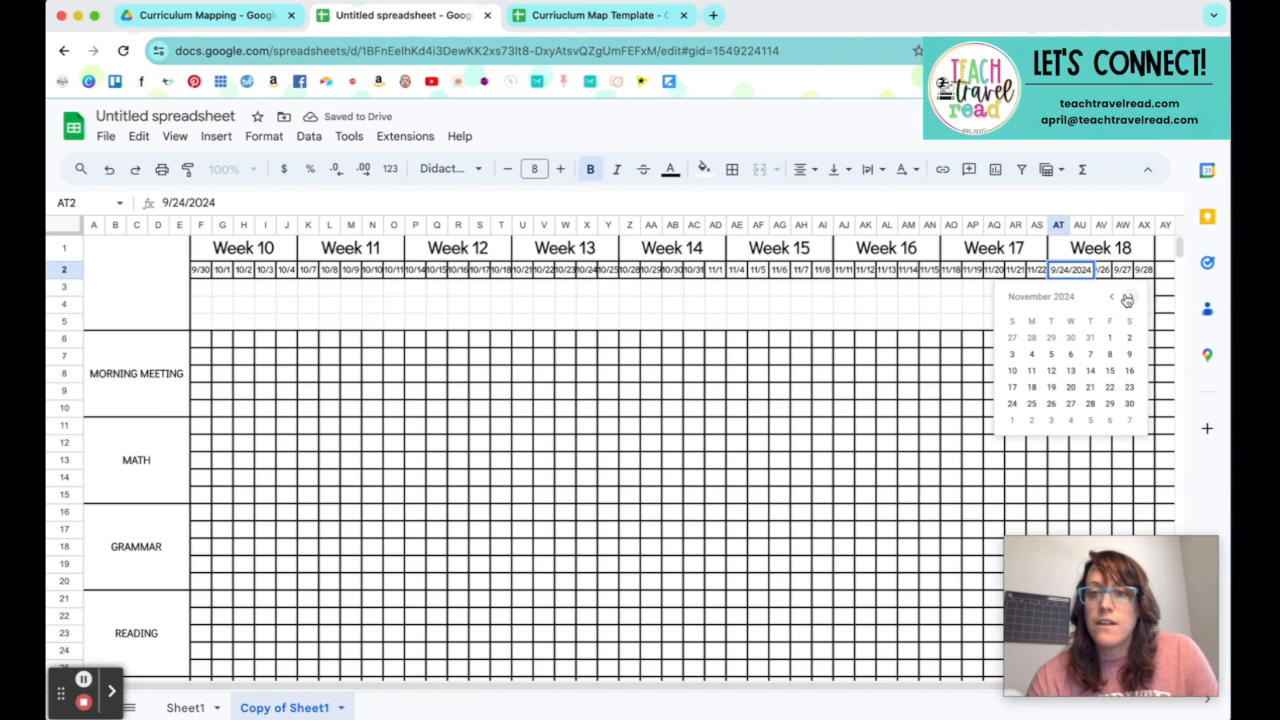
left_click(1032, 403)
left_click_drag(1069, 280, 1146, 277)
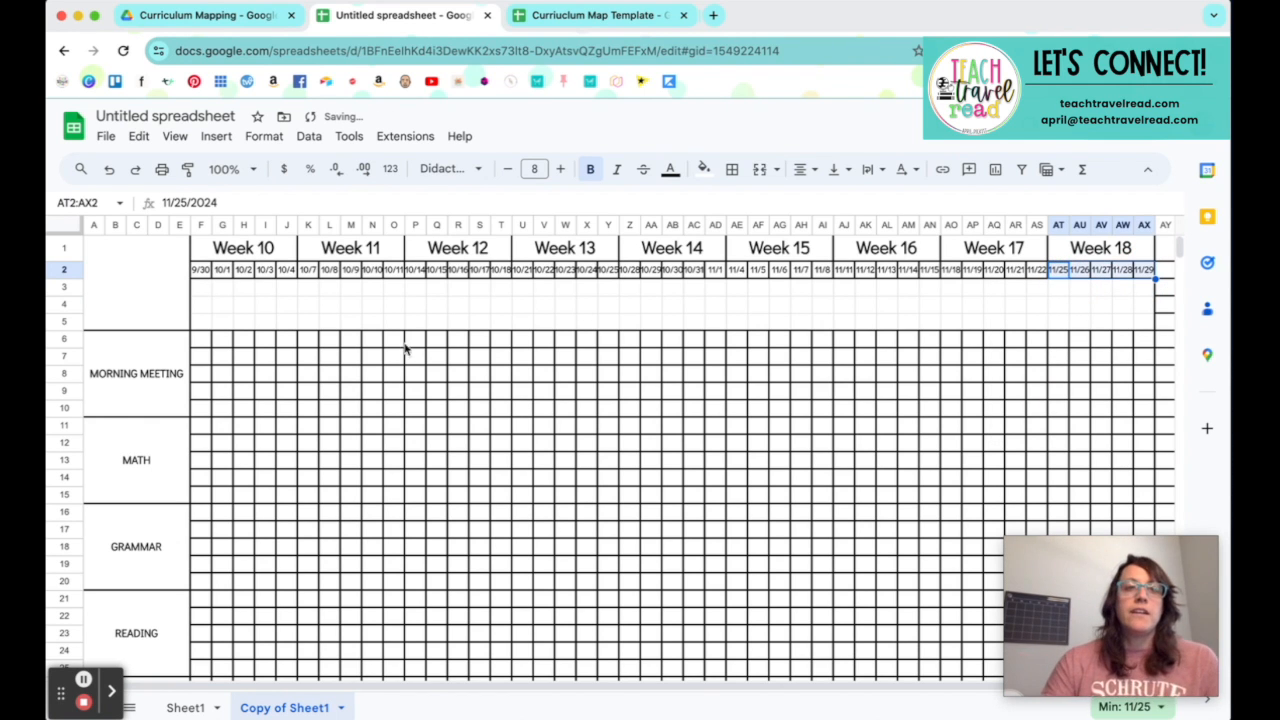
Step: Merge F3:AC5 beneath the October dates into one block and label it OCTOBER
left_click_drag(203, 293, 700, 319)
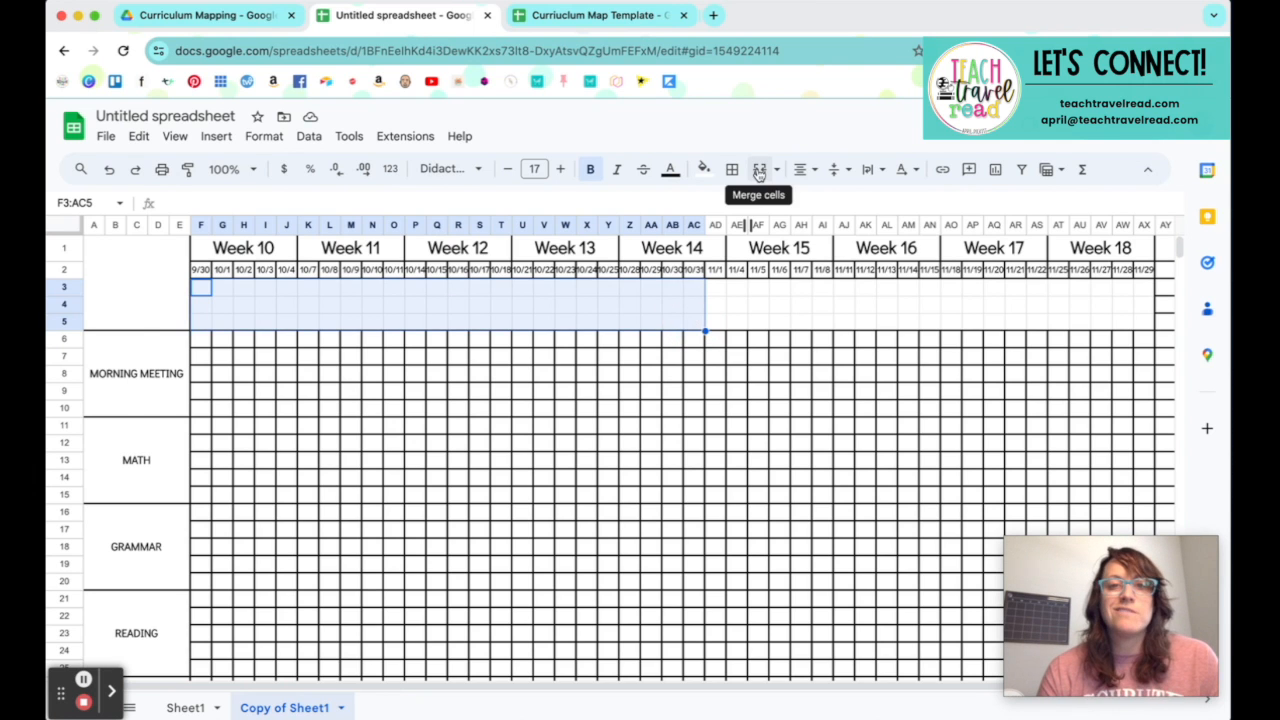
left_click(760, 170)
type("OCTOBER")
key("Tab")
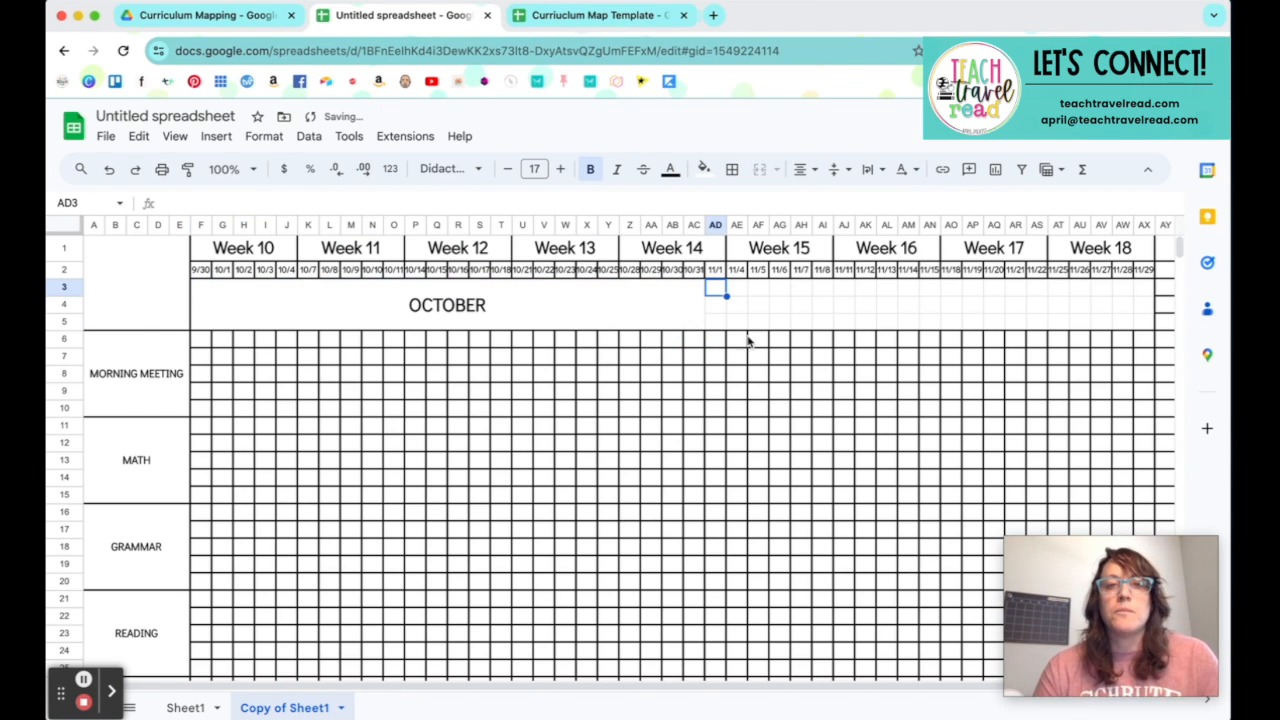
Step: Merge AD3:AX5 beneath the November dates into one block and label it NOVEMBER
left_click_drag(714, 288, 1150, 328)
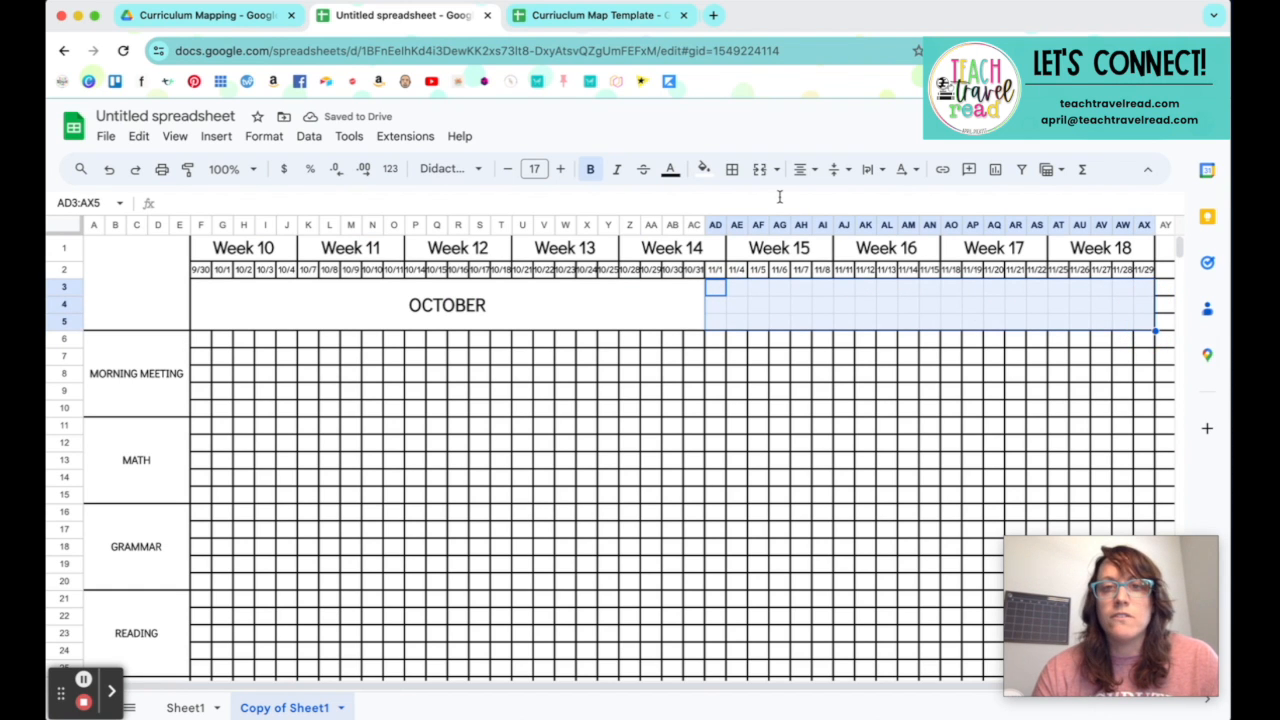
left_click(760, 172)
type("NOV")
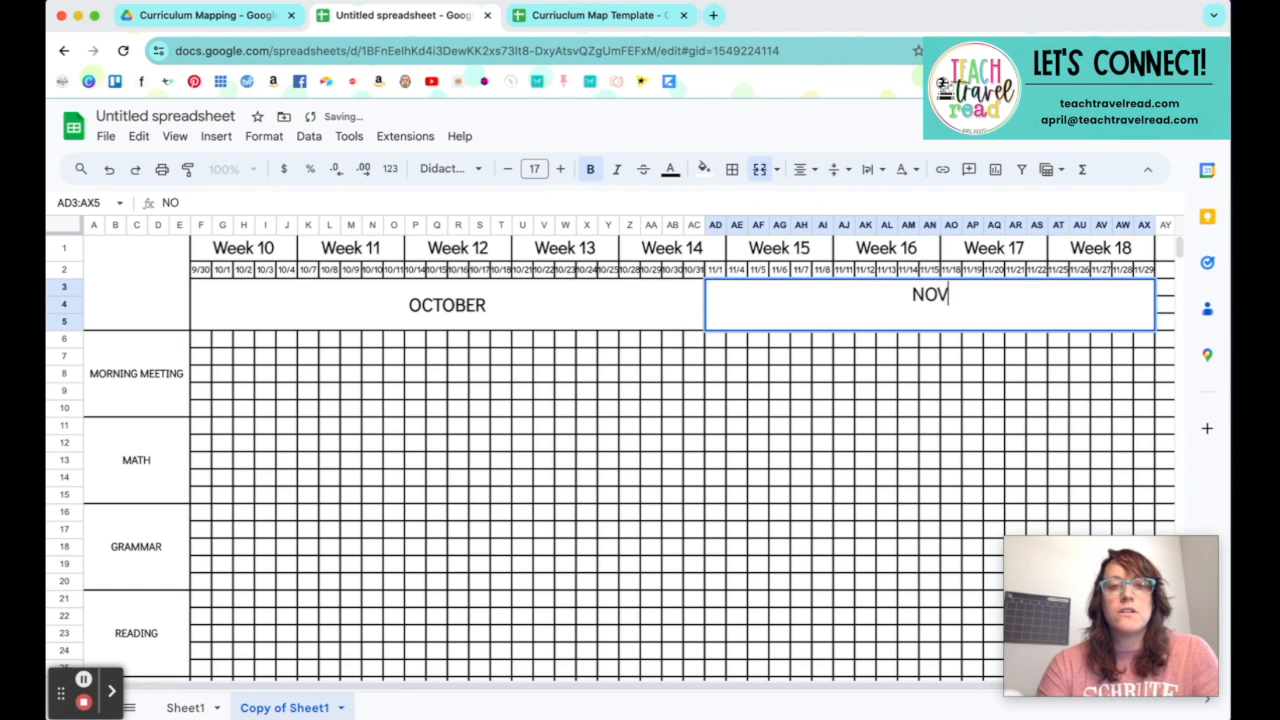
type("EMBER")
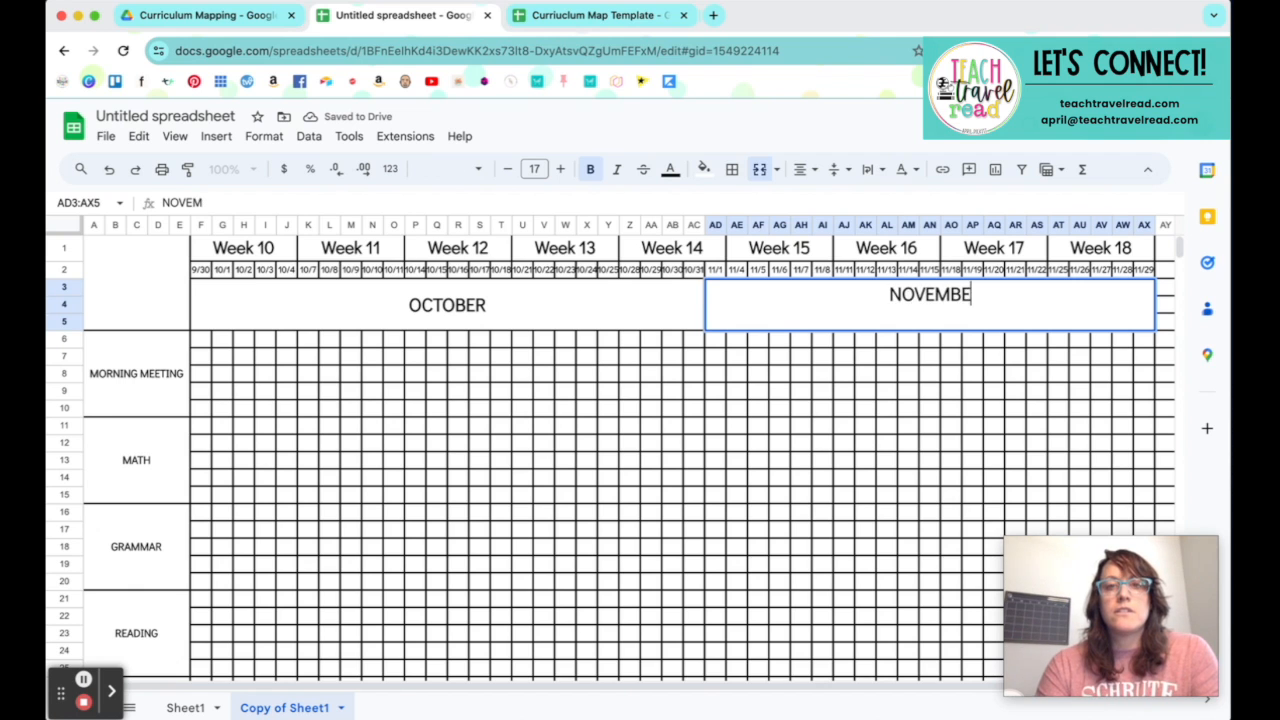
left_click(688, 363)
Step: Apply borders to the merged OCTOBER and NOVEMBER blocks
left_click_drag(570, 323, 786, 323)
left_click(733, 170)
left_click(743, 206)
left_click(752, 413)
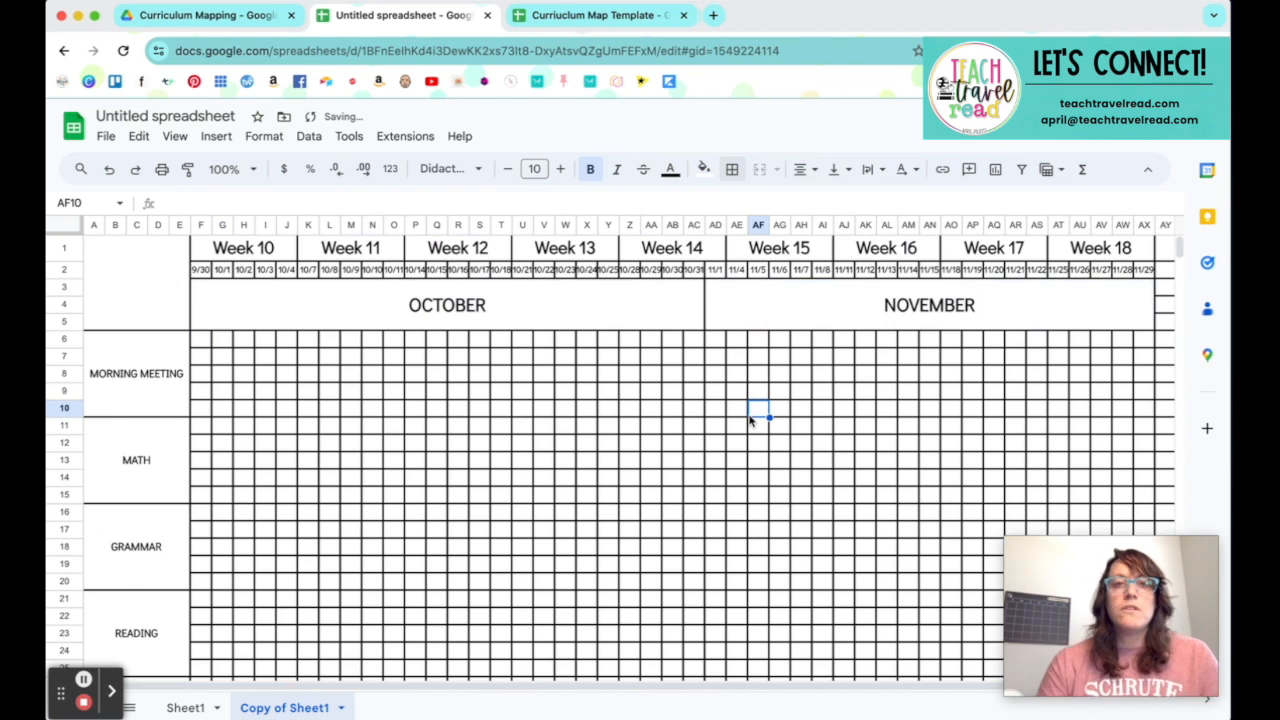
Step: Reduce the font size of the dates in row 2 by two points so they fit their cells
left_click(63, 271)
left_click(508, 170)
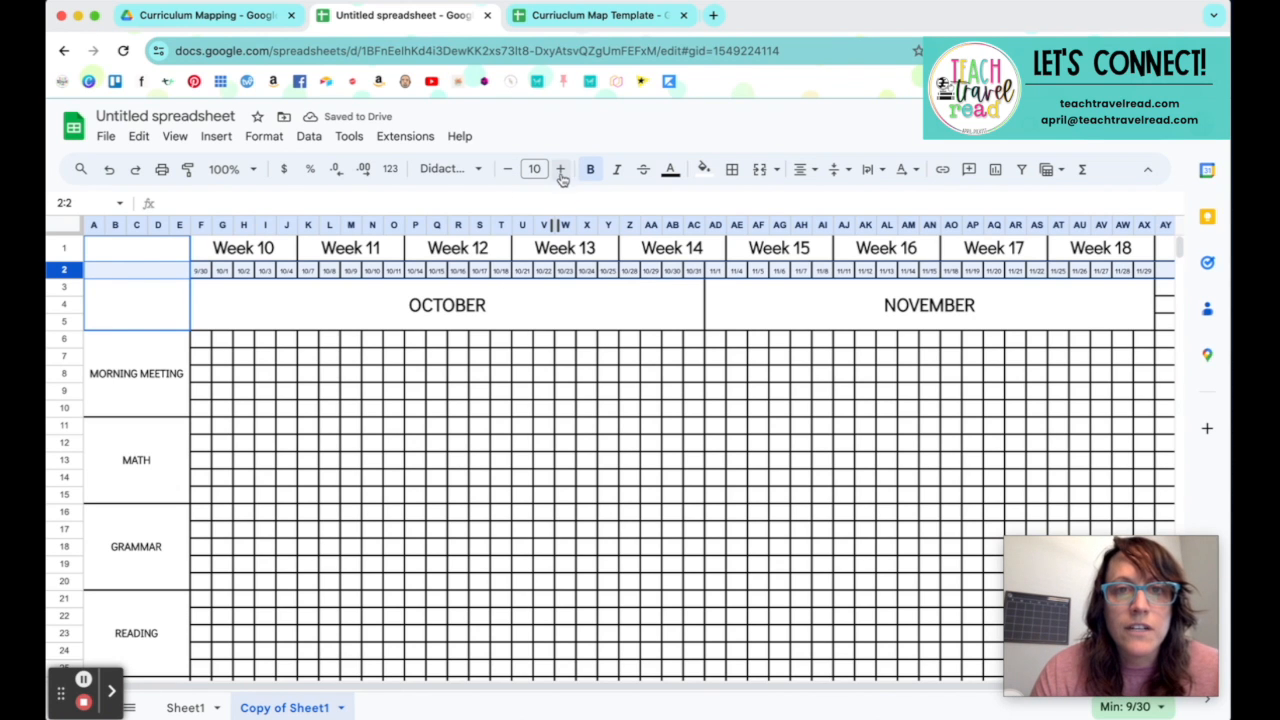
left_click(508, 169)
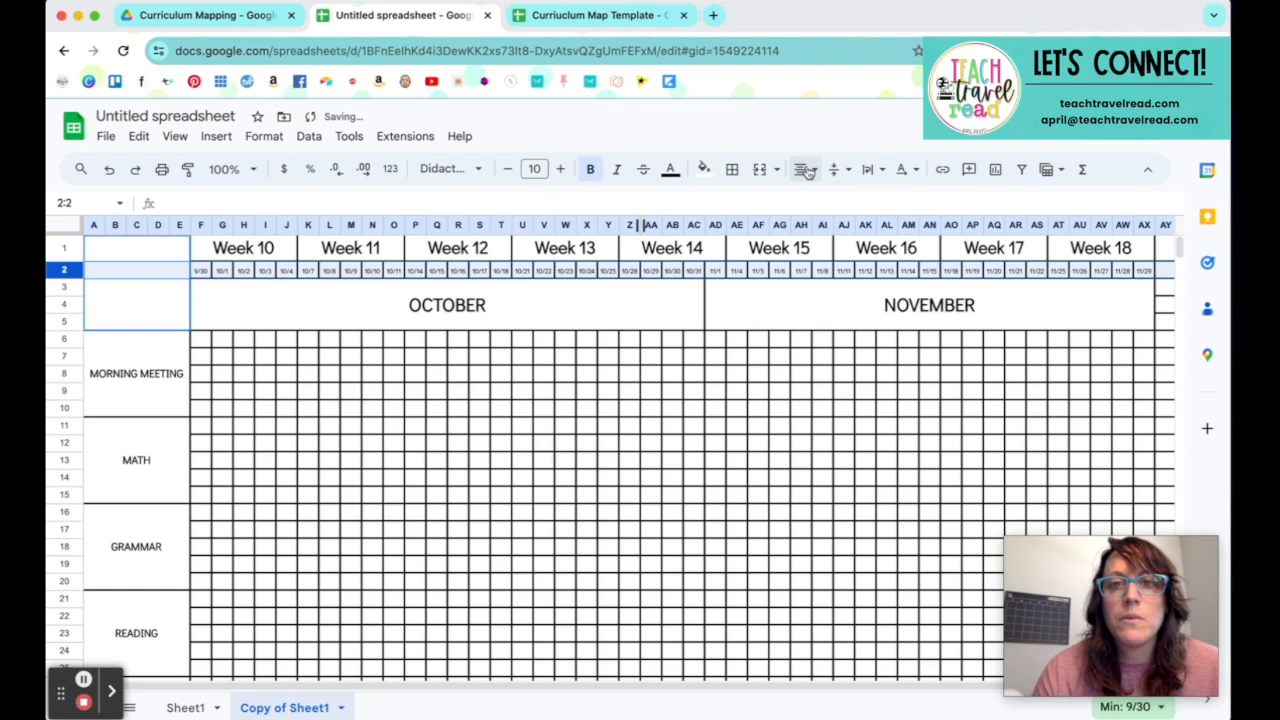
left_click(838, 170)
left_click(836, 170)
left_click(793, 345)
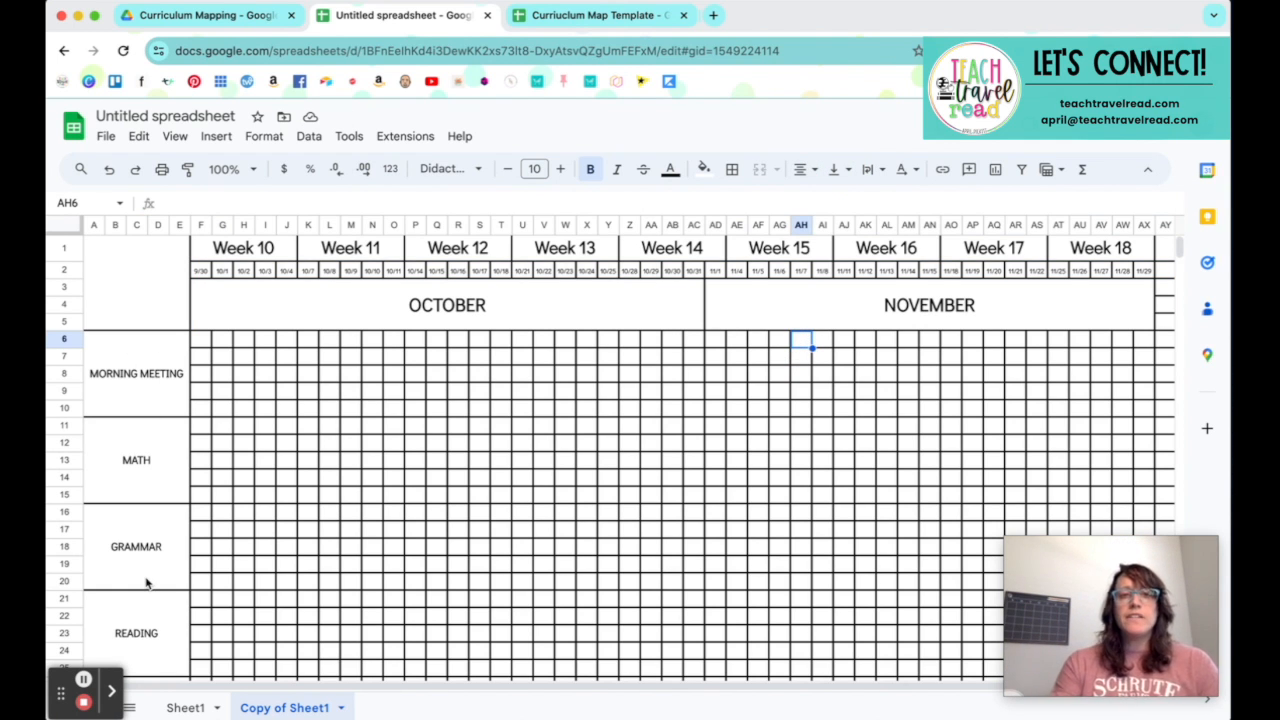
Step: Switch to Sheet1, select the entire sheet and open the alternating colors settings for it
left_click(175, 707)
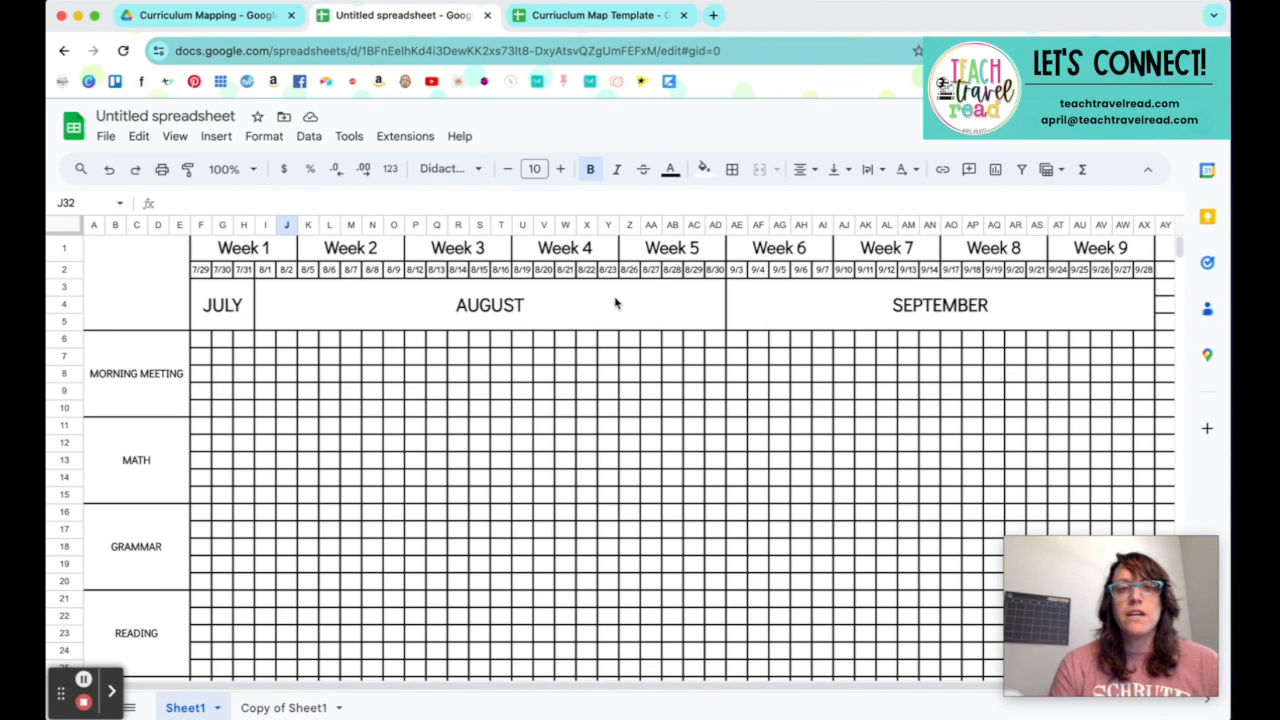
mouse_move(172, 698)
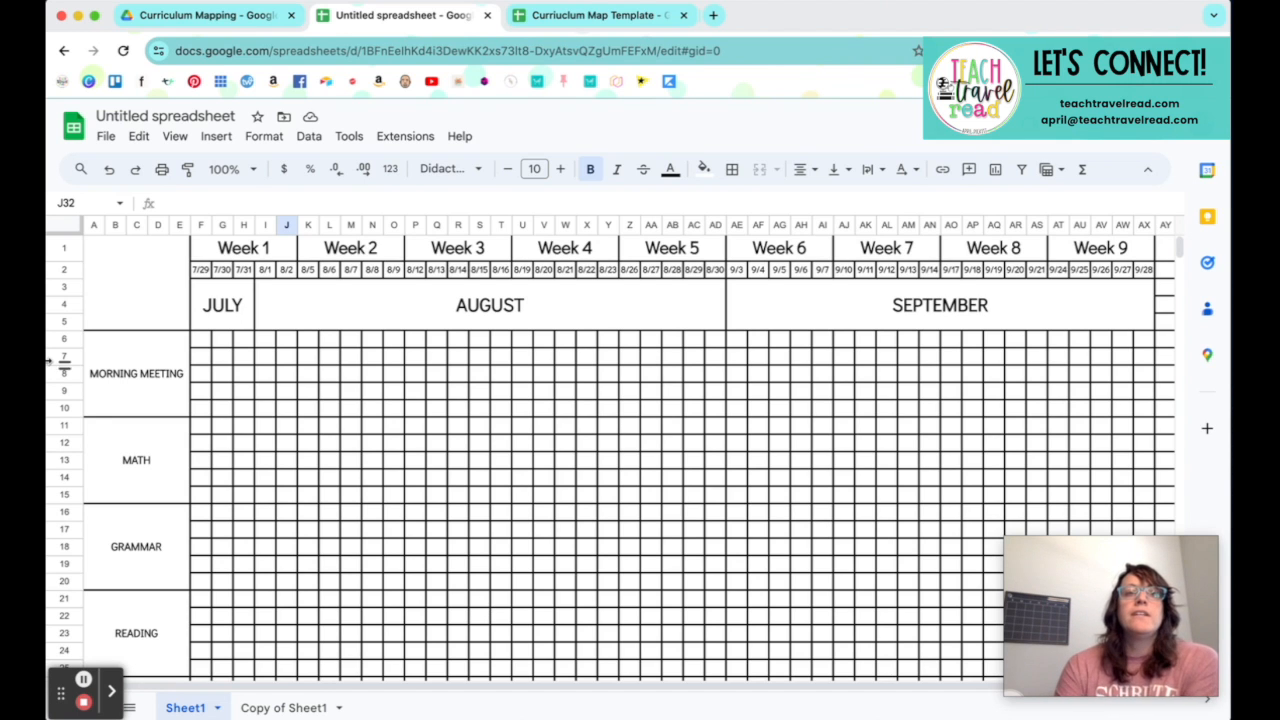
left_click(263, 138)
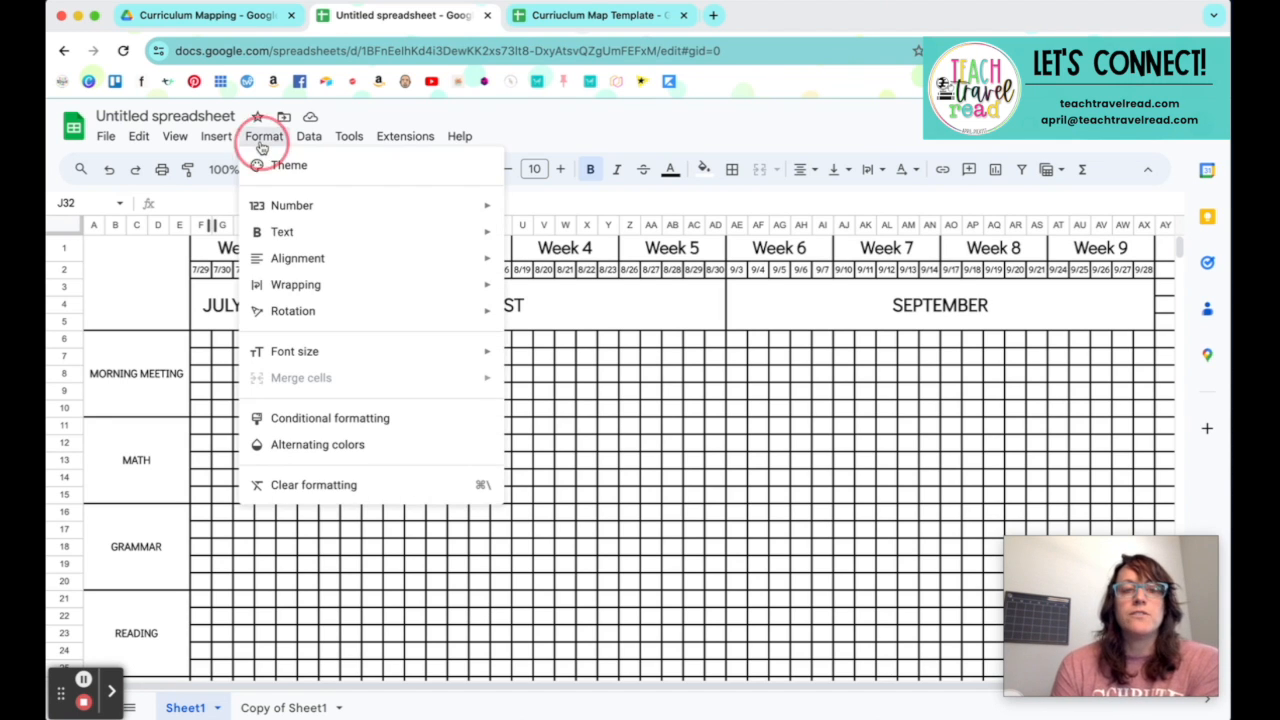
left_click(66, 225)
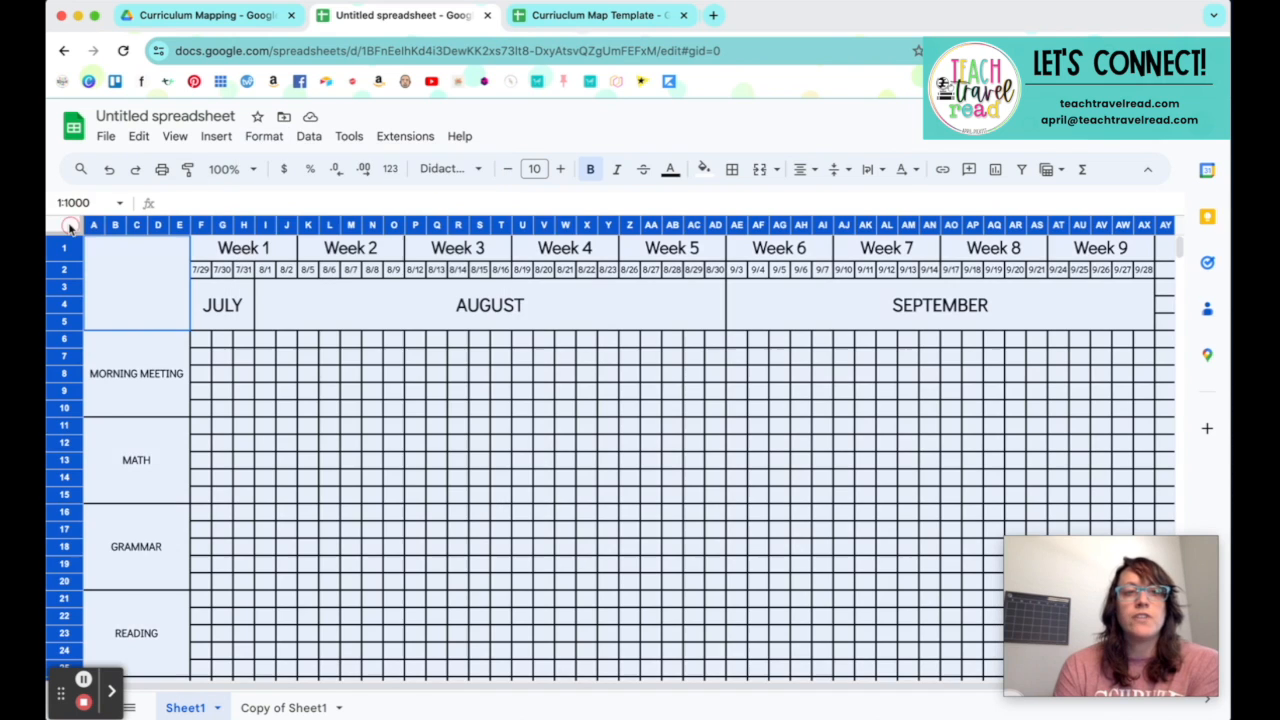
left_click(262, 138)
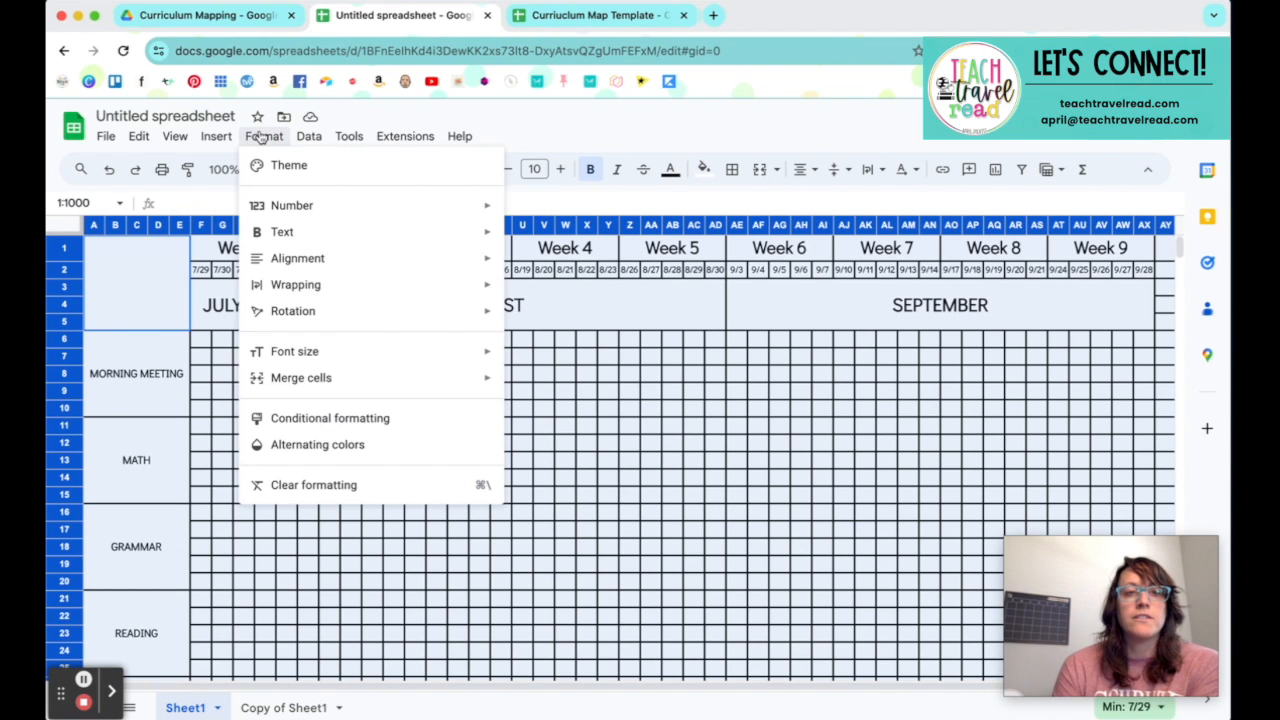
left_click(352, 420)
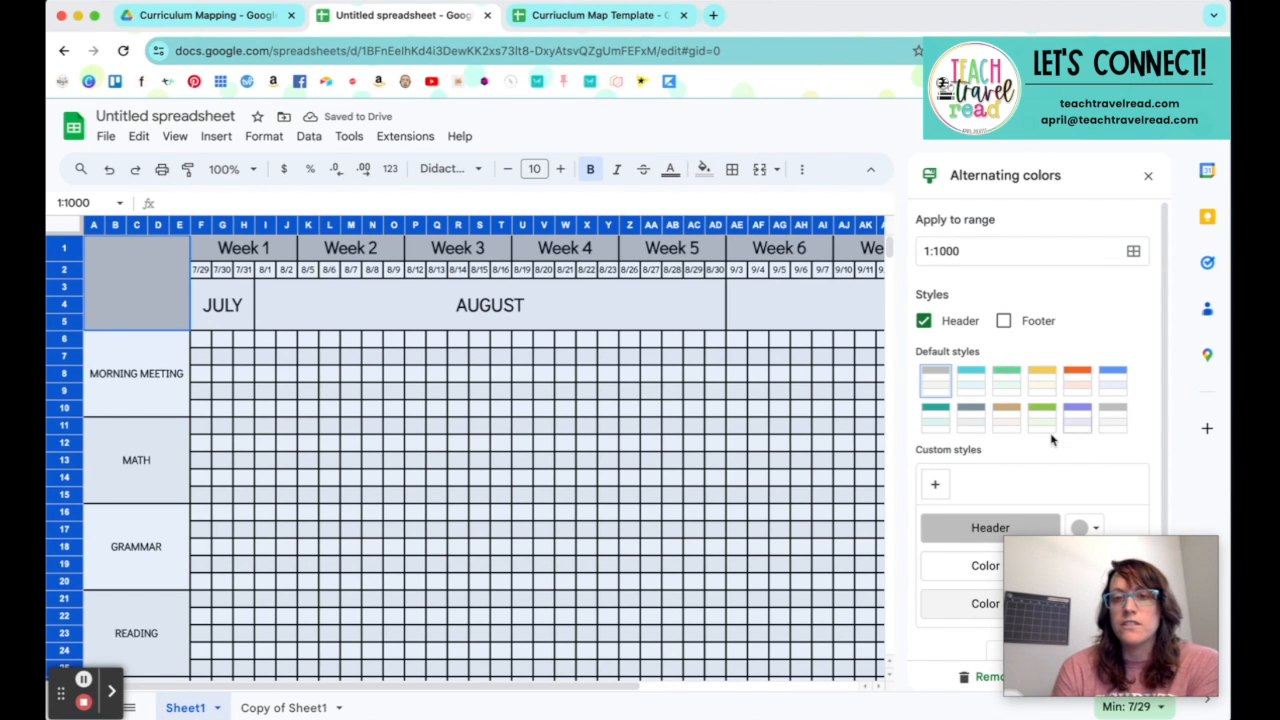
Step: Add a custom alternating-color style and set its header color to black
left_click(936, 486)
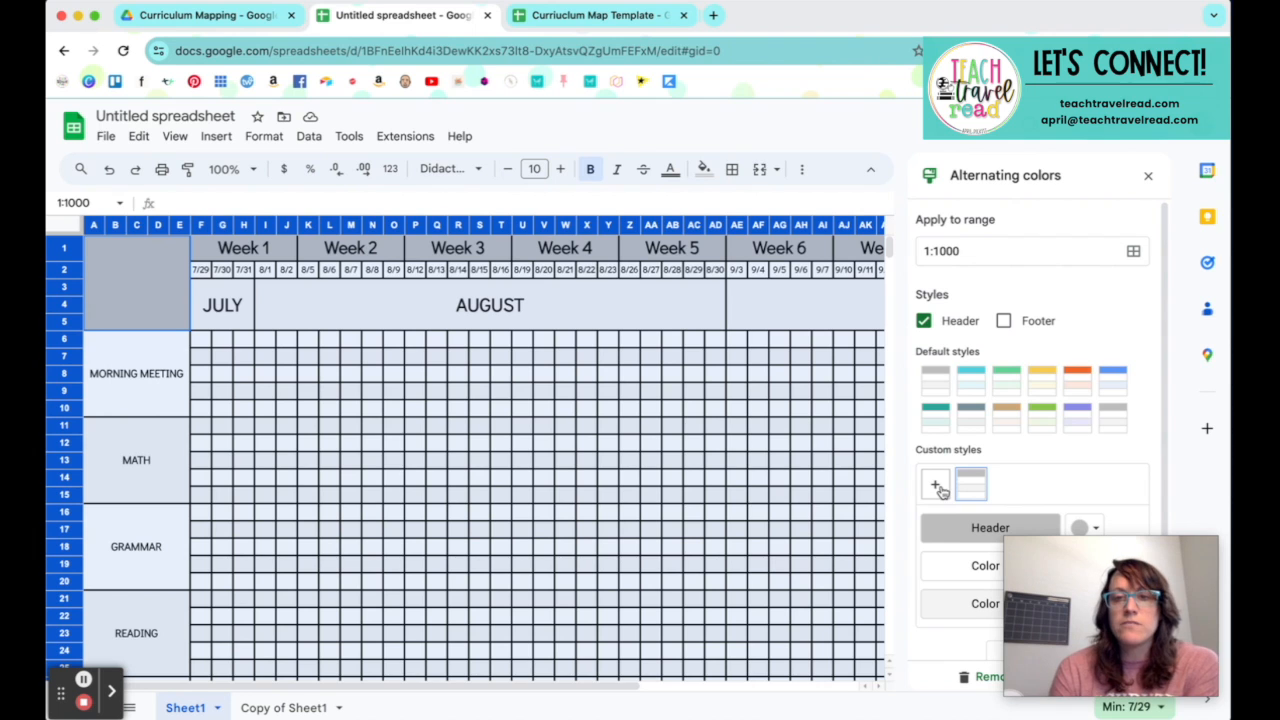
left_click(1096, 530)
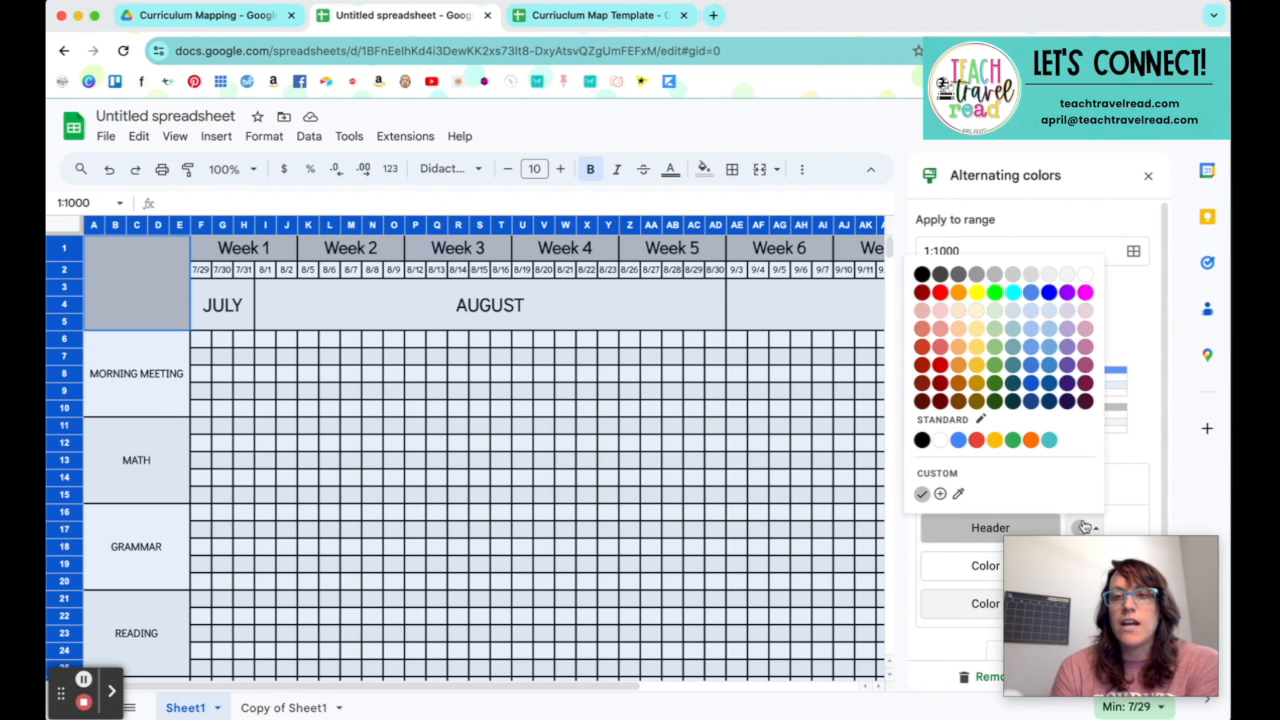
left_click(918, 442)
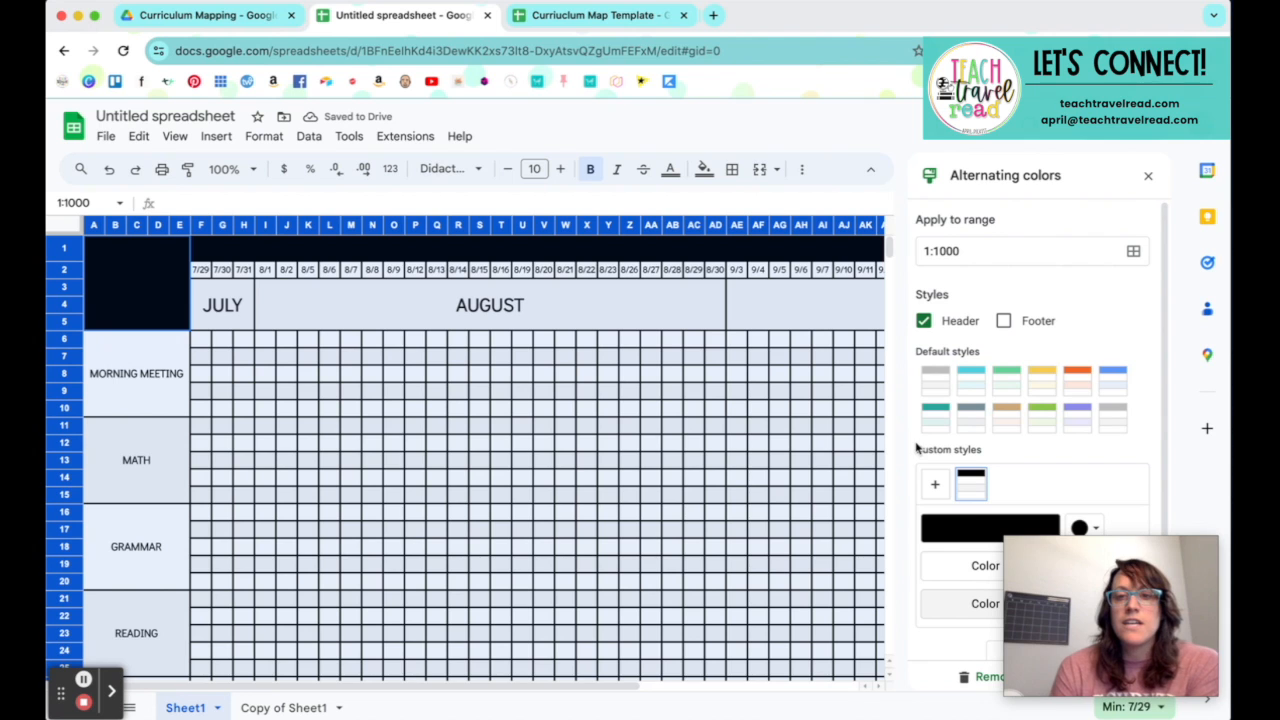
Step: Apply the default alternating-color style with the light green header to the whole sheet
scroll(1041, 480, "down", 1)
left_click_drag(1048, 571, 727, 591)
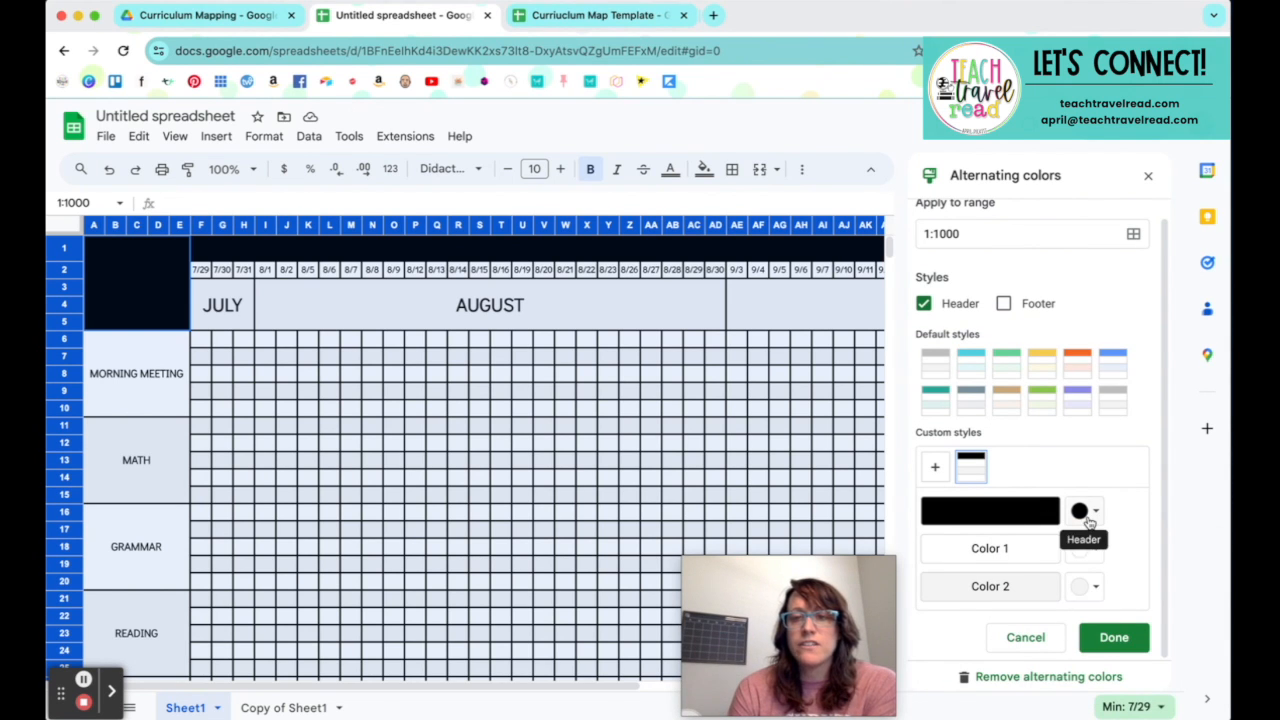
left_click(1006, 366)
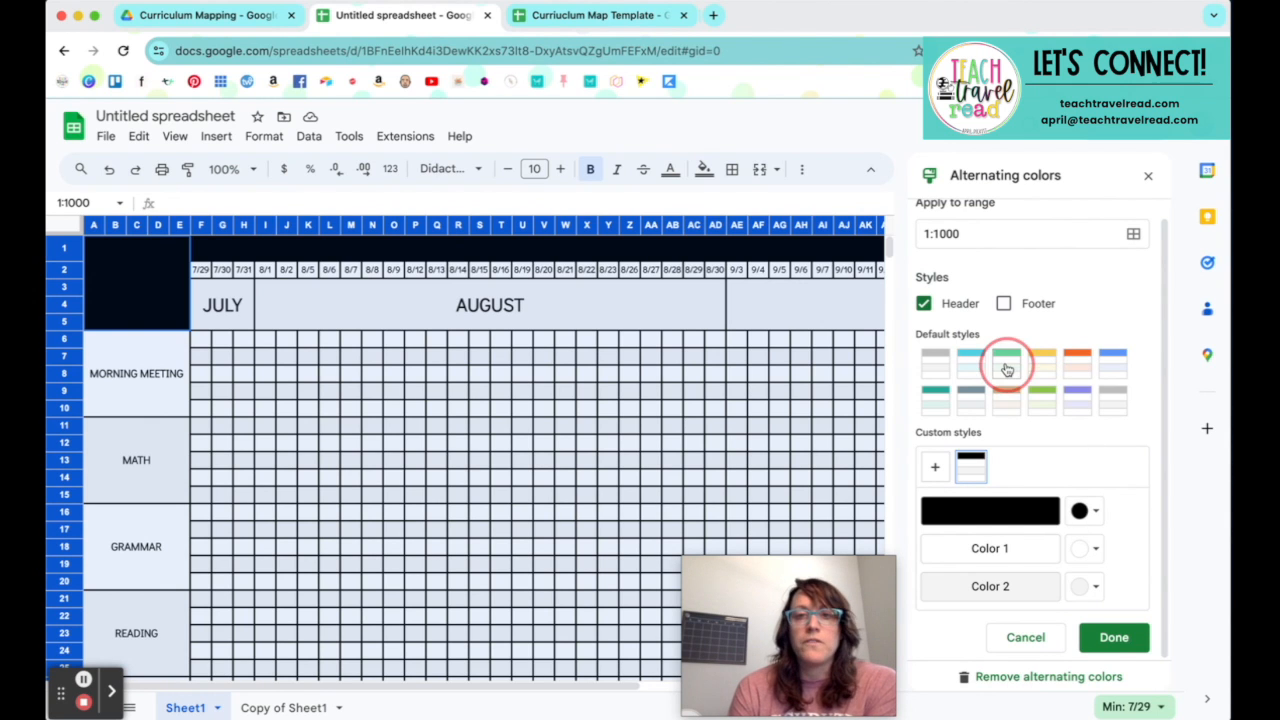
Step: Preview the default gray alternating-color style on the whole sheet and discard the alternating colors
left_click(935, 365)
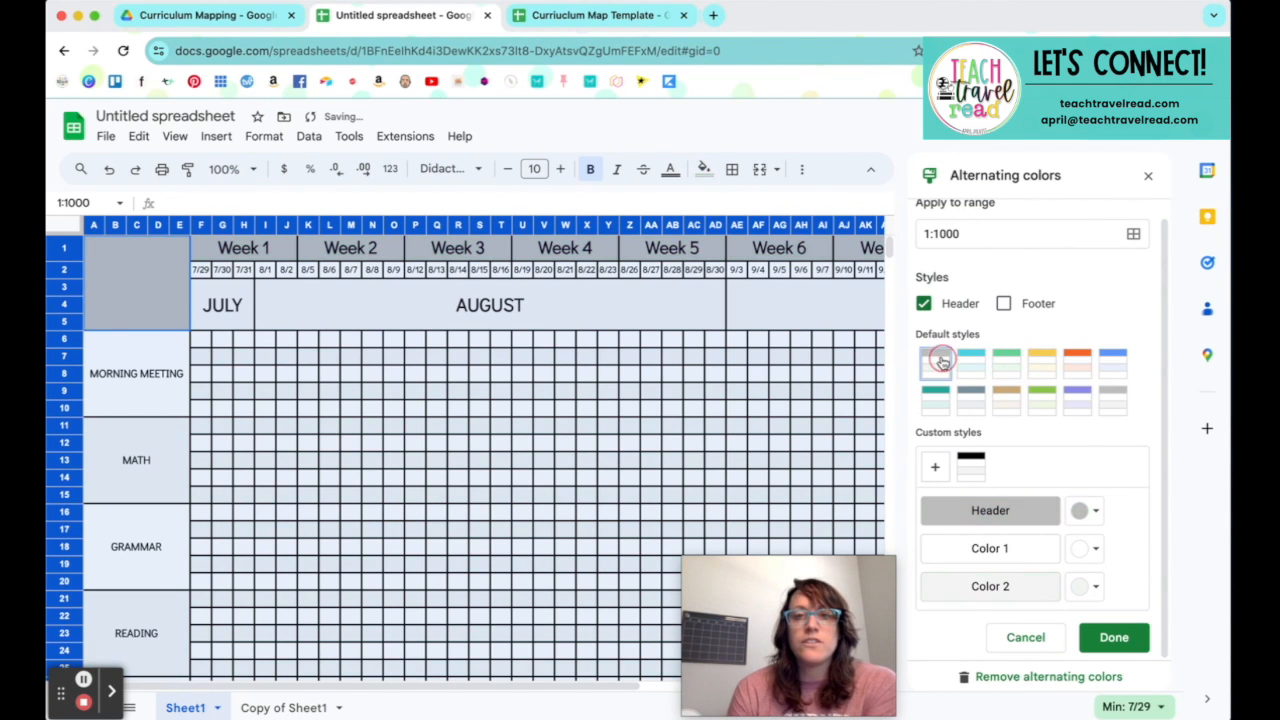
left_click(1026, 640)
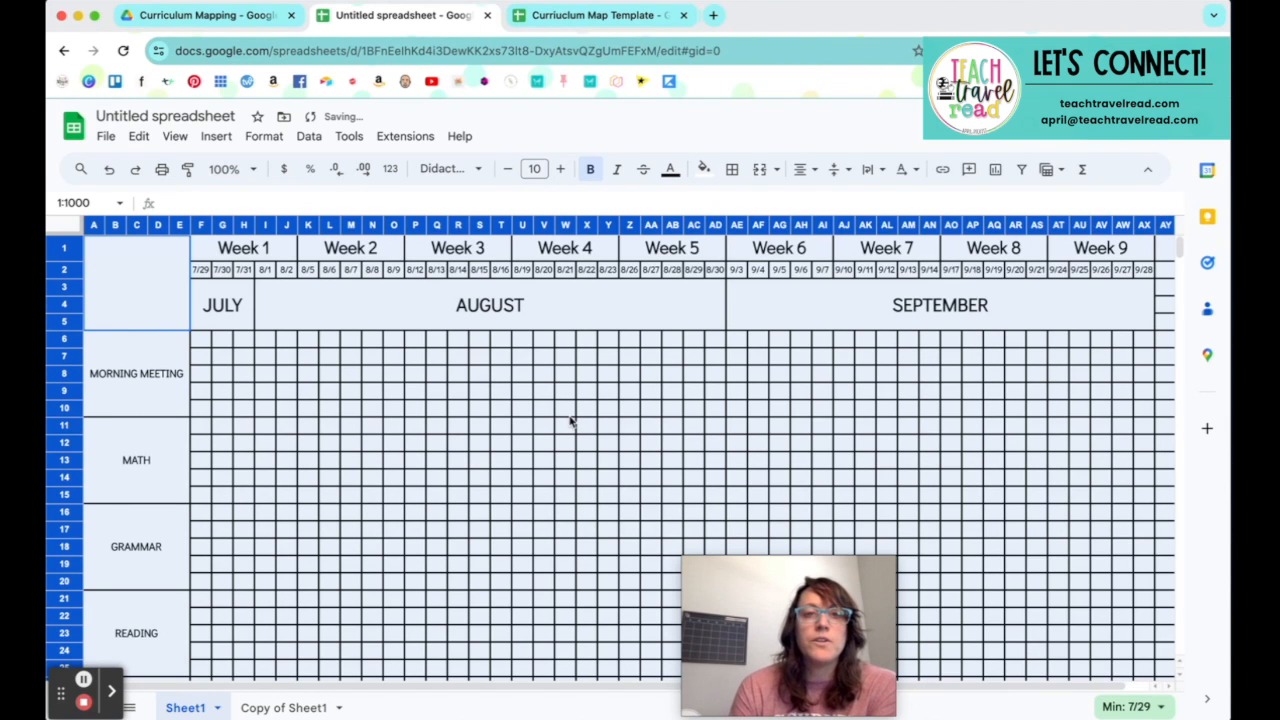
left_click(415, 391)
mouse_move(727, 624)
left_click_drag(727, 624, 1060, 622)
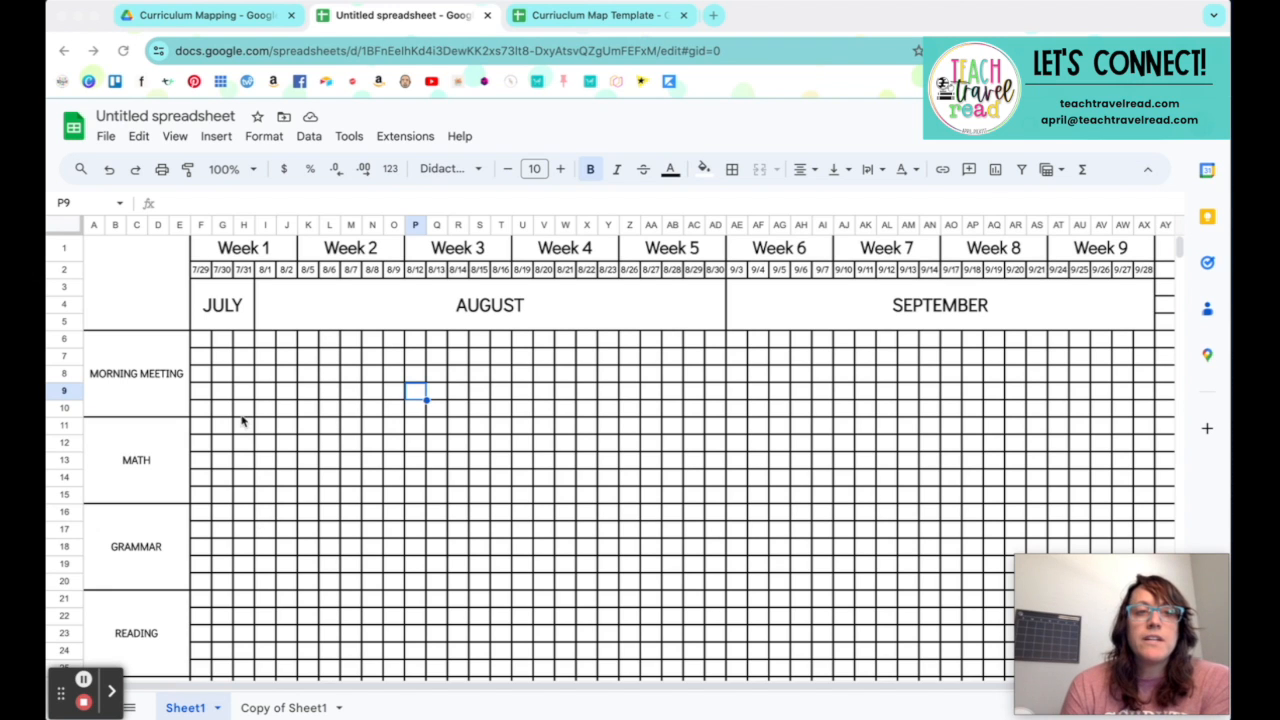
Step: Merge cells F6:Y10 beside Morning Meeting, spanning Weeks 1 to 4, and enter FIRST 20 DAYS in the merged block
left_click(205, 352)
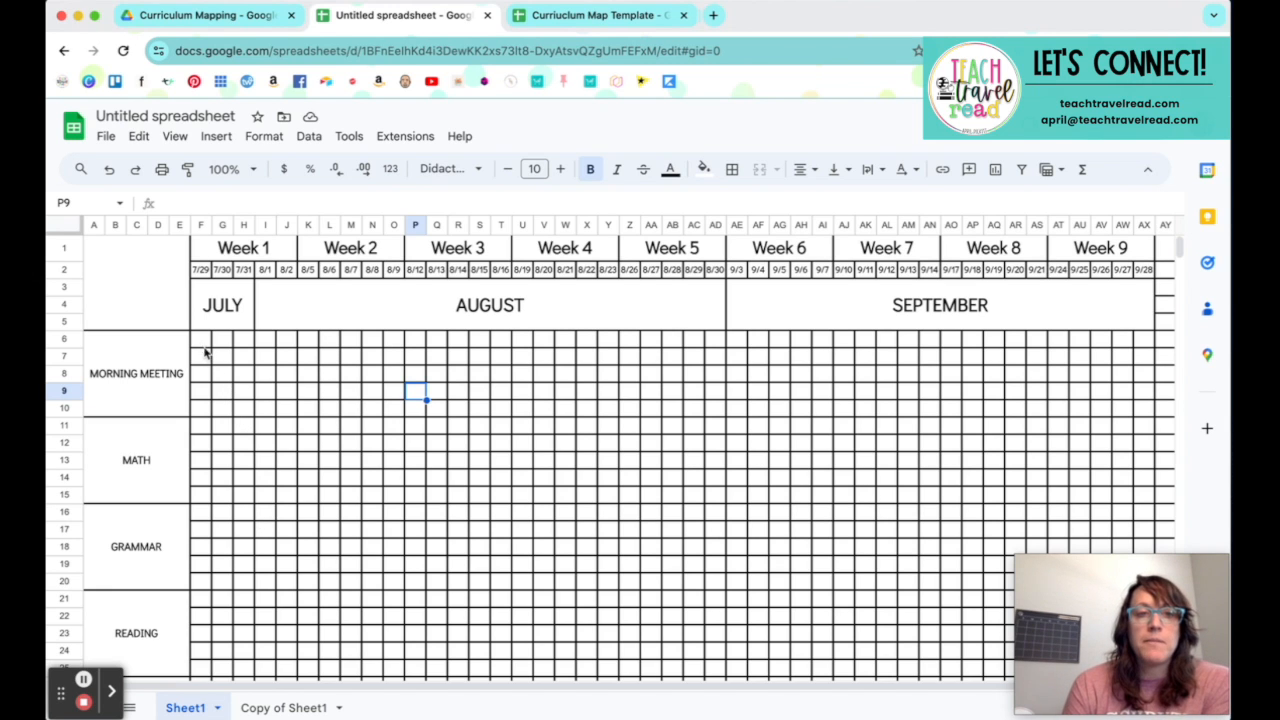
left_click(224, 374)
left_click_drag(203, 341, 605, 412)
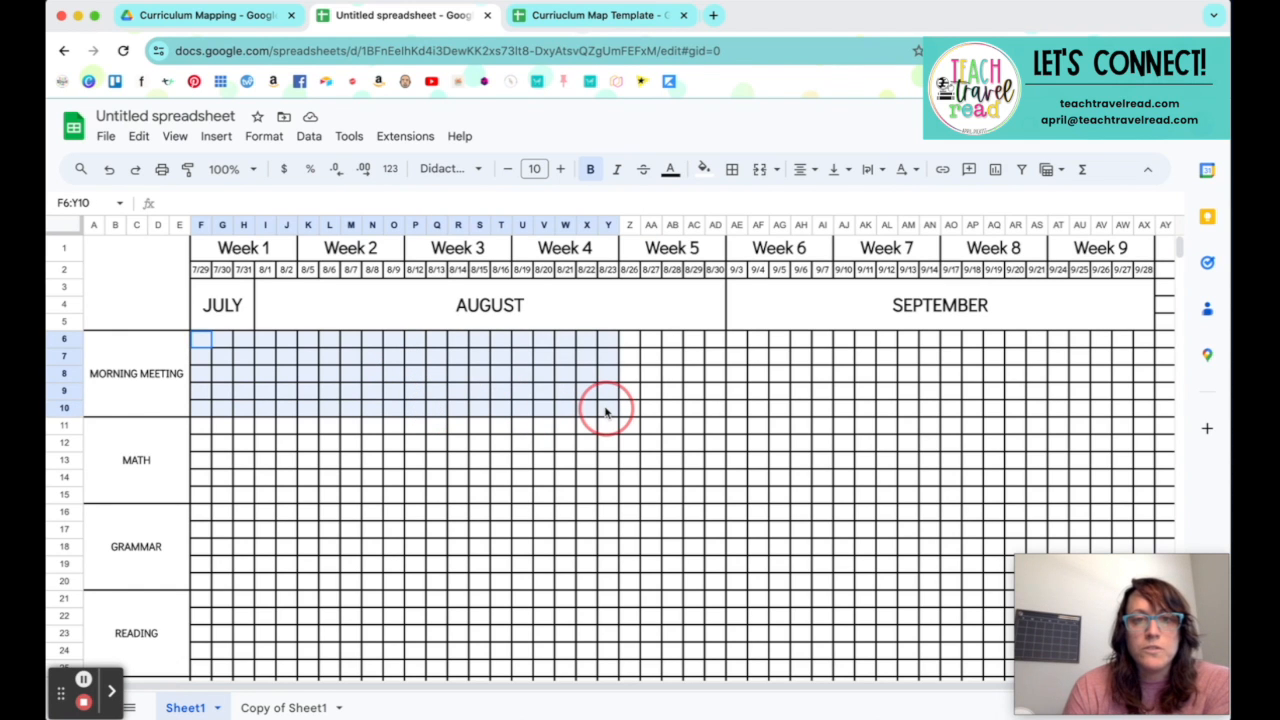
left_click_drag(605, 412, 605, 412)
left_click(759, 172)
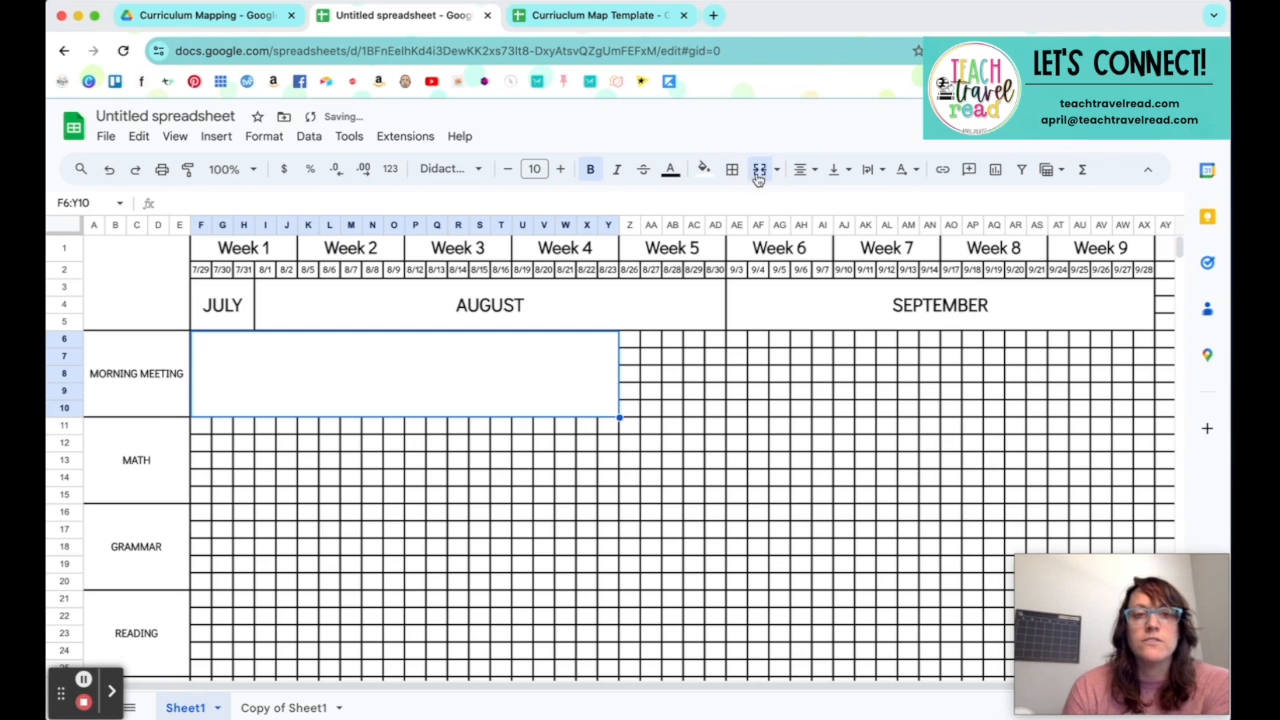
double_click(434, 368)
type("FIRST 20 DAYS")
key("Return")
left_click(420, 402)
Step: Select the entire sheet and set its vertical alignment to middle
left_click(68, 226)
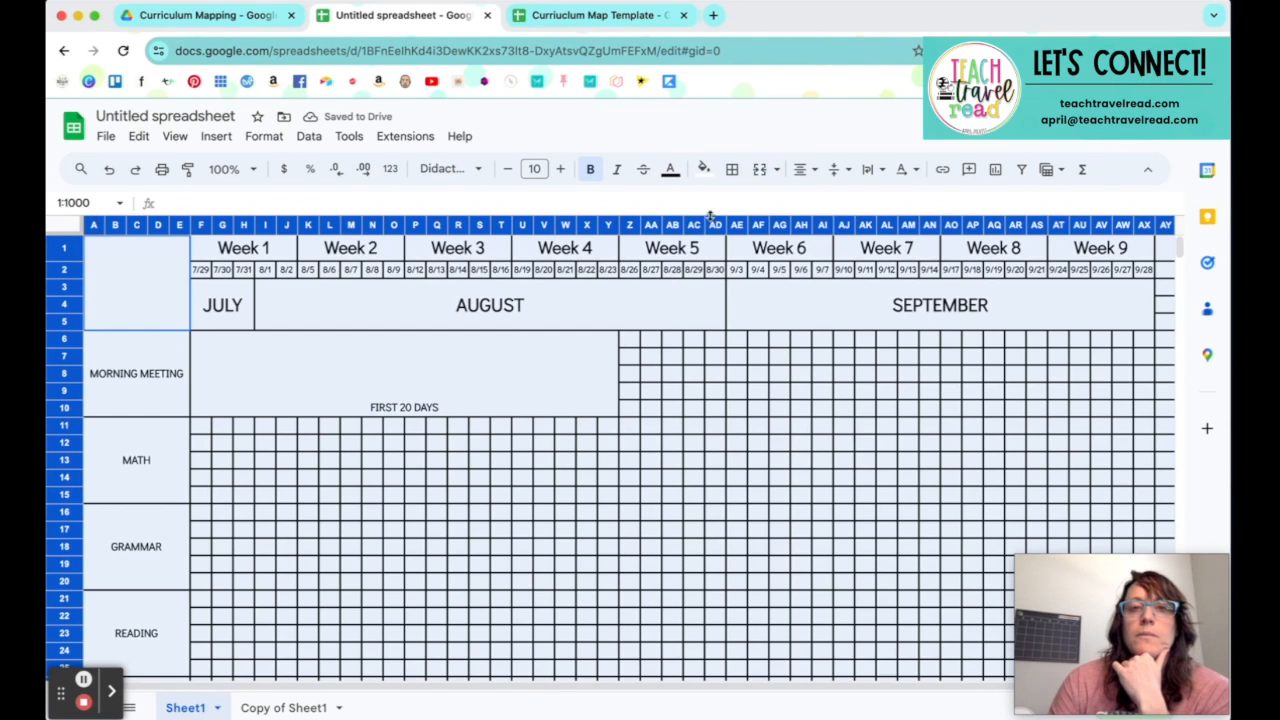
left_click(838, 169)
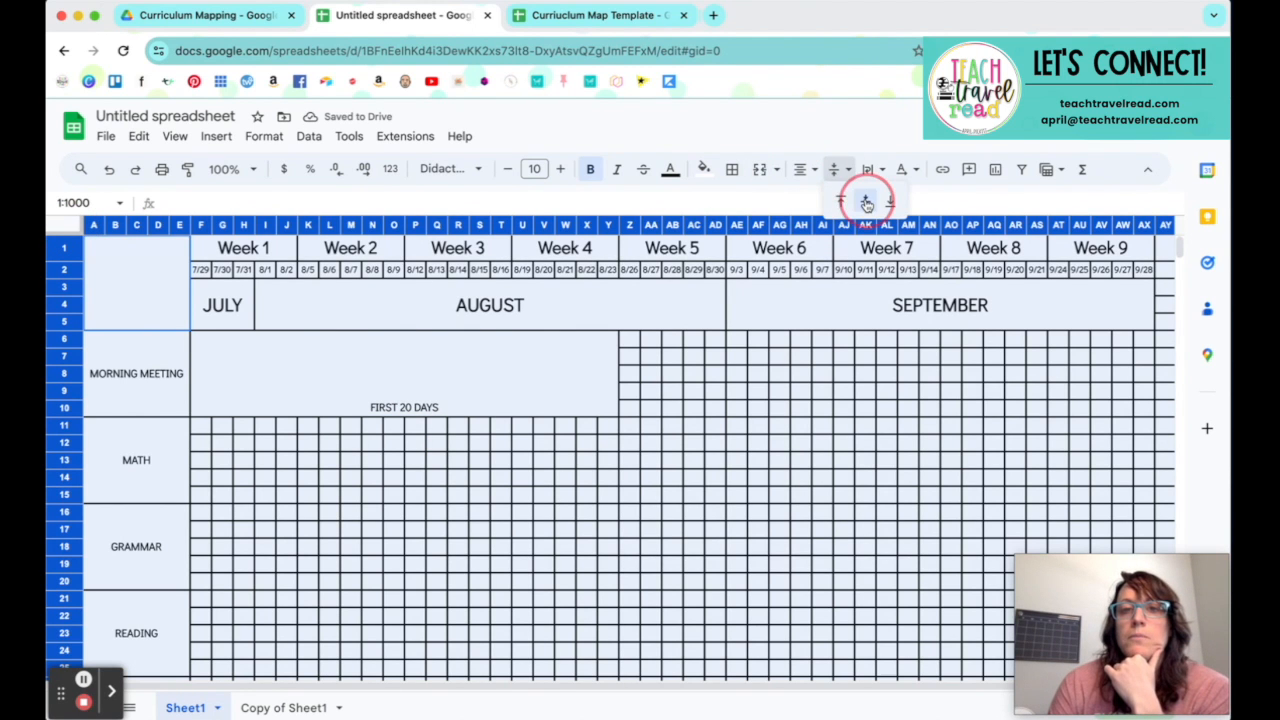
left_click(866, 196)
left_click(806, 366)
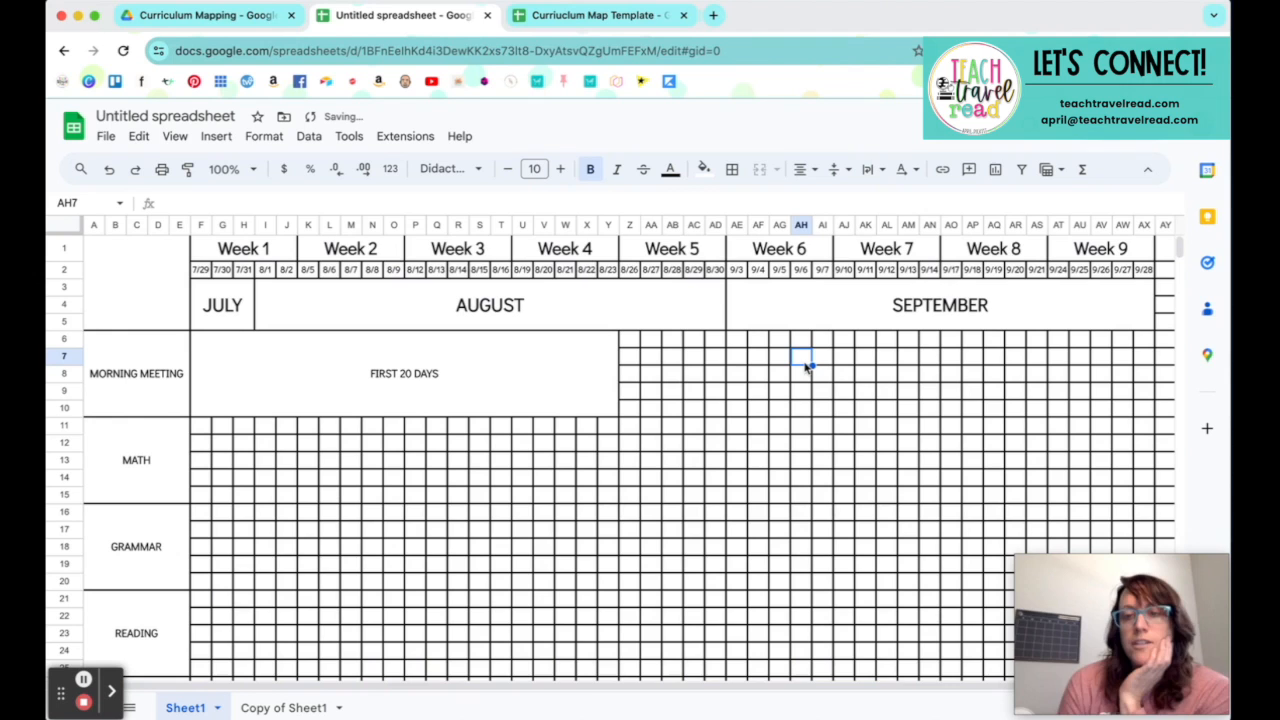
double_click(456, 359)
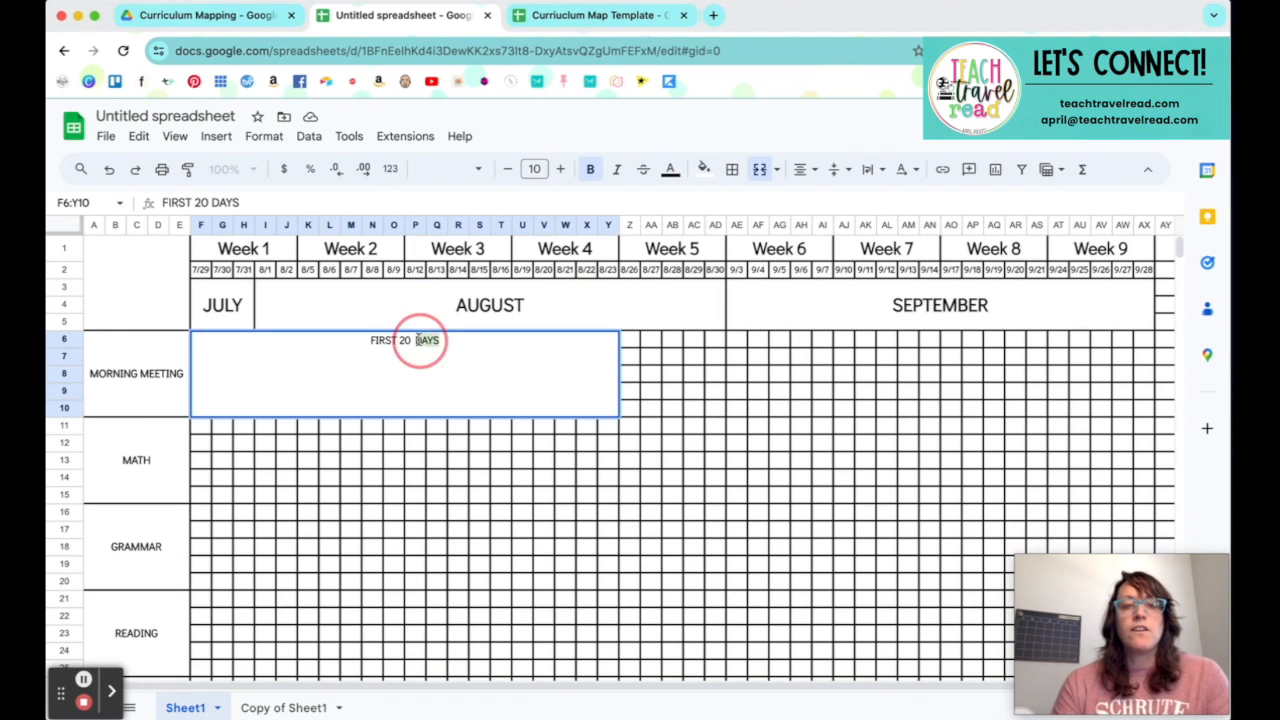
triple_click(421, 340)
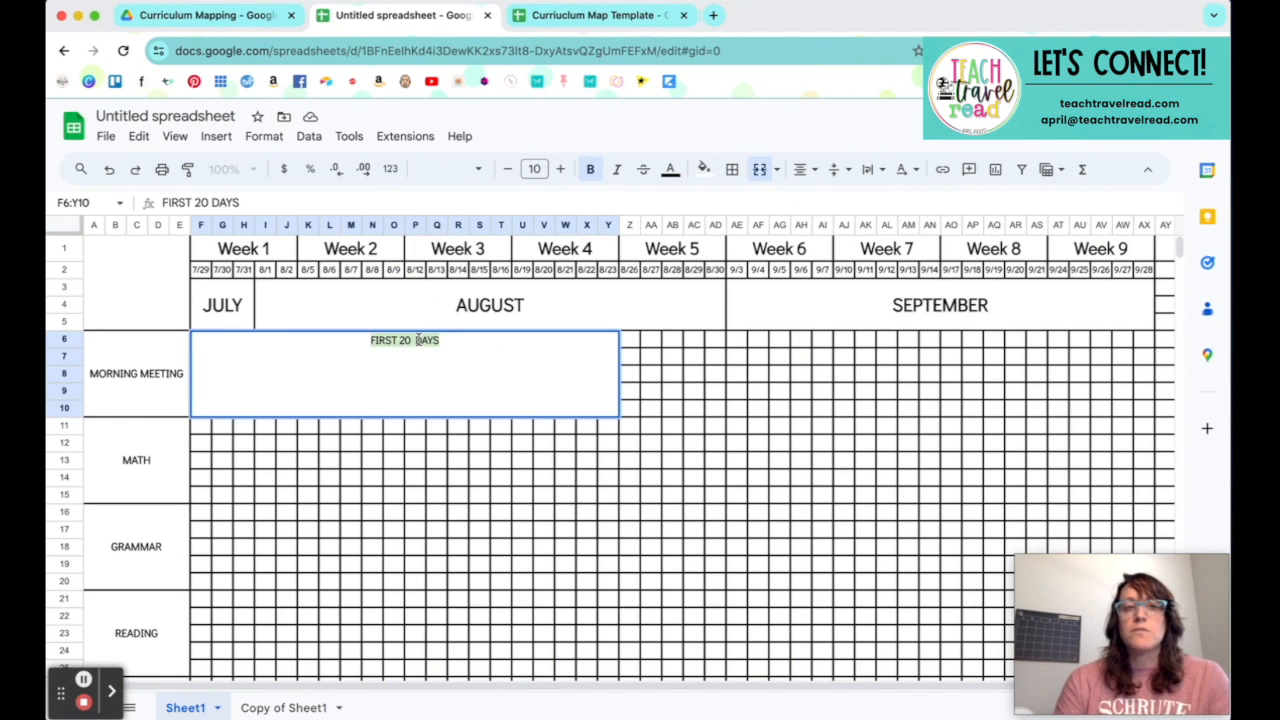
key("Left")
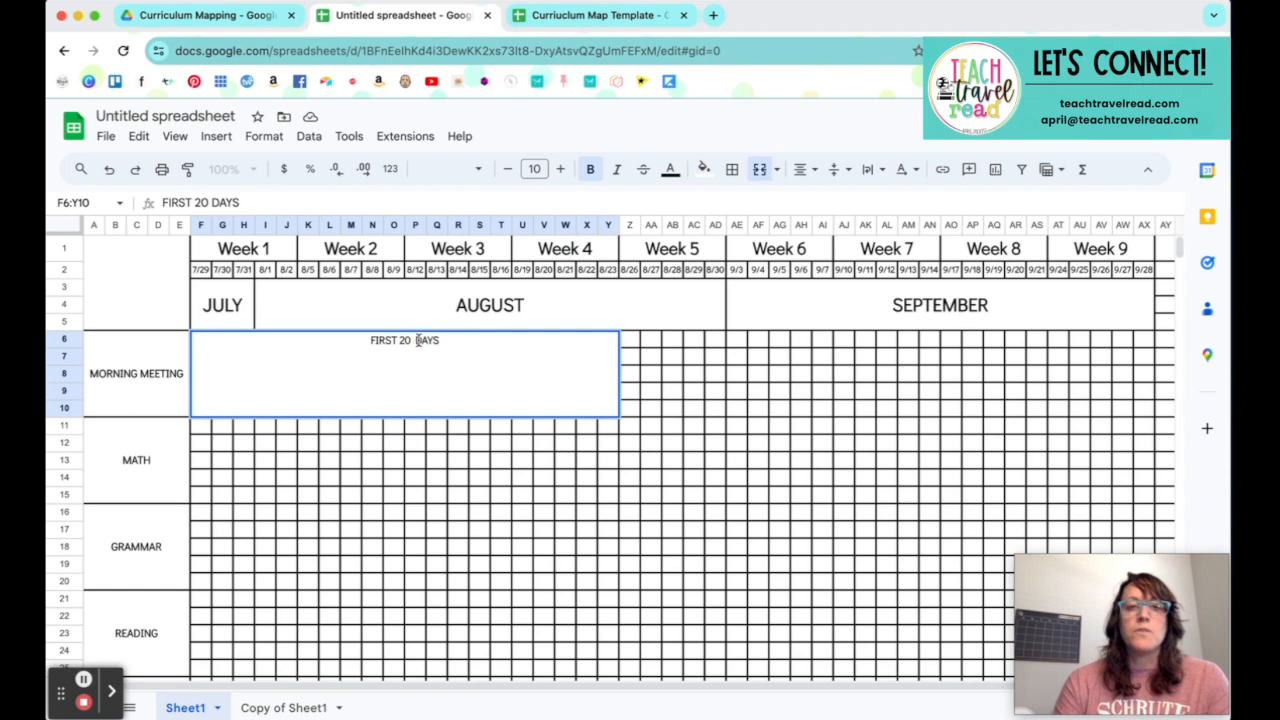
left_click(486, 451)
Step: Unmerge the FIRST 20 DAYS block and merge only F6:Y7, keeping the top-left value
left_click(484, 404)
left_click(759, 172)
left_click(203, 341)
left_click_drag(203, 341, 619, 364)
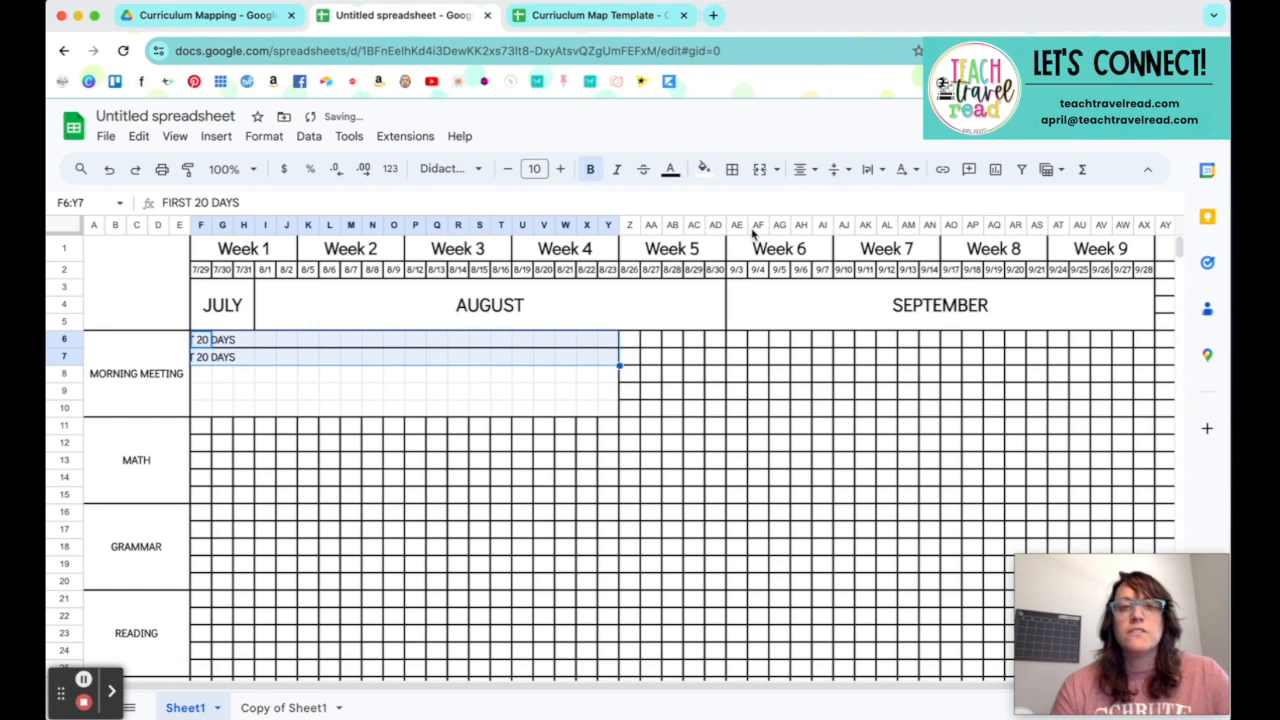
left_click(759, 169)
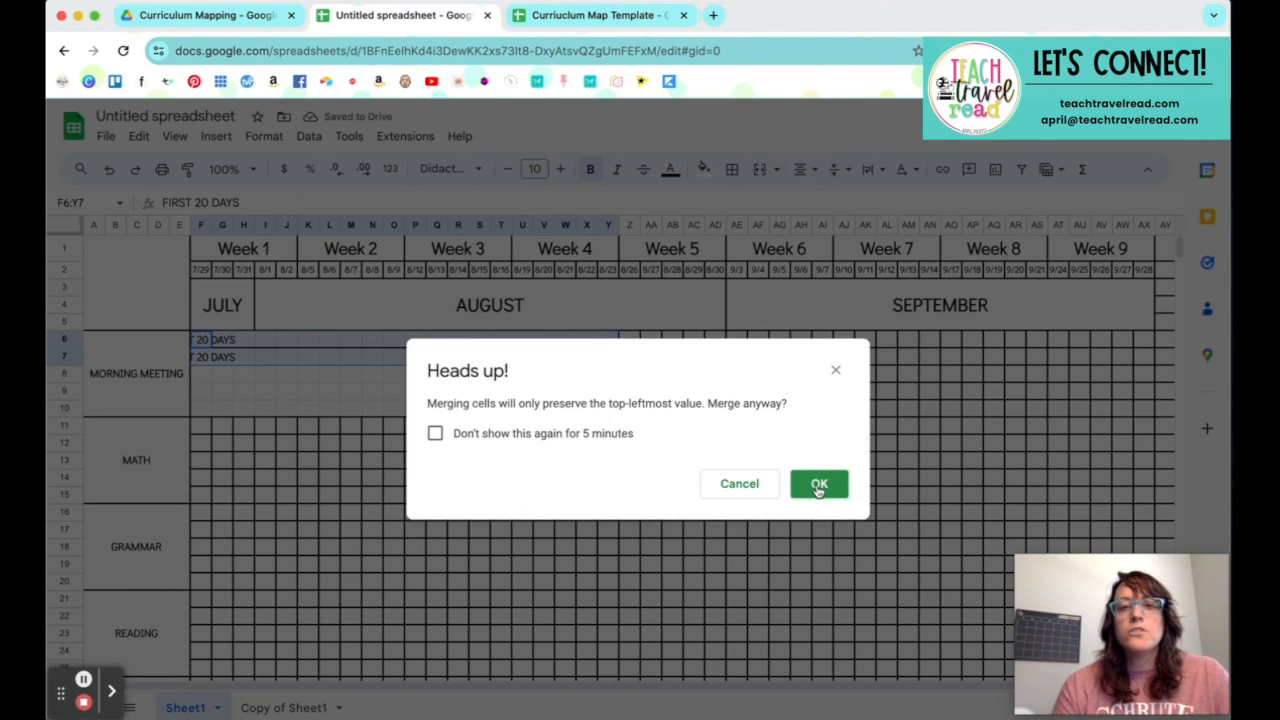
left_click(818, 487)
left_click(761, 480)
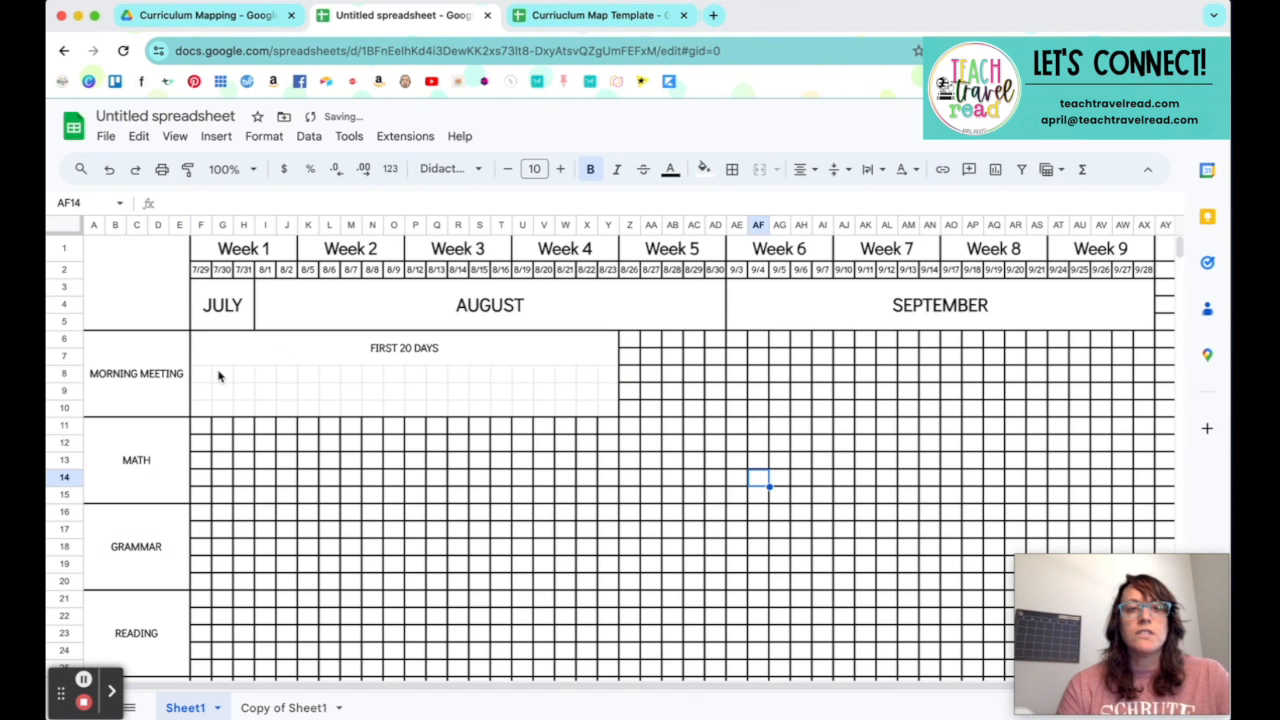
Step: Merge cells F8:J10 under Week 1 and enter FIRST WEEK OF SCHOOL ACTIVIIES in the merged block
left_click_drag(205, 377, 281, 410)
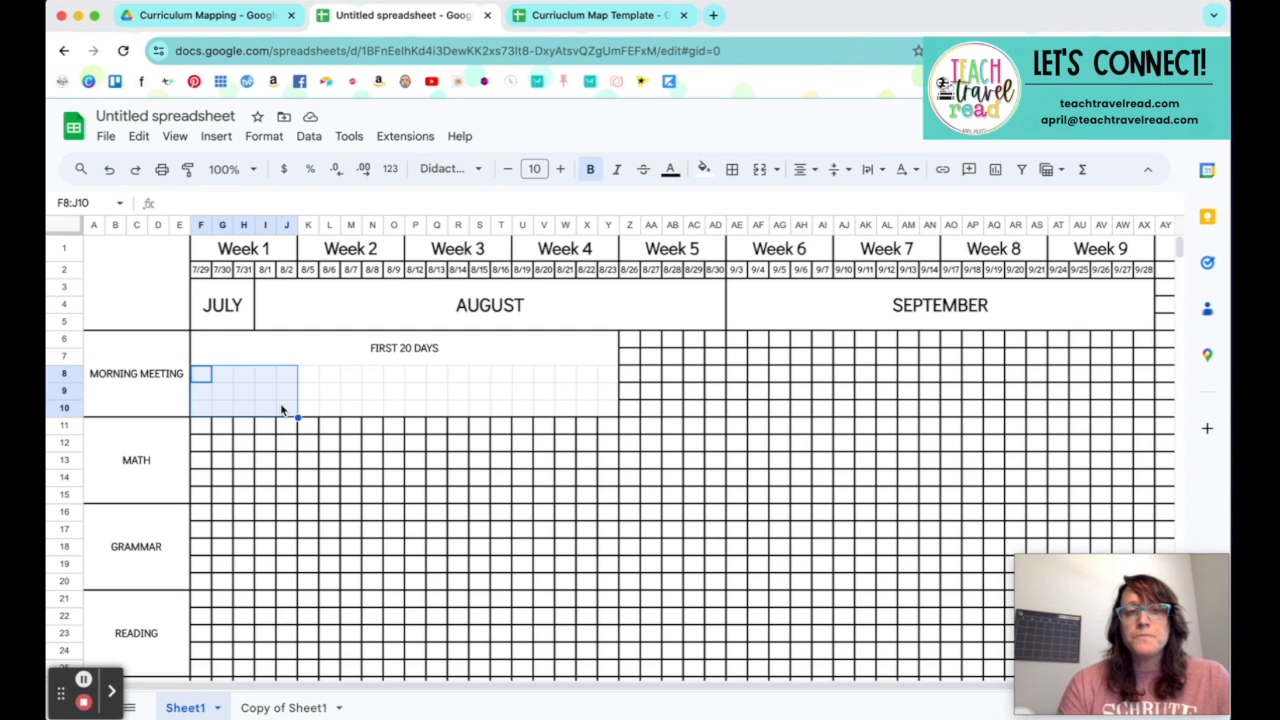
left_click(760, 169)
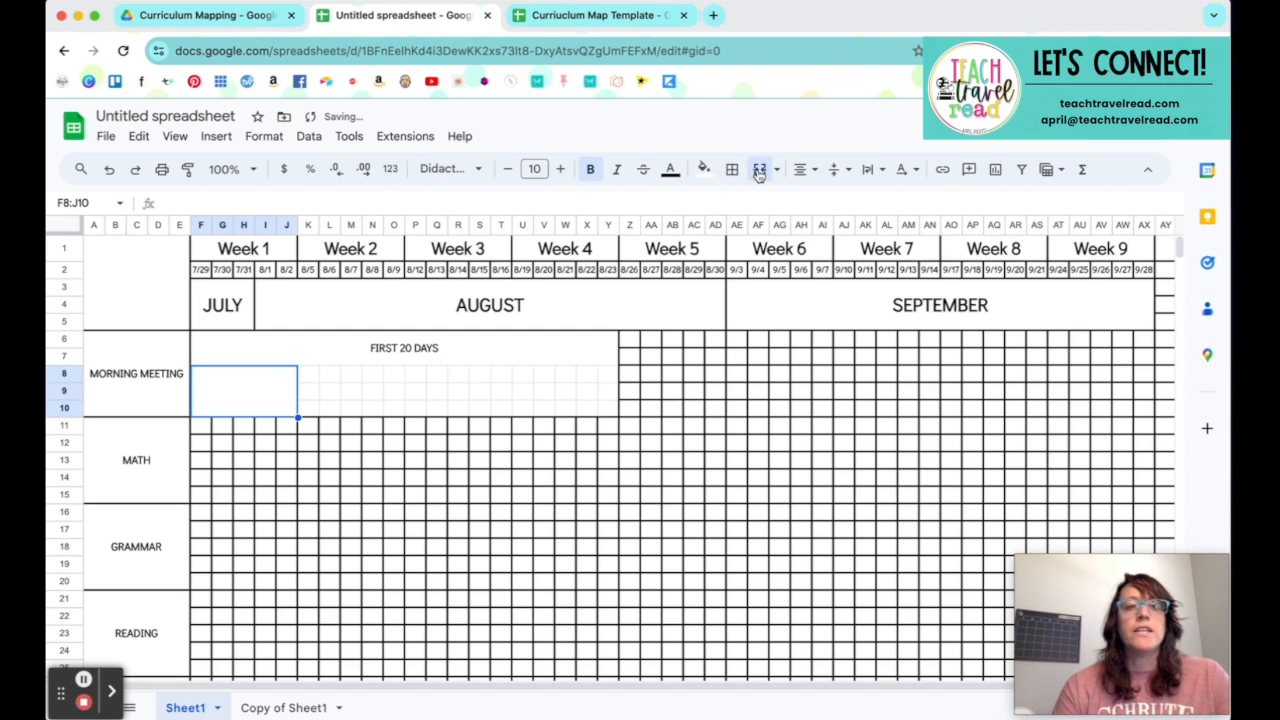
type("FIRST DY")
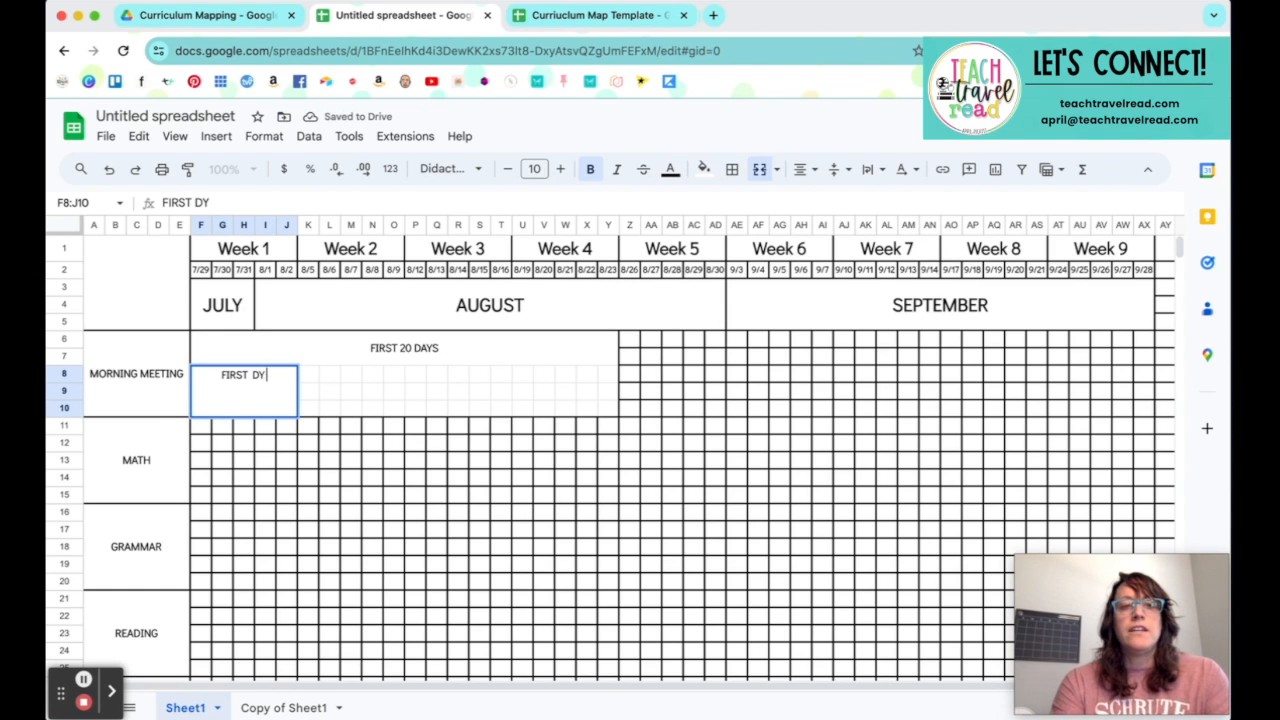
key("BackSpace")
type("AY")
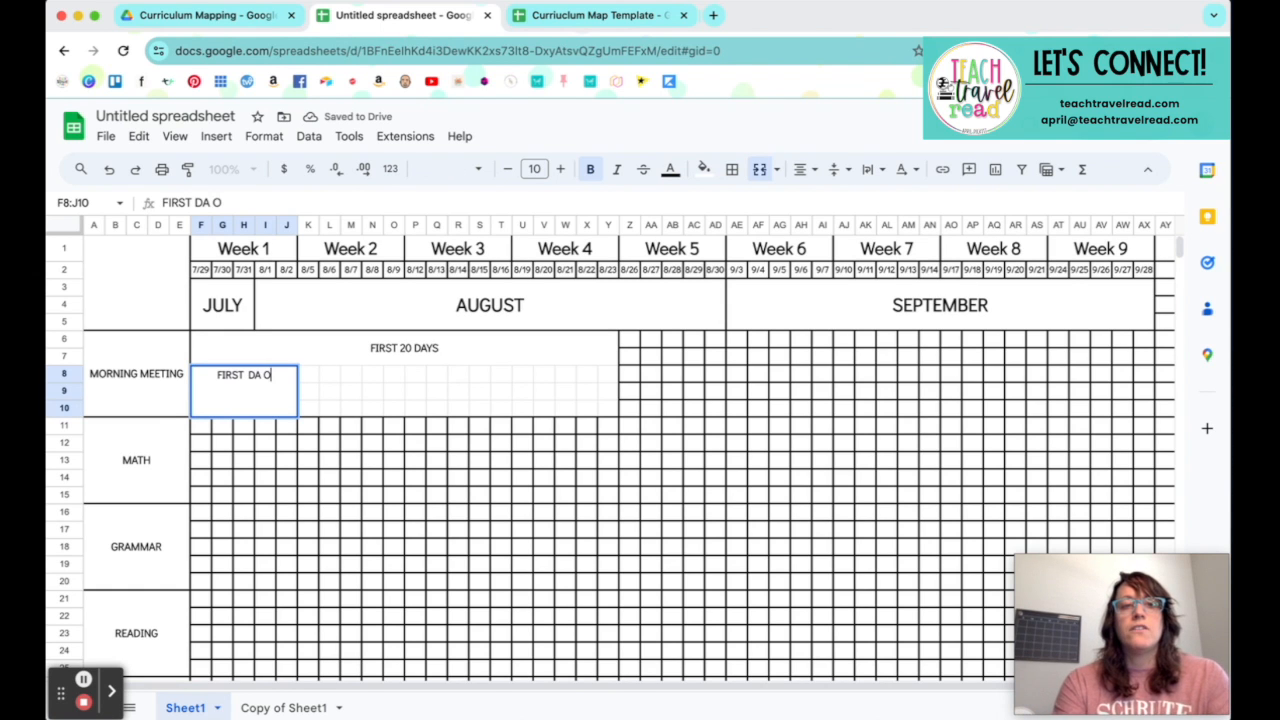
type(" OF S")
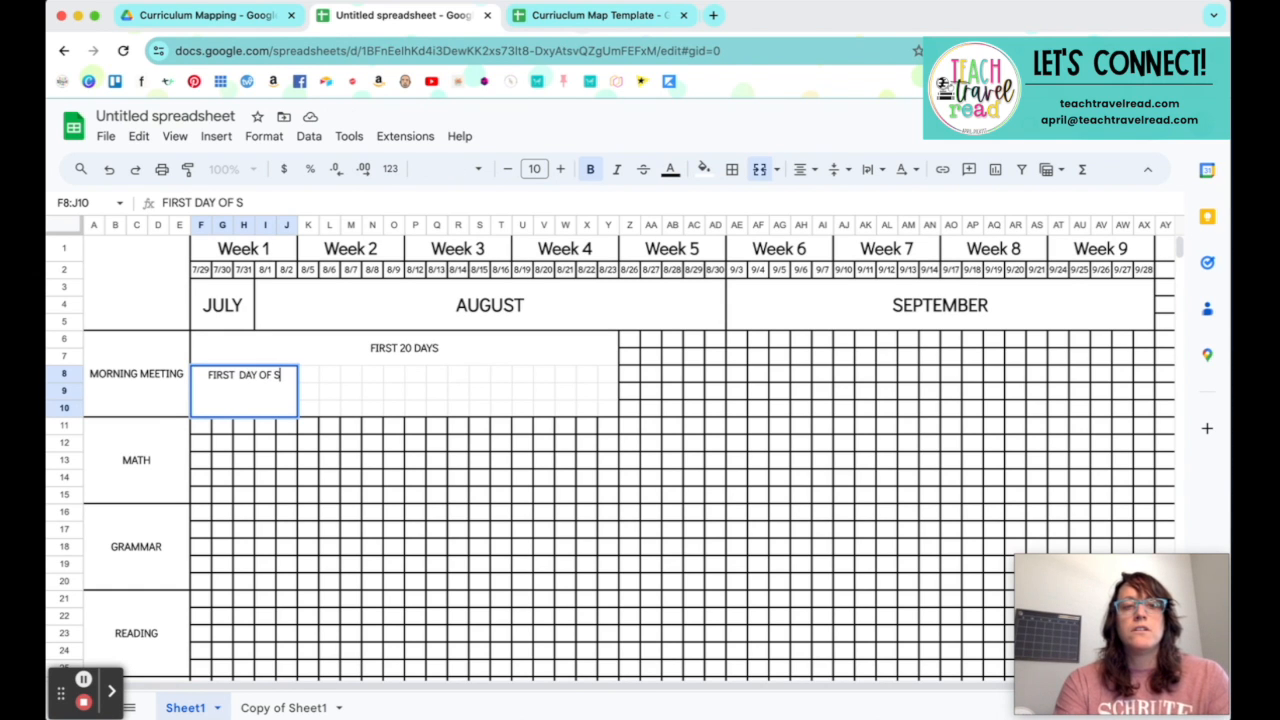
key("BackSpace")
key("BackSpace")
key("BackSpace")
key("BackSpace")
key("BackSpace")
key("BackSpace")
key("BackSpace")
key("BackSpace")
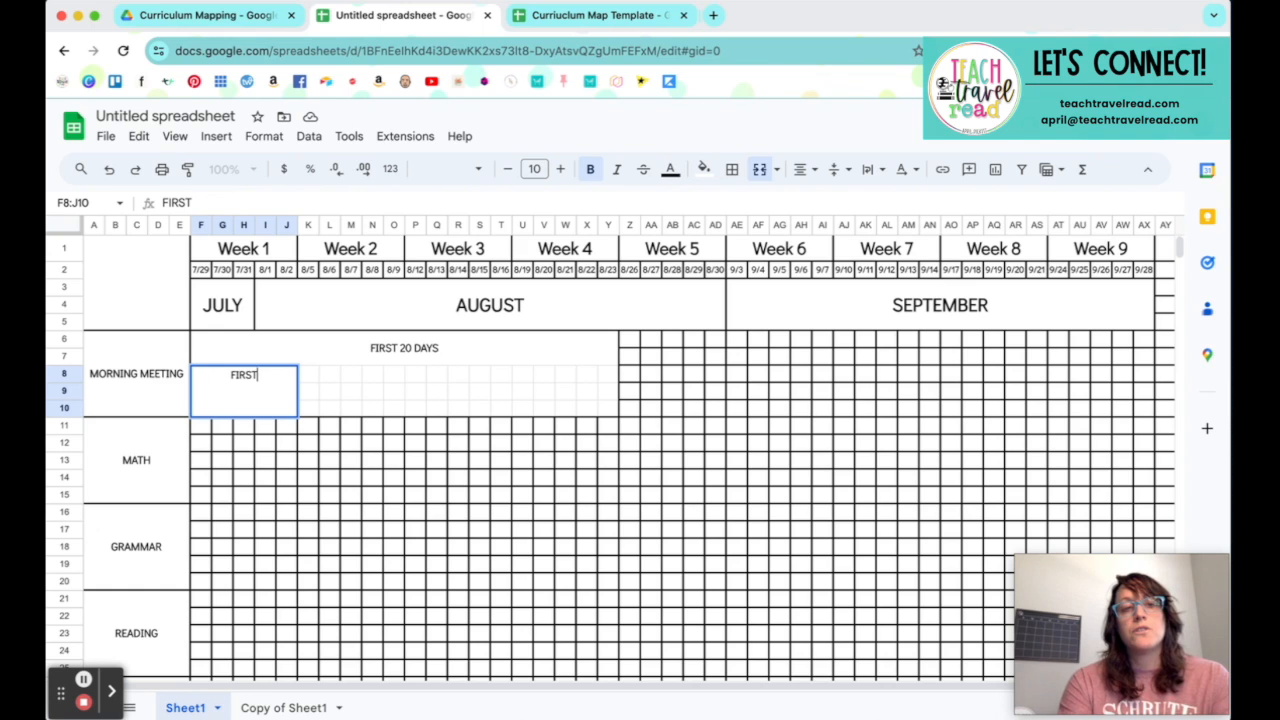
type("WEEK OF SCH")
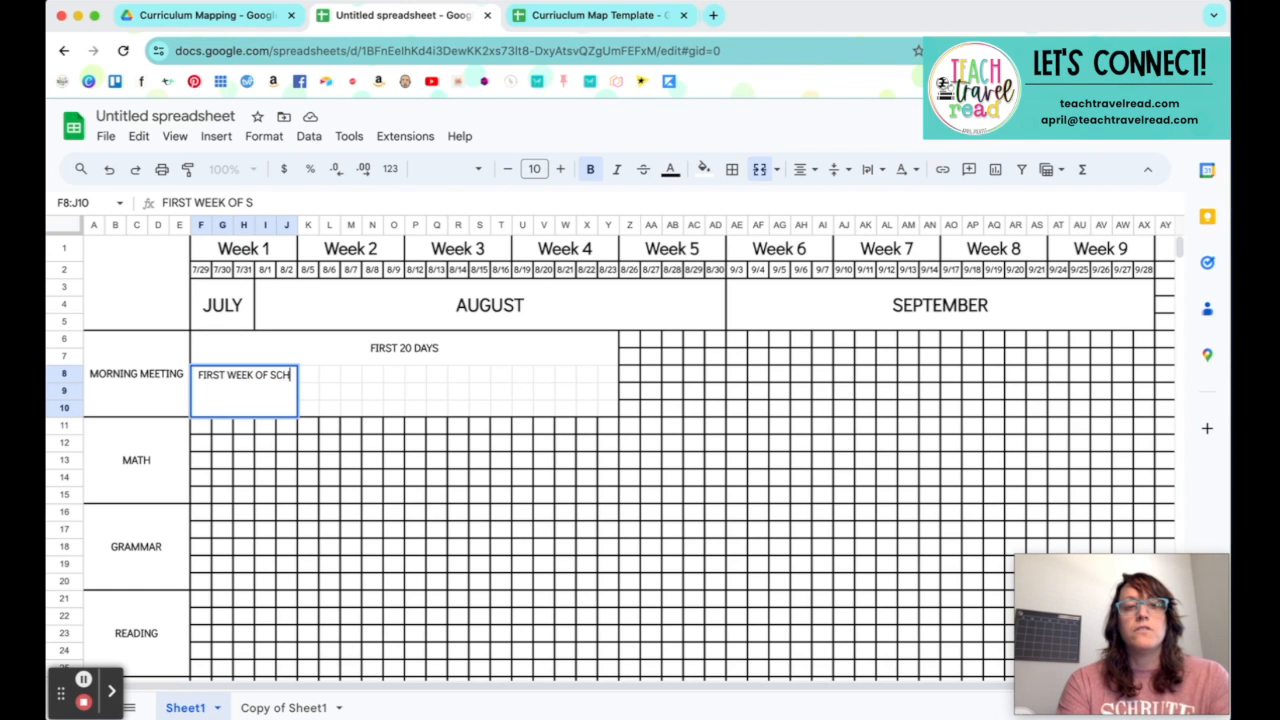
type("OOL ACTIVIIES")
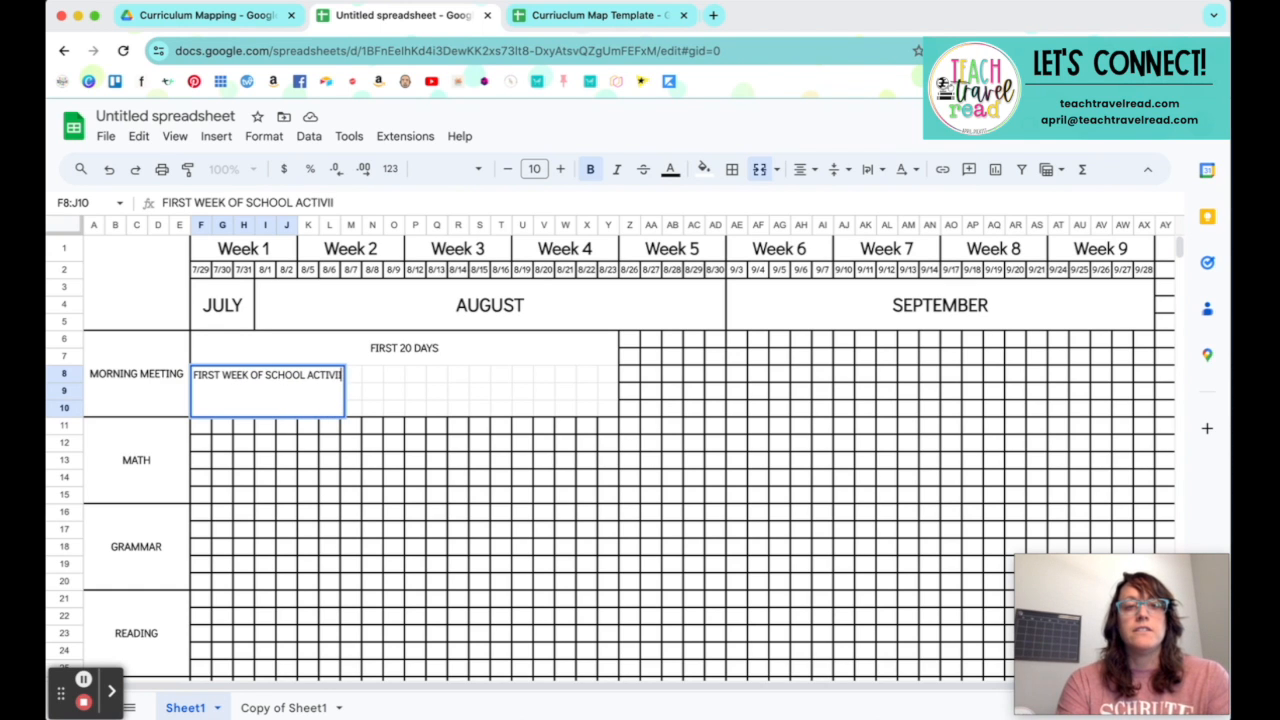
key("Tab")
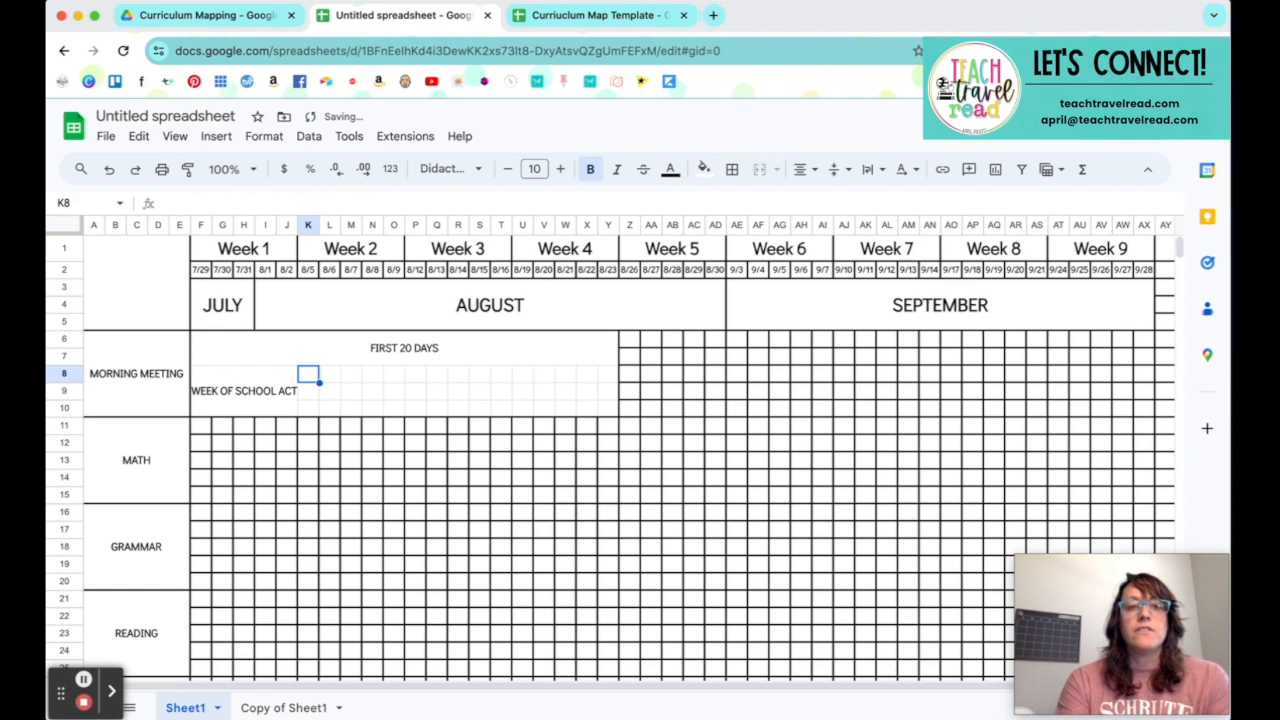
Step: Turn on text wrapping for the Week 1 activities block in F8:J10
left_click(216, 396)
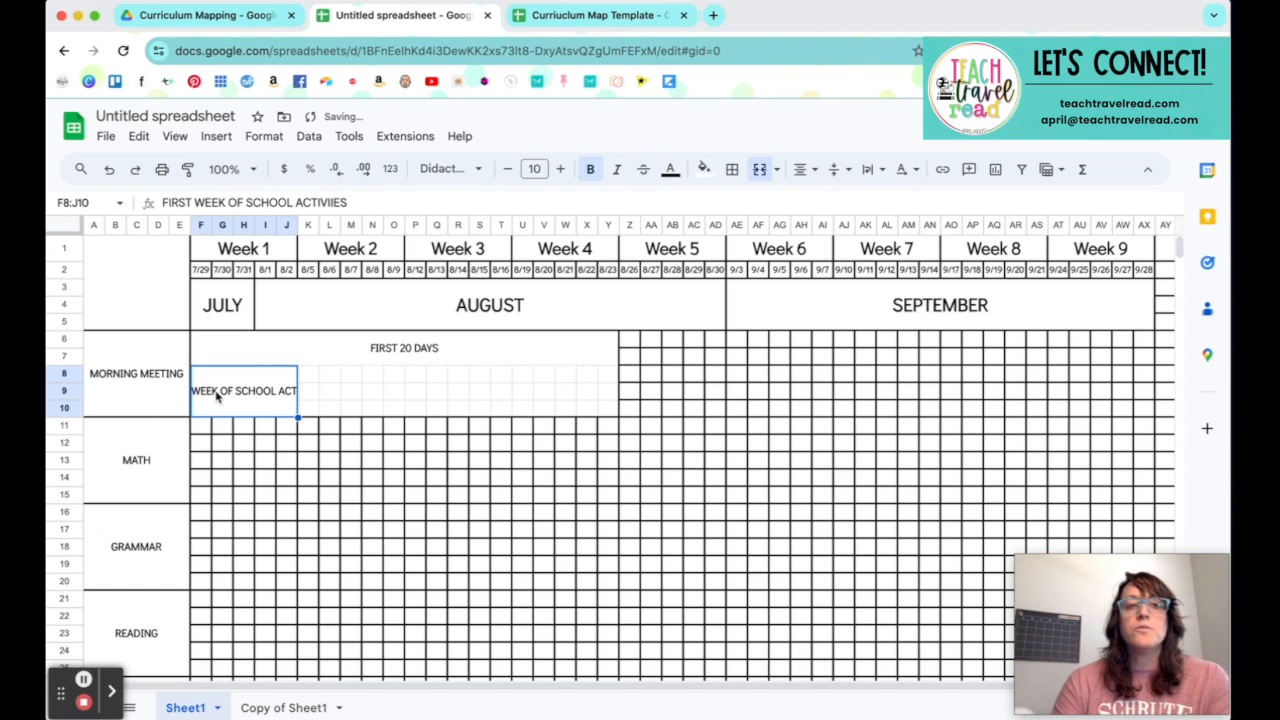
left_click(873, 170)
left_click(899, 201)
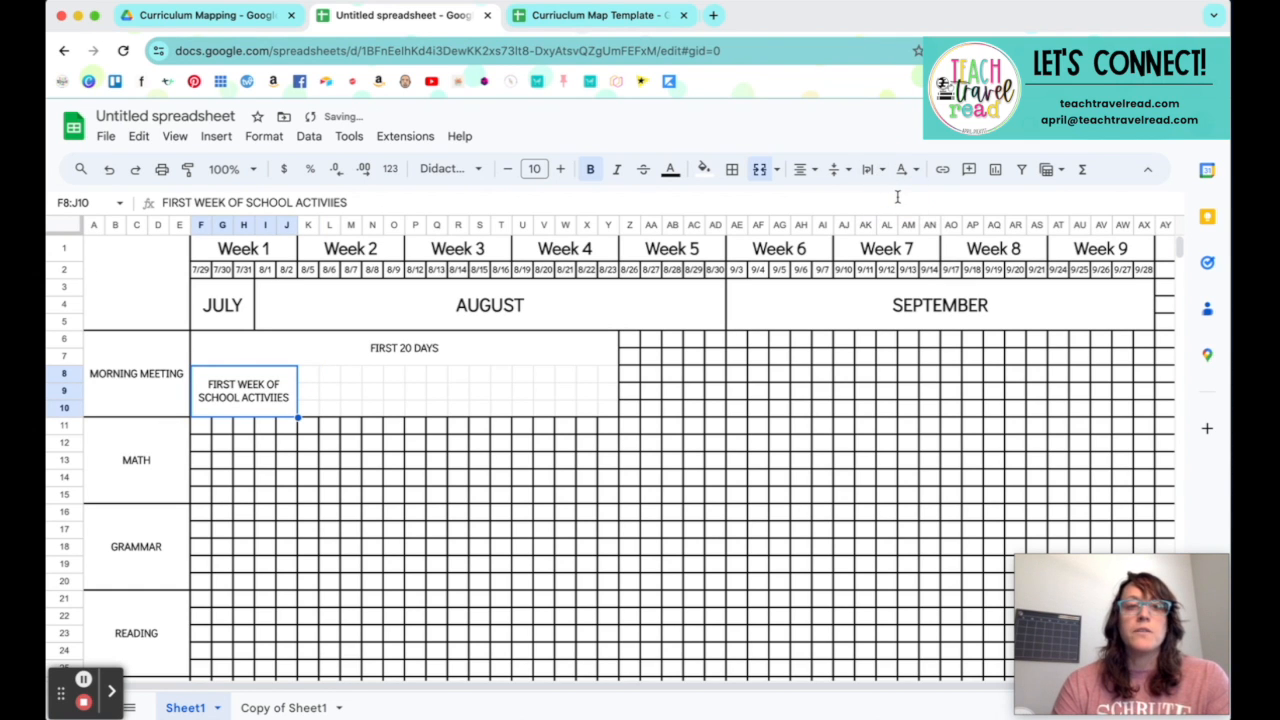
left_click(417, 410)
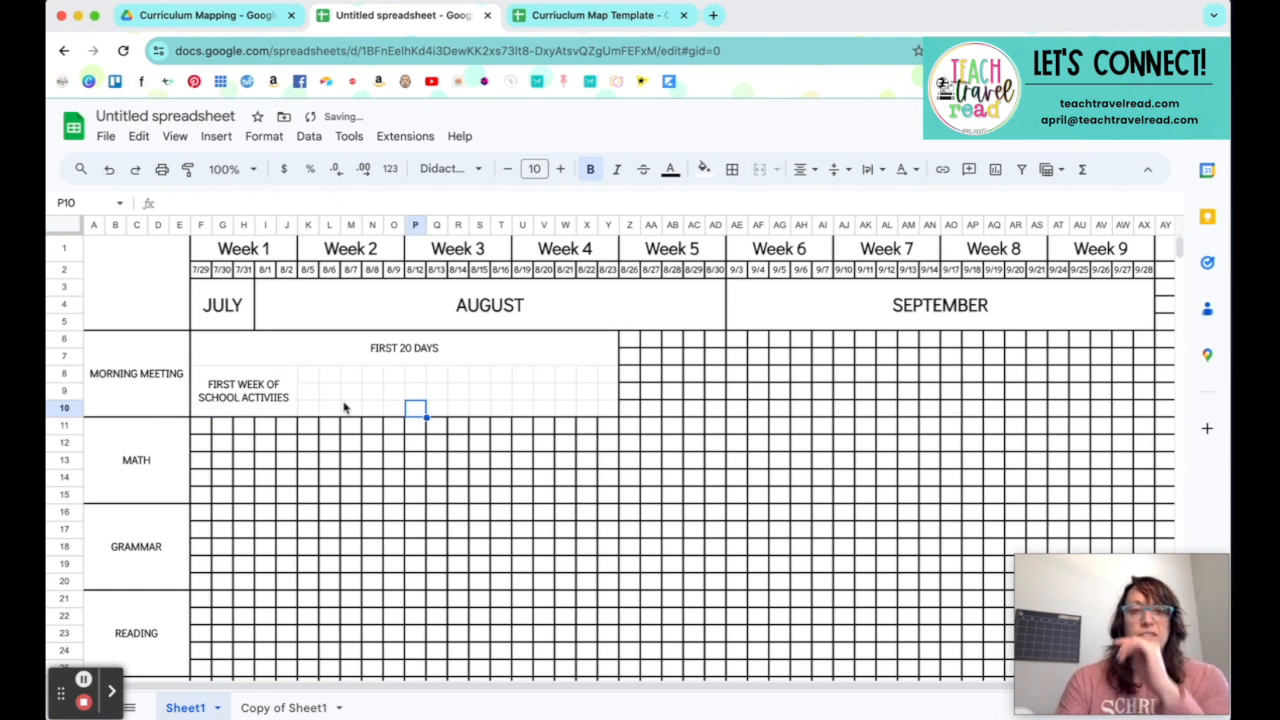
Step: Merge cells K8:O10 under Week 2 and enter KINDESS in the merged block
left_click_drag(312, 380, 495, 412)
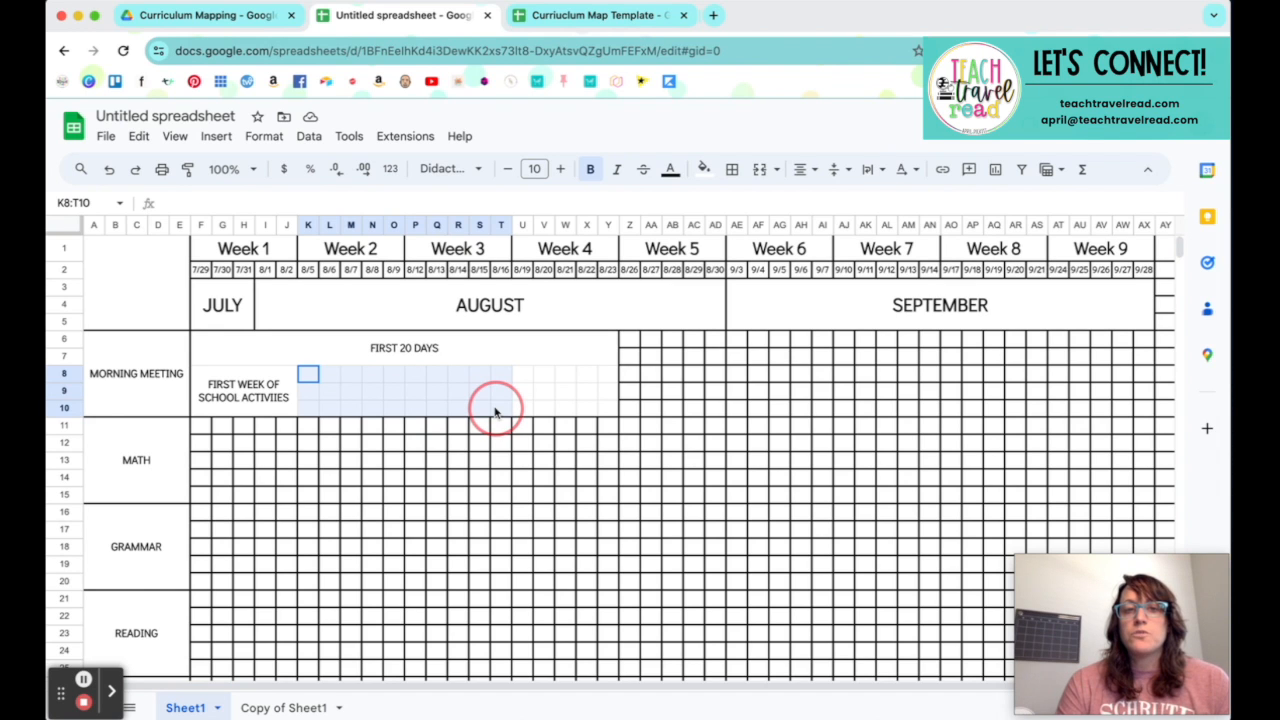
left_click_drag(495, 412, 393, 409)
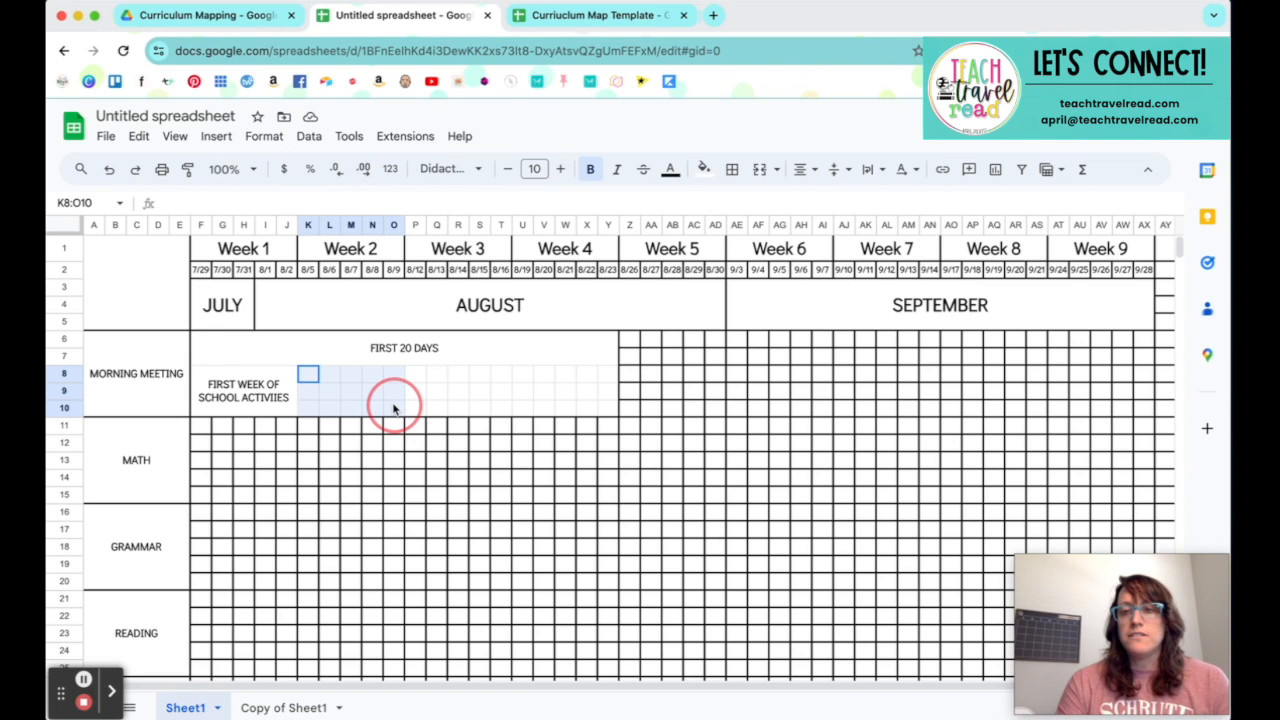
left_click_drag(393, 409, 393, 409)
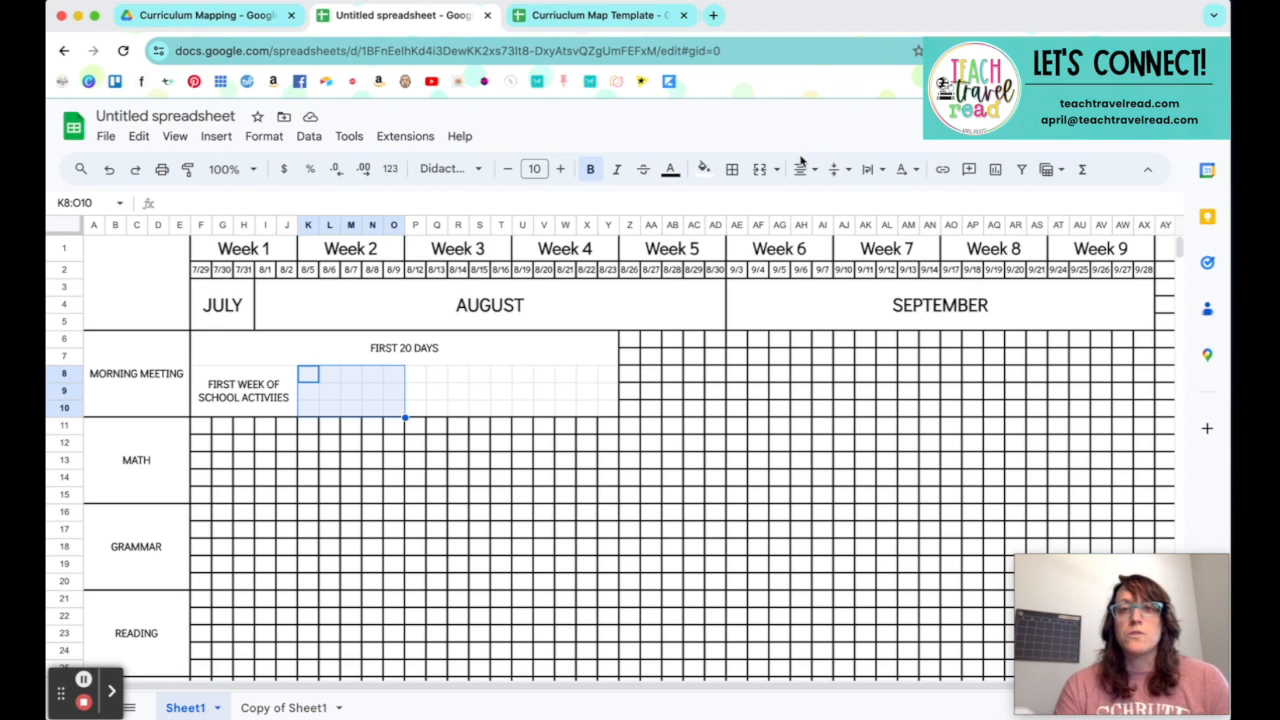
left_click(761, 170)
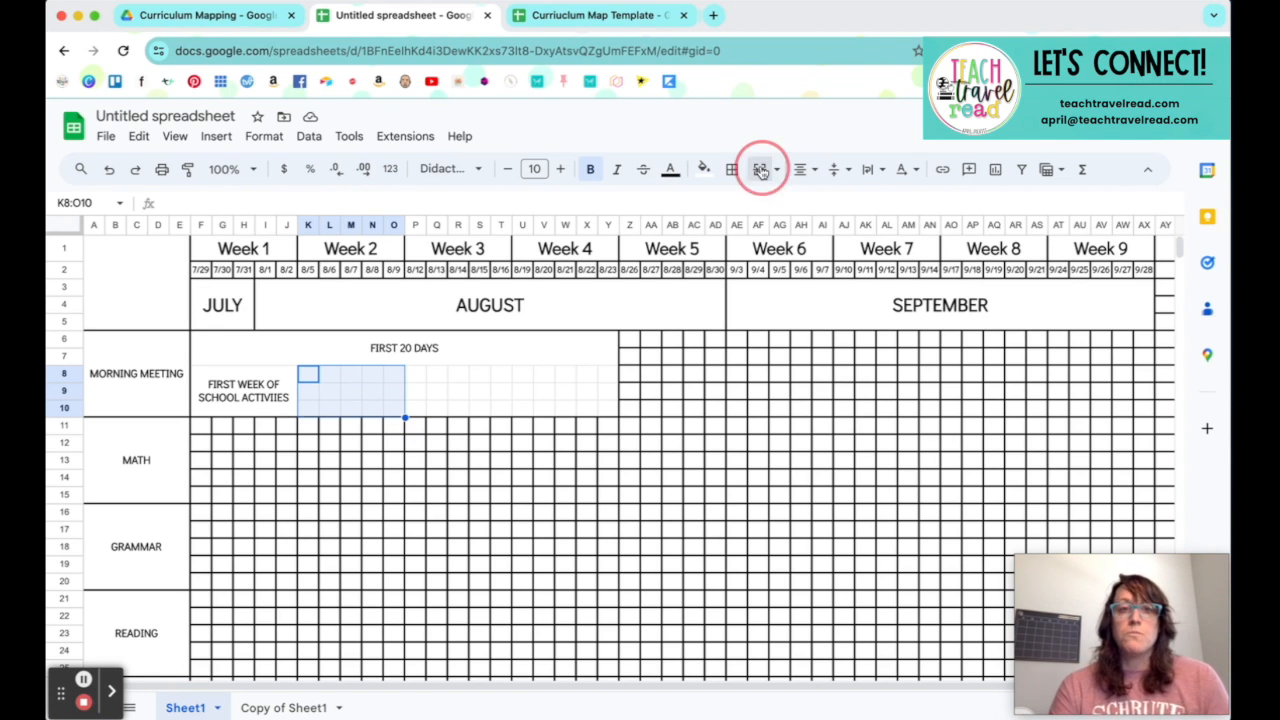
type("KINDESS")
left_click(463, 425)
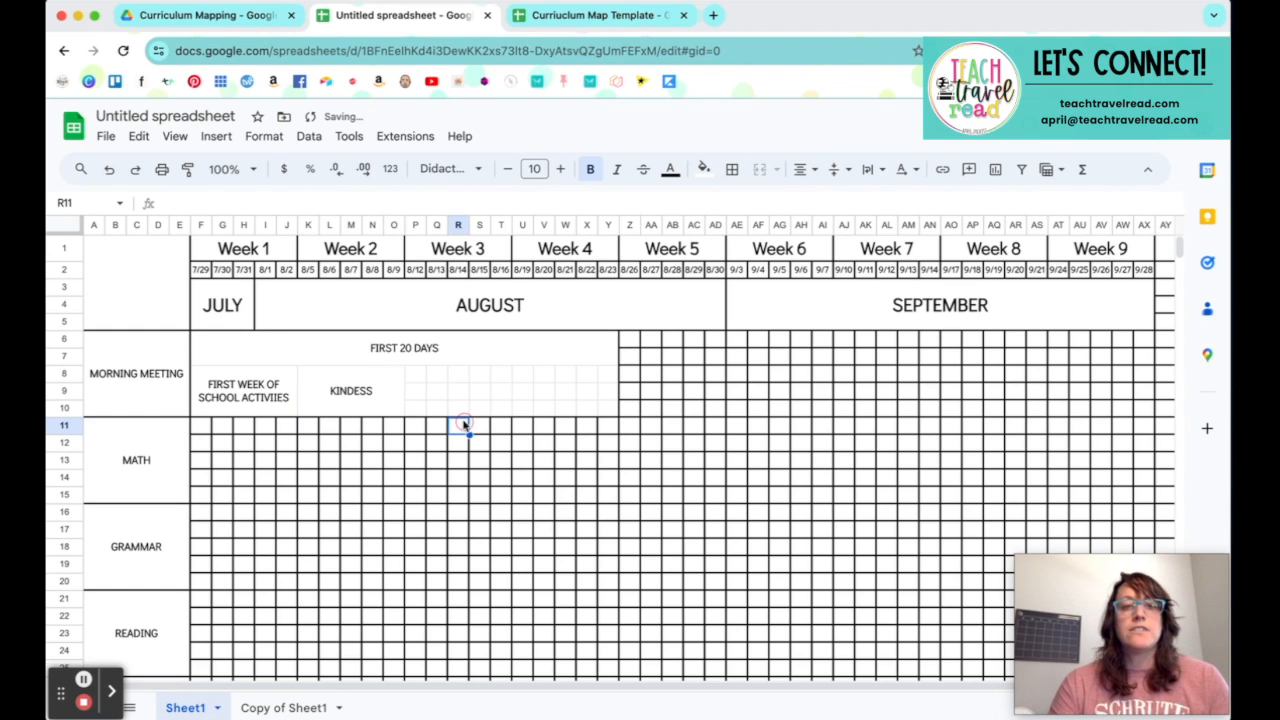
Step: Merge cells P8:T10 under Week 3 and enter EXPECTATIONS in the merged block
left_click_drag(417, 375, 495, 406)
left_click(868, 170)
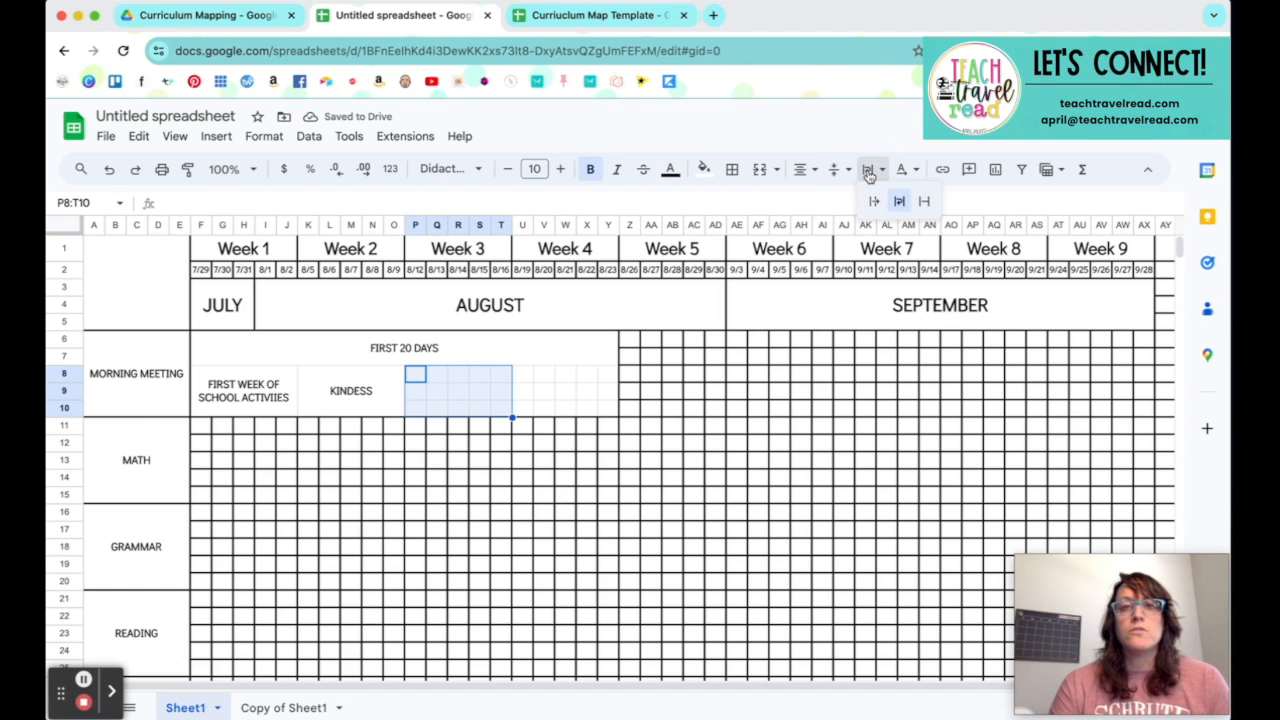
left_click(759, 170)
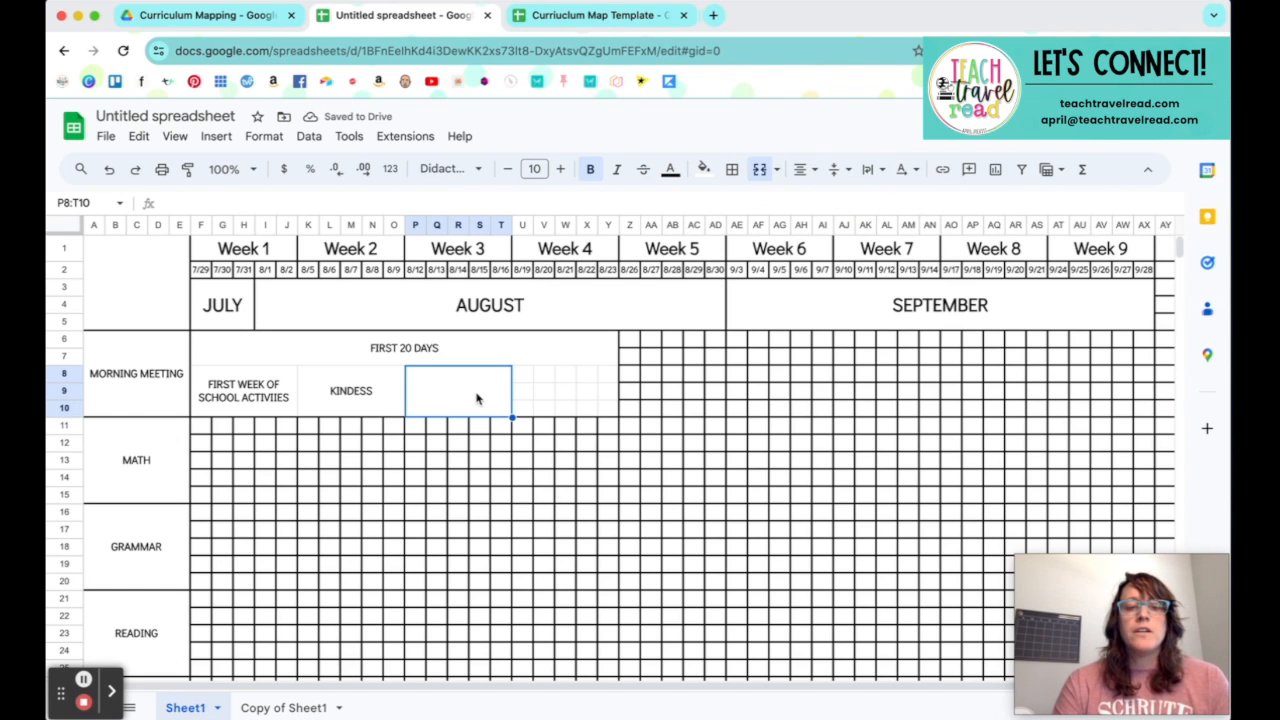
type("EXPECTATIONS")
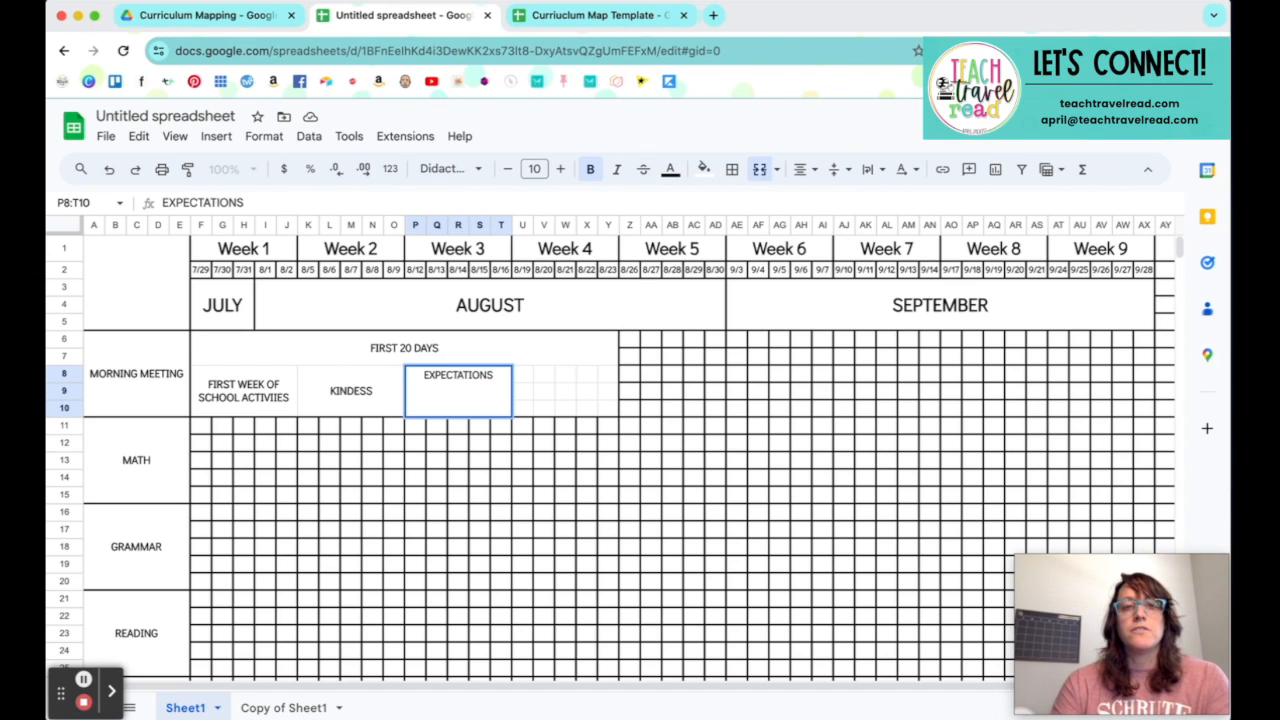
Step: Merge cells U8:Y10 under Week 4 into one block in the Morning Meeting section
key("Tab")
left_click(523, 374)
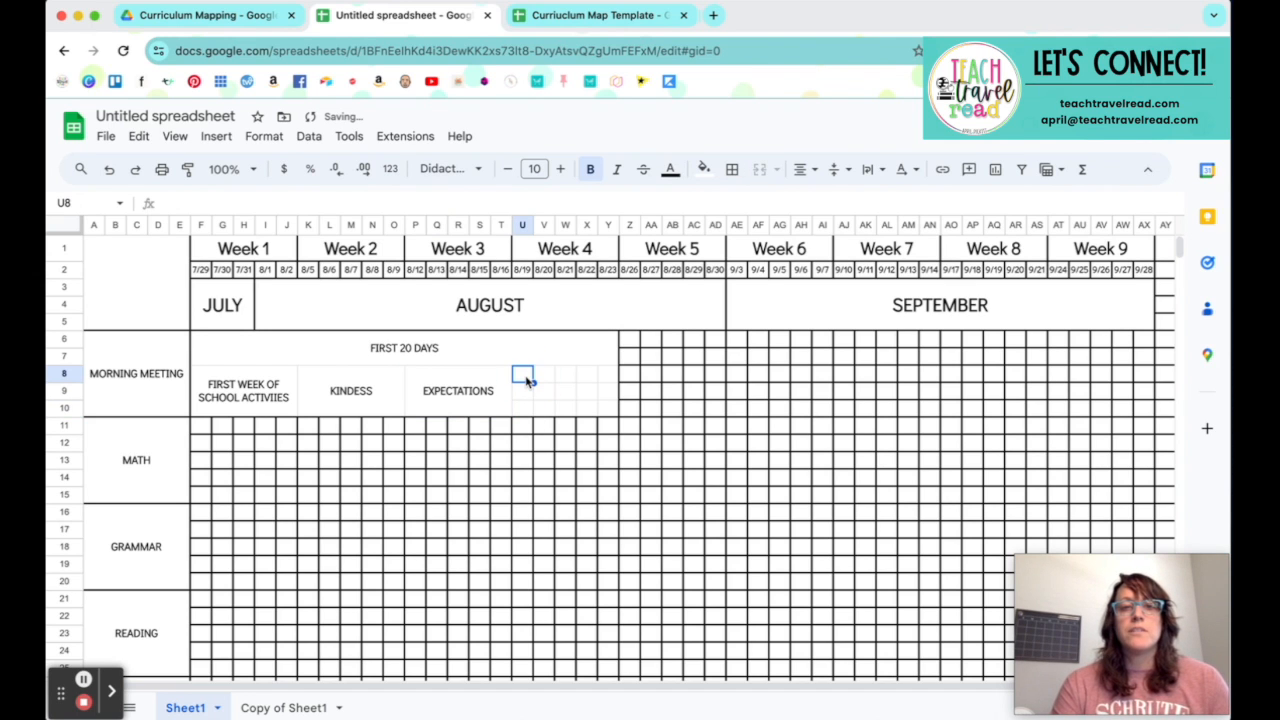
left_click_drag(523, 374, 606, 408)
left_click(765, 169)
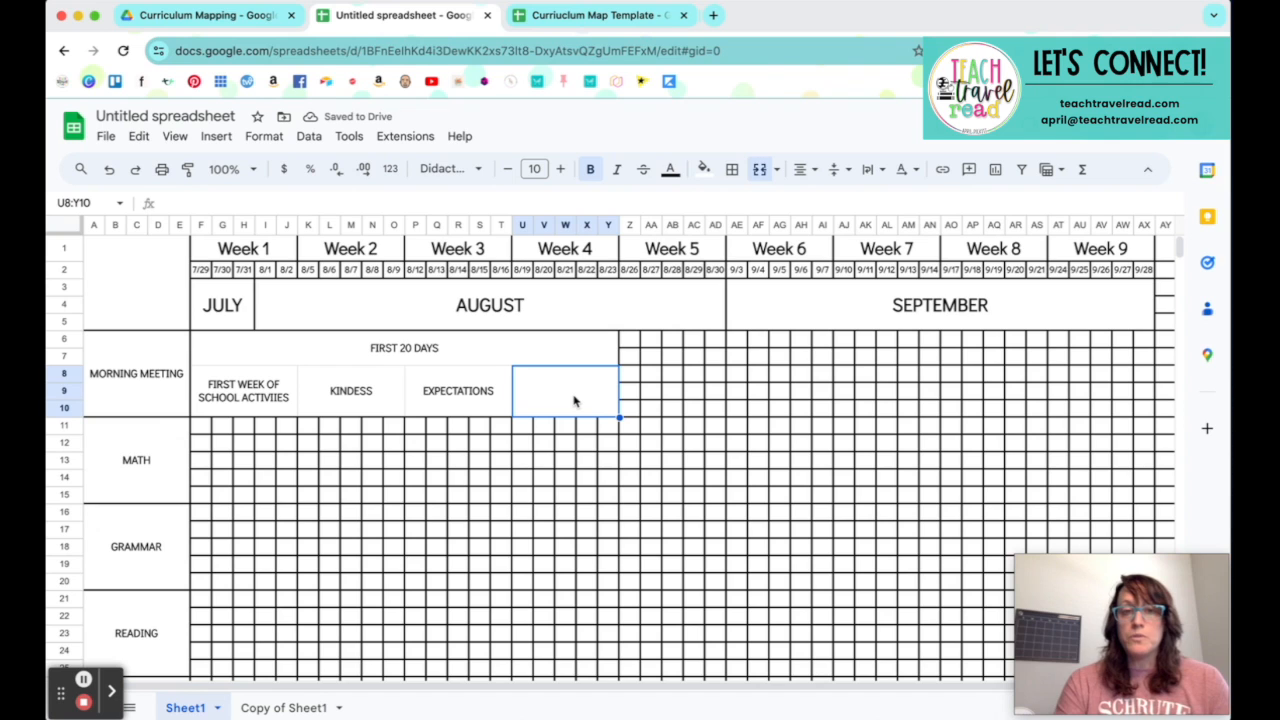
Step: Correct the misspelled topic in the Week 2 Morning Meeting block to KINDNESS
left_click(366, 391)
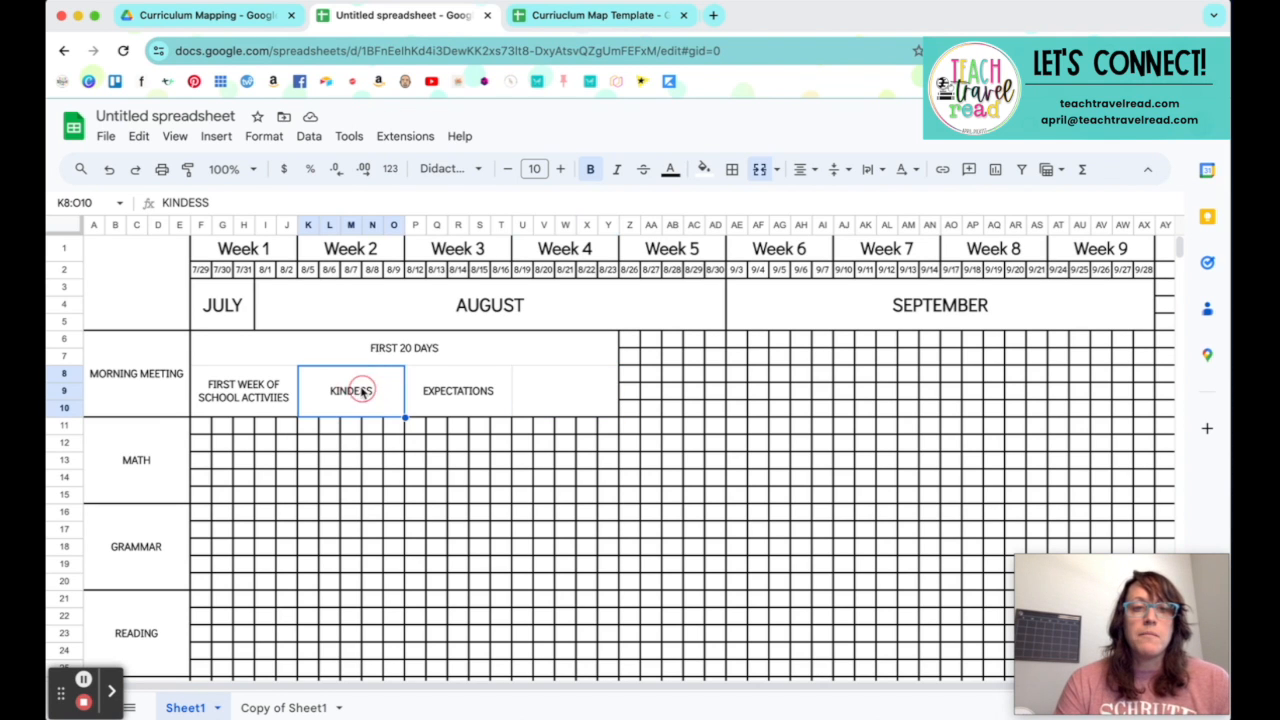
double_click(364, 391)
type("N")
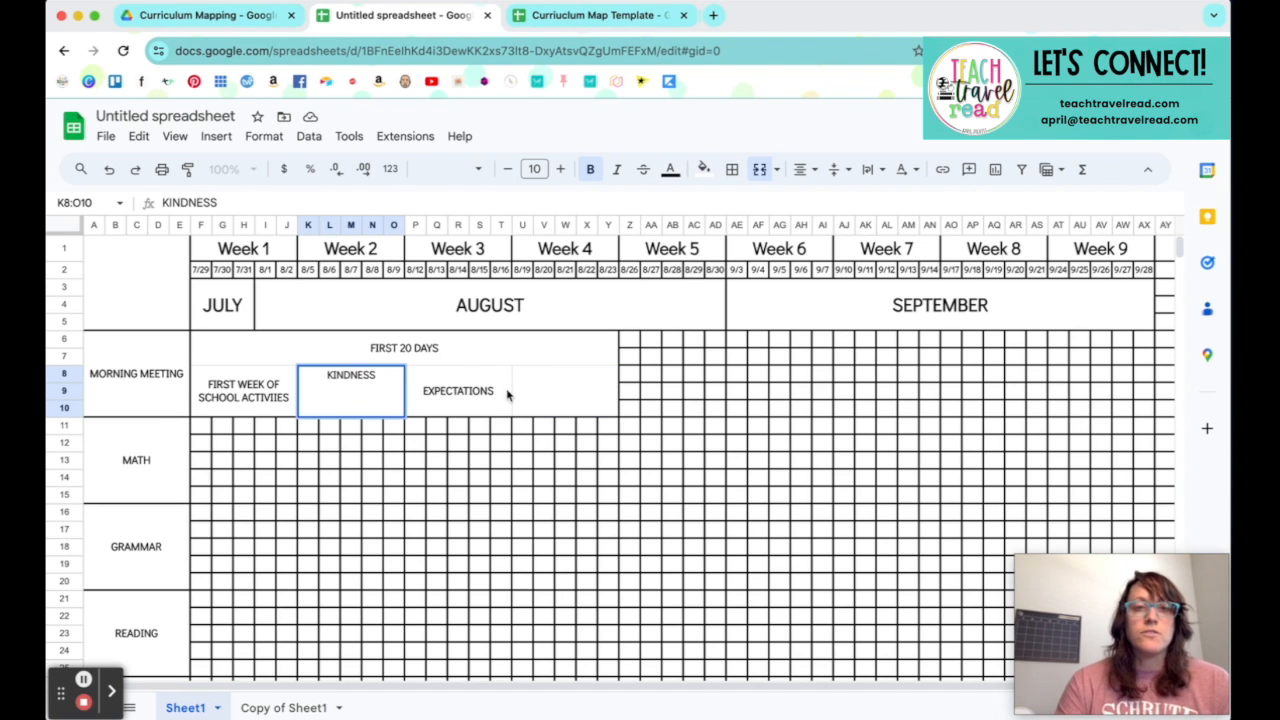
Step: Enter GOAL SETTING in the merged Week 4 block of Morning Meeting
left_click(555, 405)
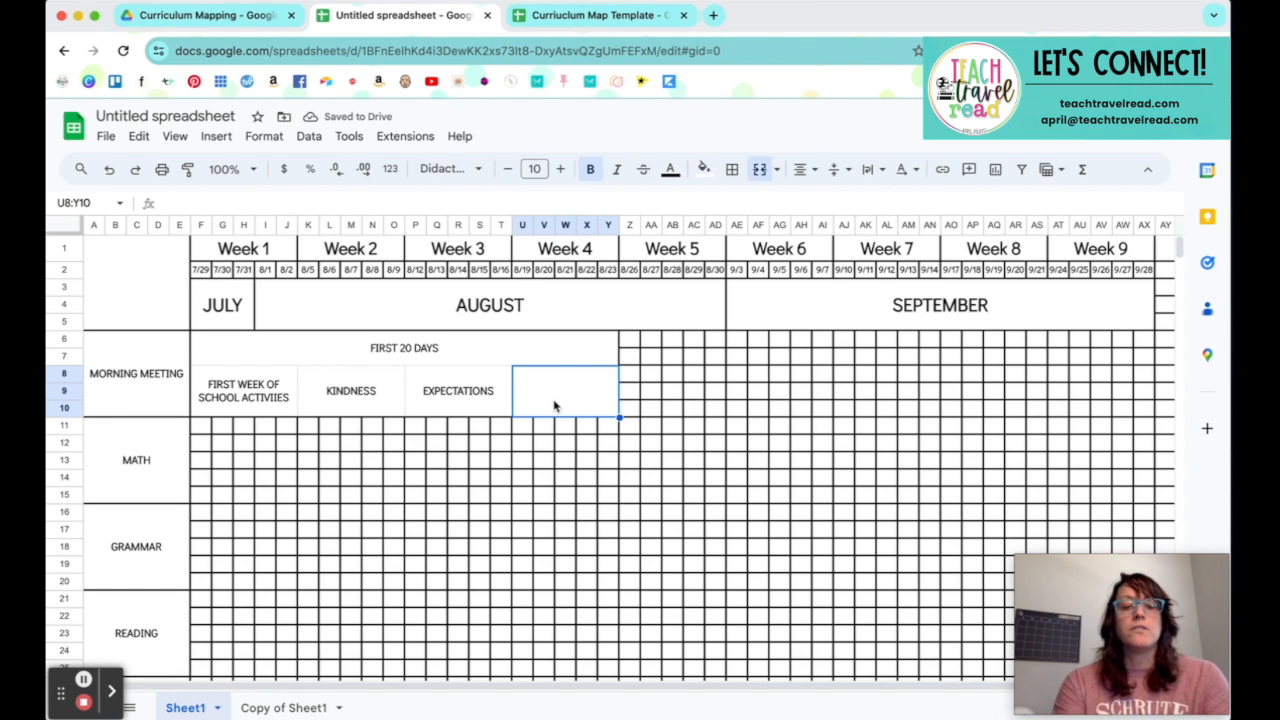
type("GOAL SETTING")
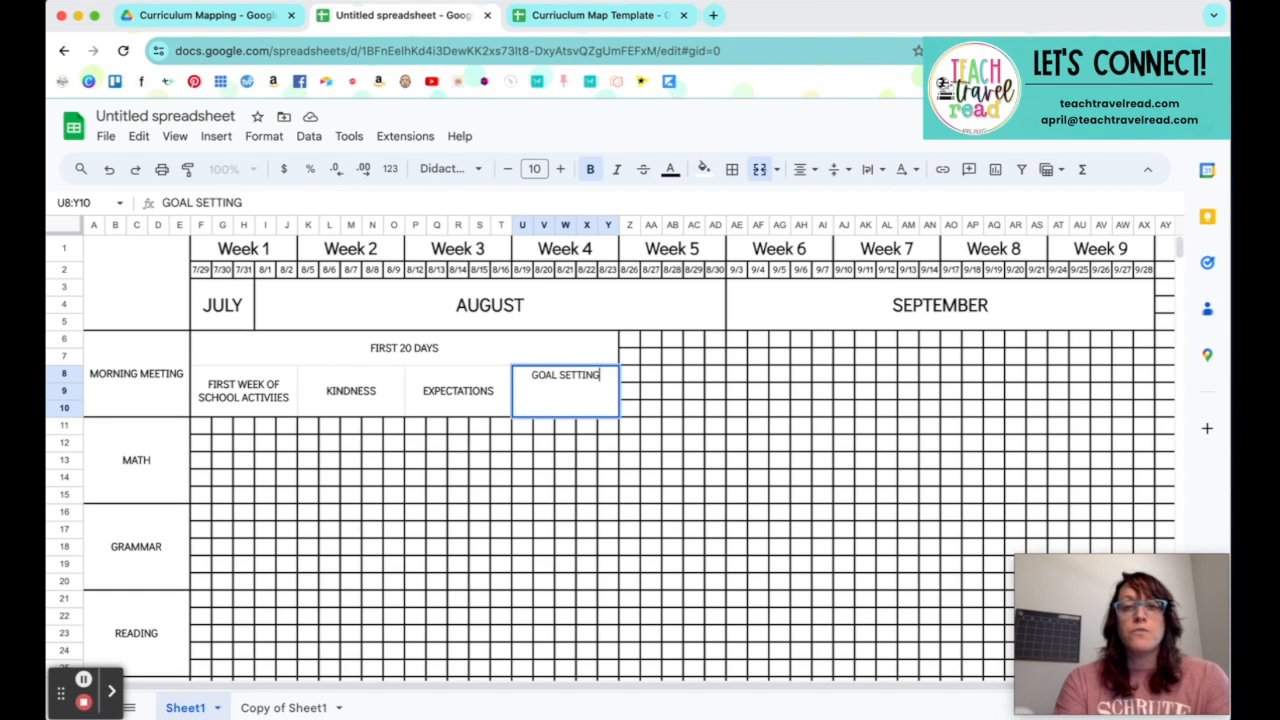
left_click(651, 374)
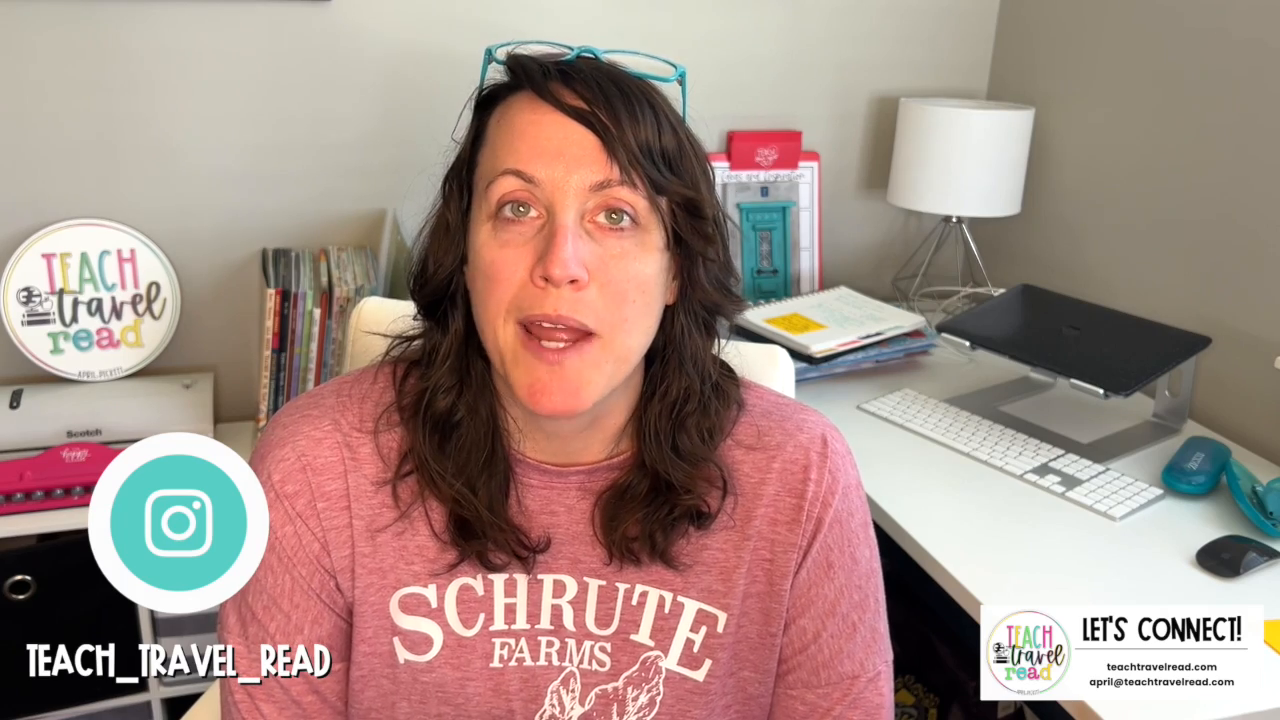
Step: Look through the Teach Travel Read store's product listings for the Google Sheets curriculum map template
scroll(640, 360, "down", 5)
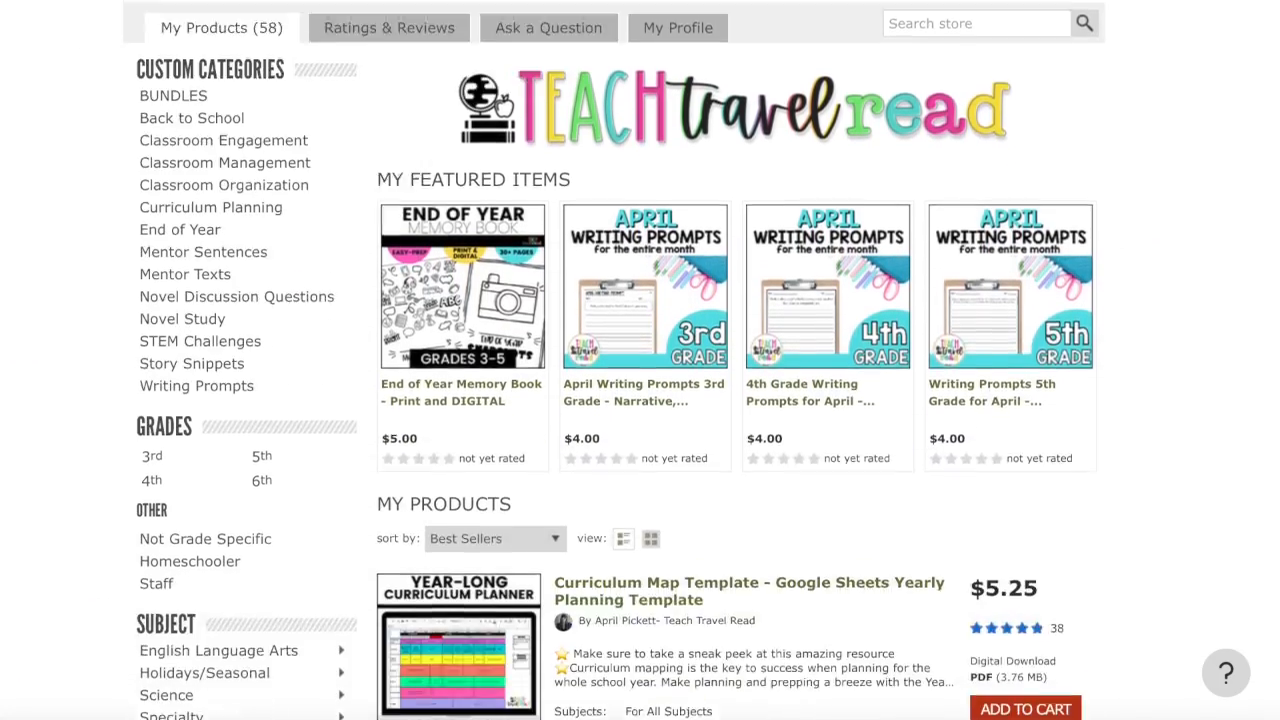
scroll(640, 360, "down", 8)
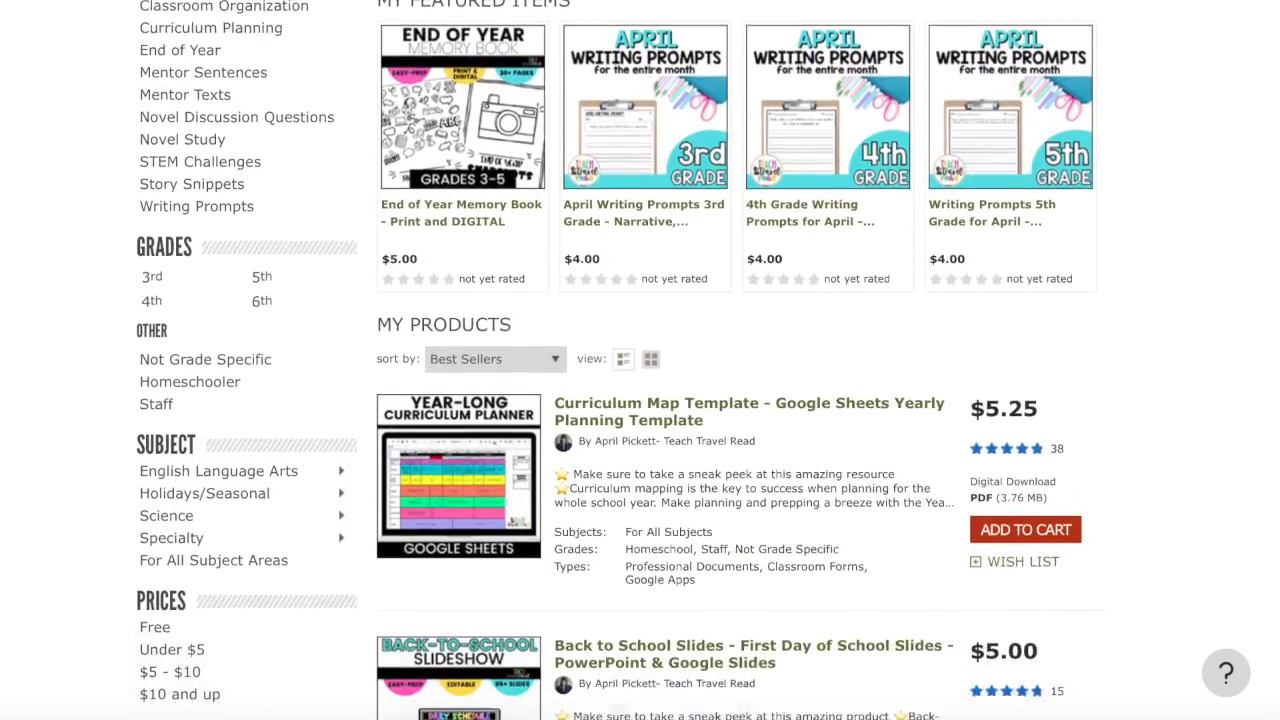
scroll(640, 360, "down", 4)
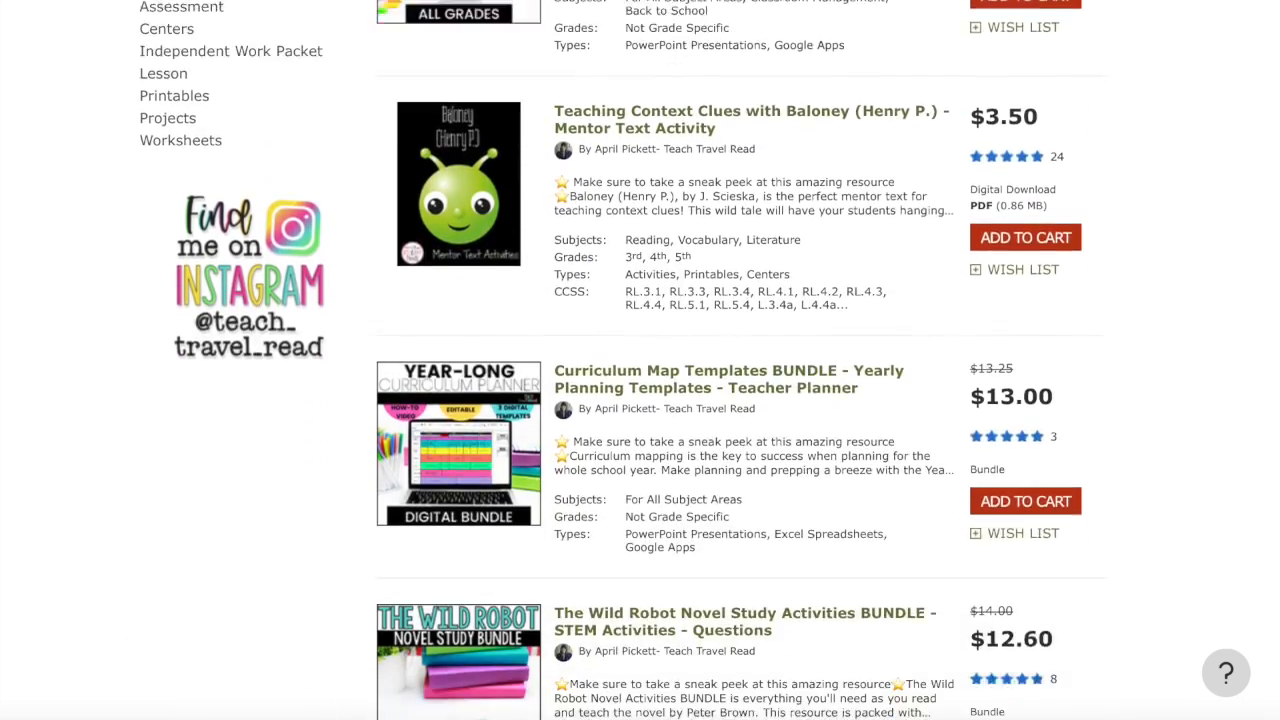
scroll(640, 360, "up", 8)
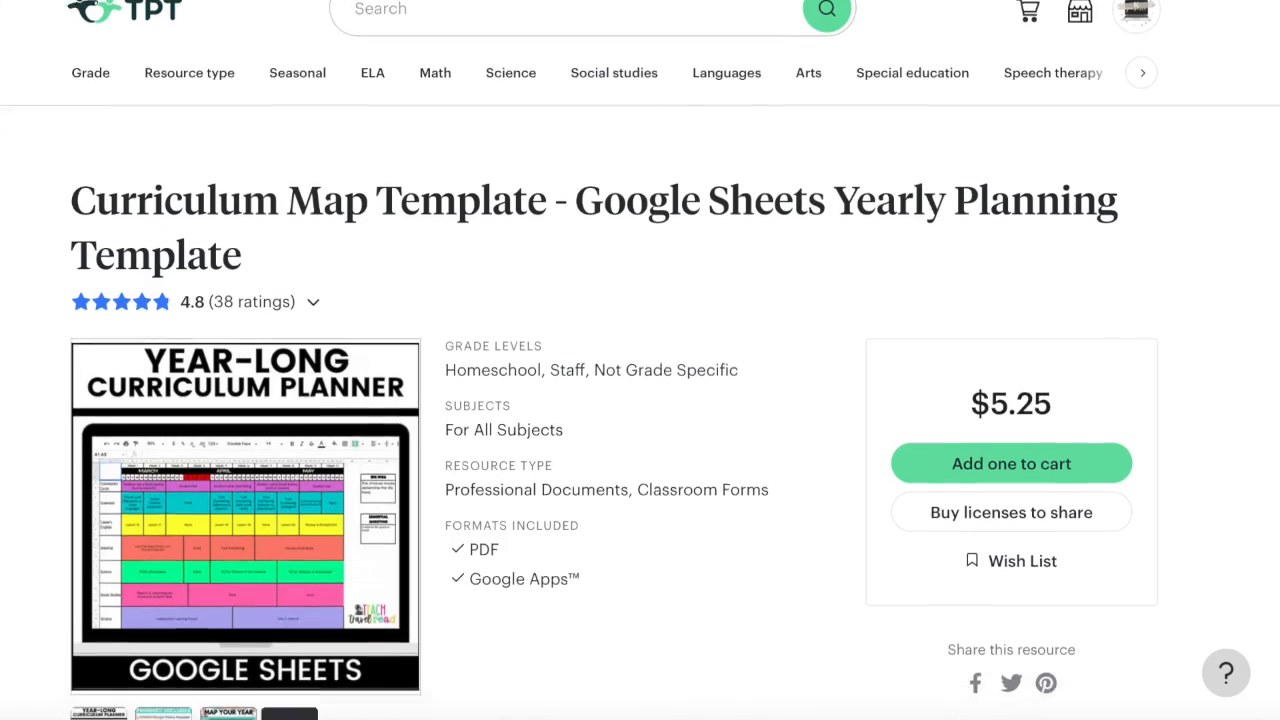
scroll(640, 360, "down", 2)
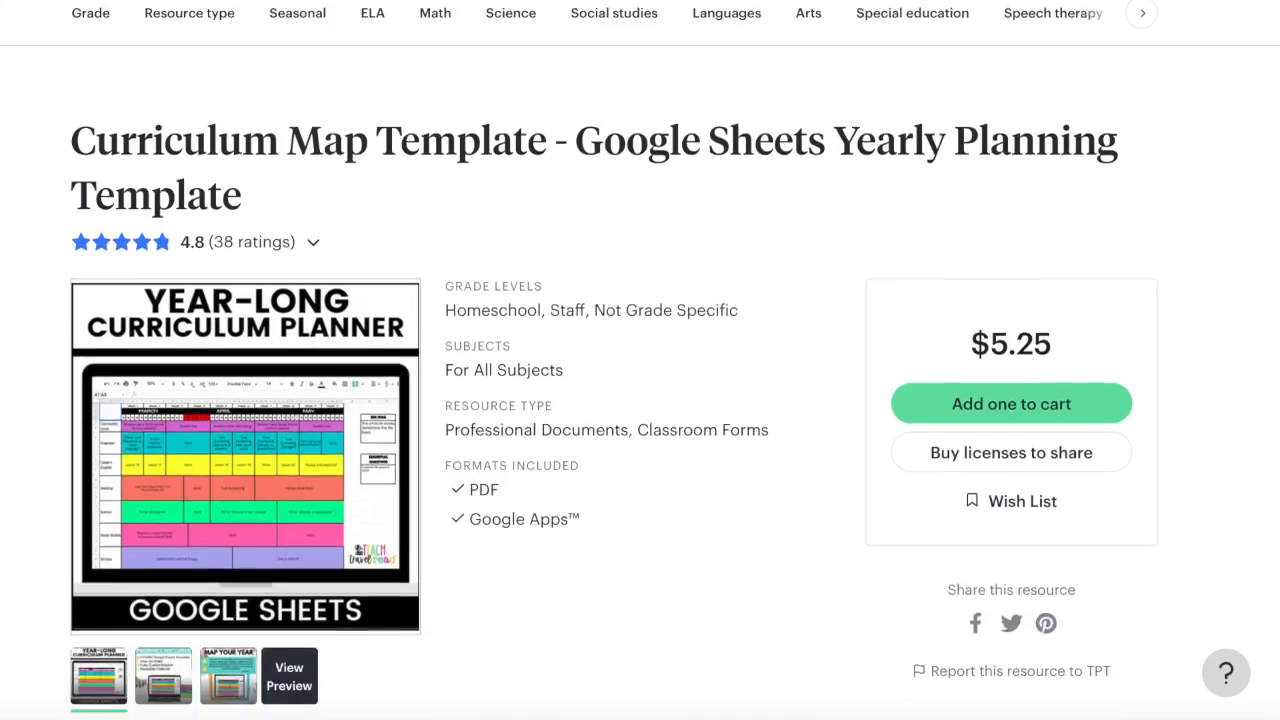